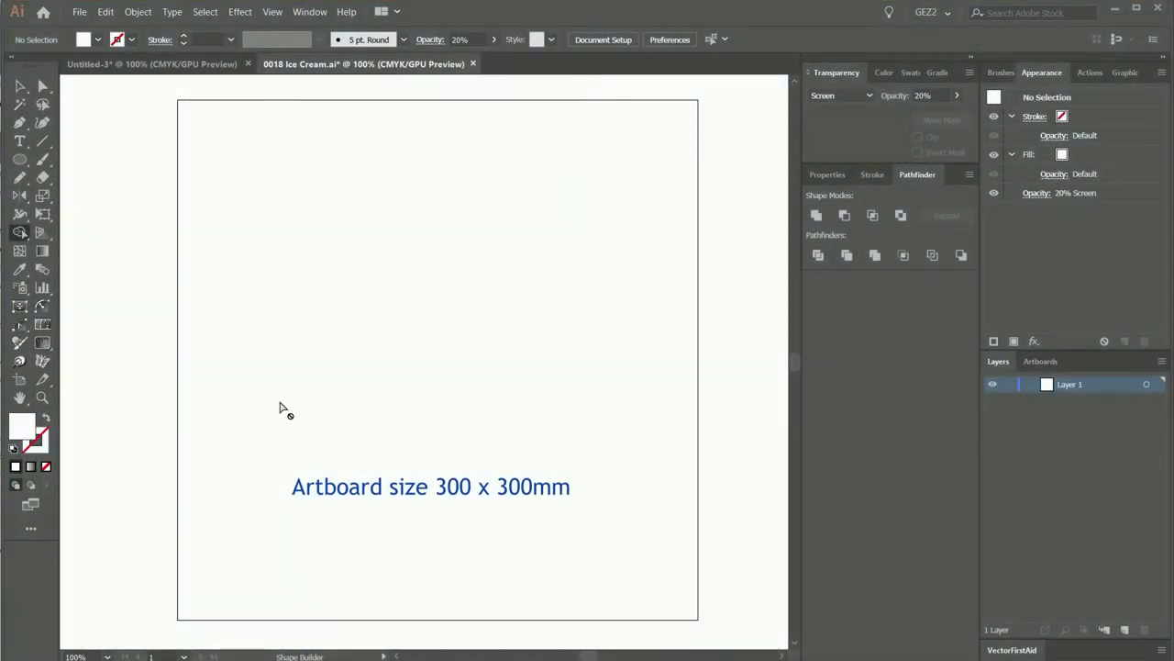
Pick the Ellipse tool to start drawing circles on the blank 300 x 300mm artboard.
left_click(22, 159)
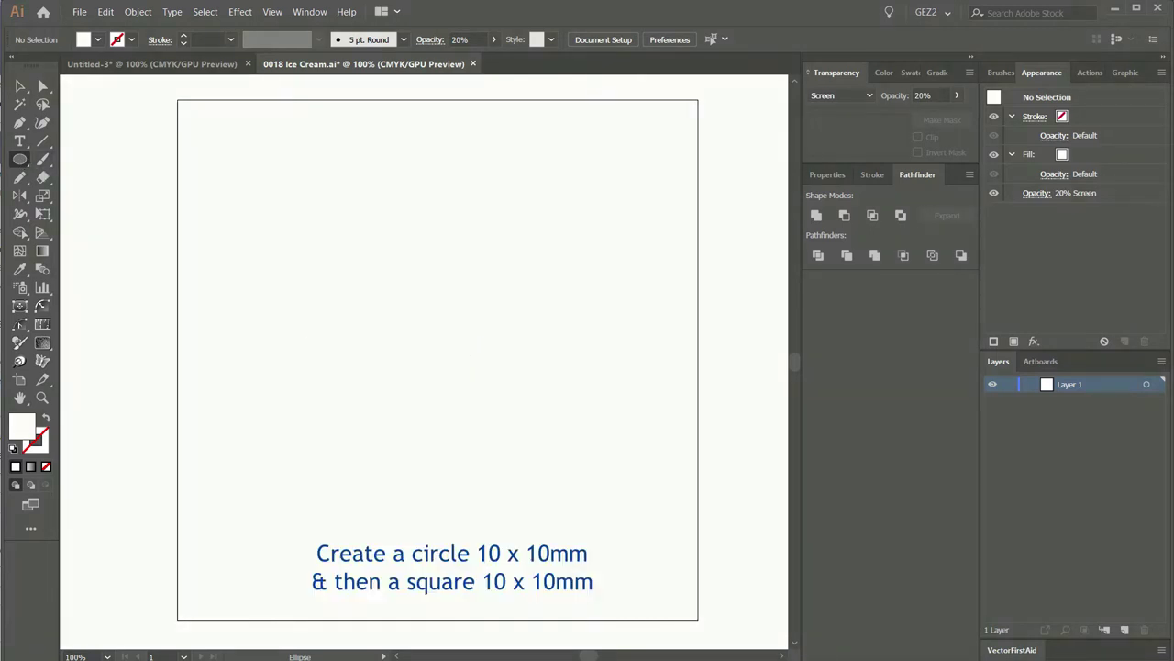
Create a 10 × 10 mm circle with the Ellipse tool.
left_click(126, 171)
left_click_drag(126, 171, 322, 294)
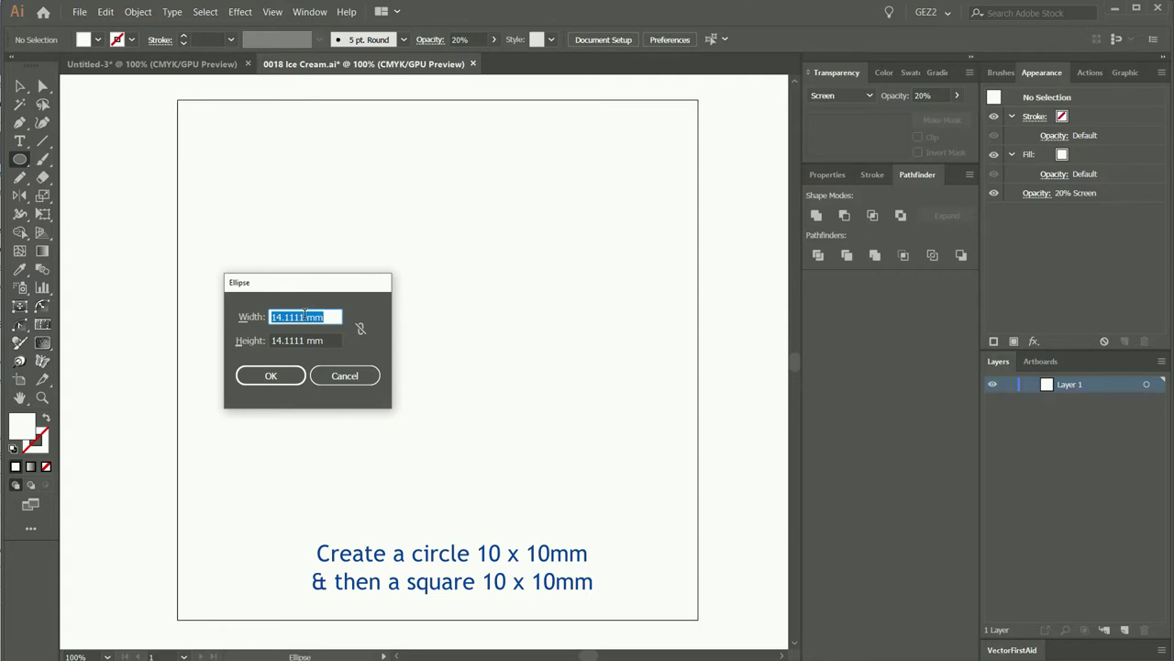
double_click(289, 316)
type("1")
key("Tab")
type("0")
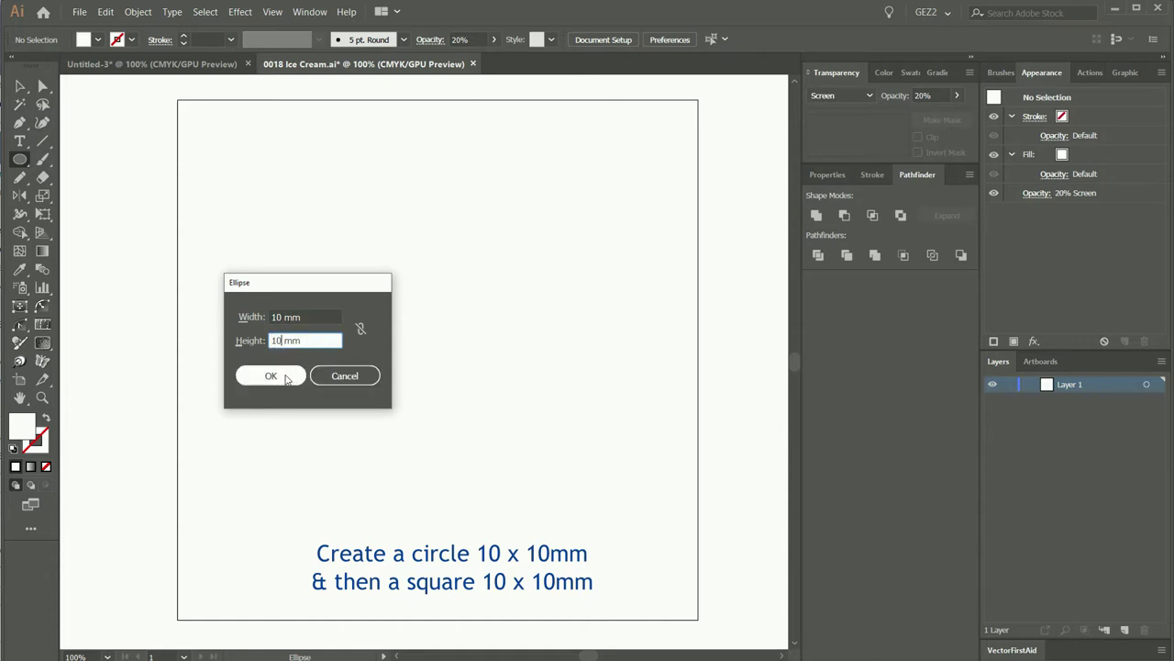
left_click(291, 375)
Give the circle a black outline with no fill, centre it horizontally, and move it near the artboard bottom.
left_click(476, 351)
key("ctrl+a")
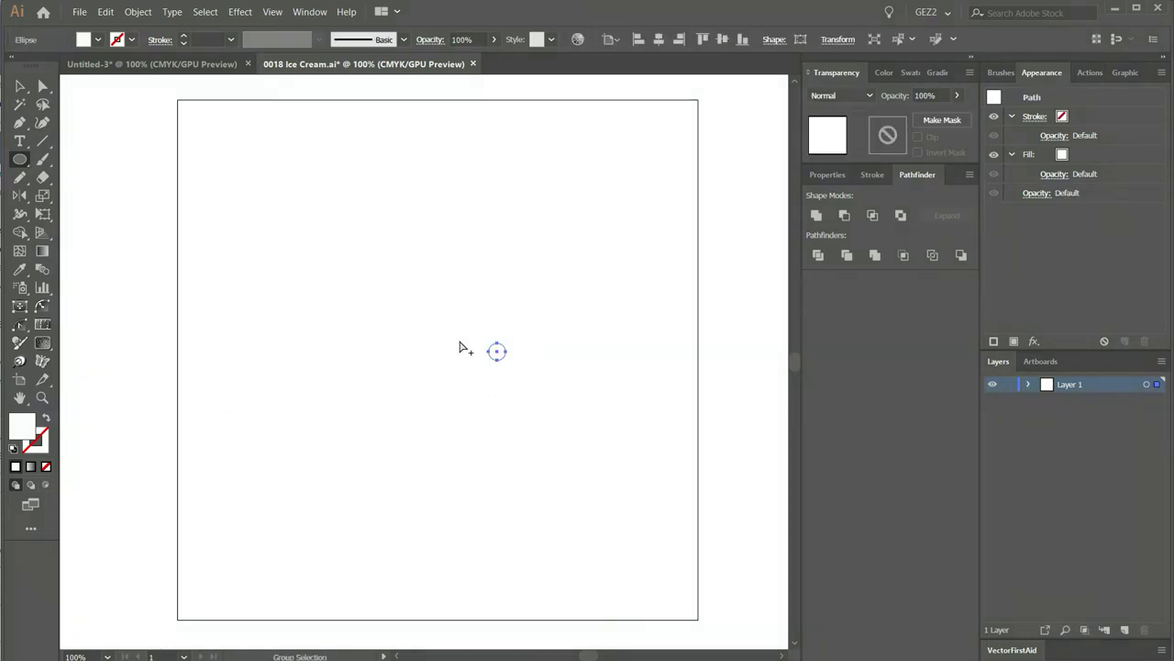
key("d")
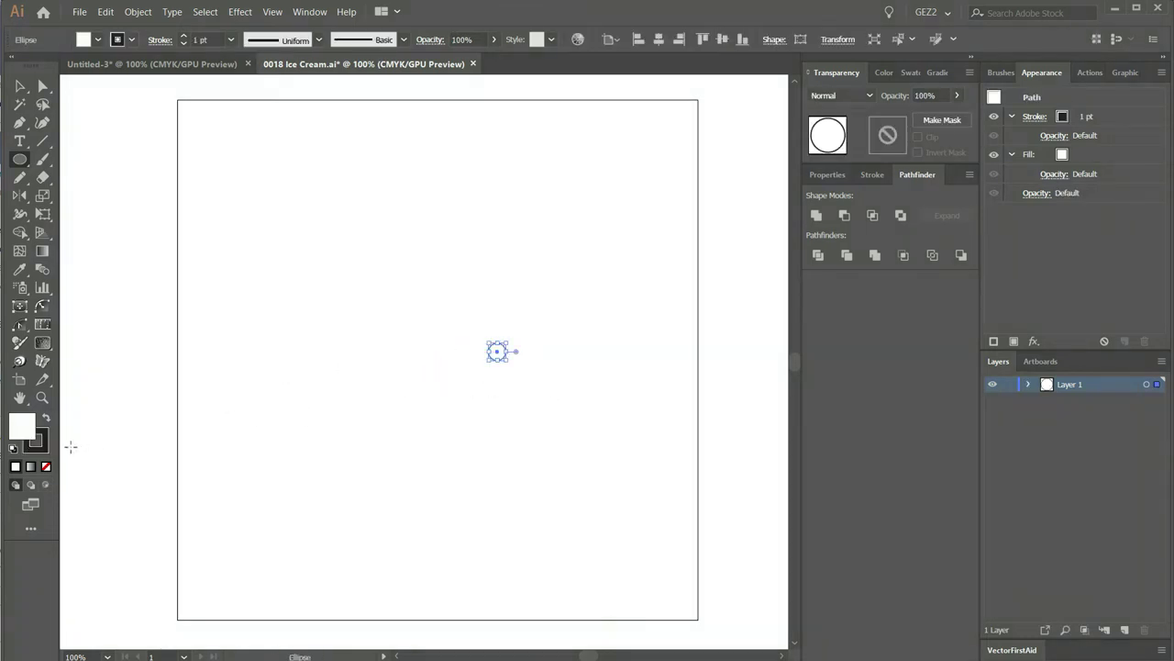
left_click(47, 467)
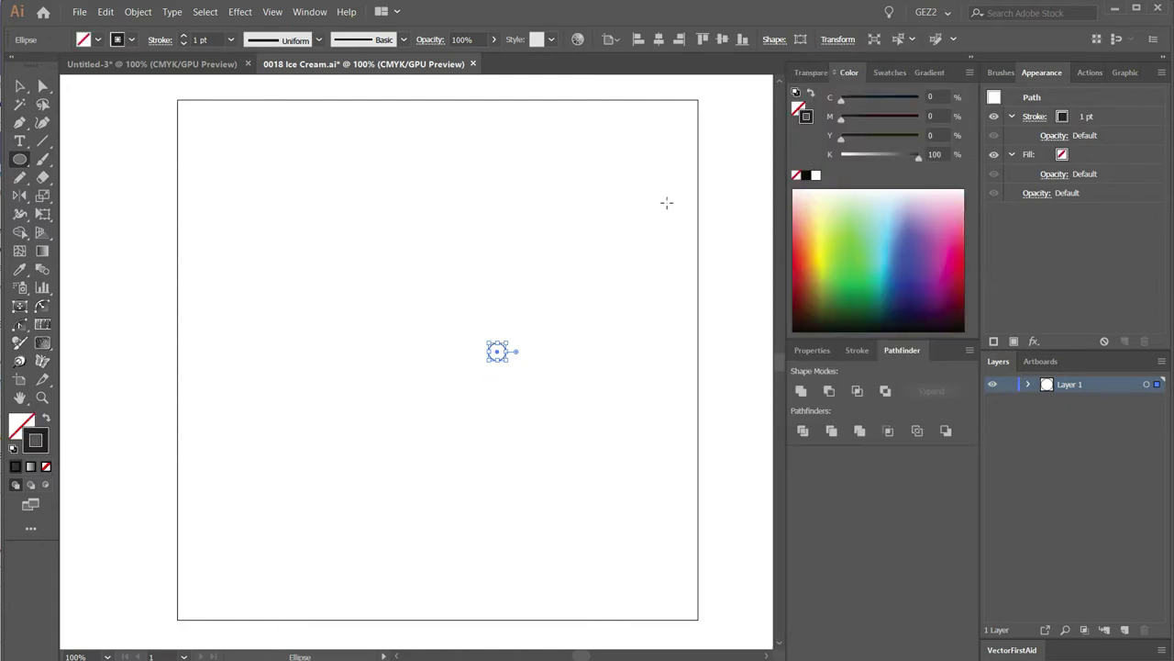
left_click(659, 38)
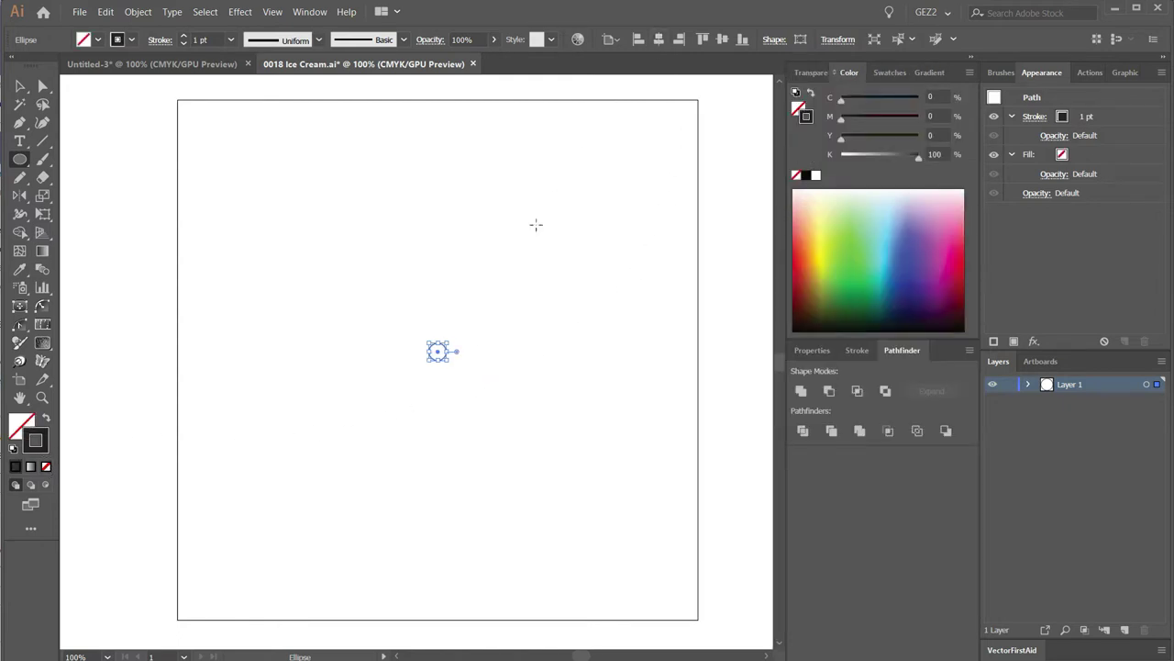
left_click(458, 374, "ctrl")
left_click_drag(441, 366, 444, 530)
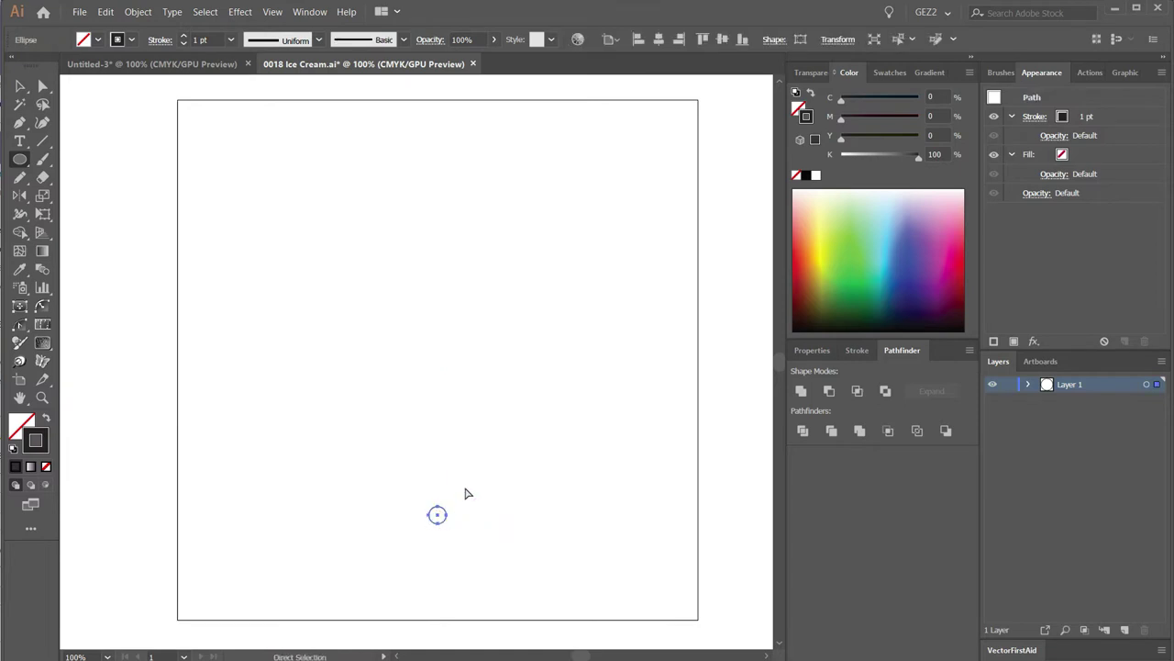
left_click(275, 396, "ctrl")
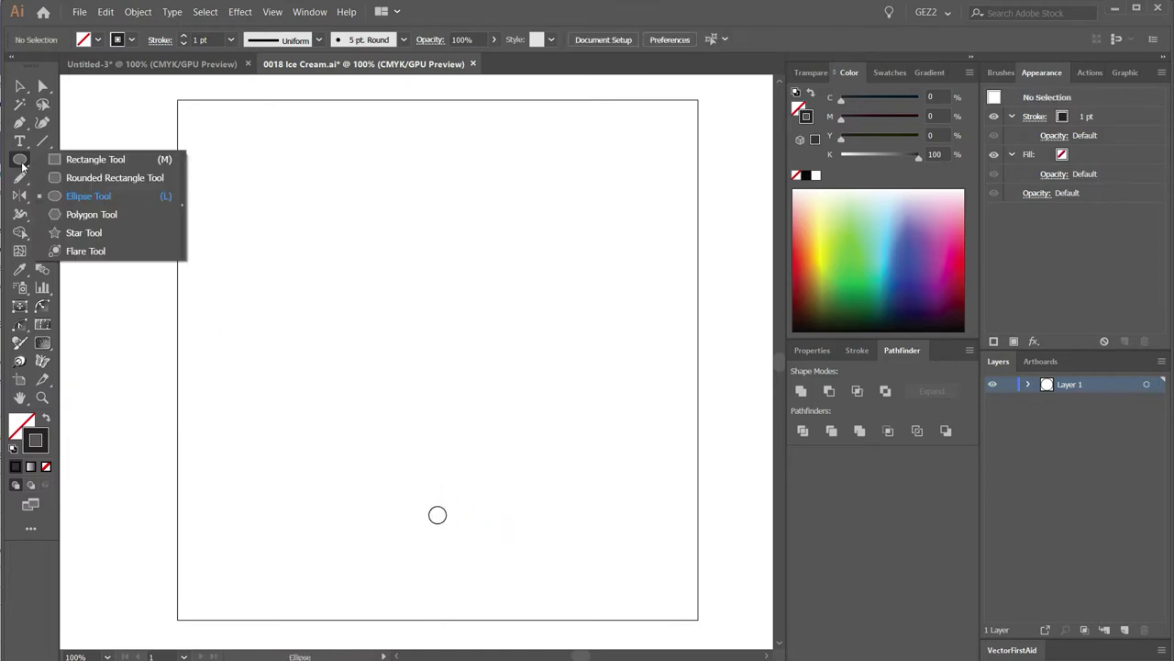
Draw a 10 × 10 mm square and centre it horizontally above the circle.
left_click_drag(24, 163, 101, 158)
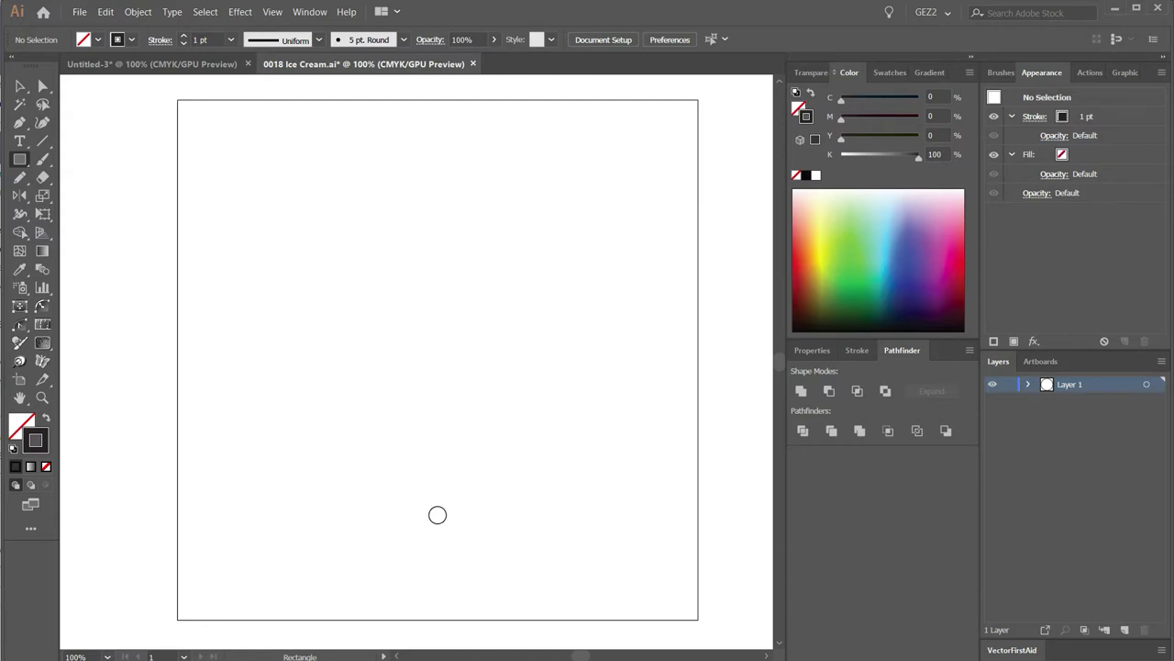
left_click(207, 156)
type("10")
key("Tab")
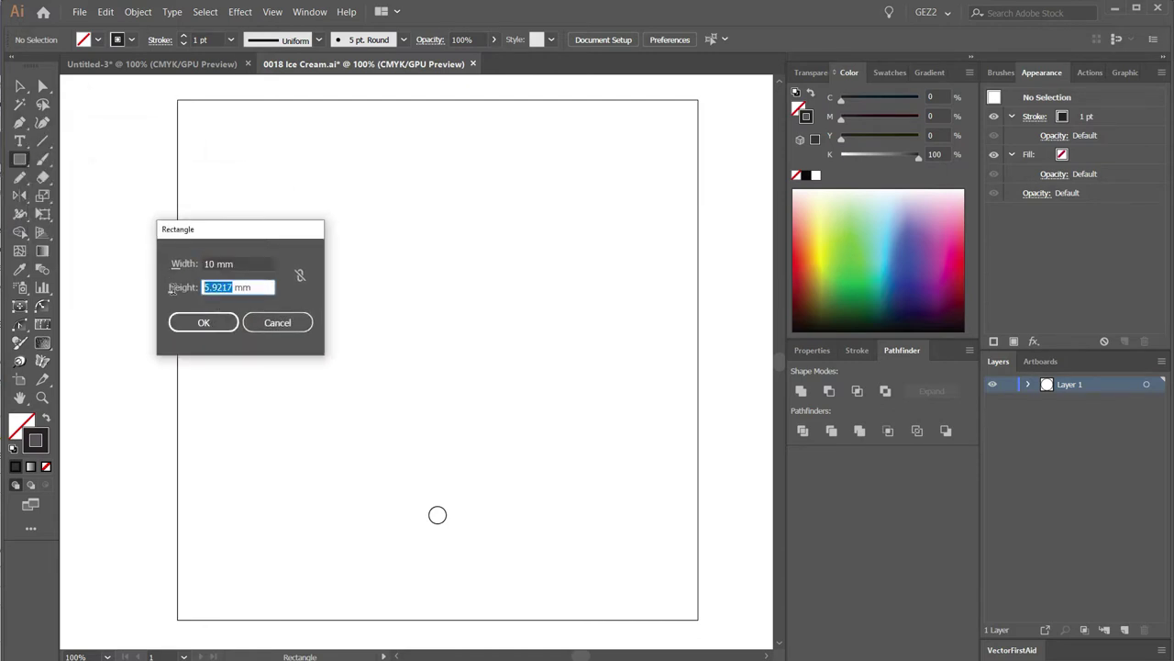
type("10")
left_click(216, 322)
left_click(659, 40)
left_click(486, 279, "ctrl")
Stretch the square's bottom edge down into a tall bar reaching the circle.
key("a")
left_click_drag(438, 280, 445, 471)
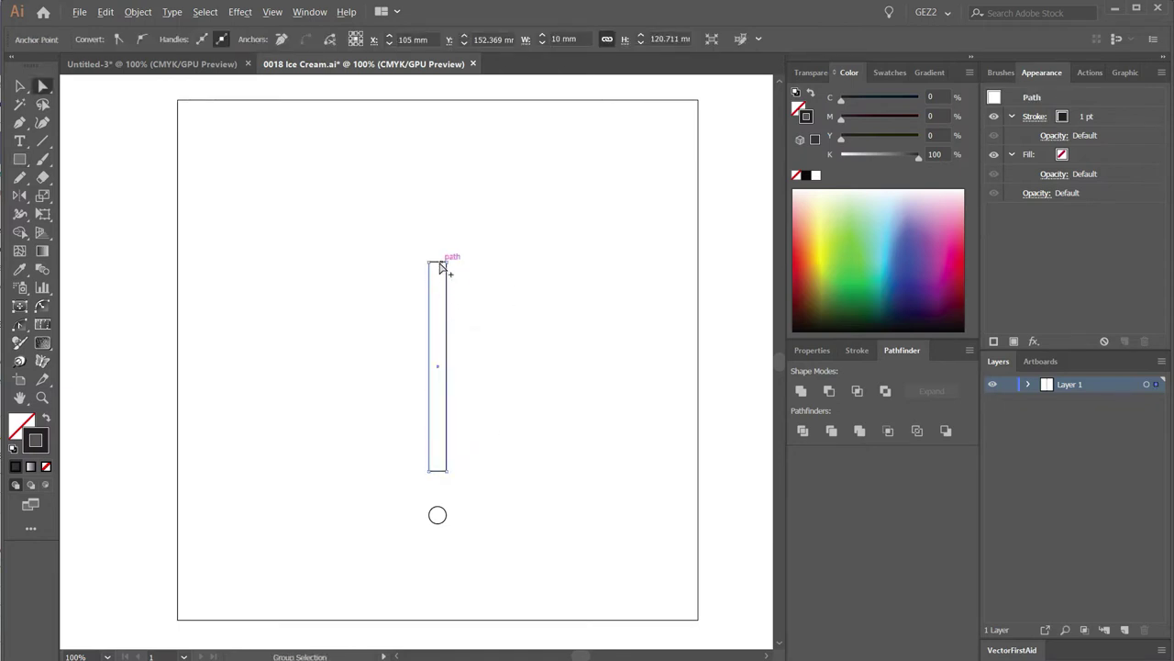
mouse_move(439, 265)
left_mouse_down()
mouse_move(441, 300)
mouse_move(350, 314)
left_mouse_up()
key("z")
left_click(474, 325)
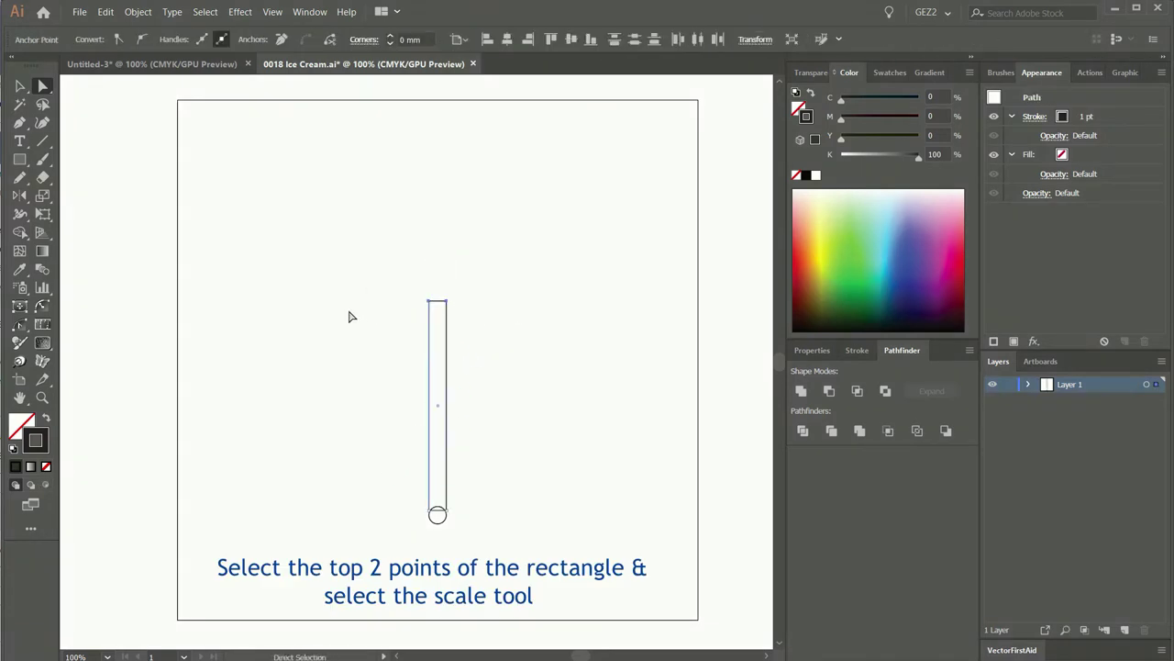
Scale the bar's top anchors outward into an inverted cone outline.
left_click(44, 195)
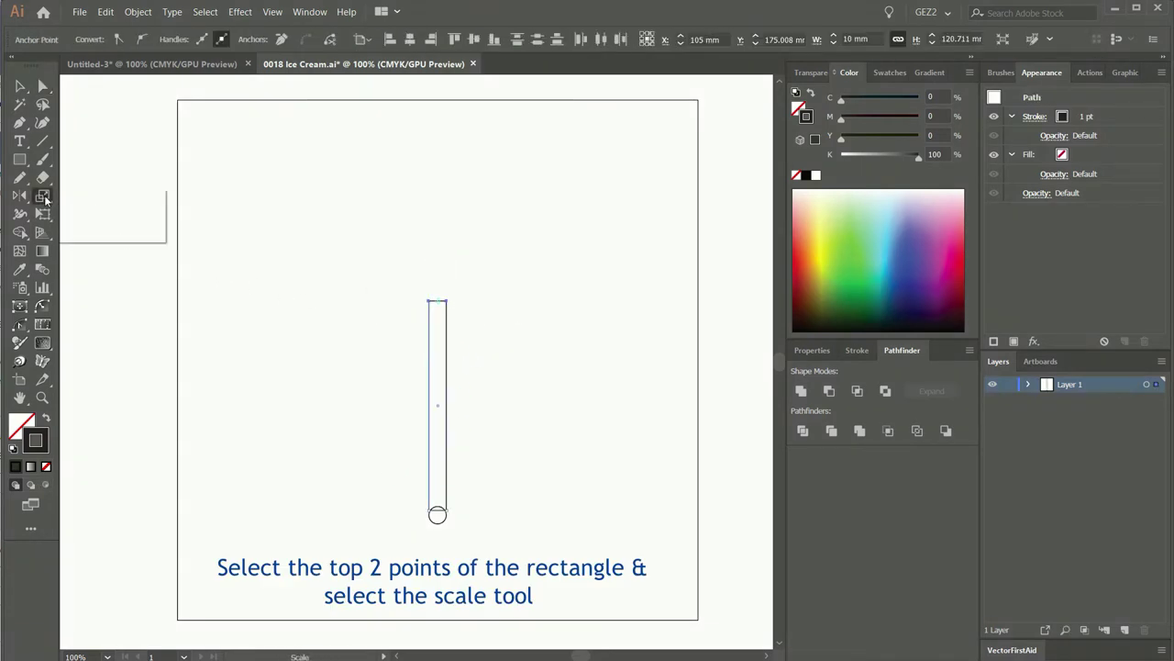
left_click(96, 197)
left_click_drag(266, 250, 651, 578)
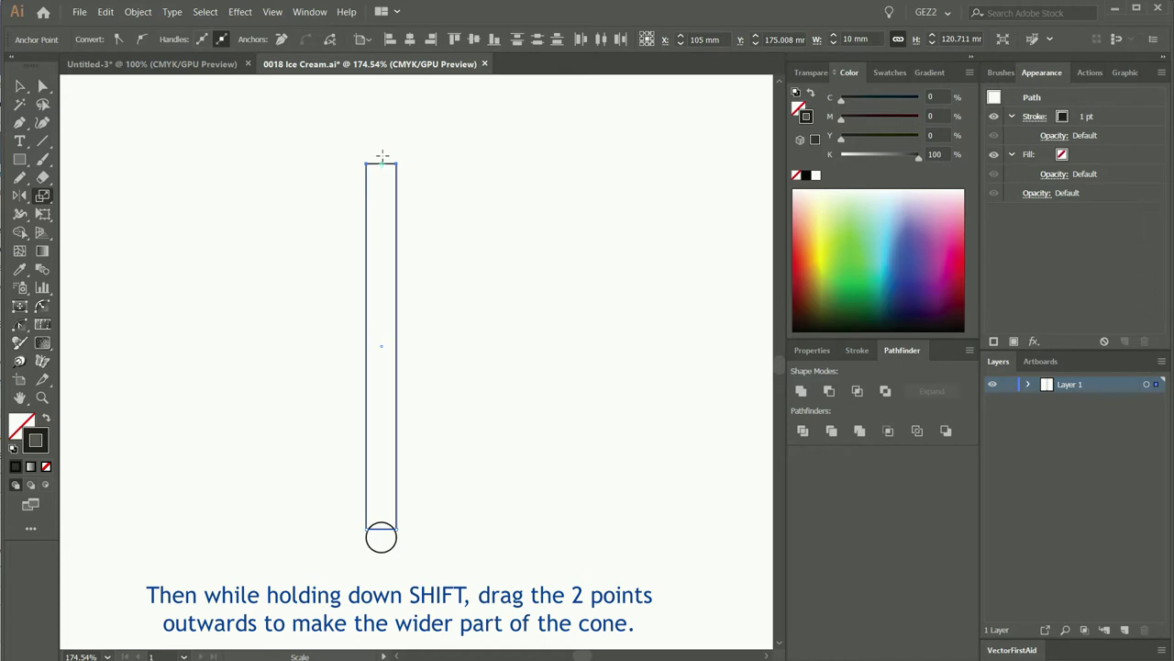
mouse_move(431, 168)
left_mouse_down()
mouse_move(680, 197)
mouse_move(669, 189)
left_mouse_up()
key("ctrl+shift+a")
key("a")
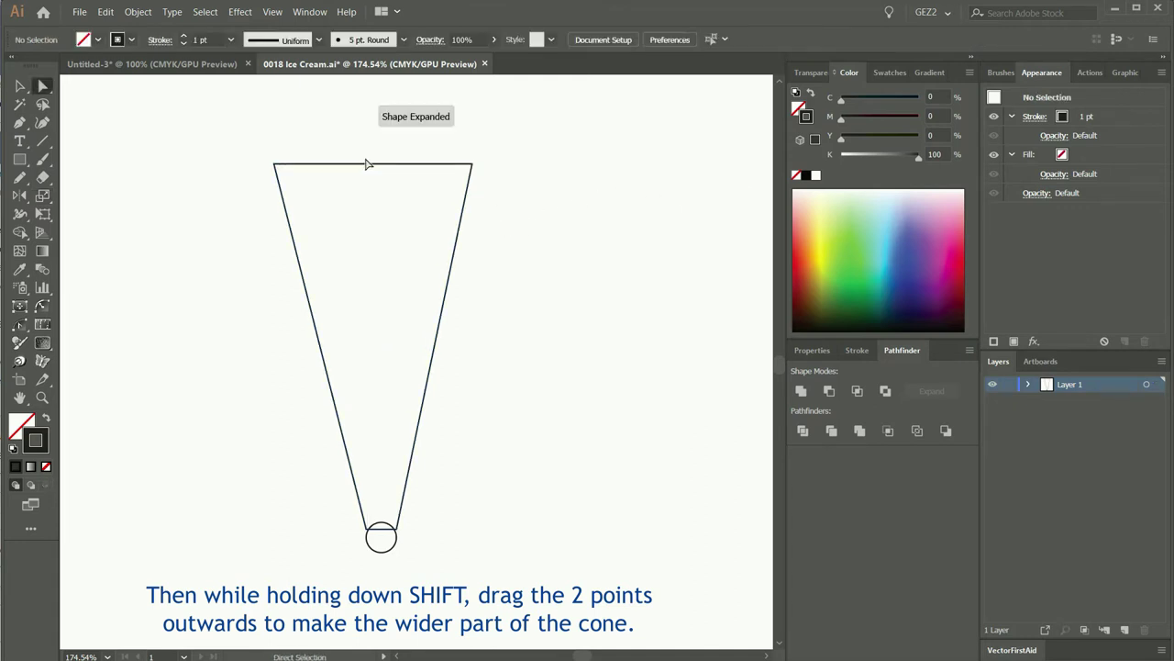
left_click_drag(367, 164, 374, 163)
left_click(390, 322)
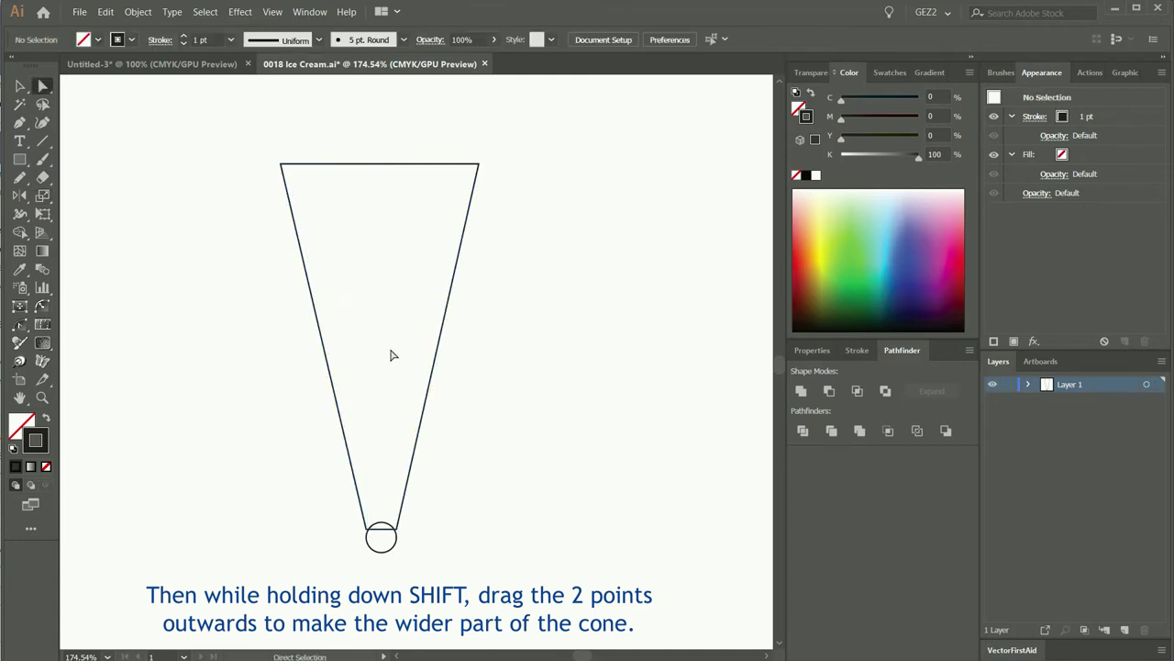
left_click_drag(284, 457, 471, 591)
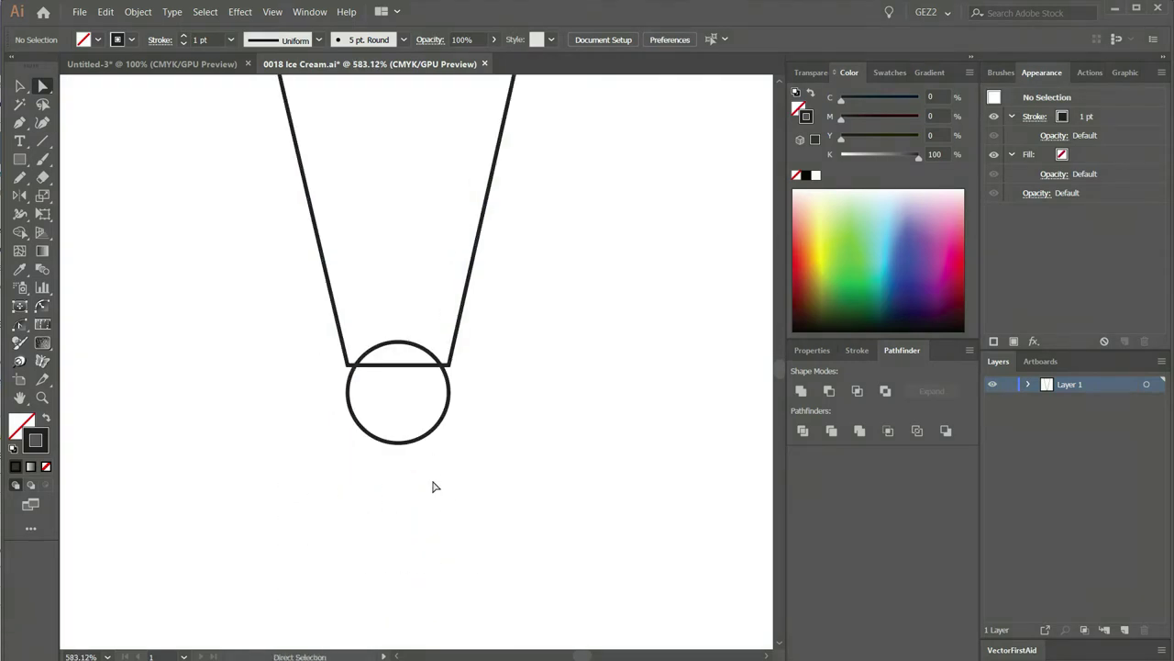
Move the circle onto the cone's narrow end and unite both shapes with Pathfinder.
left_click_drag(408, 444, 417, 423)
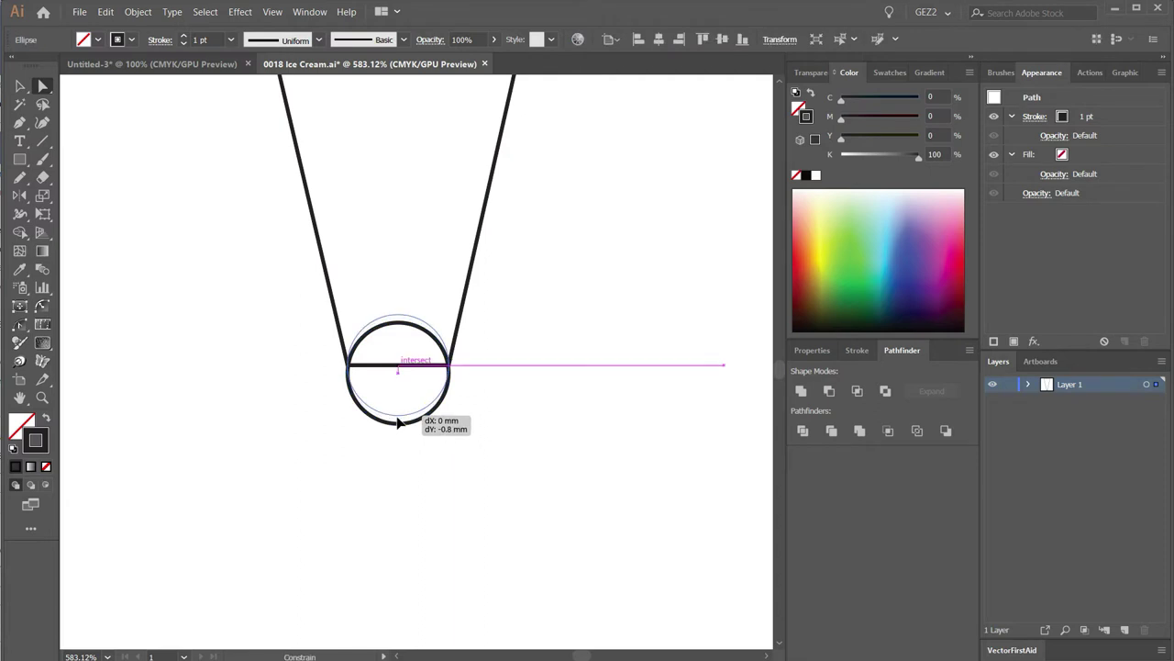
left_click(438, 428)
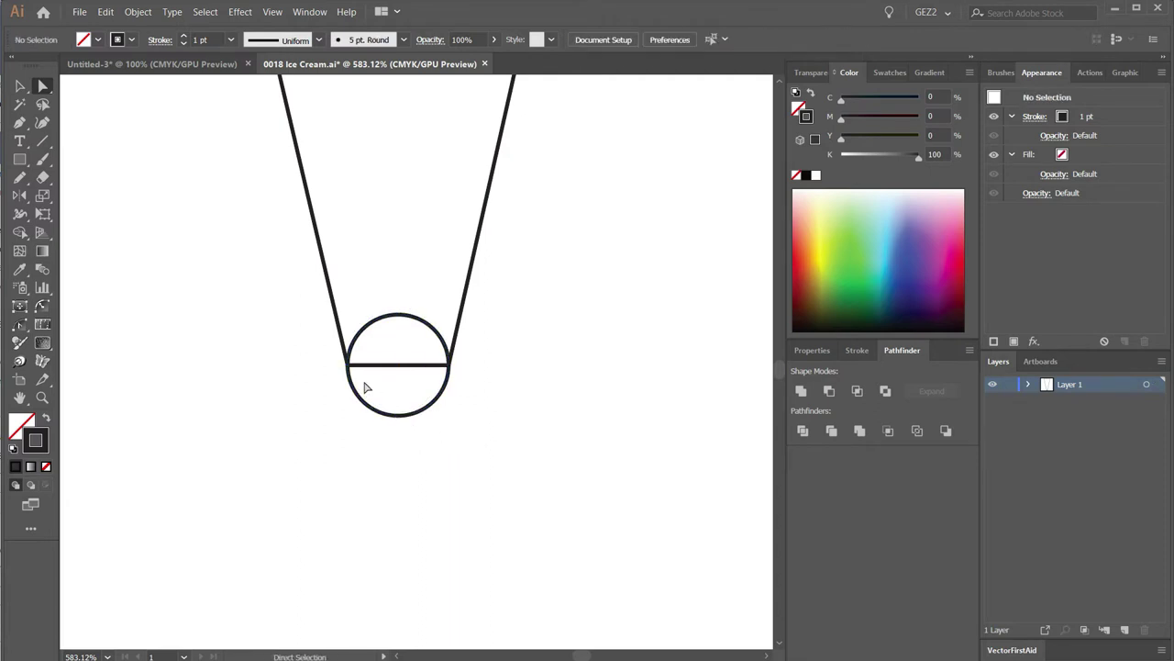
scroll(376, 397, "up", 3)
left_click_drag(414, 453, 418, 448)
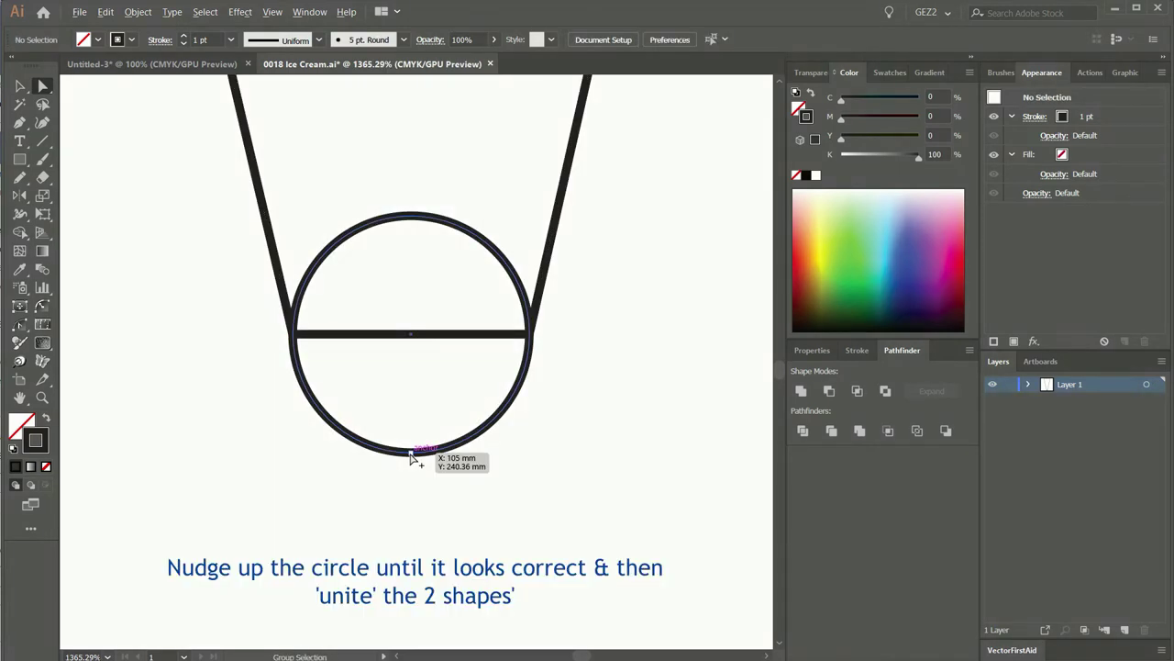
left_click(560, 401)
left_click_drag(629, 399, 225, 304)
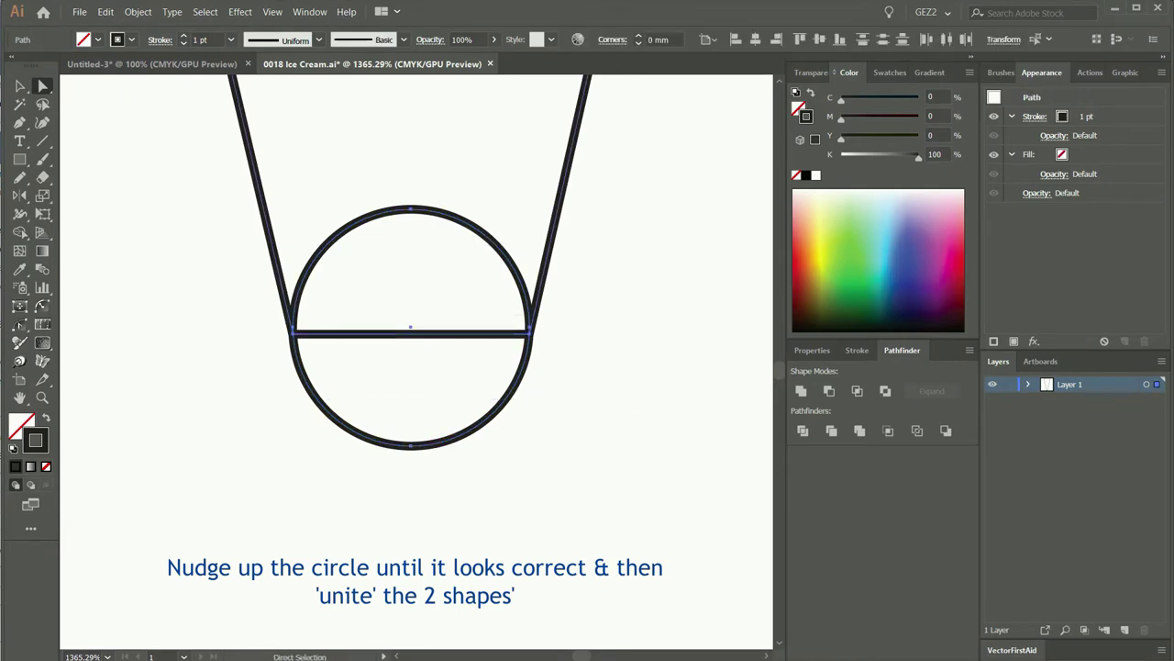
left_click(801, 391)
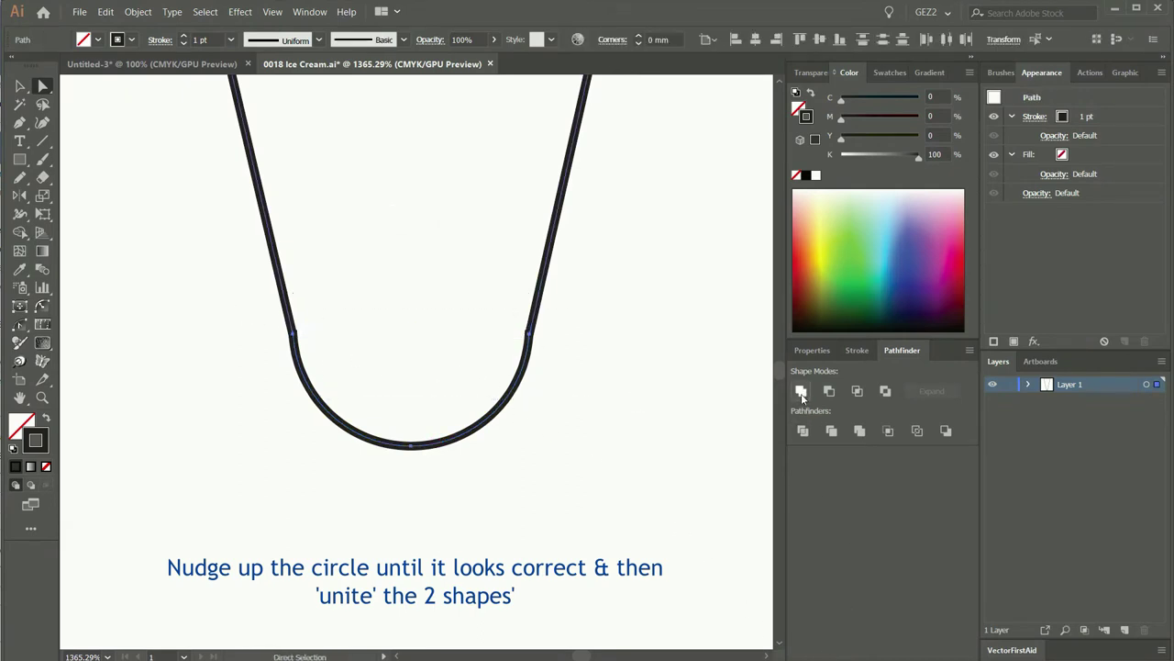
left_click(561, 431)
Check the rounded tip's curves, then select the whole merged cone path.
key("a")
left_click(516, 390)
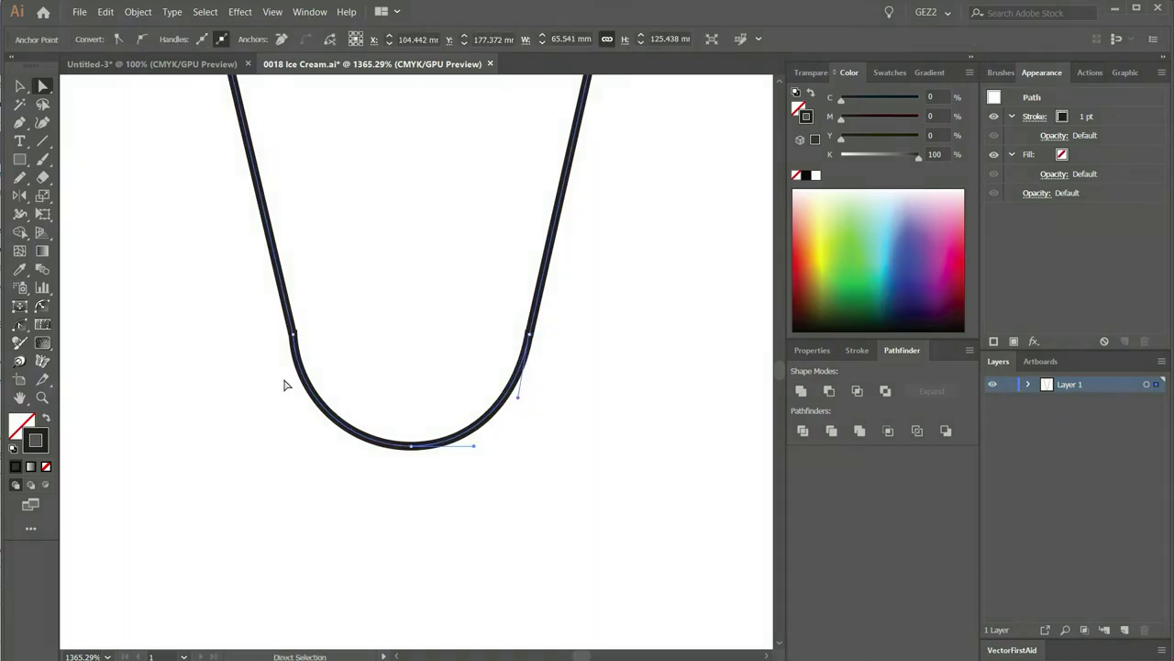
left_click(296, 389)
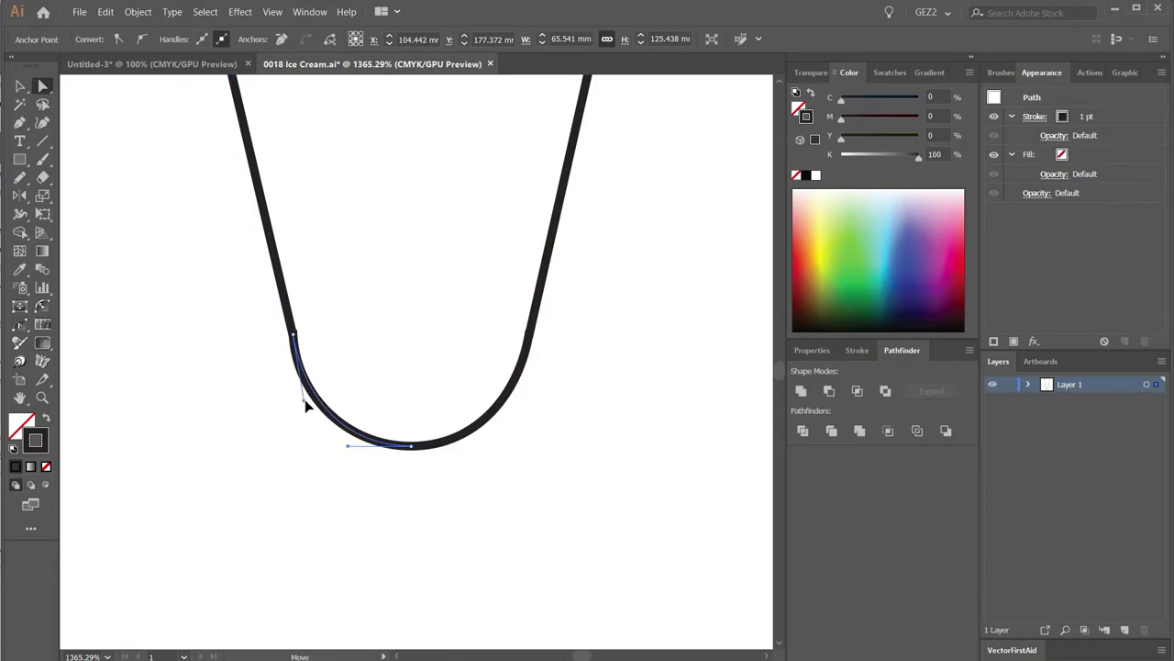
left_click(317, 414)
scroll(395, 315, "down", 2)
scroll(394, 312, "down", 2)
scroll(407, 330, "down", 2)
scroll(412, 339, "down", 2)
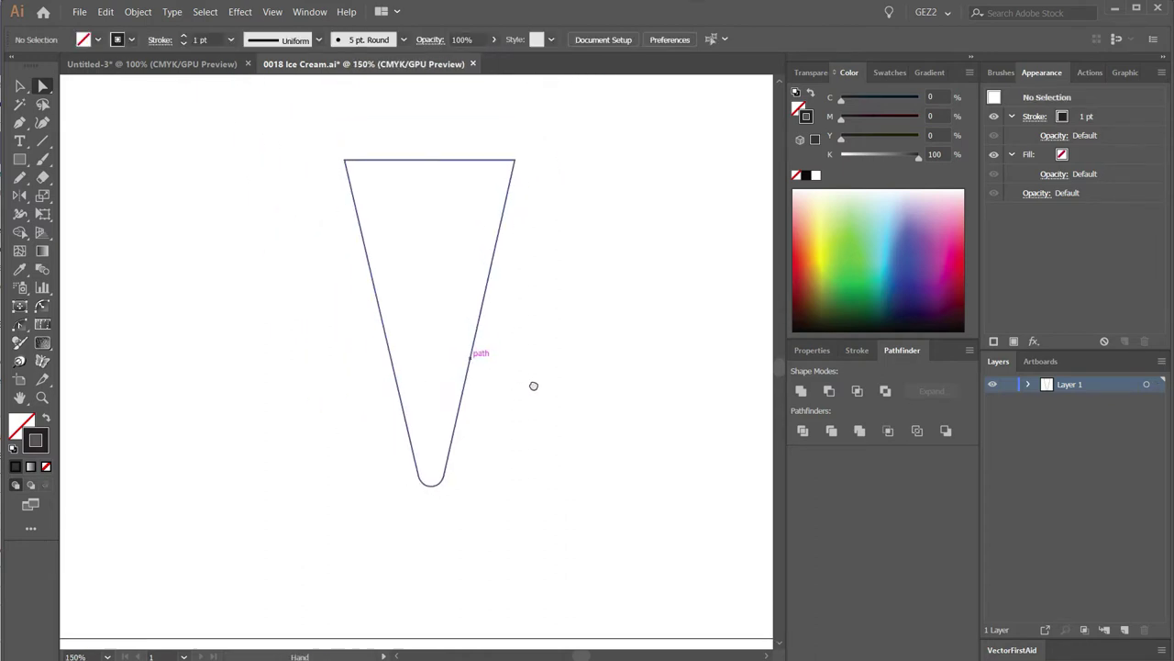
key("ctrl+a")
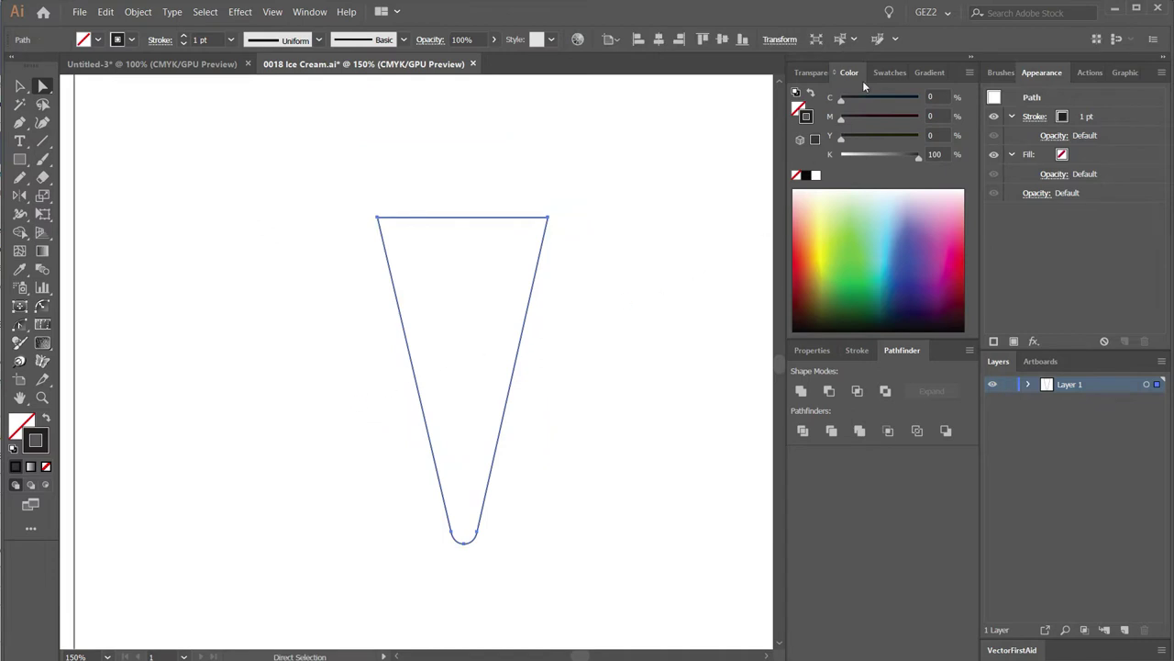
Fill the cone with a tan swatch and remove its outline.
left_click(884, 74)
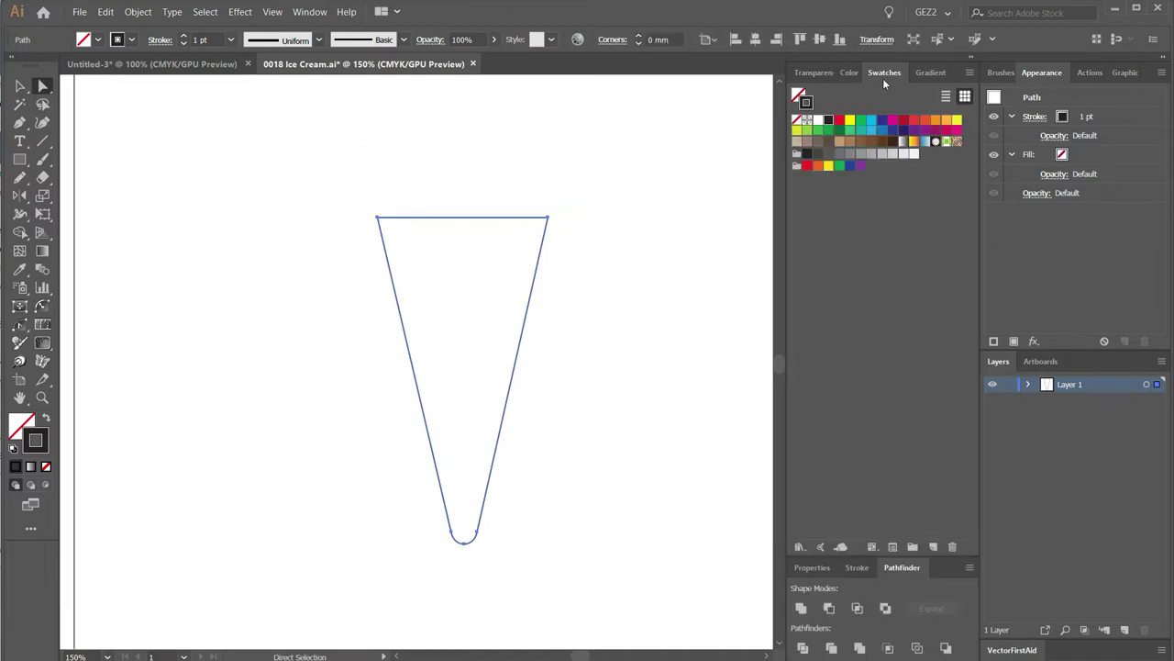
left_click(838, 143)
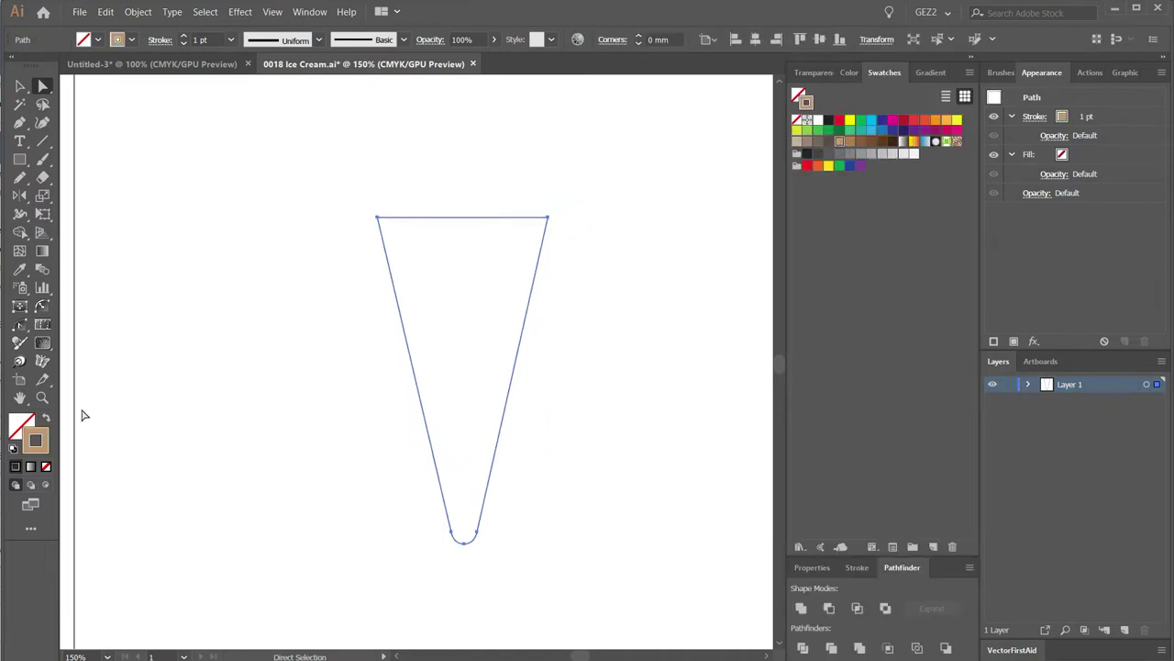
left_click(46, 419)
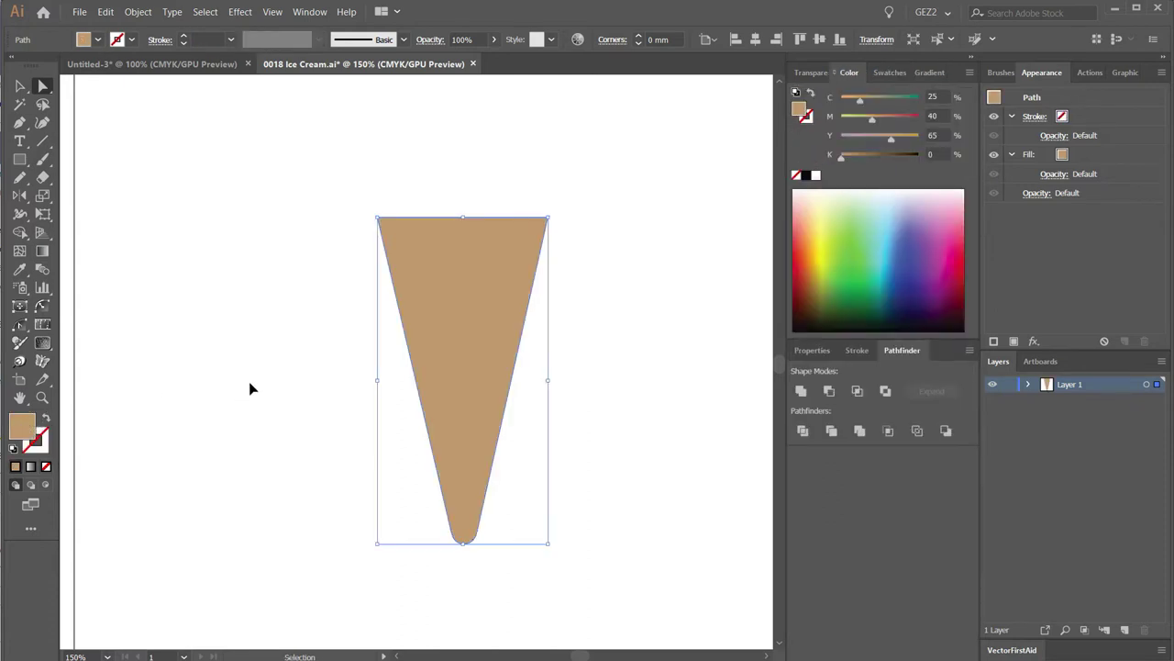
left_click(337, 379)
Set up the Pen tool with a default black outline and no fill.
key("p")
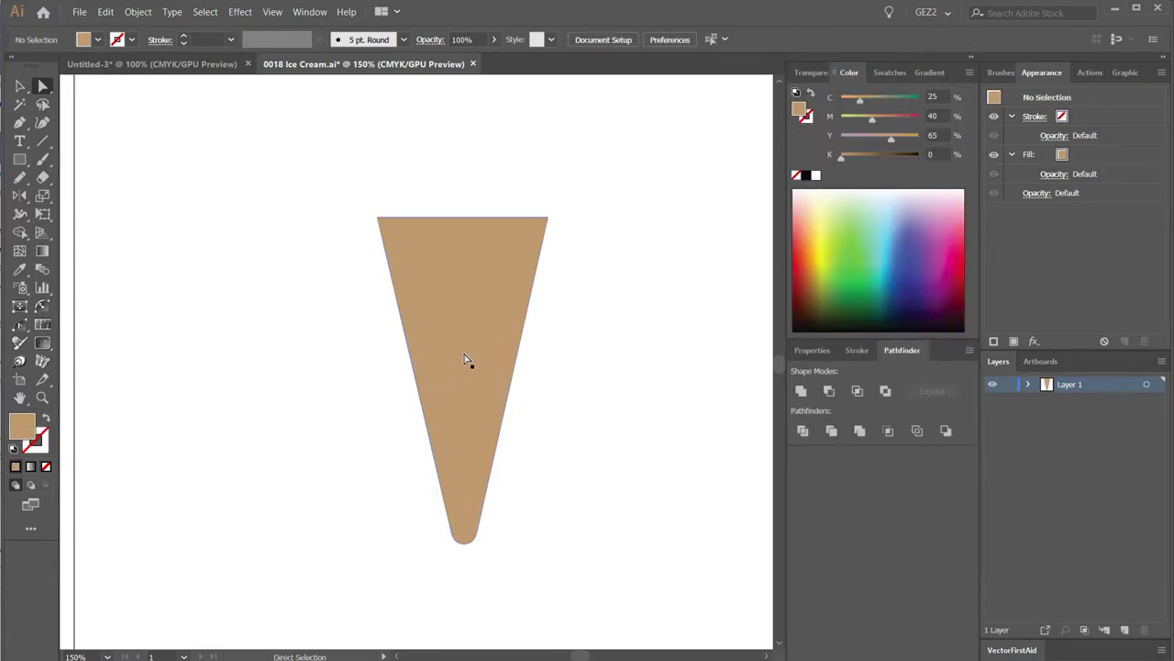
key("d")
left_click(46, 467)
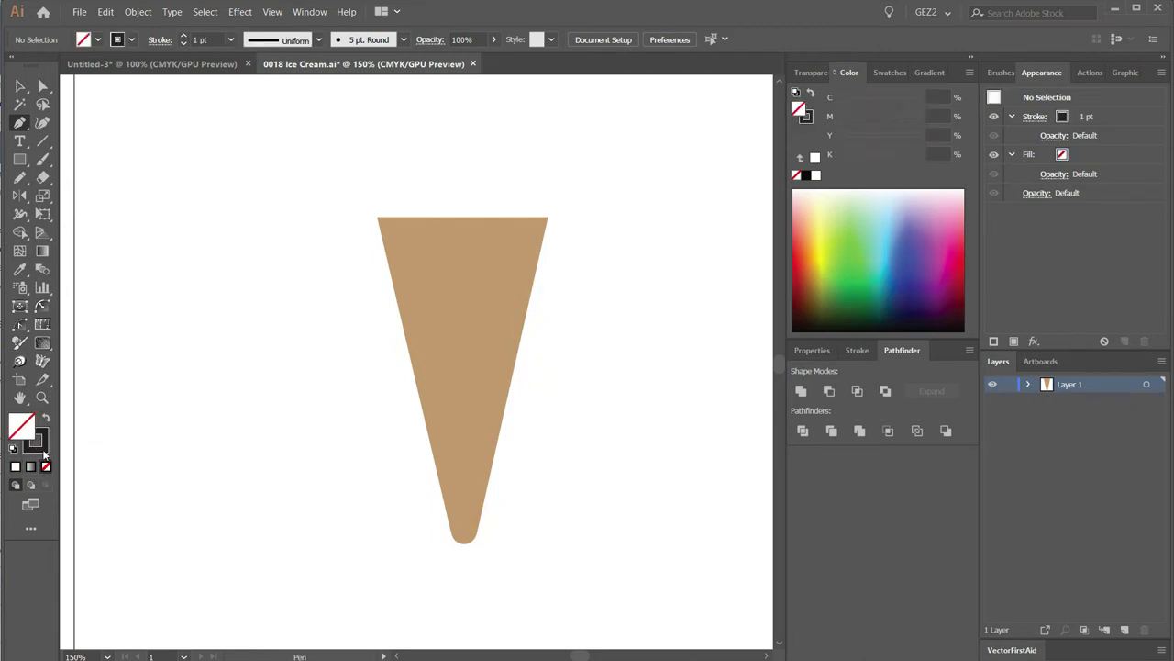
Draw a diagonal line across the cone with a 5 pt stroke.
left_click(234, 343)
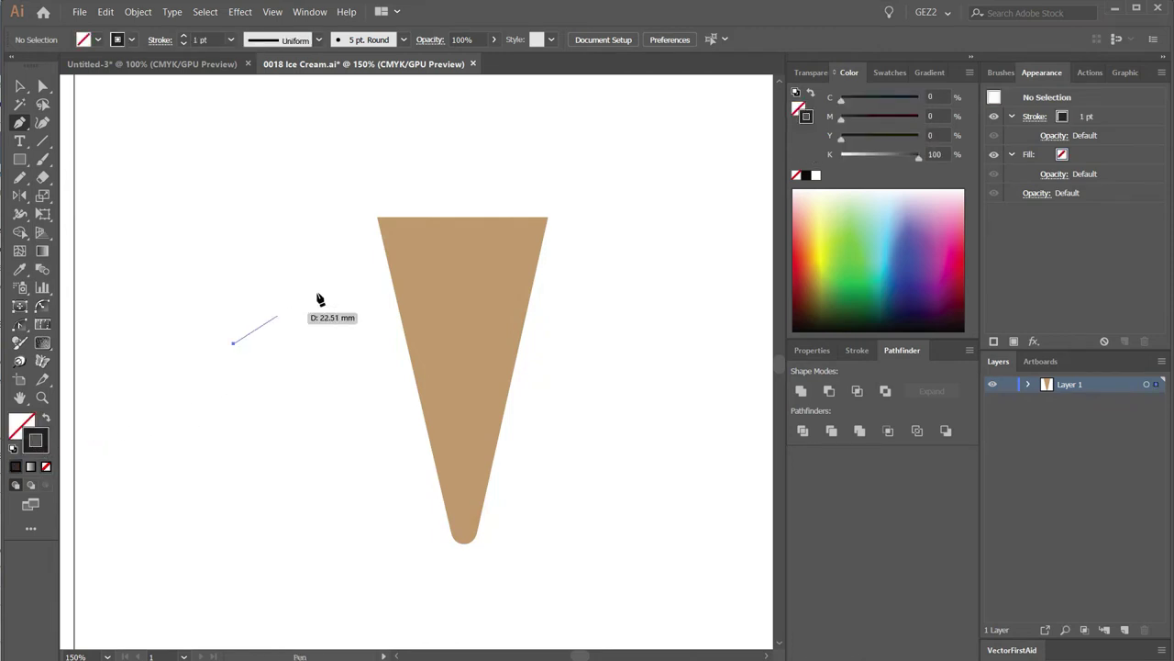
left_click(605, 110)
left_click(200, 39)
type("5")
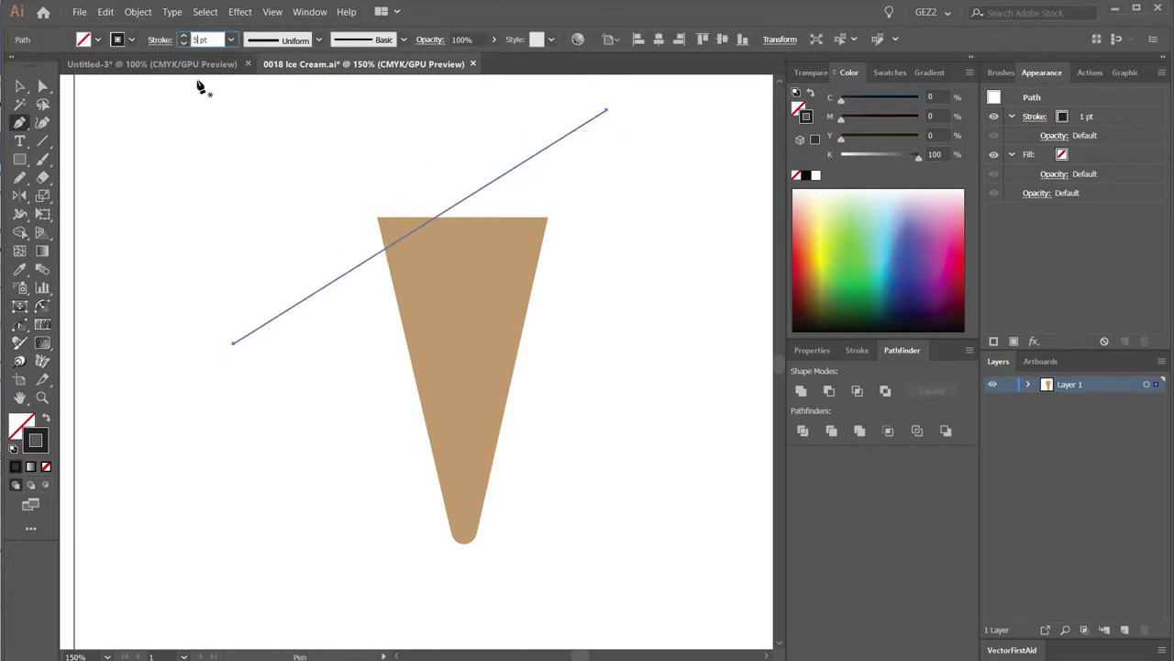
key("Return")
left_click(328, 316, "ctrl")
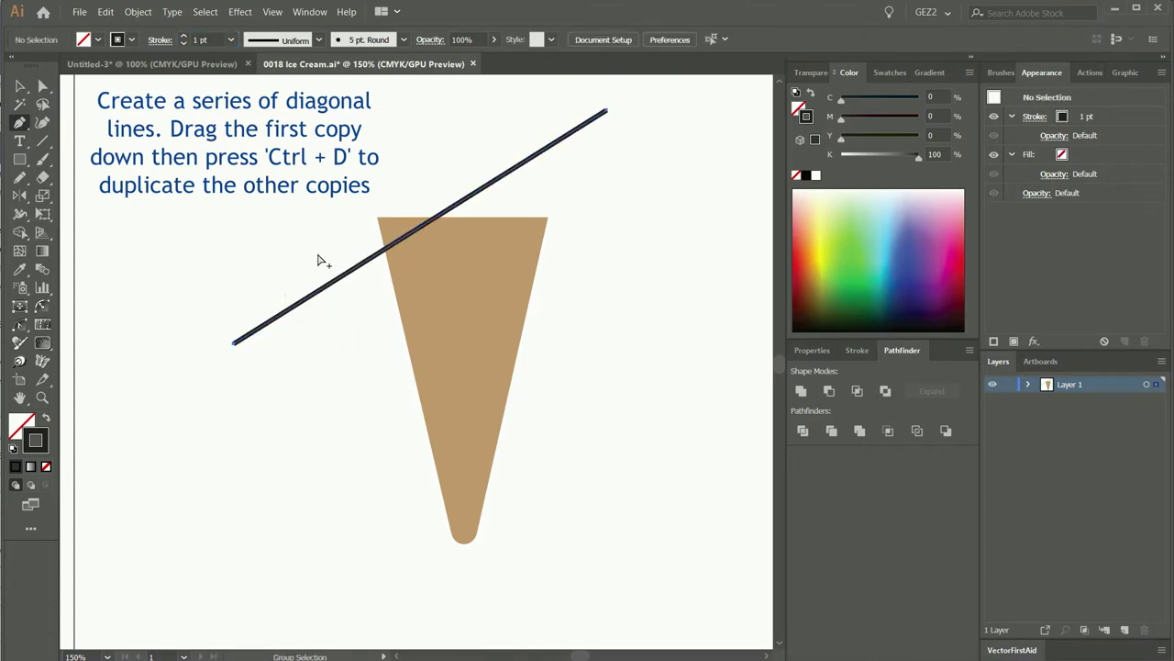
Duplicate the line repeatedly into evenly spaced parallel diagonals and nudge them all into place.
left_click_drag(584, 127, 592, 145)
key("ctrl+d")
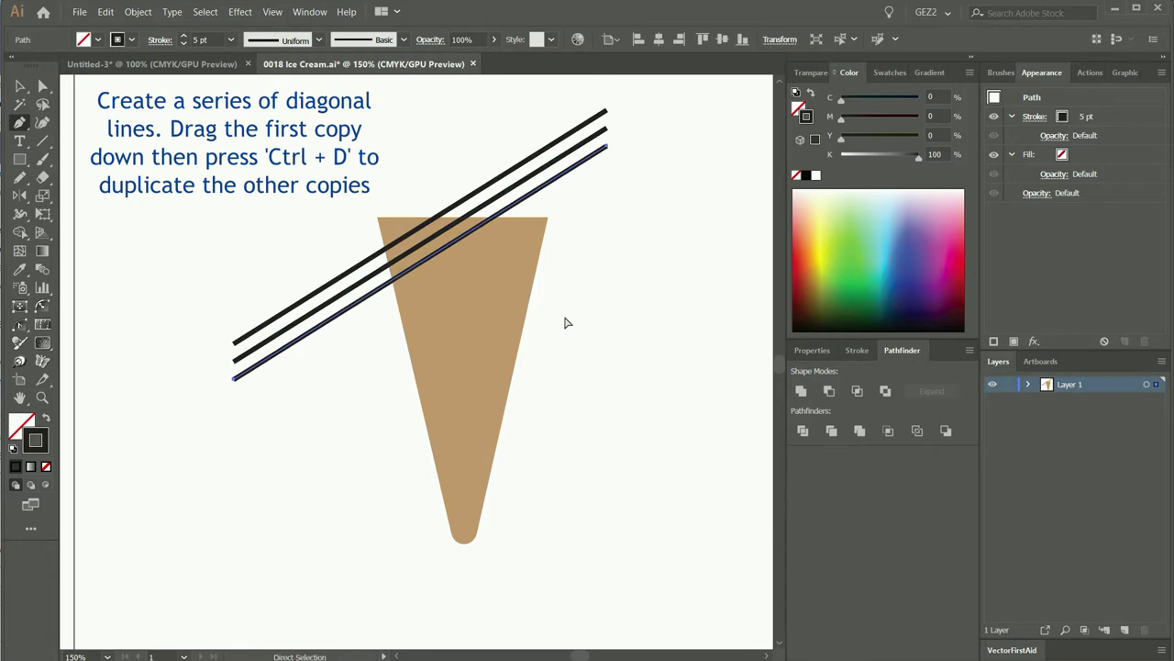
key("ctrl+d")
key("ctrl+d")
key("ctrl+d")
key("ctrl+d")
key("ctrl+d")
key("ctrl+d")
key("ctrl+d")
key("ctrl+d")
key("ctrl+d")
key("ctrl+d")
key("ctrl+d")
key("ctrl+d")
key("ctrl+d")
key("ctrl+d")
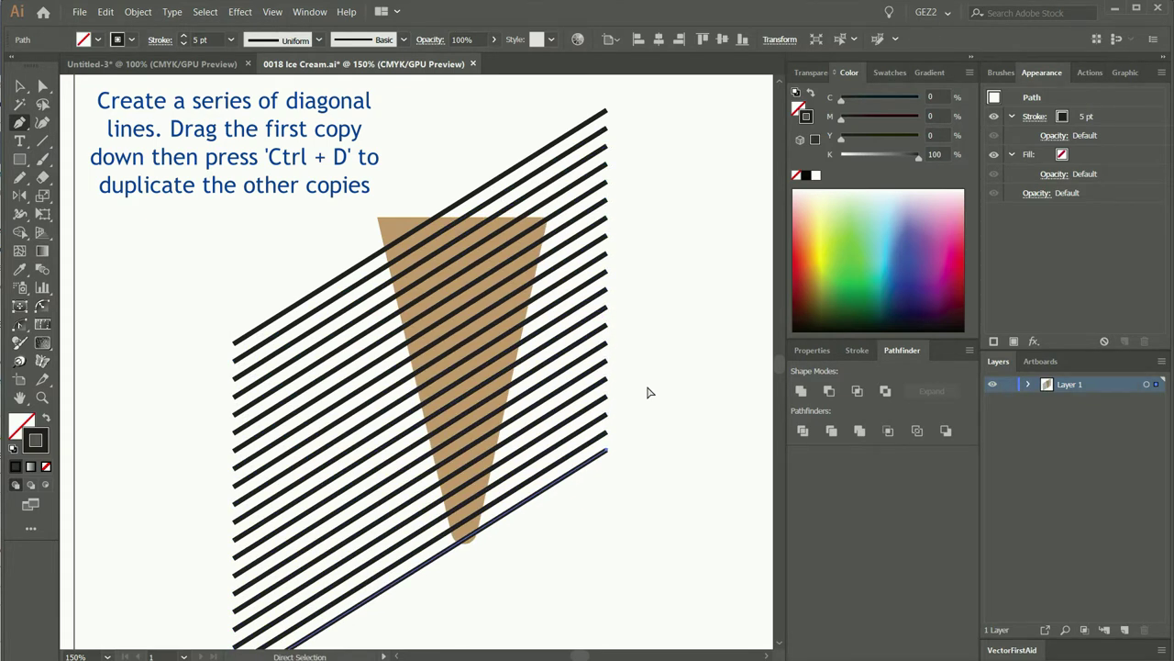
left_click(606, 504)
left_click_drag(596, 527, 585, 147)
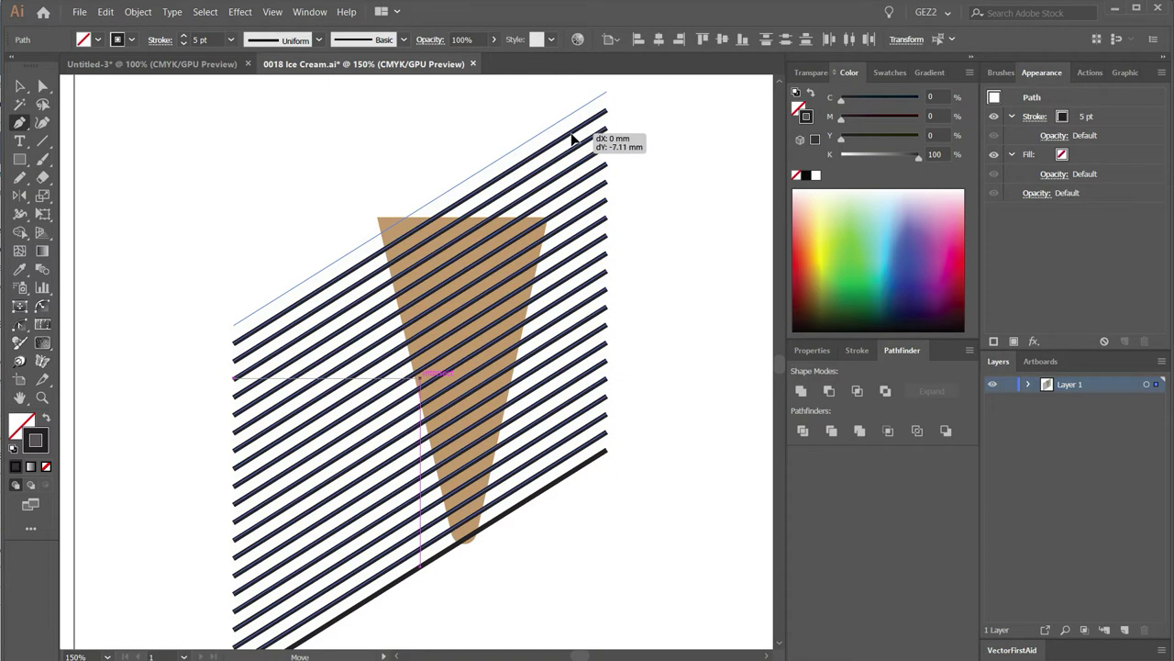
left_click_drag(568, 156, 574, 137)
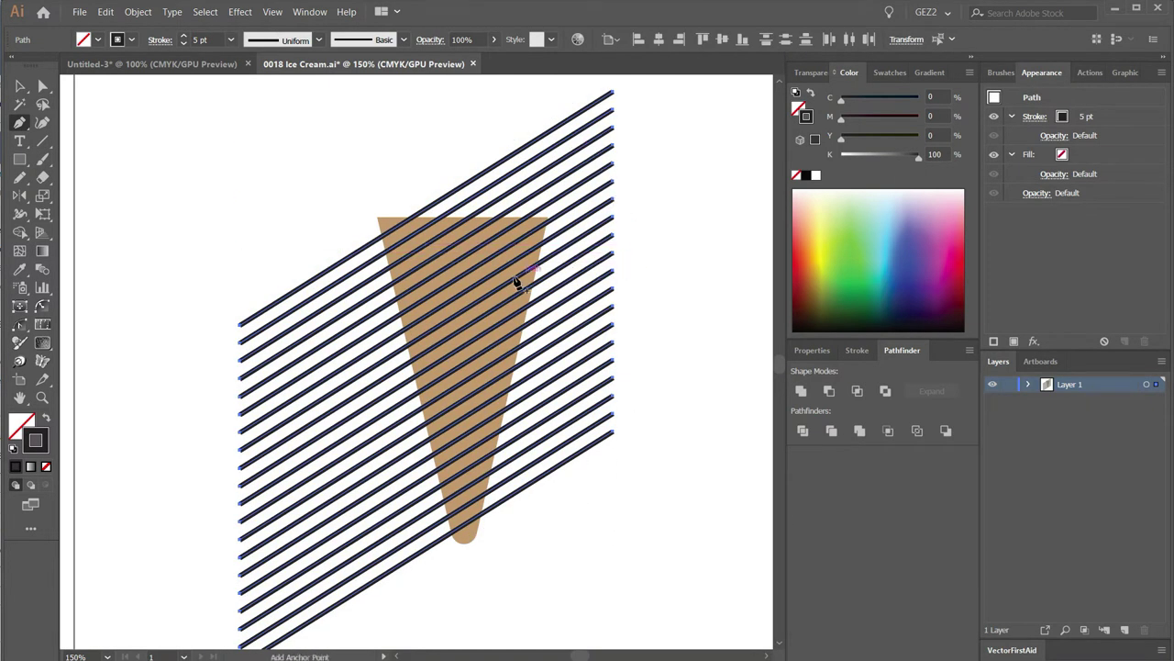
left_click(140, 13)
left_click(164, 173)
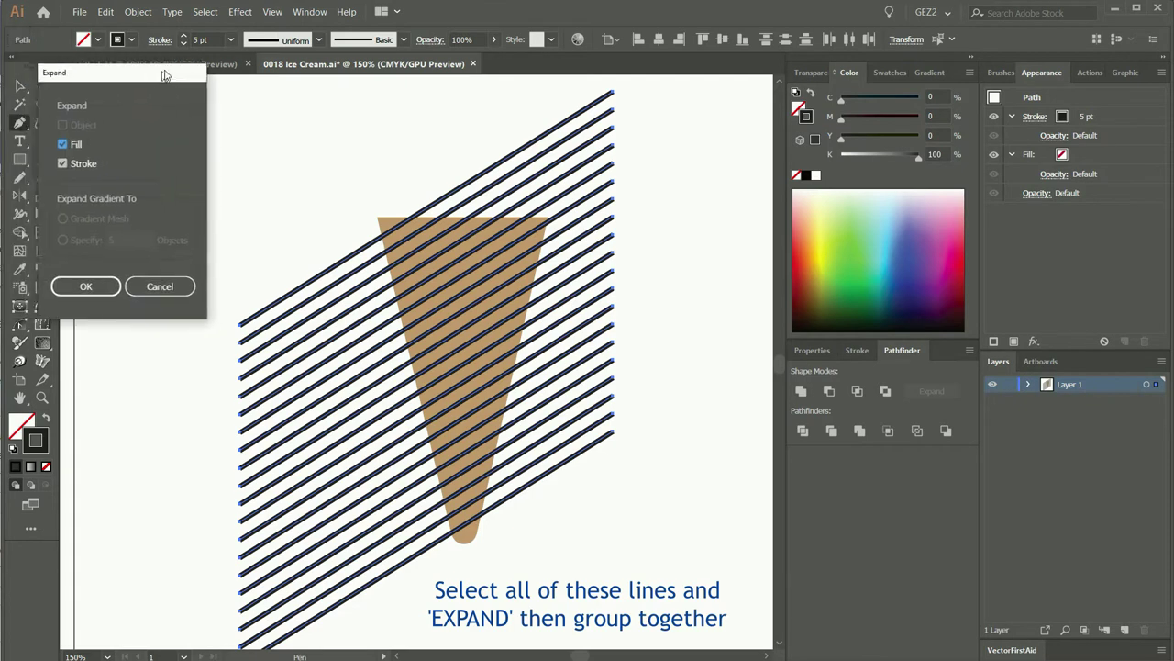
Expand the diagonal lines' fill and stroke into filled shapes and group them.
left_click(114, 283)
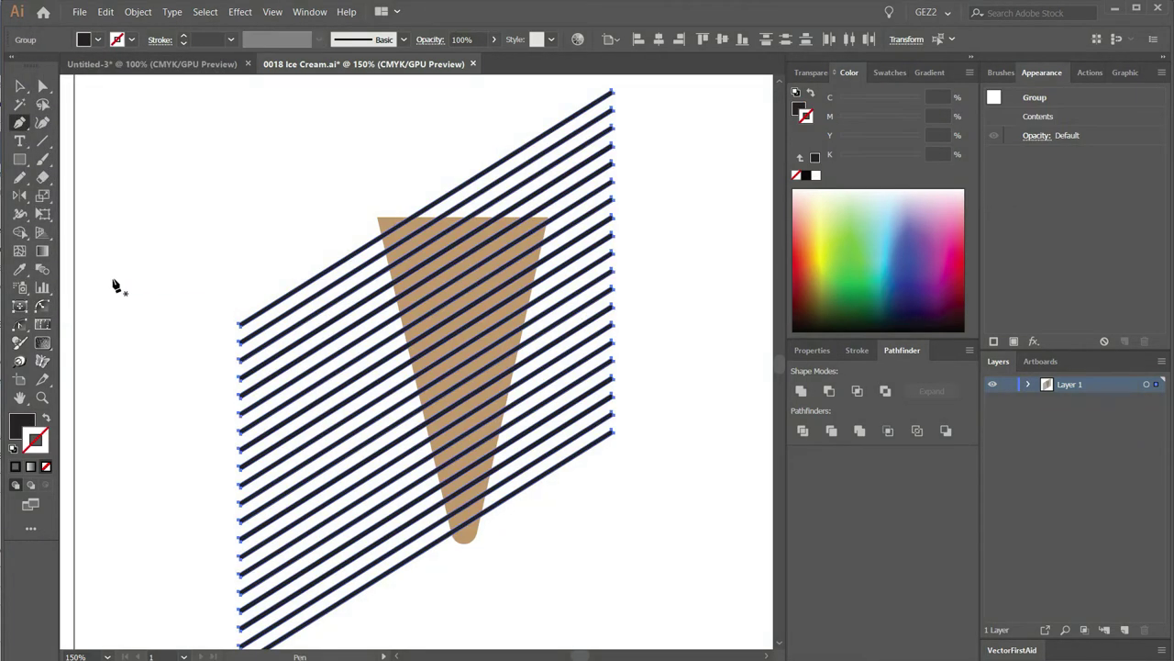
Make a vertically mirrored copy of the line group and position it crossing the originals.
left_click(20, 195)
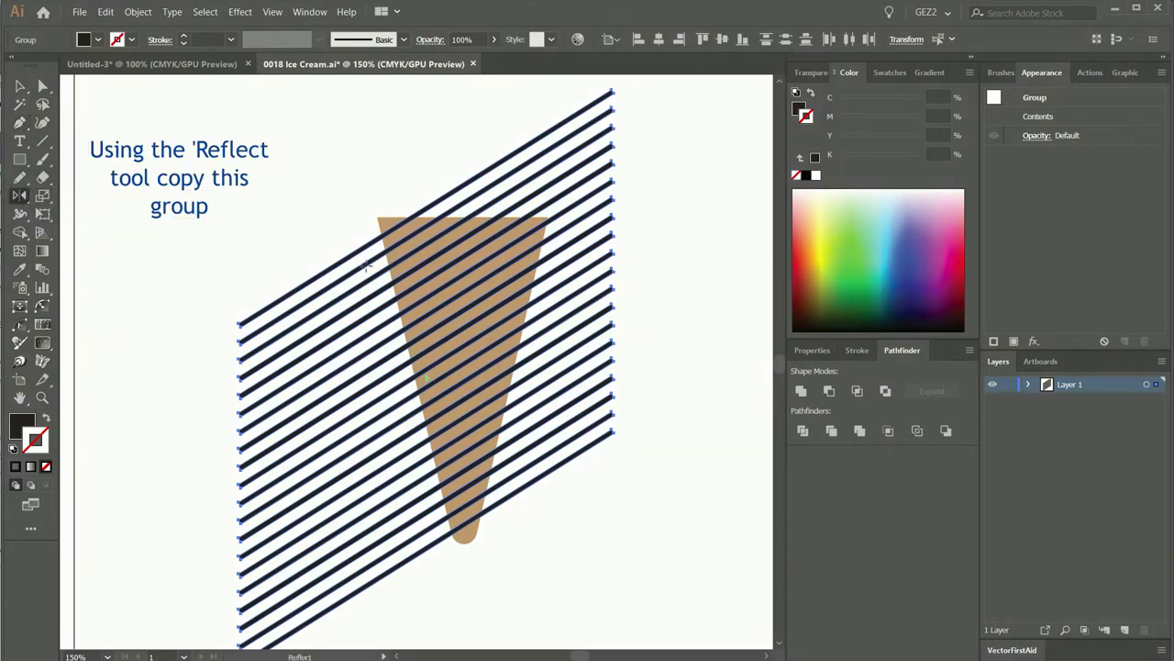
left_click(448, 293, "alt")
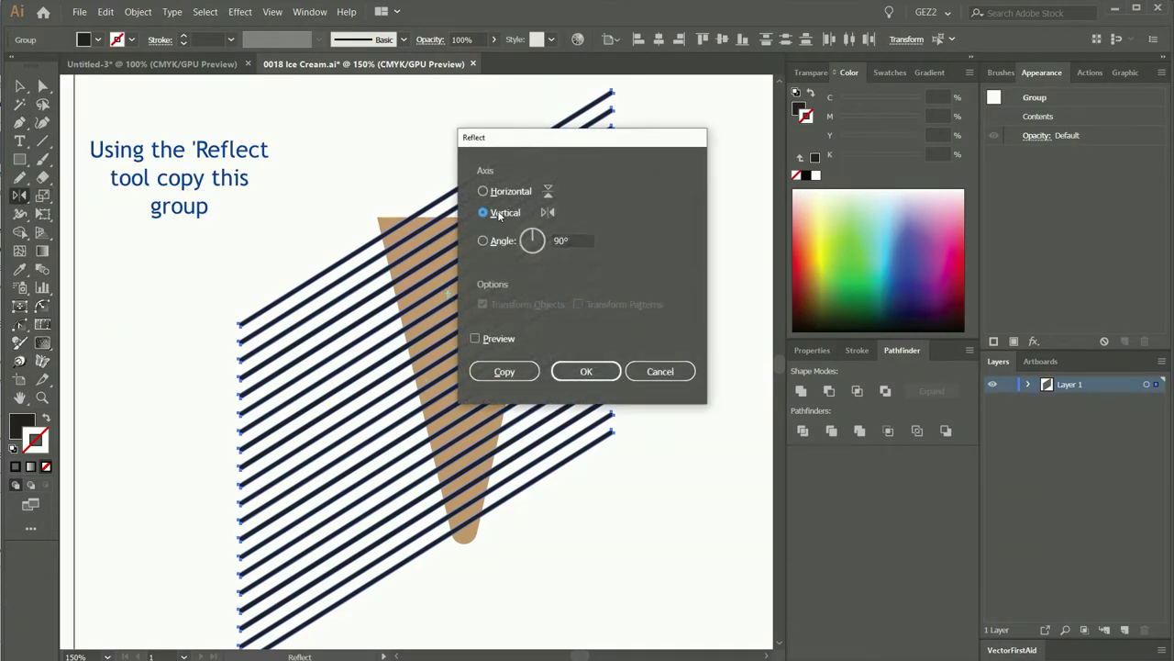
left_click(502, 372)
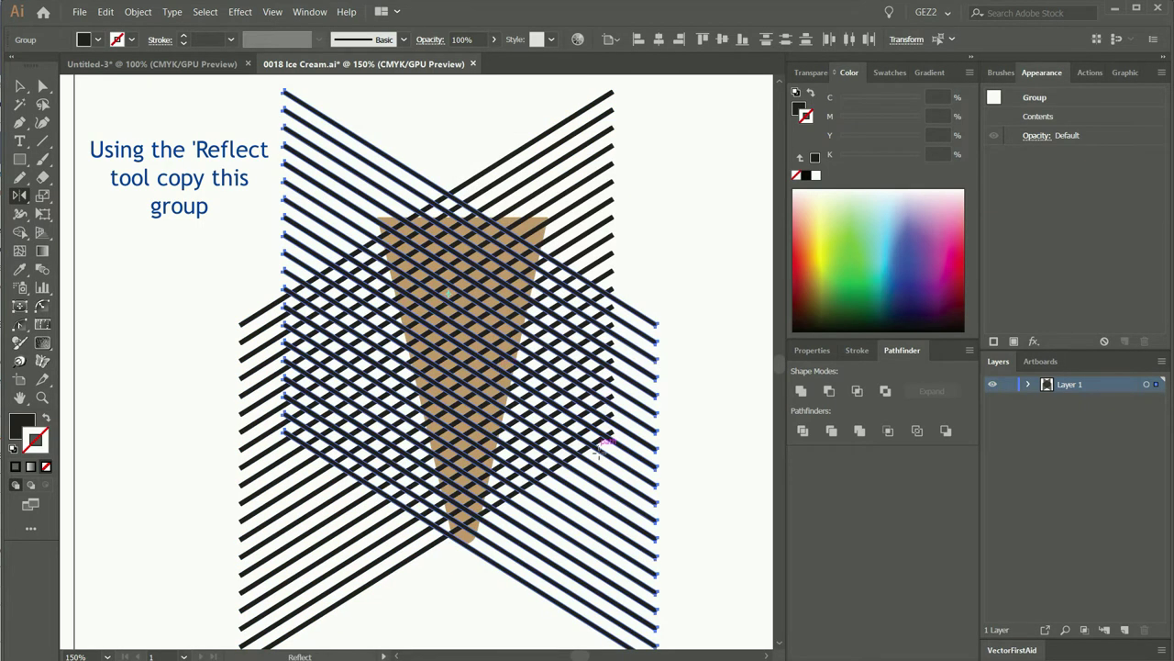
key("v")
left_click_drag(507, 572, 538, 575)
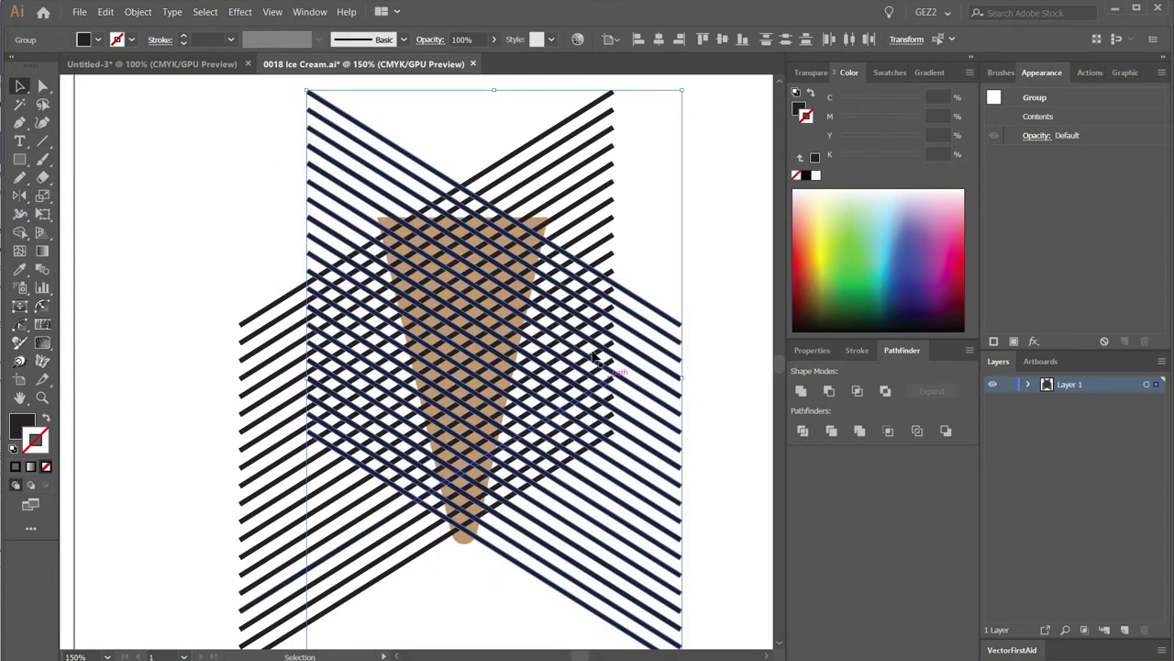
scroll(229, 262, "down", 2)
scroll(229, 261, "left", 2)
left_click_drag(244, 242, 317, 601)
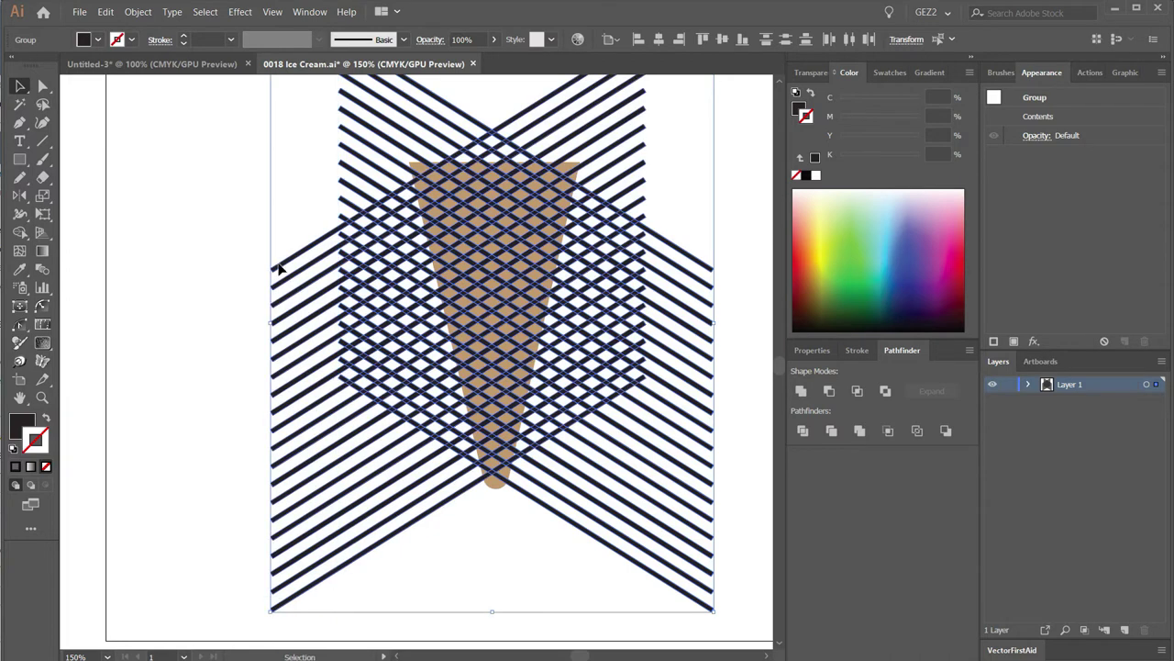
Group both line sets and colour them solid brown with no outline.
left_click(139, 12)
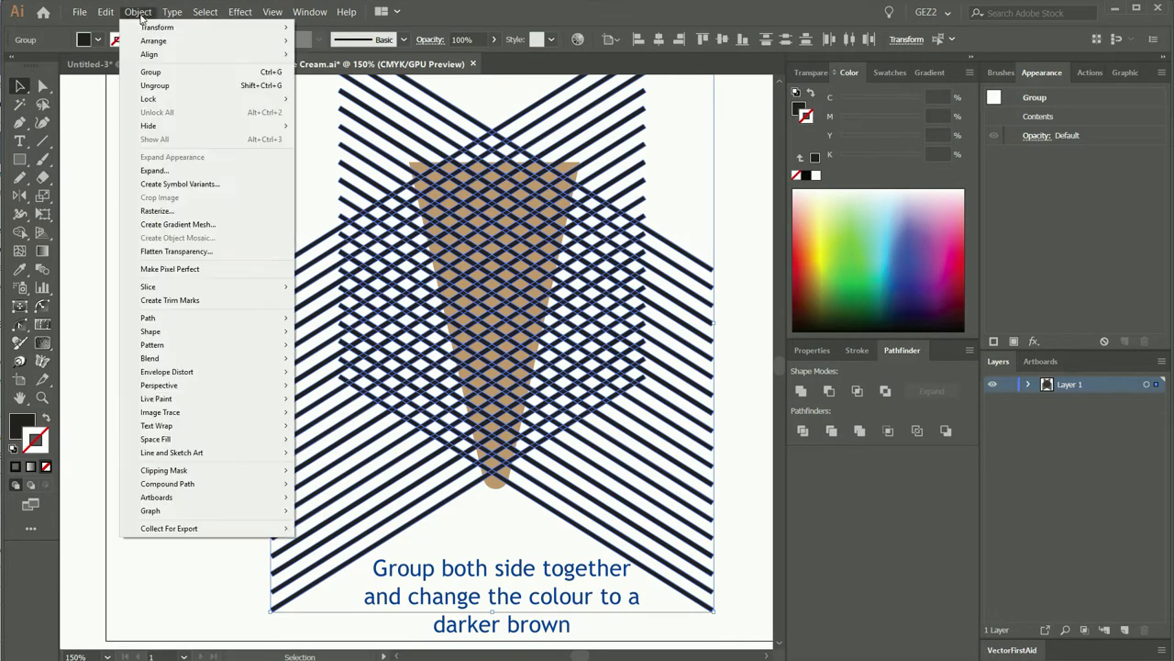
left_click(152, 73)
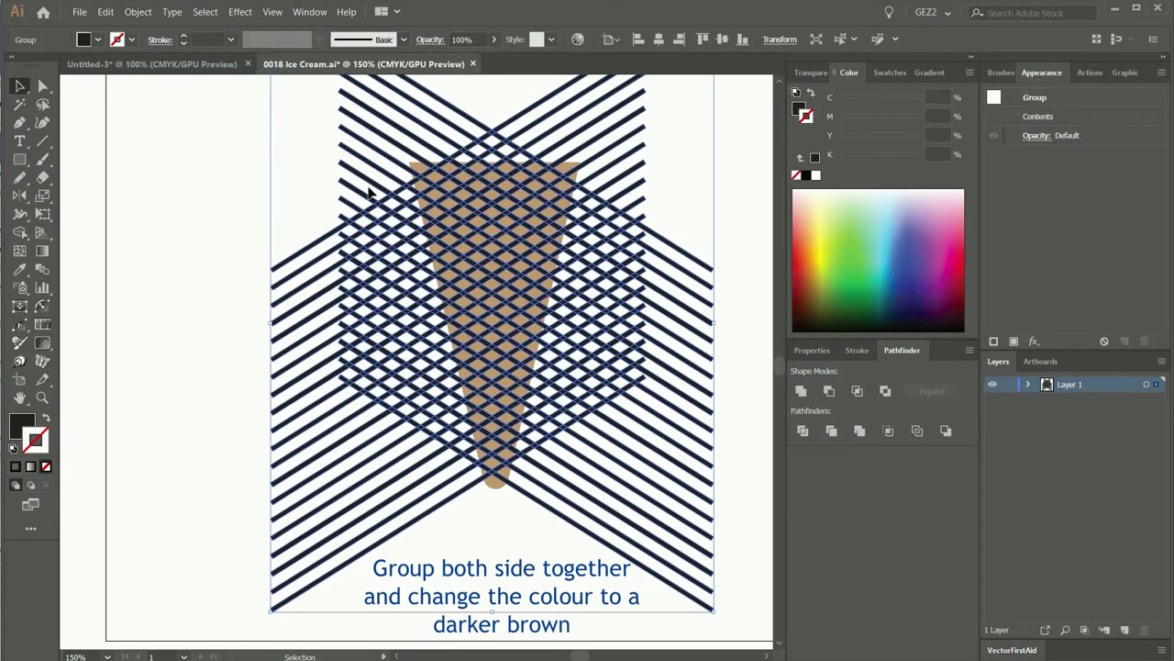
left_click(887, 73)
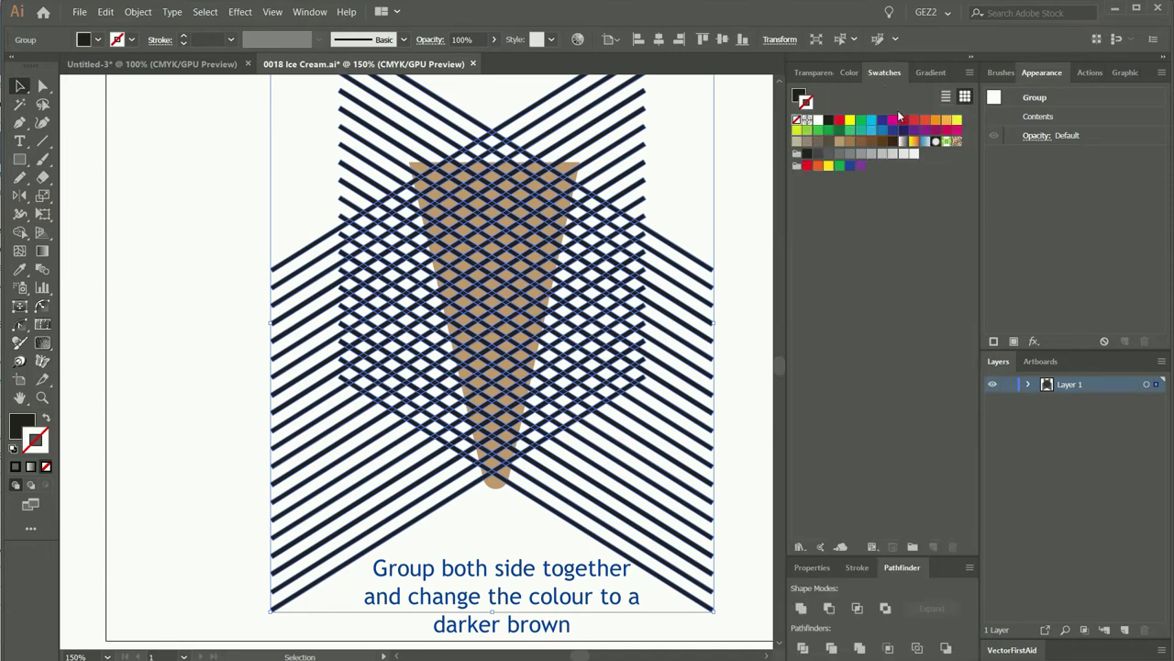
left_click(859, 145)
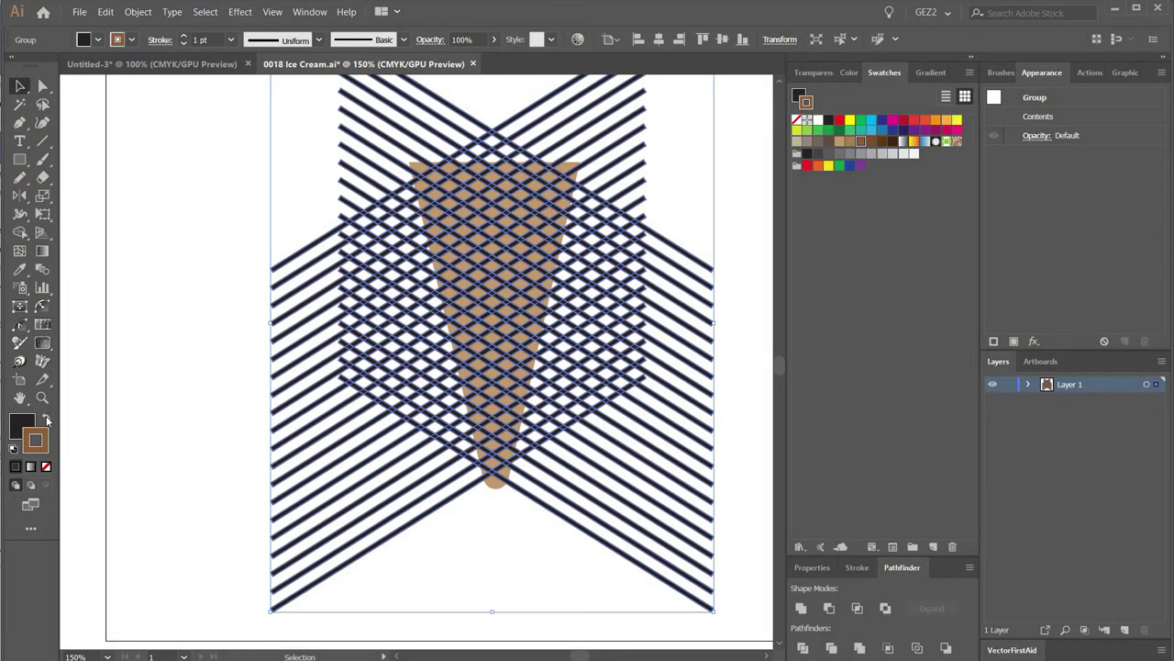
left_click(47, 418)
left_click(46, 465)
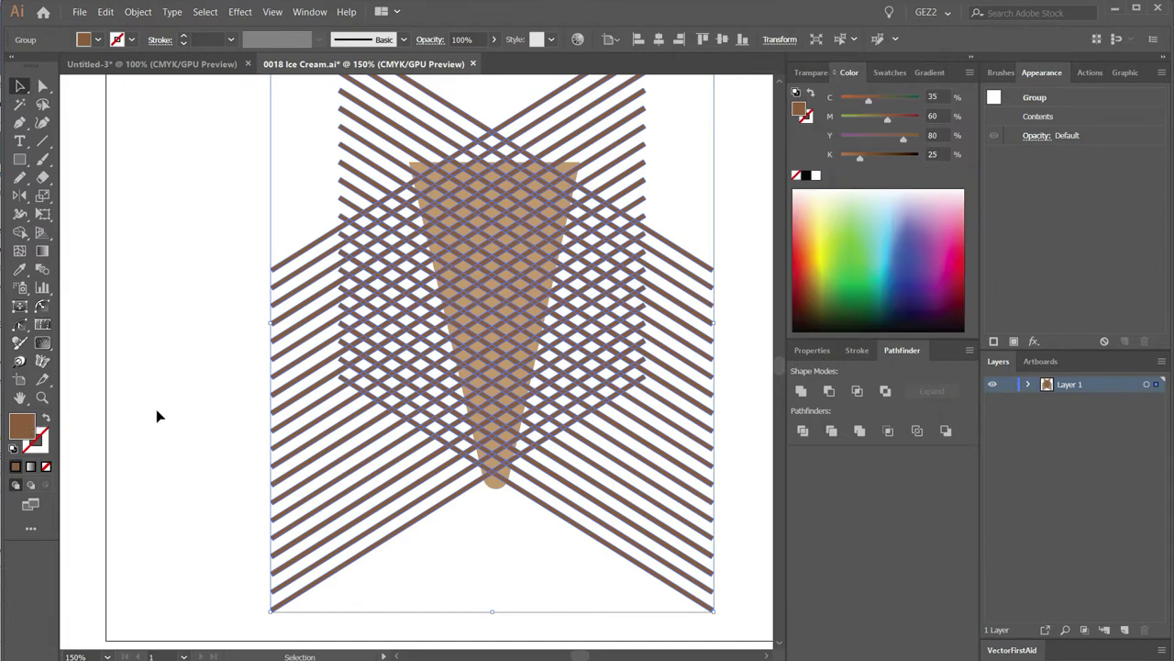
left_click(695, 221)
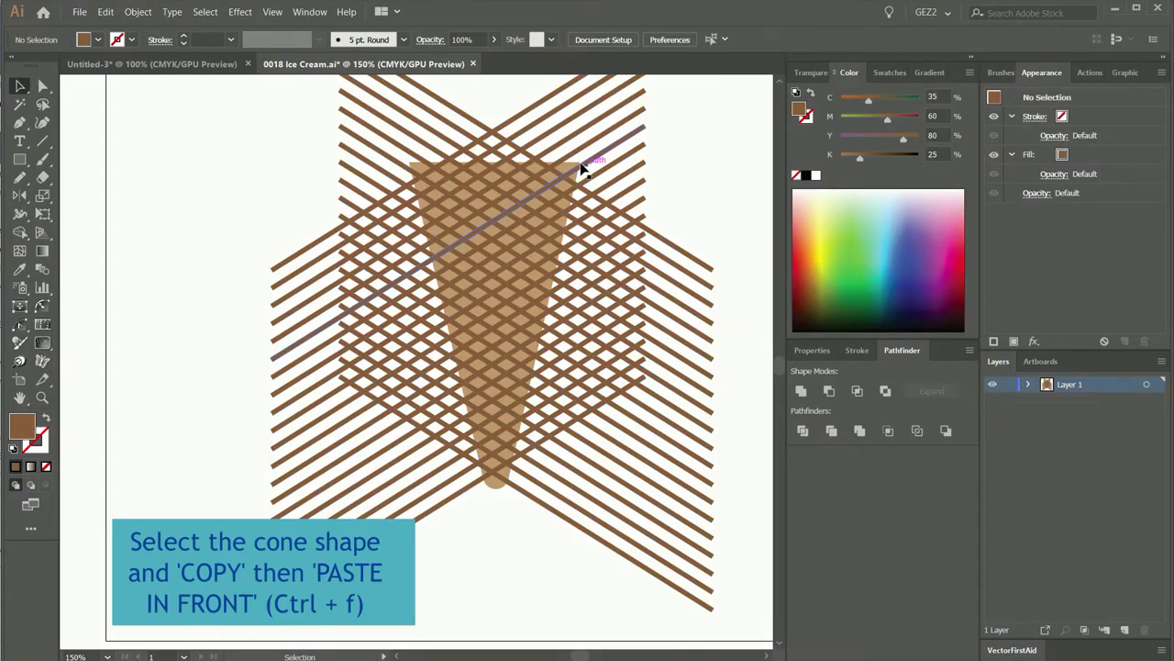
Copy the cone shape and paste it in front of the lattice.
left_click_drag(358, 184, 677, 342)
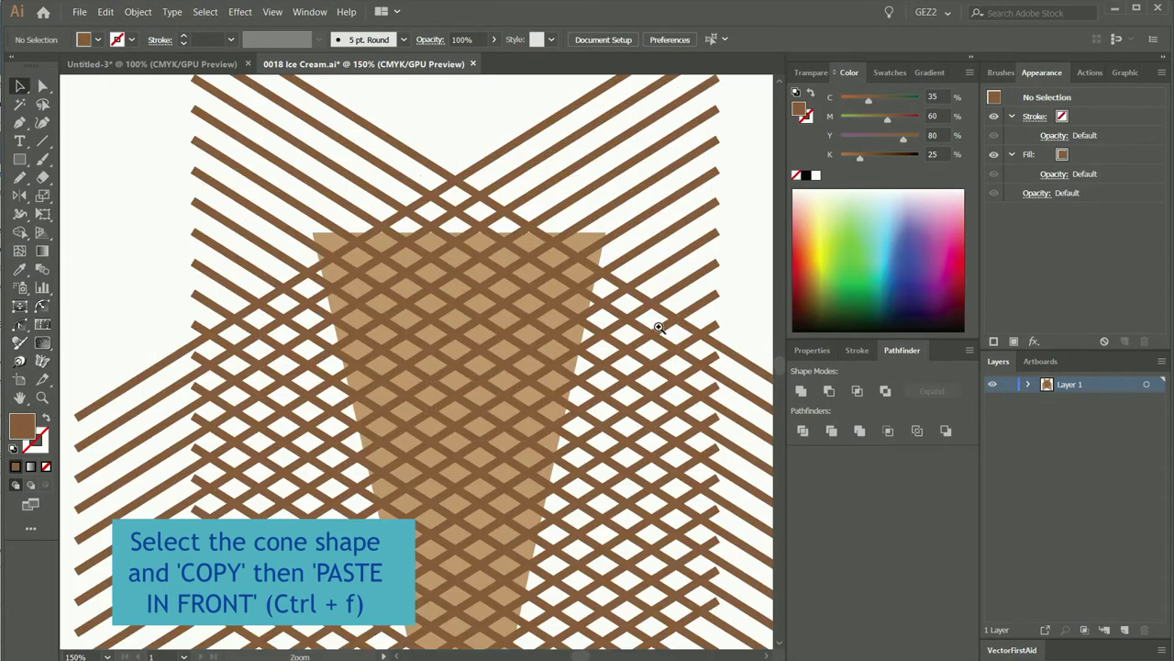
left_click(589, 242)
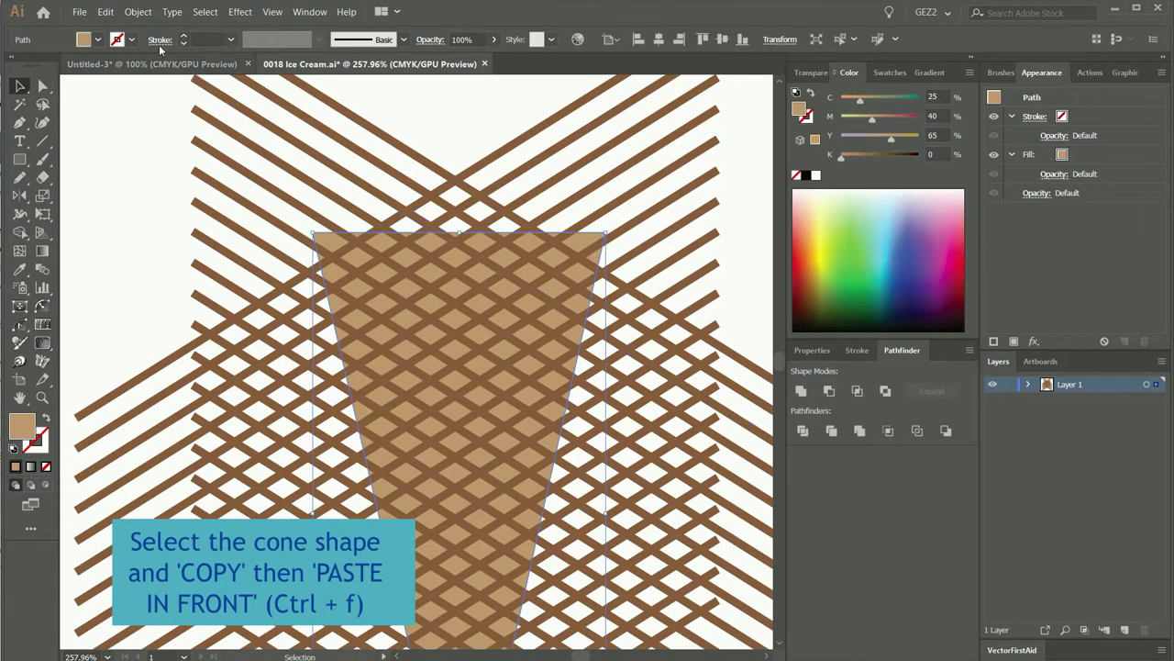
left_click(106, 12)
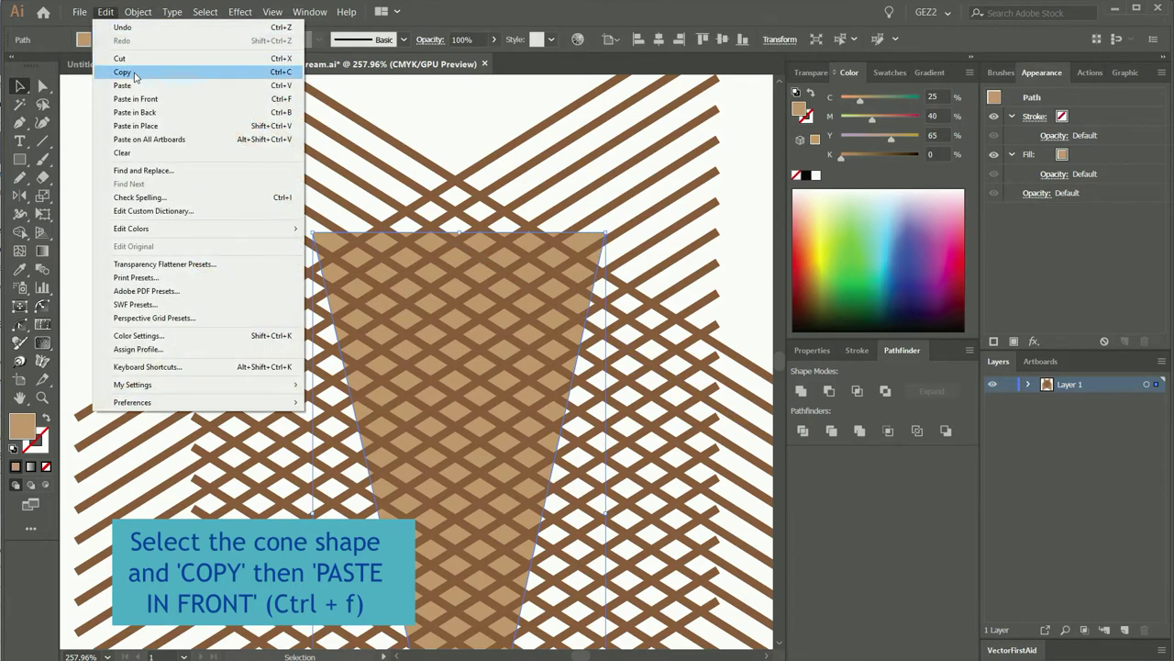
left_click(138, 75)
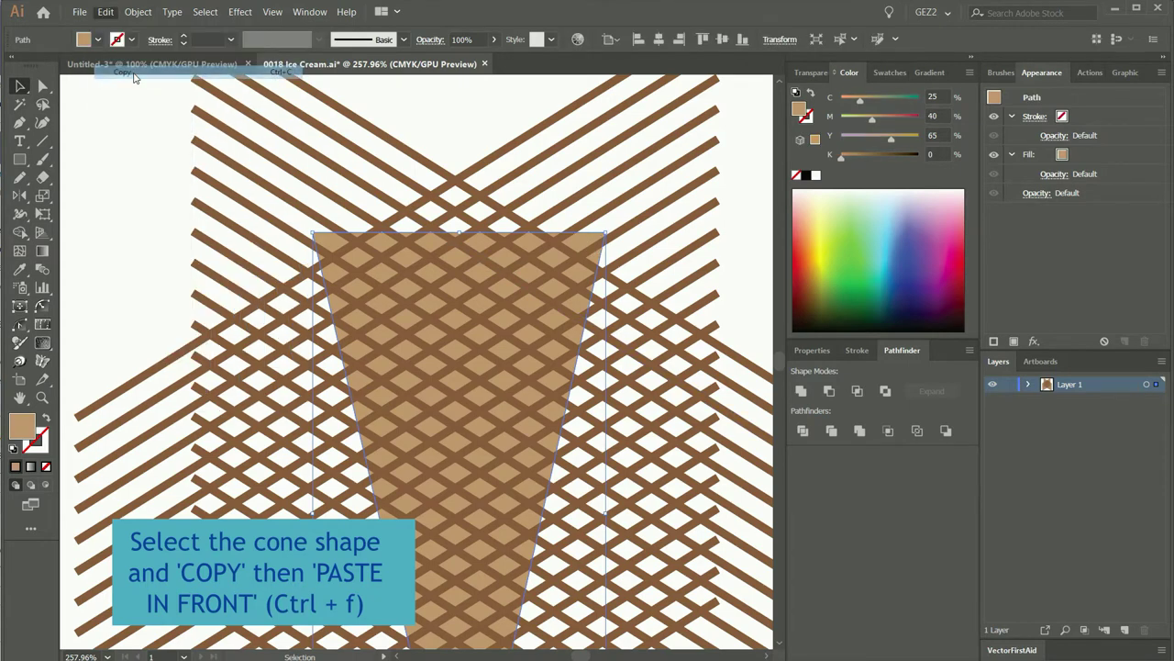
left_click(108, 12)
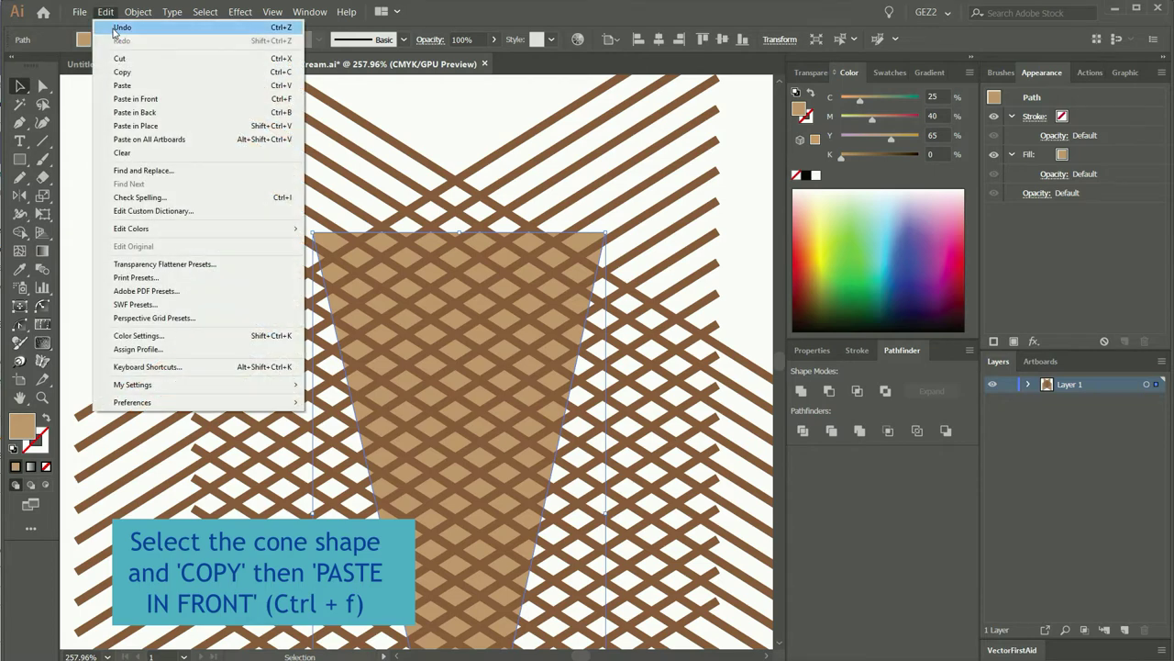
left_click(147, 100)
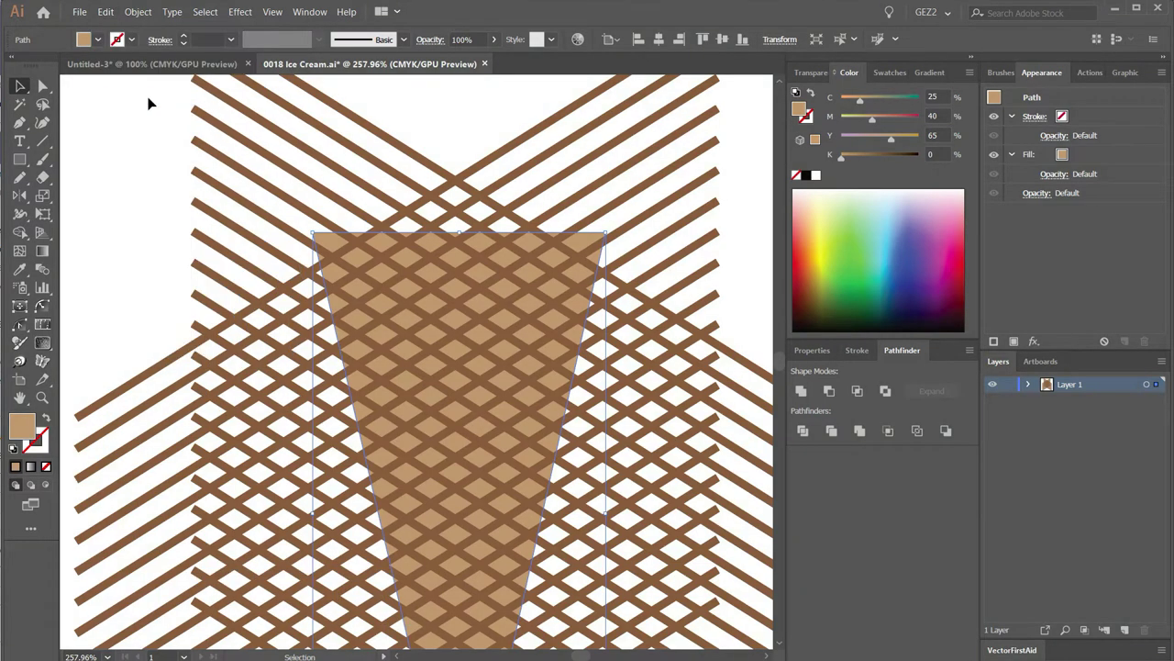
left_click(409, 322, "ctrl+alt")
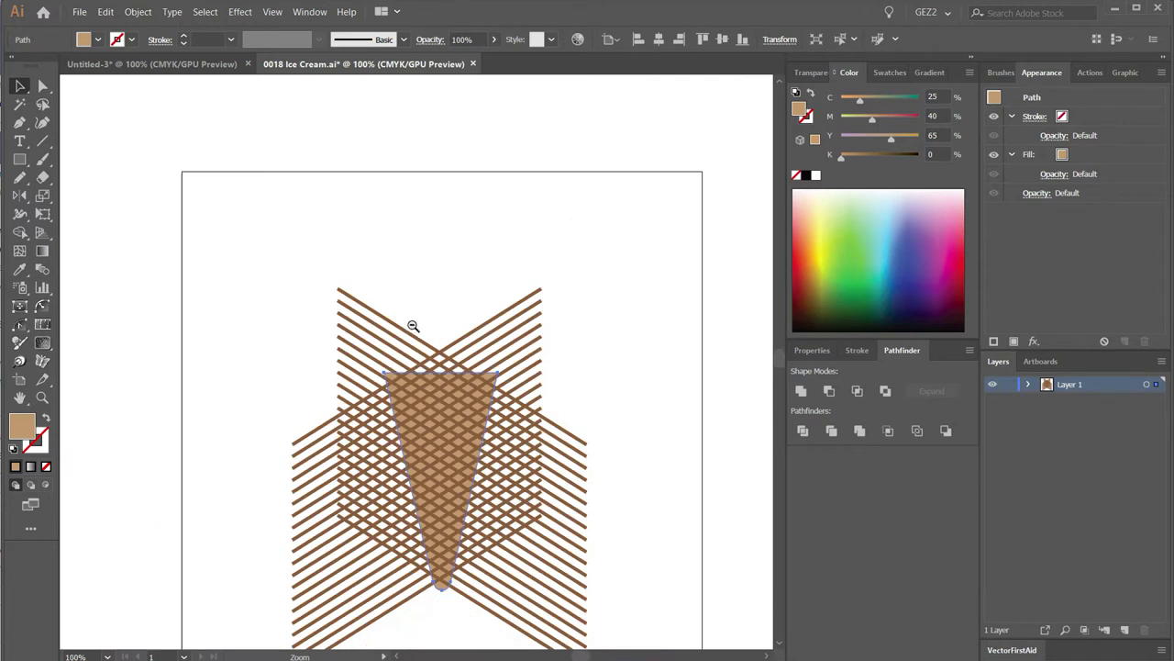
Crop the brown lattice to the cone copy's outline with Pathfinder Crop.
left_click(142, 13)
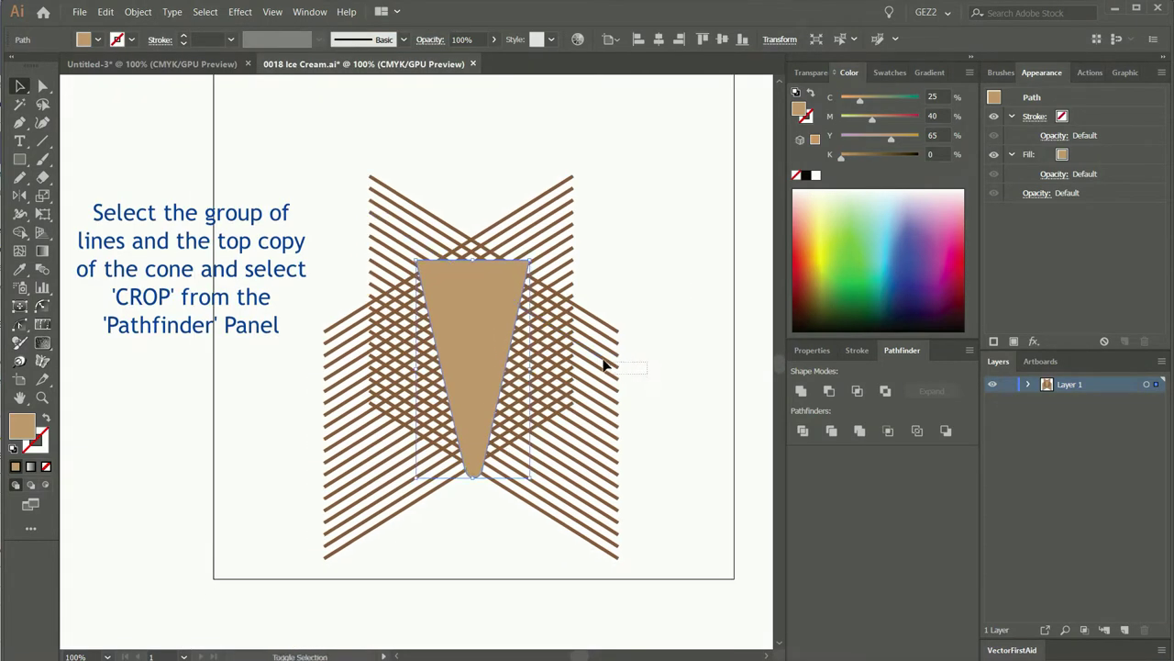
left_click(606, 366, "shift")
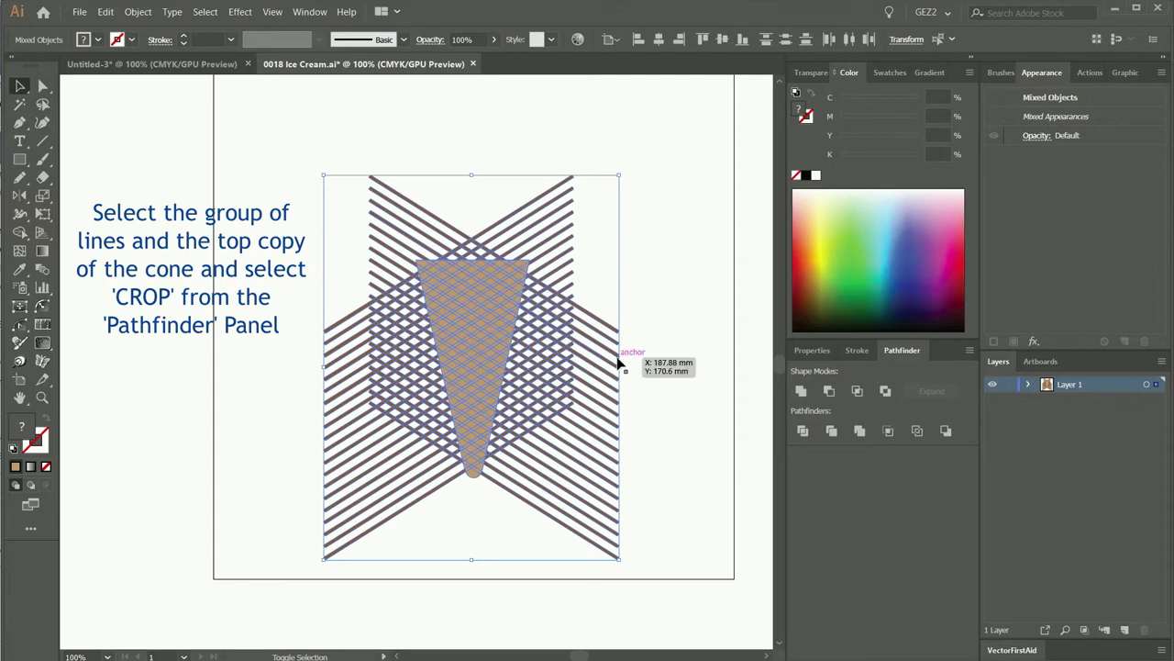
left_click(888, 435)
left_click(578, 474)
left_click_drag(294, 225, 573, 507)
key("p")
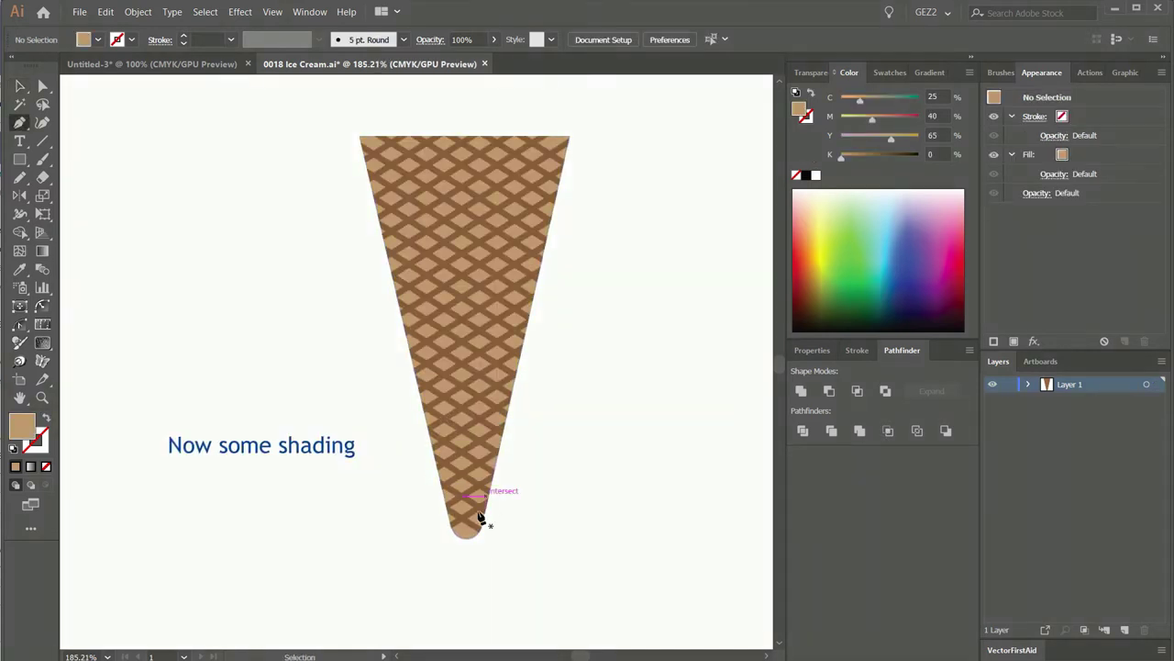
Pen-draw a closed shadow shape covering the cone's left side from tip to top edge.
left_click(464, 539)
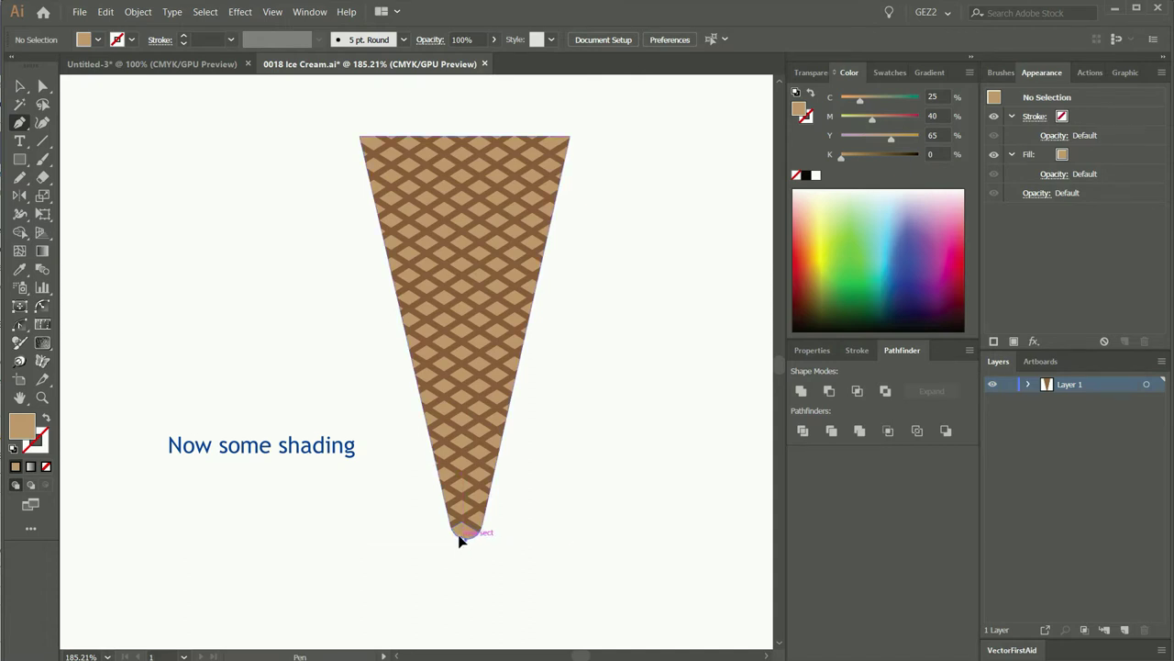
left_click(391, 175)
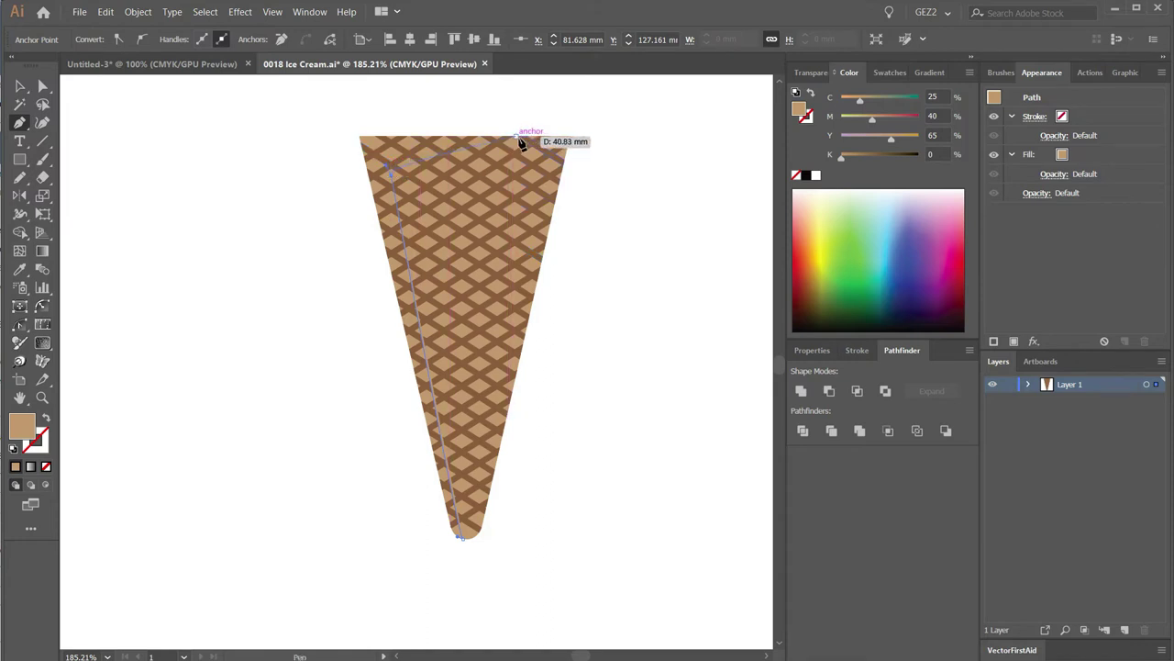
left_click_drag(548, 137, 603, 136)
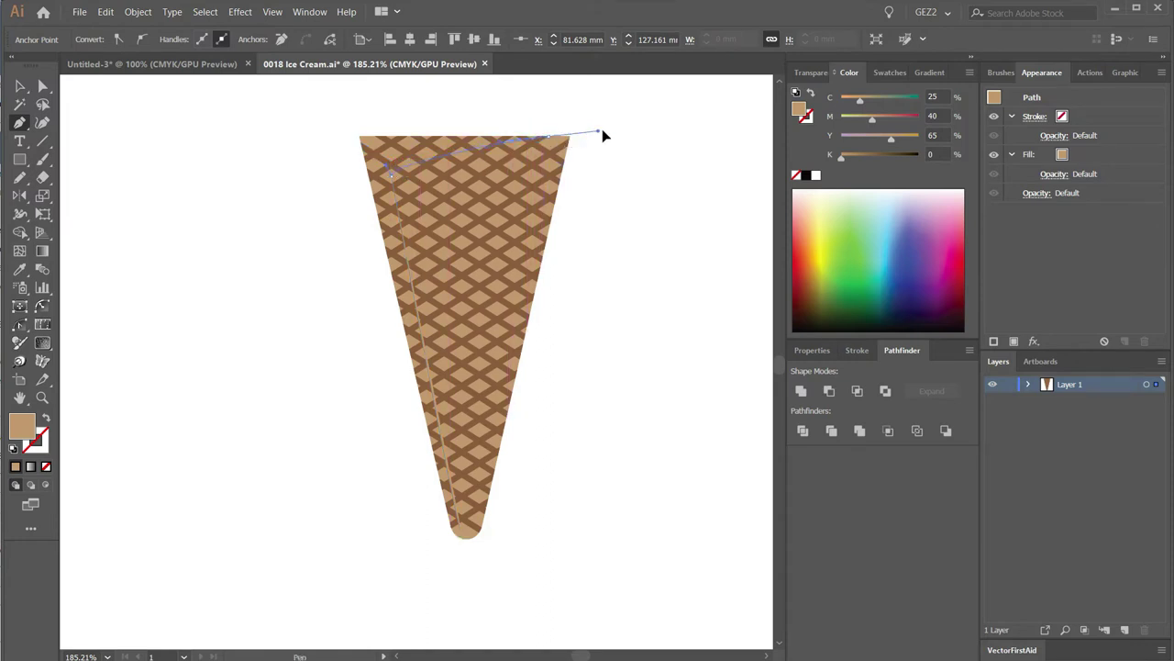
left_click(471, 107)
left_click(339, 105)
left_click_drag(282, 131, 280, 241)
left_click(275, 263)
left_click(269, 368)
left_click(307, 488)
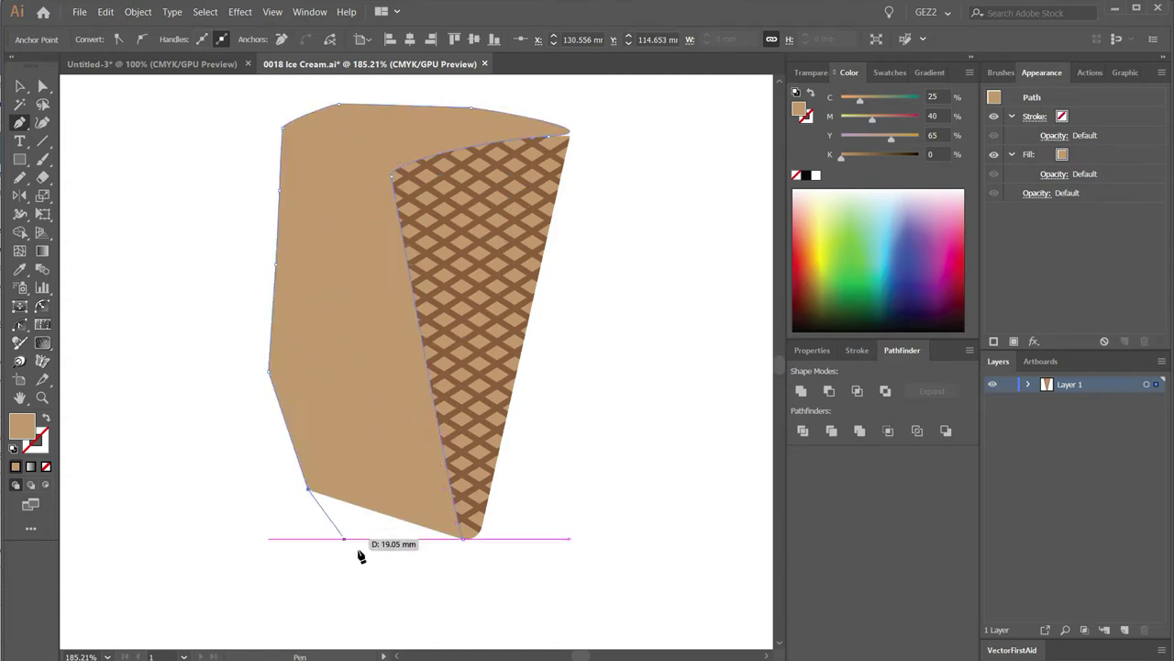
left_click(383, 564)
left_click(433, 575)
left_click(461, 536)
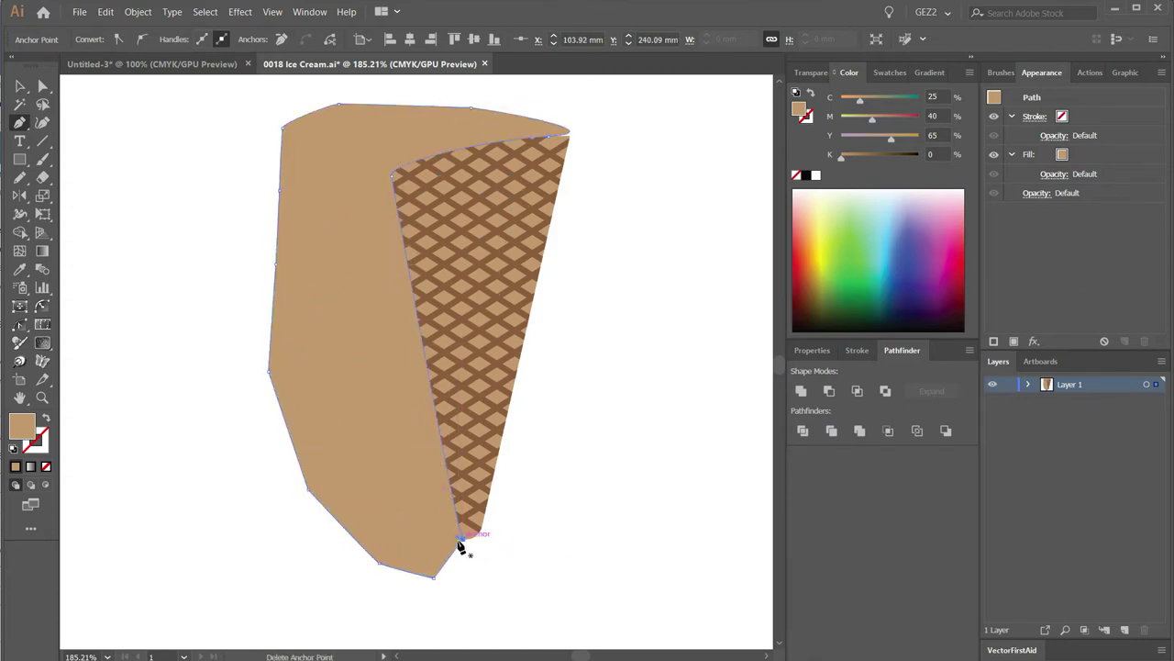
Fill the shadow shape black with Multiply blending at 20% opacity.
left_click(805, 176)
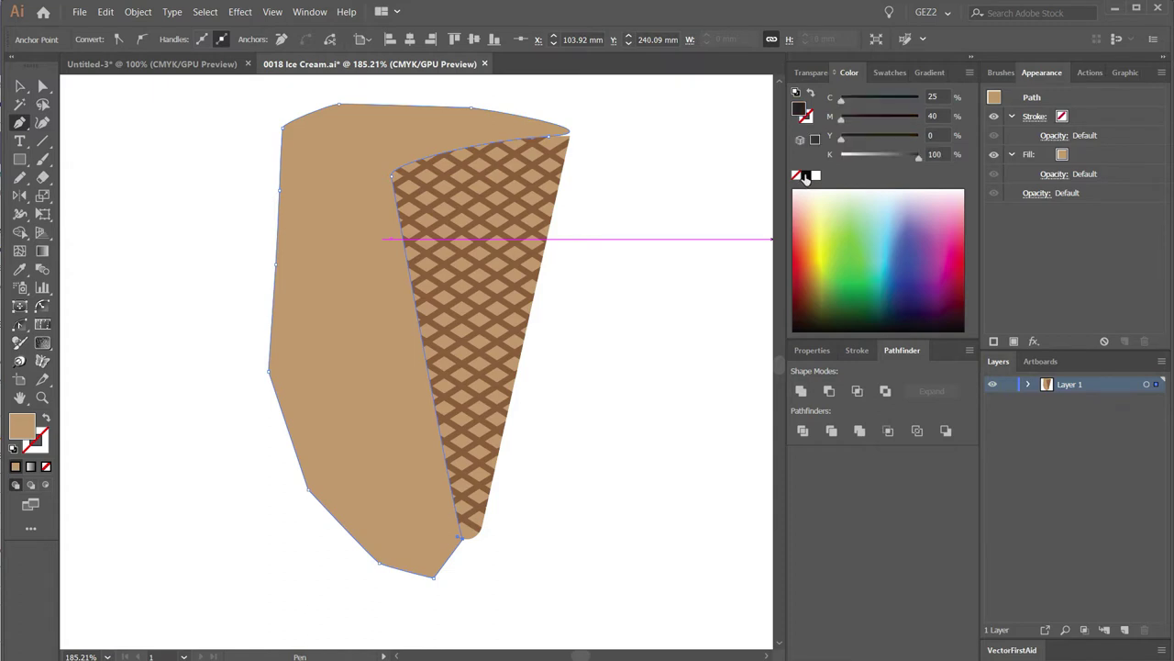
left_click(803, 74)
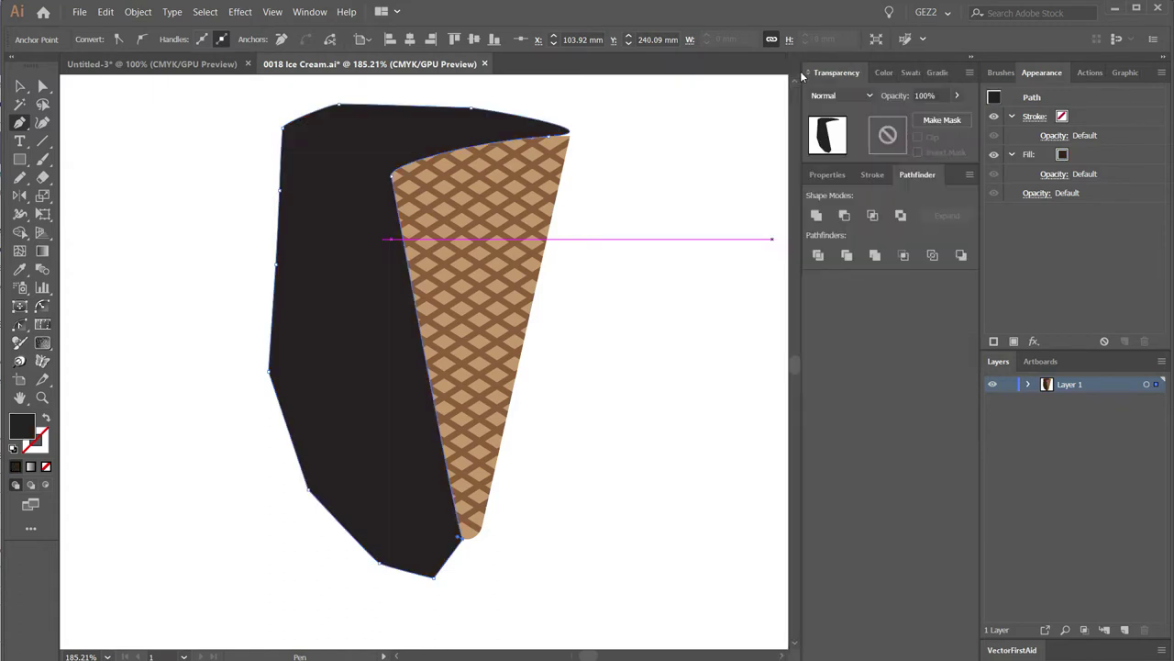
left_click(868, 95)
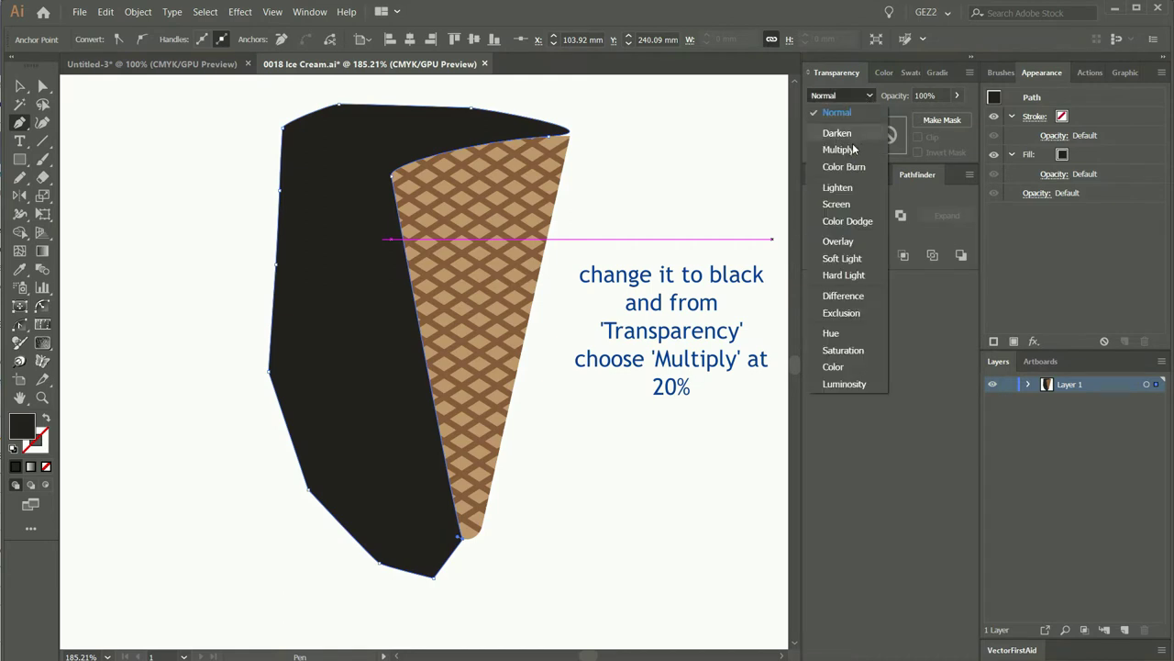
left_click(842, 150)
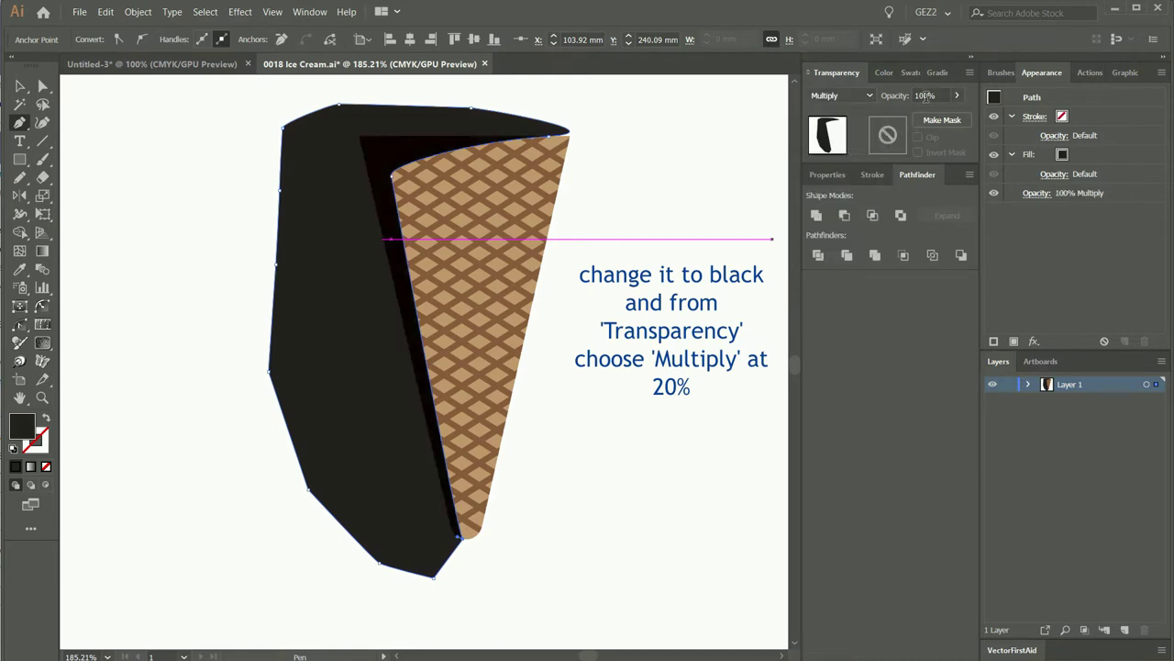
left_click(926, 96)
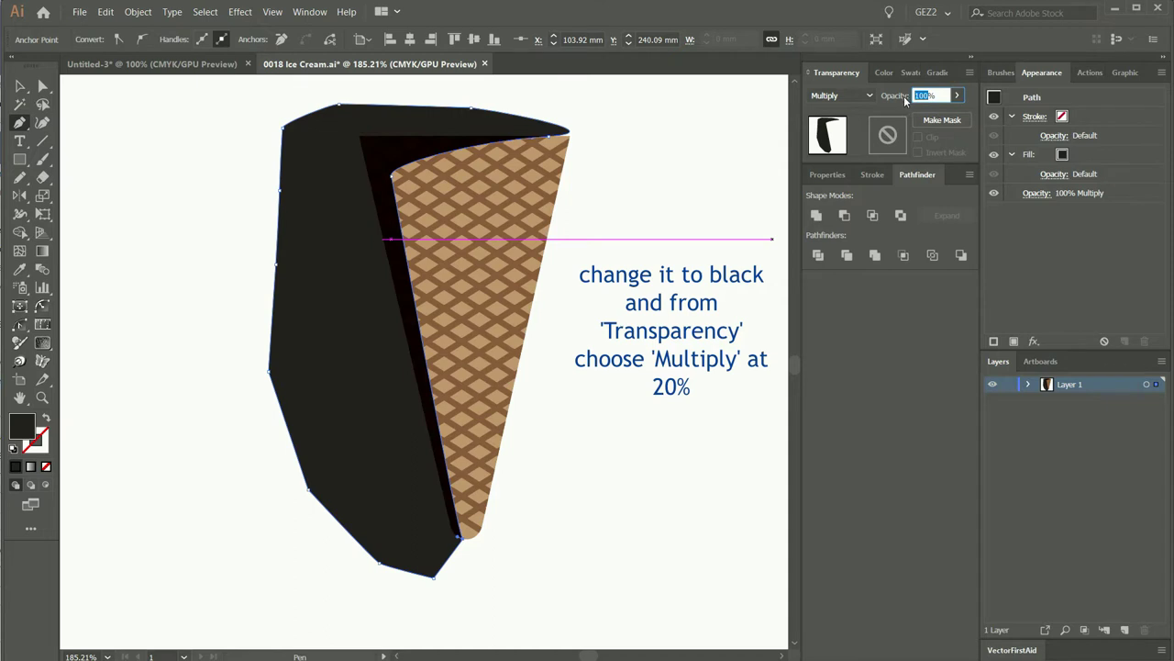
type("20")
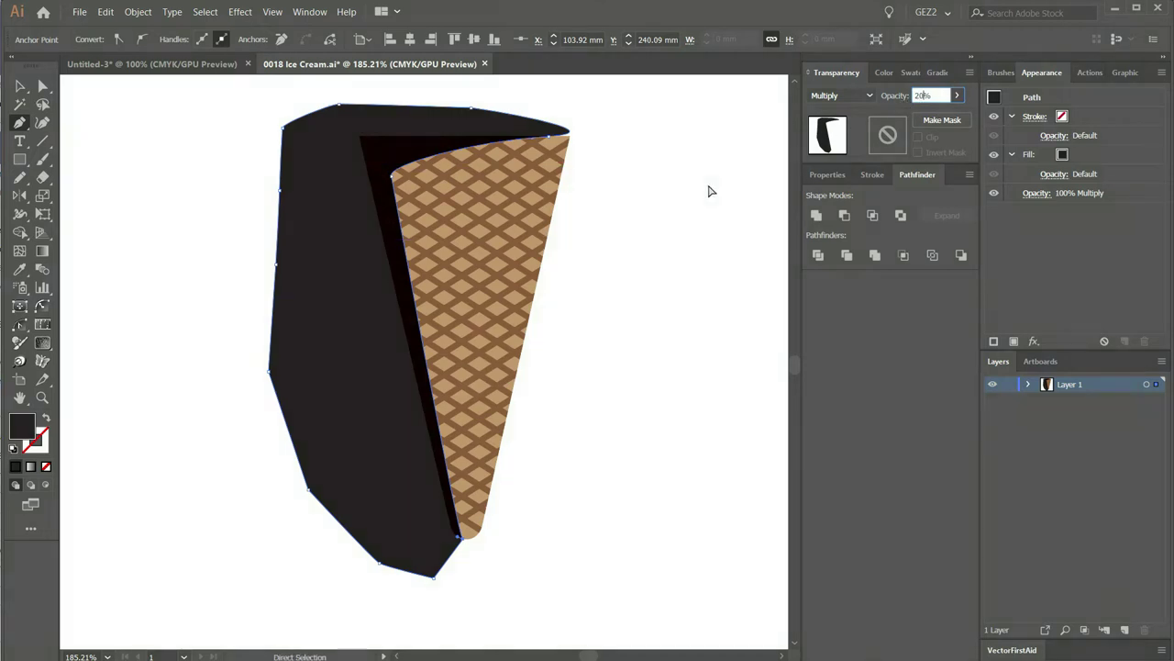
left_click(699, 196, "ctrl")
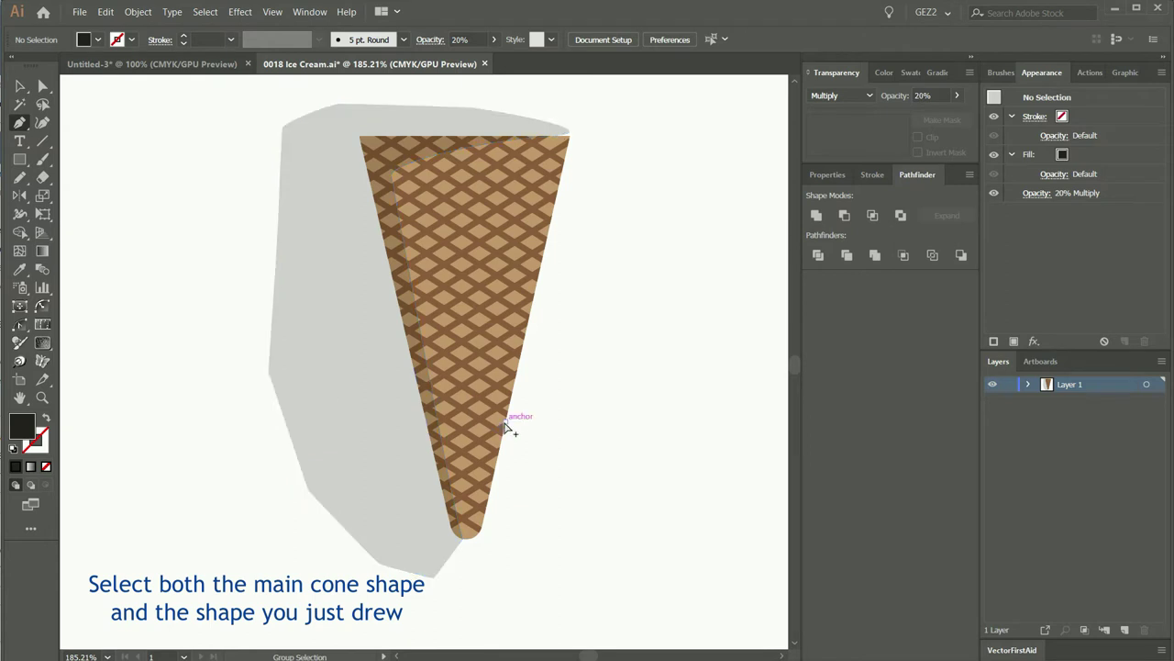
Trim the shadow to the cone's outline using Shape Builder with the cone.
left_click(484, 325)
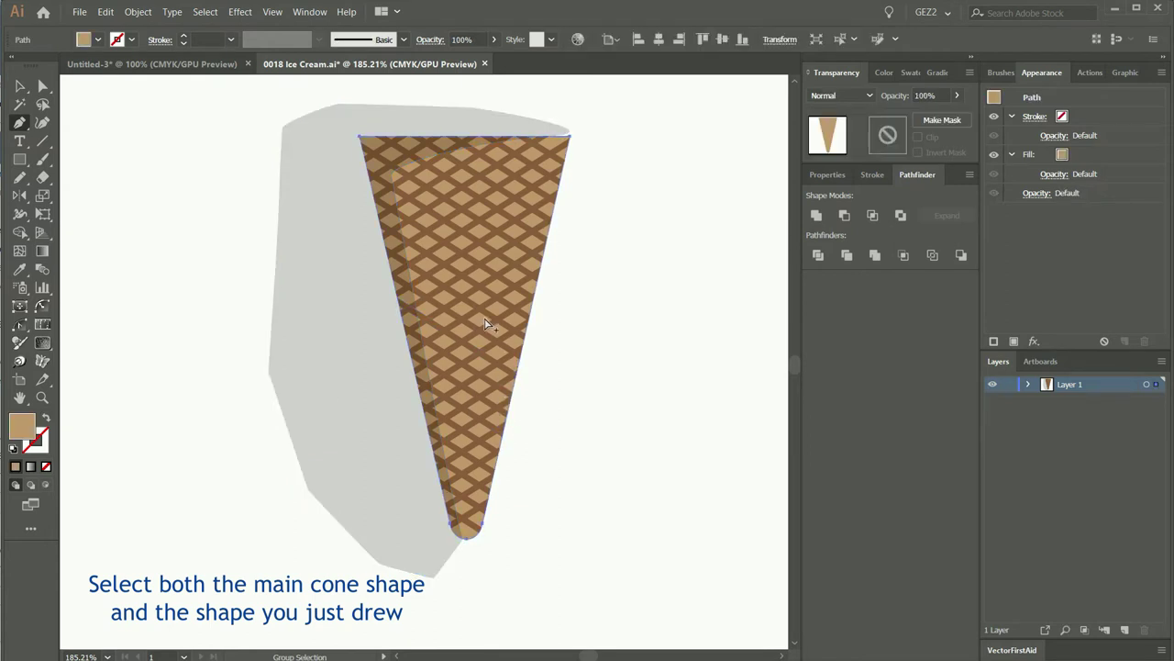
left_click(349, 313, "shift")
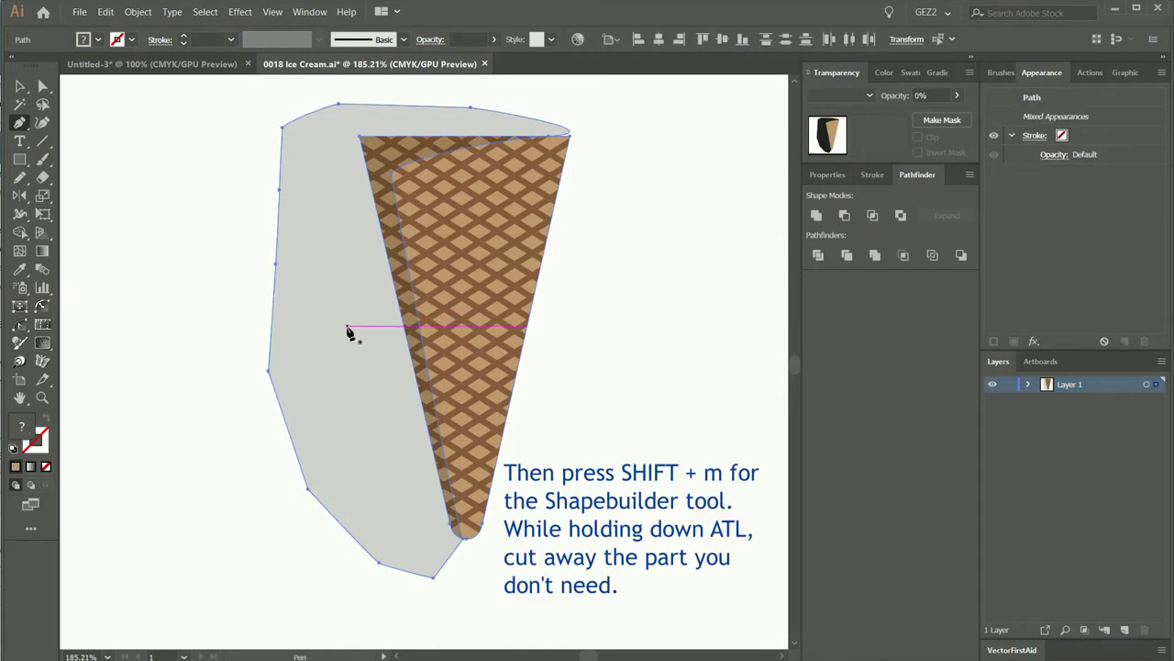
key("shift+m")
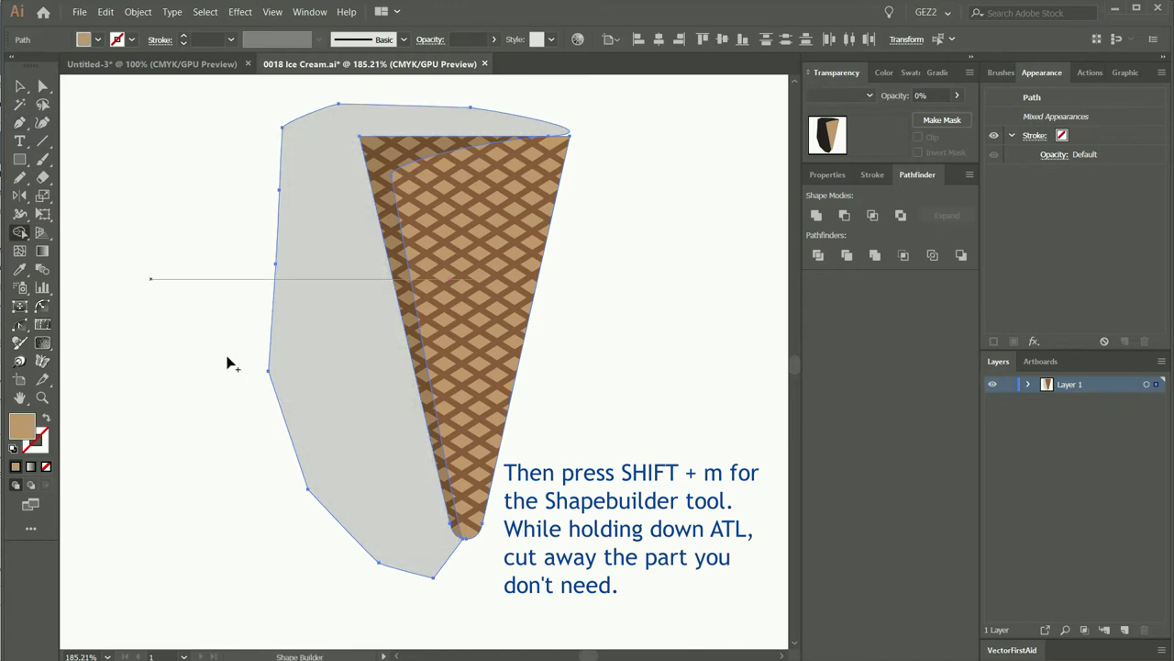
left_click(287, 368, "alt")
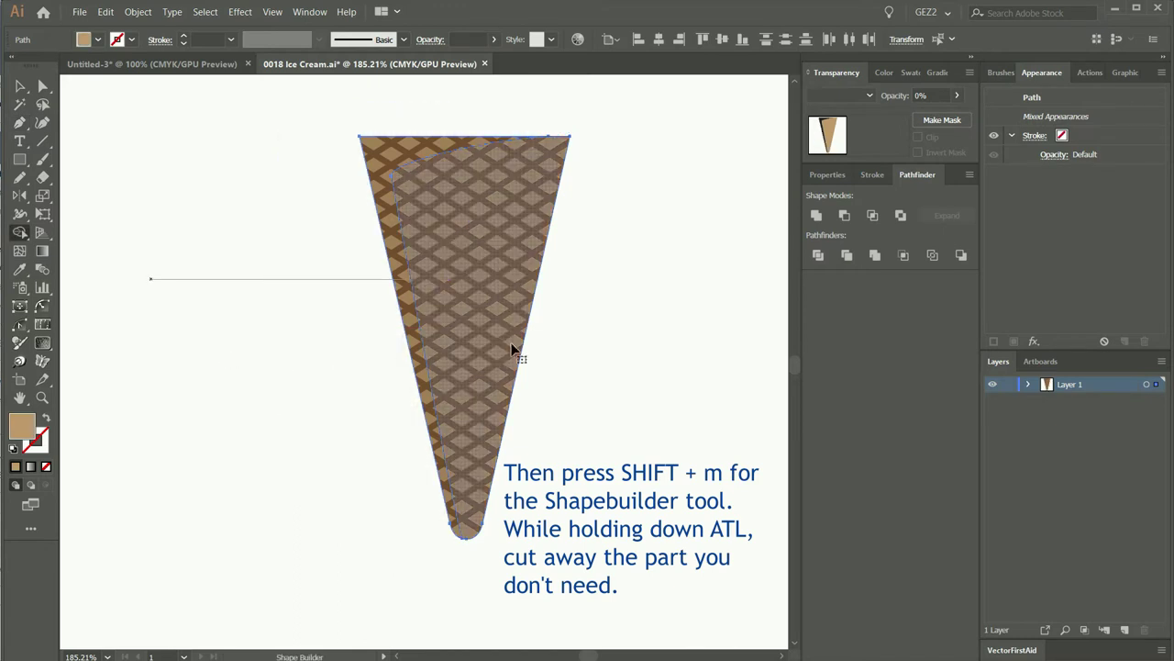
left_click(578, 357)
key("p")
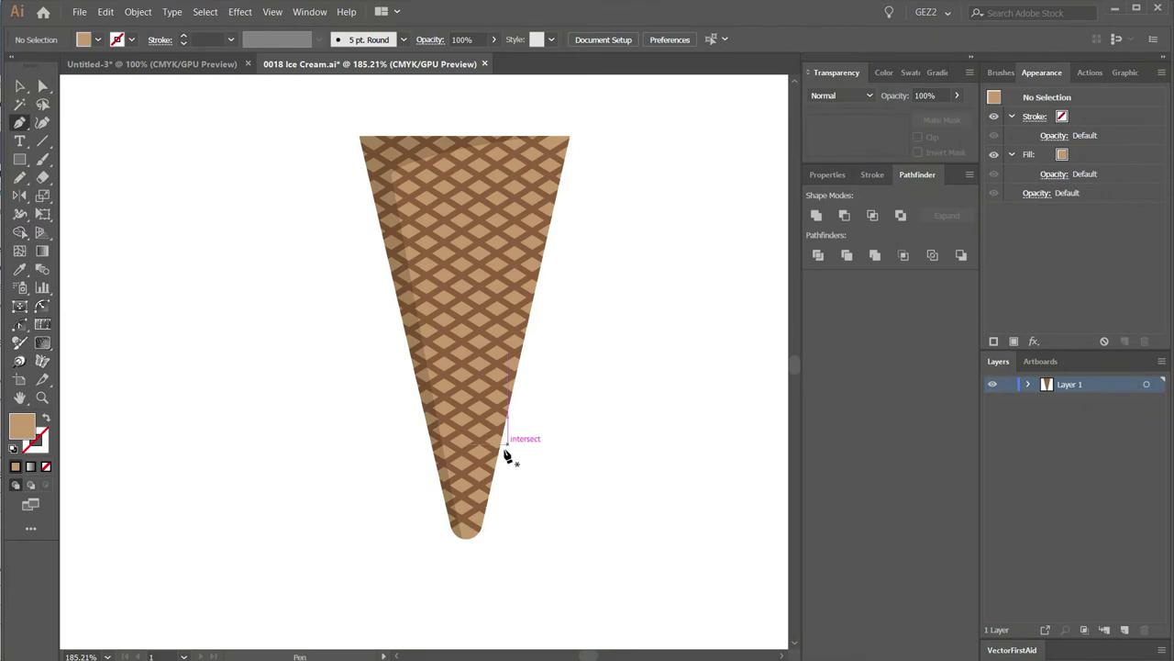
left_click(468, 538)
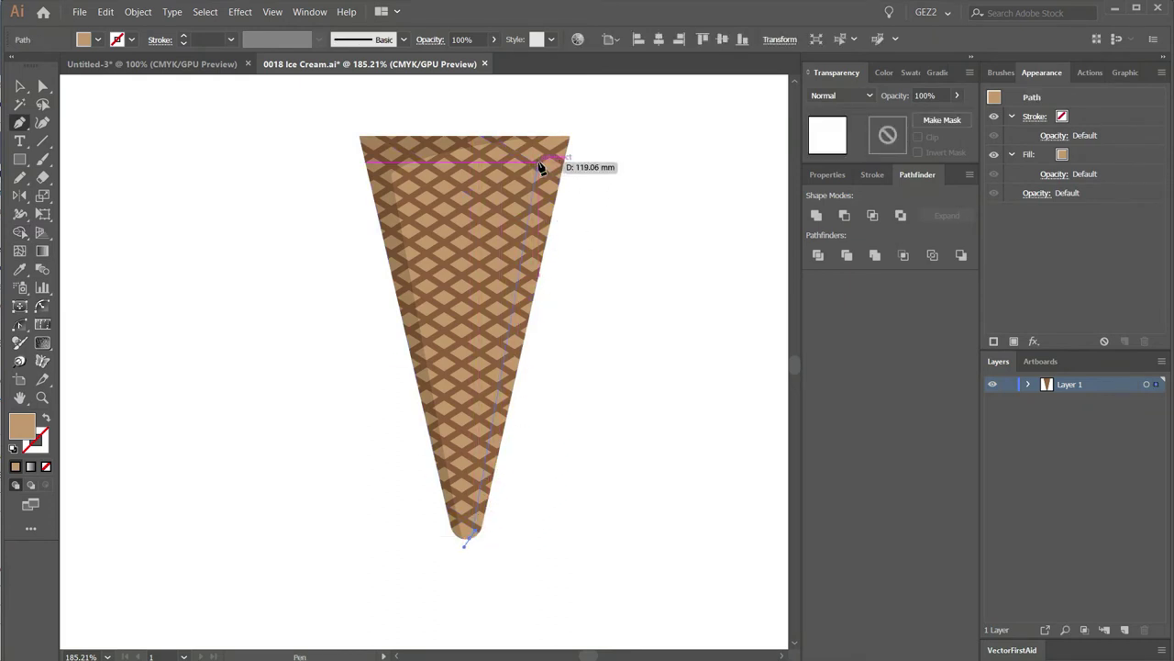
Pen-draw a closed highlight shape over the cone's right side.
left_click_drag(548, 136, 576, 122)
left_click(572, 117)
left_click(609, 124)
left_click(624, 236)
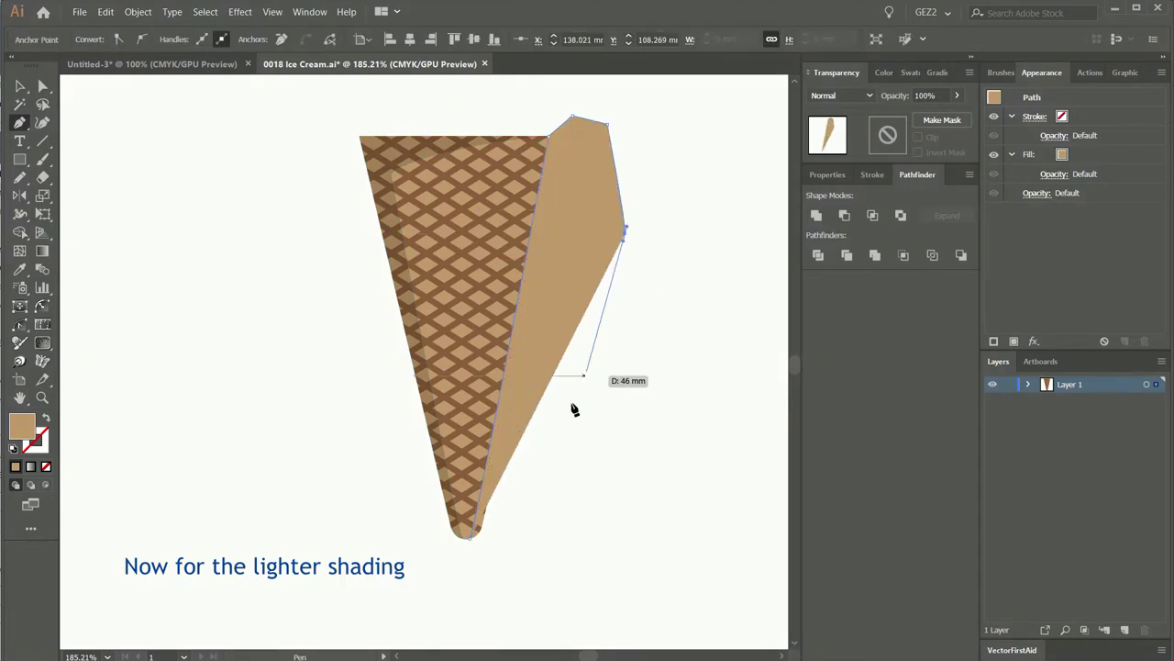
left_click(500, 575)
left_click(471, 537)
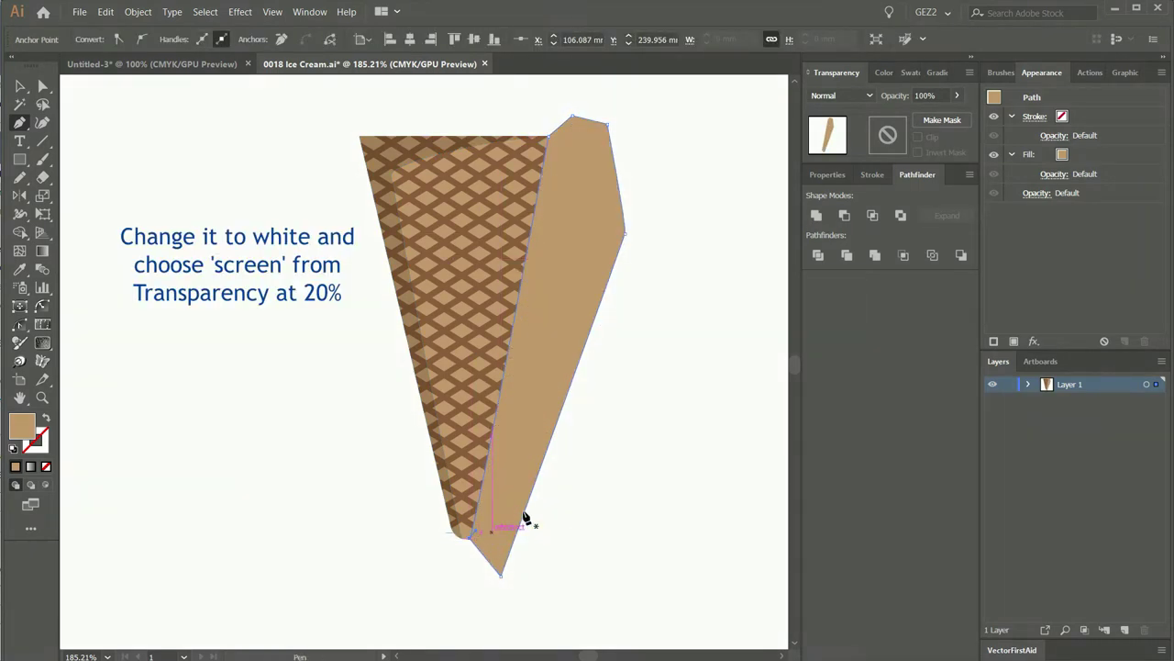
Fill the highlight shape white with Screen blending at 20% opacity.
left_click(884, 73)
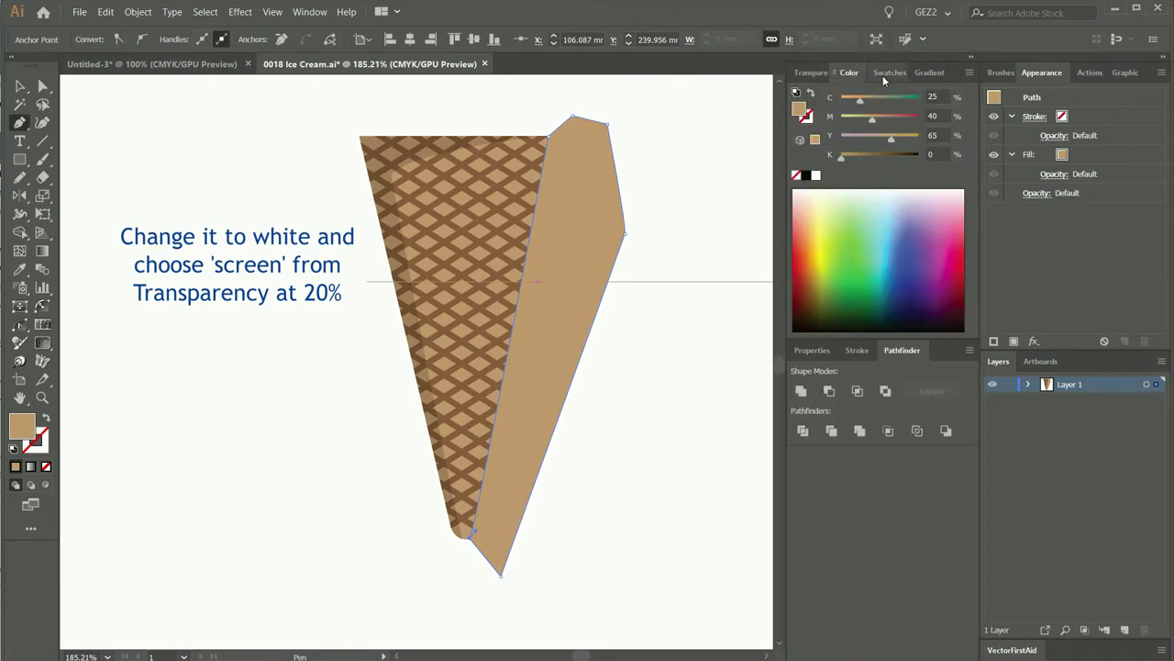
left_click(817, 176)
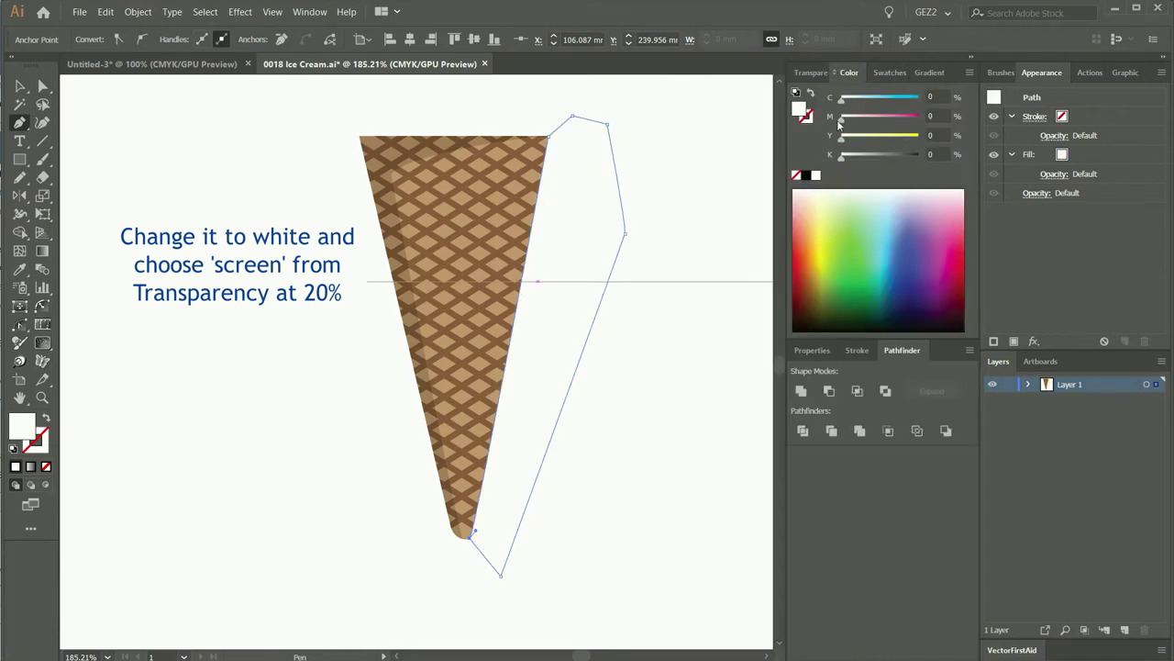
left_click(813, 72)
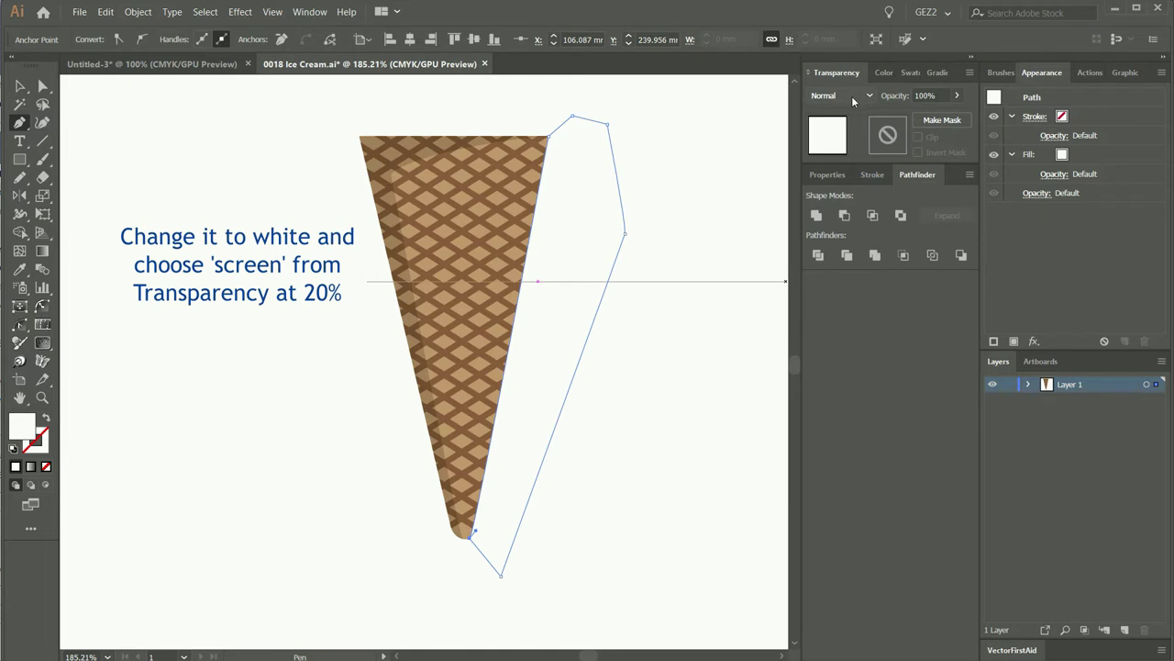
left_click(852, 95)
left_click(845, 205)
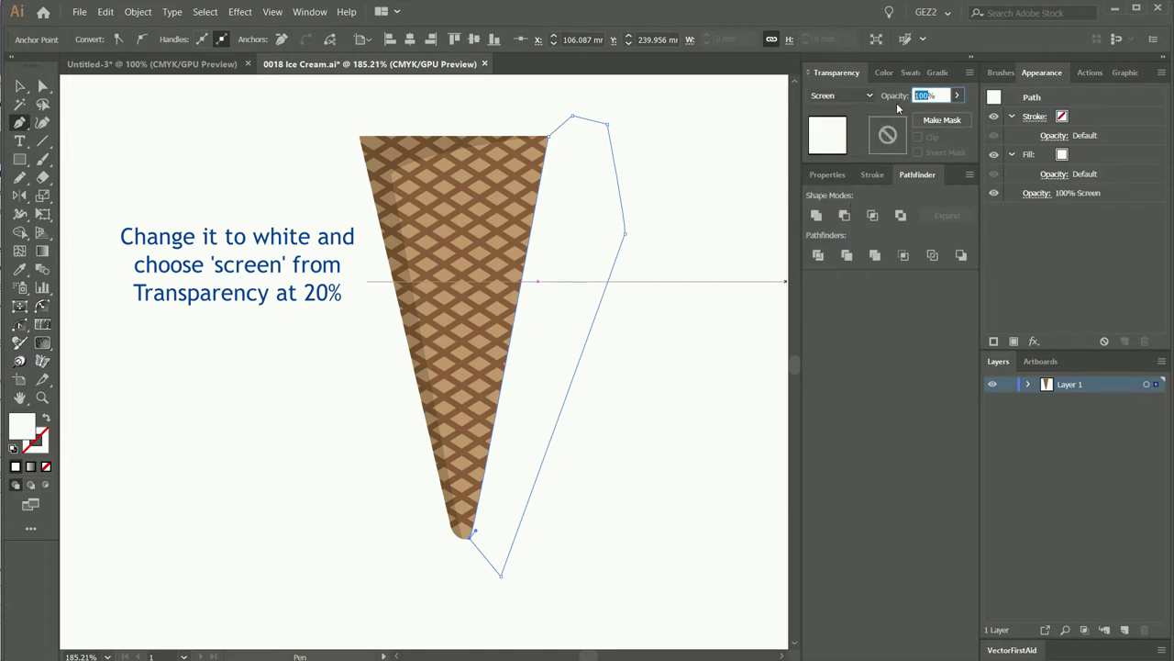
type("20")
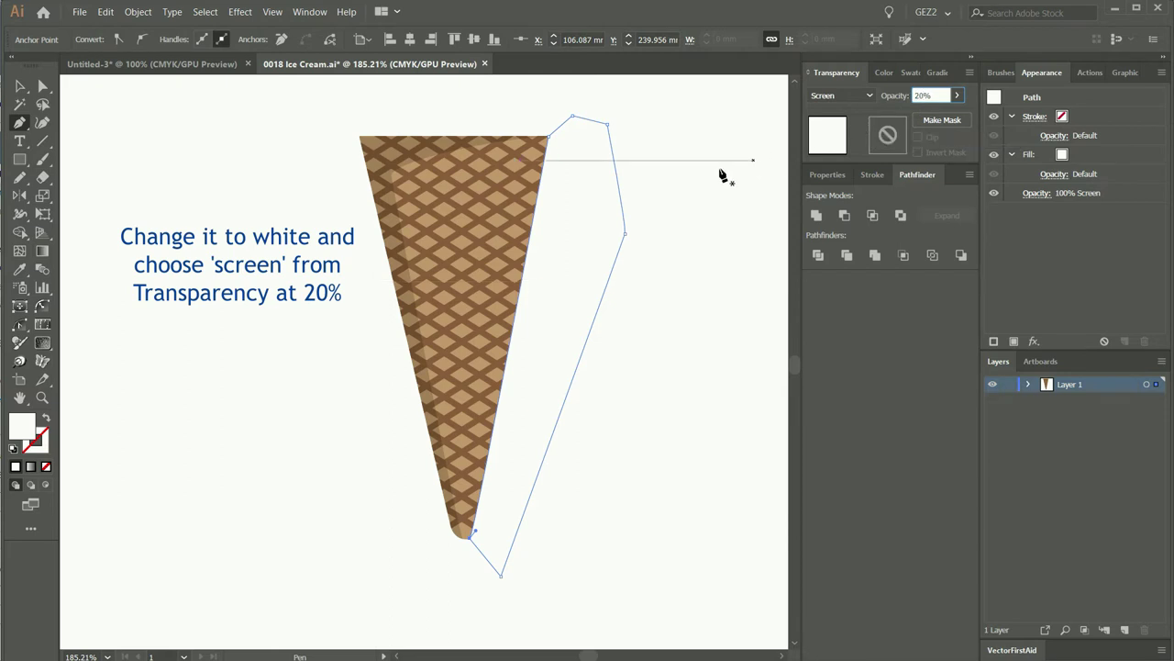
key("Return")
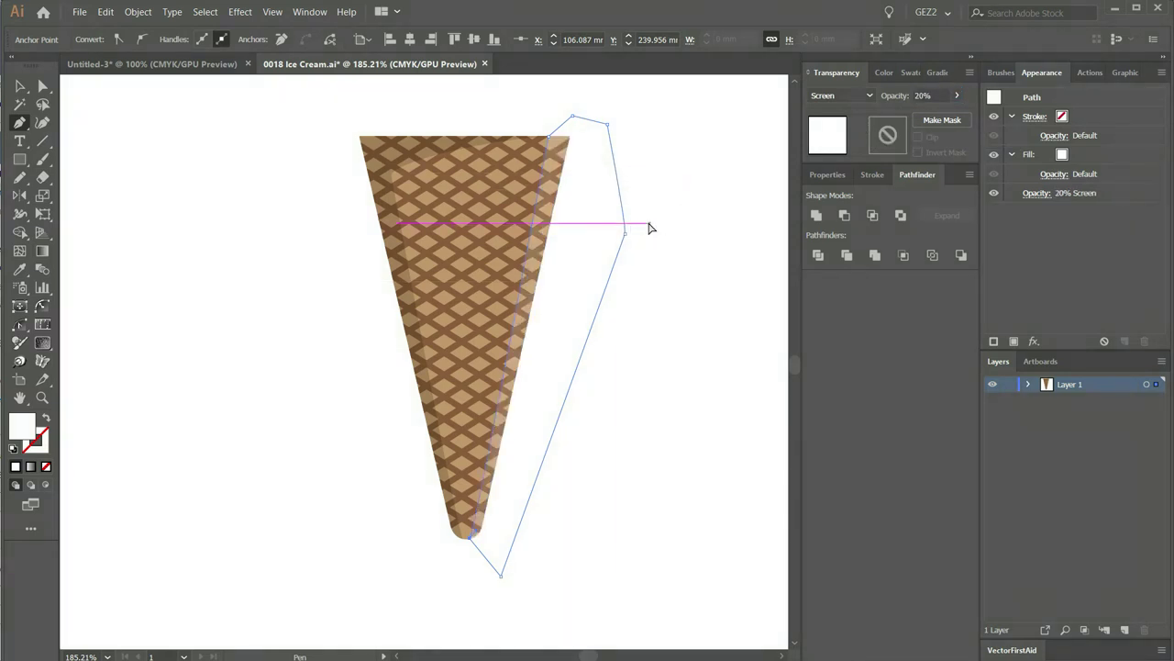
left_click(635, 243, "ctrl")
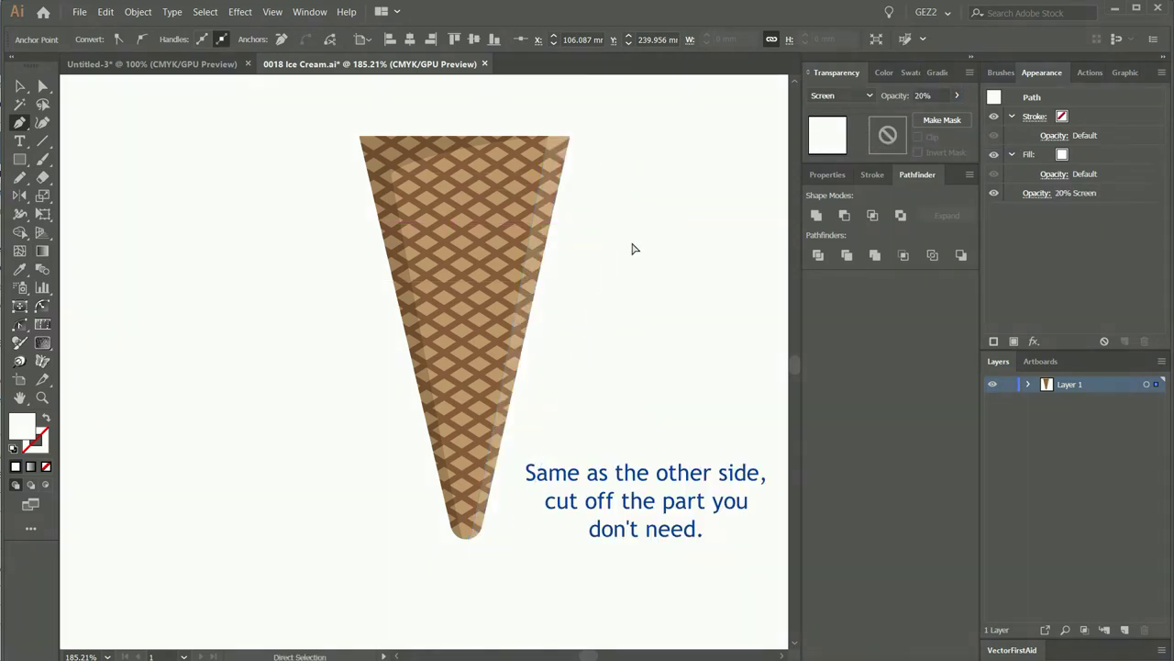
Trim the highlight to the cone's outline using Shape Builder, then zoom out.
left_click(500, 293, "ctrl")
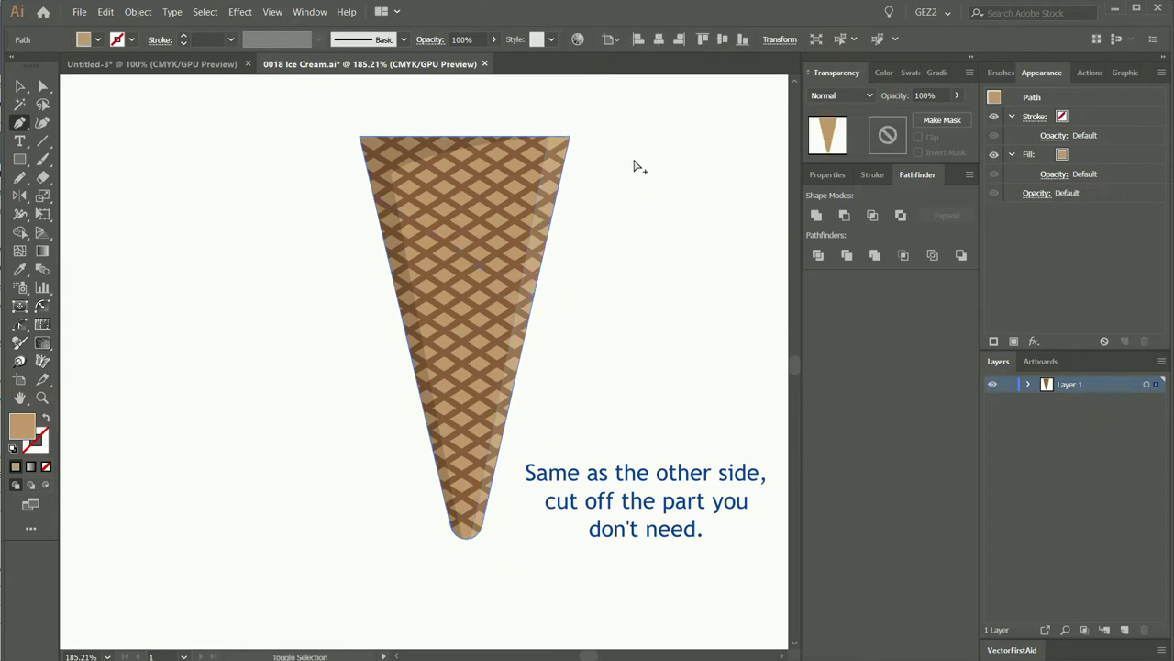
left_click(616, 177, "ctrl+shift")
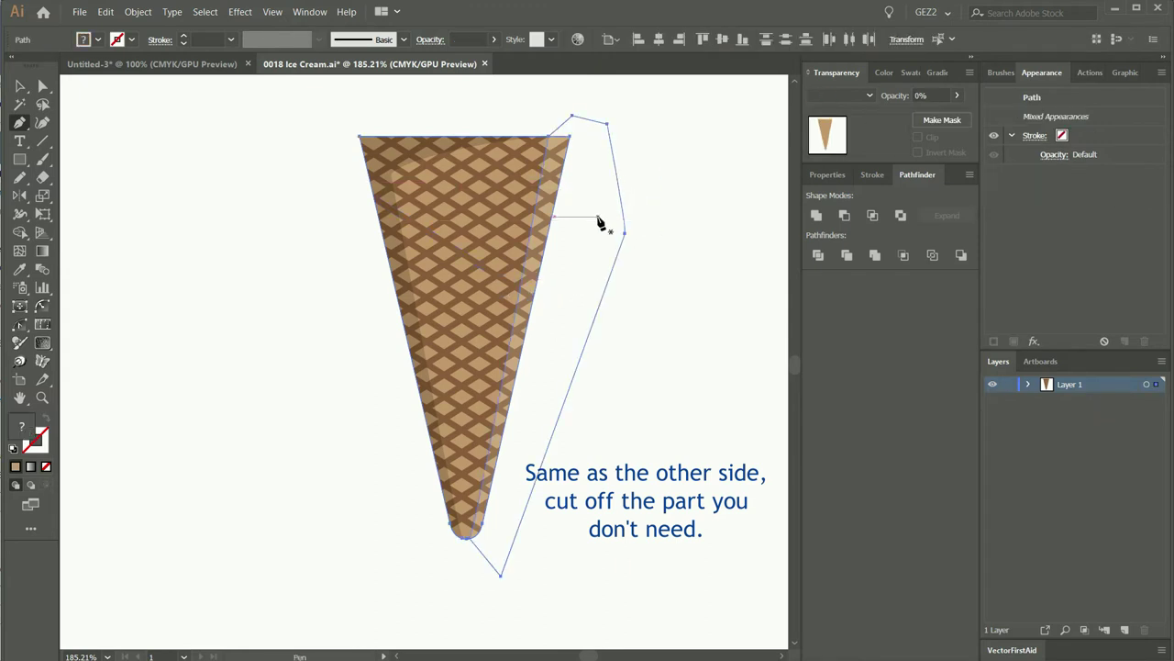
key("shift+m")
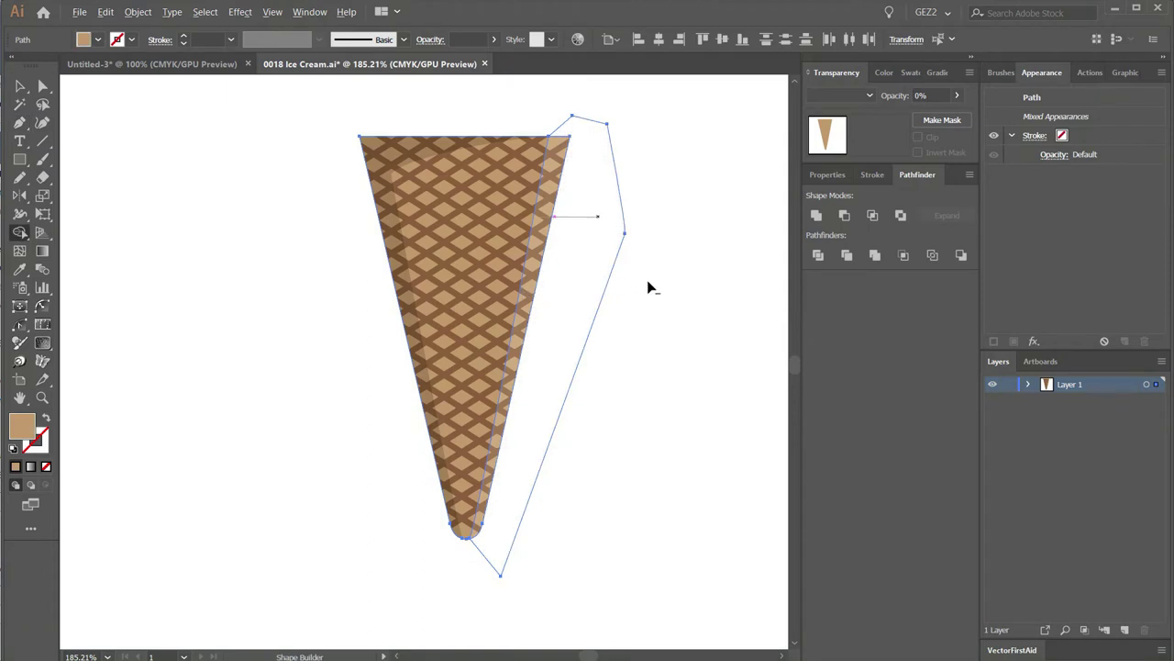
left_click(599, 264, "alt")
key("v")
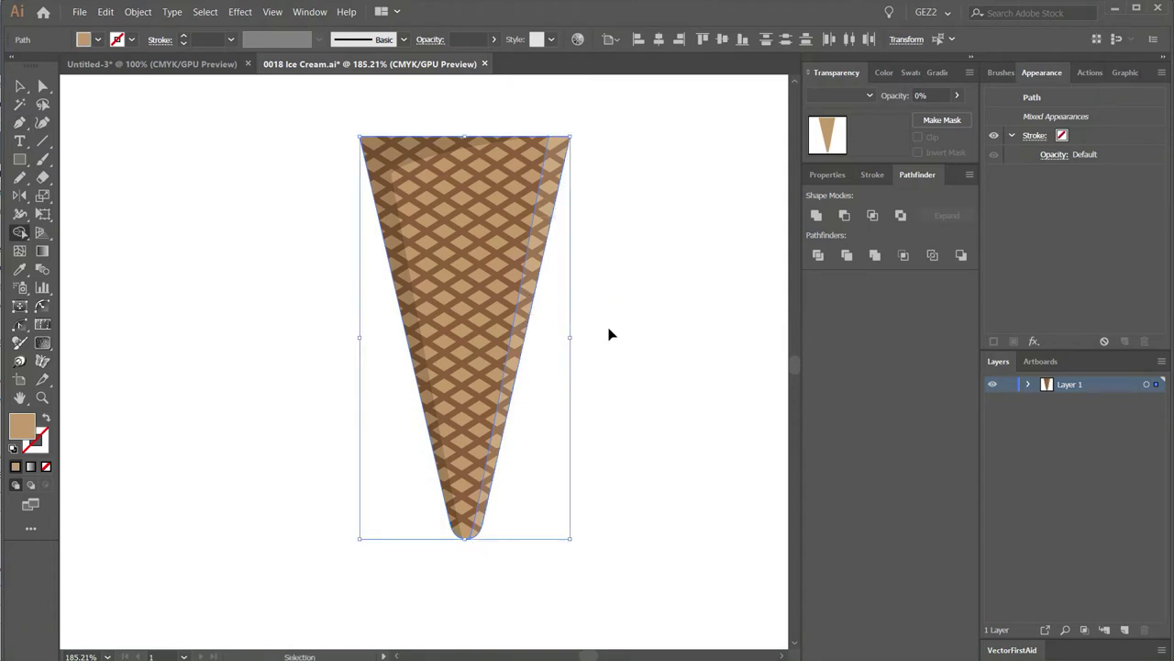
left_click(351, 333)
key("ctrl+minus")
key("ctrl+minus")
key("ctrl+minus")
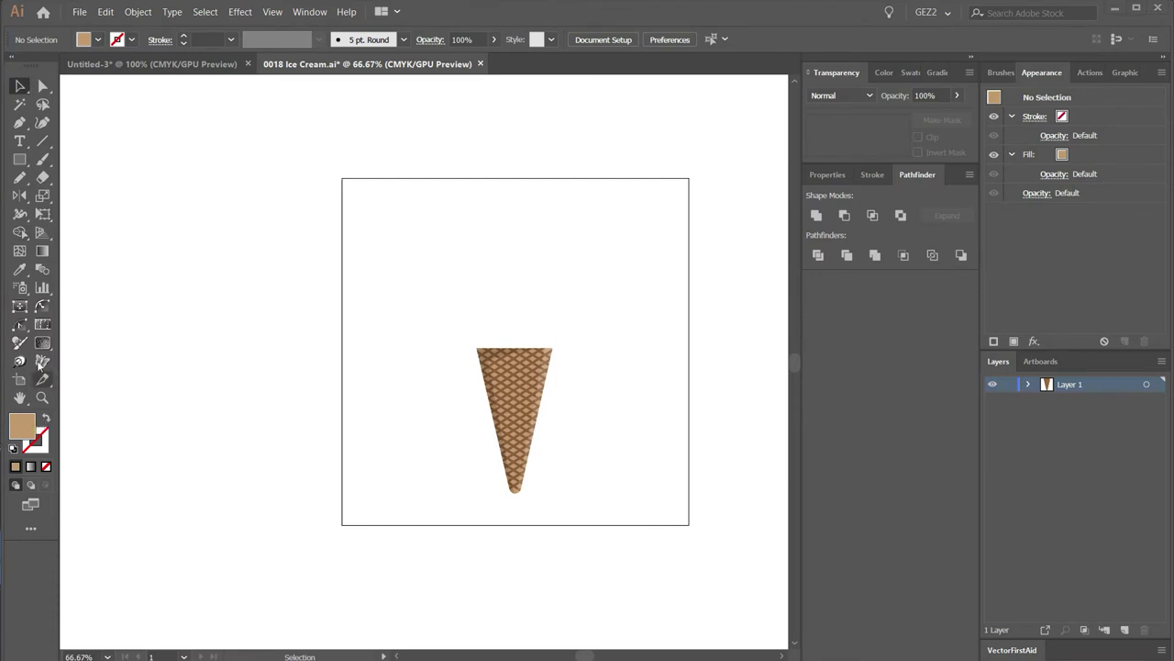
right_click(24, 163)
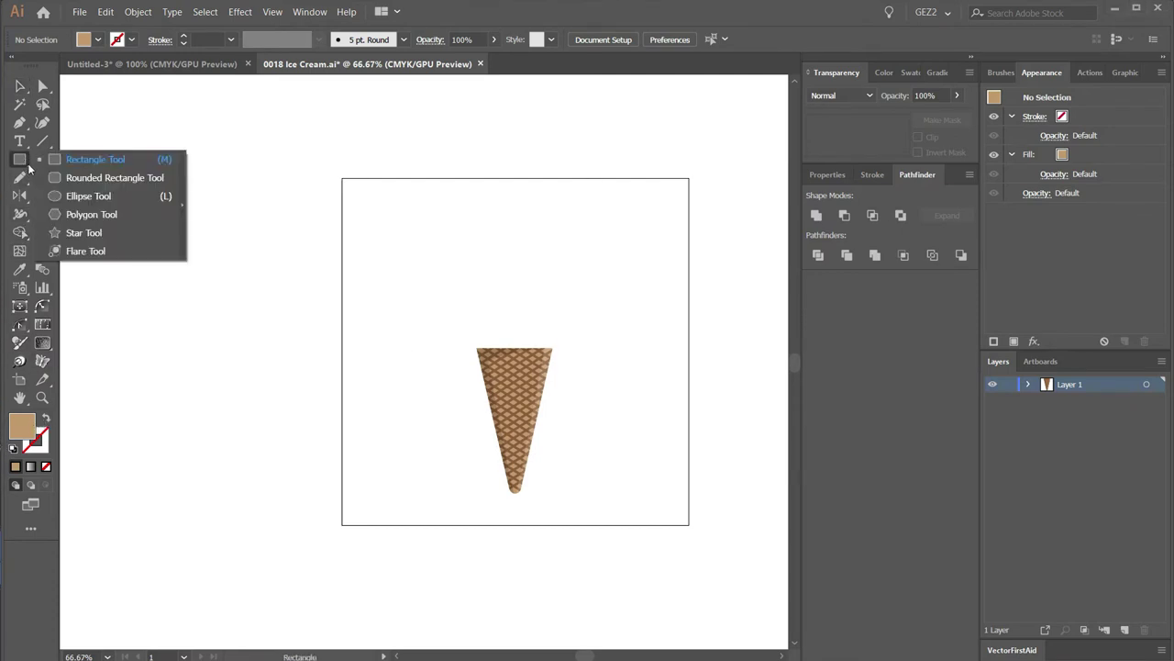
Draw a tan circle at the cone's top-left and duplicate it along the top edge.
left_click(85, 196)
left_click_drag(301, 223, 708, 485)
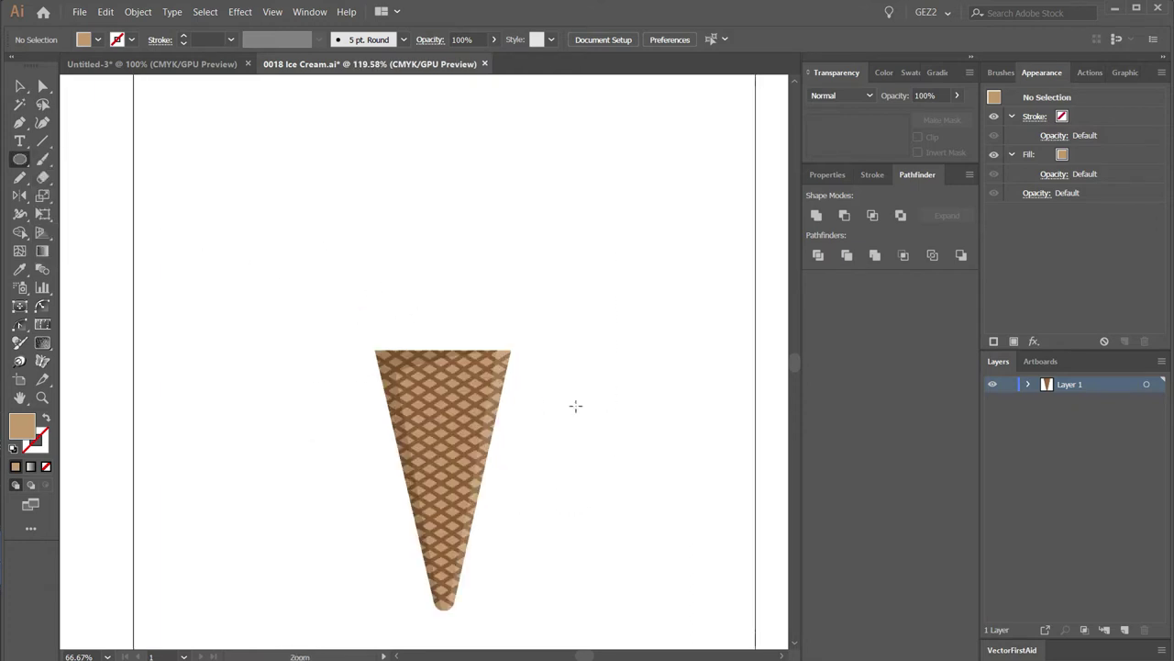
left_click_drag(353, 335, 382, 364)
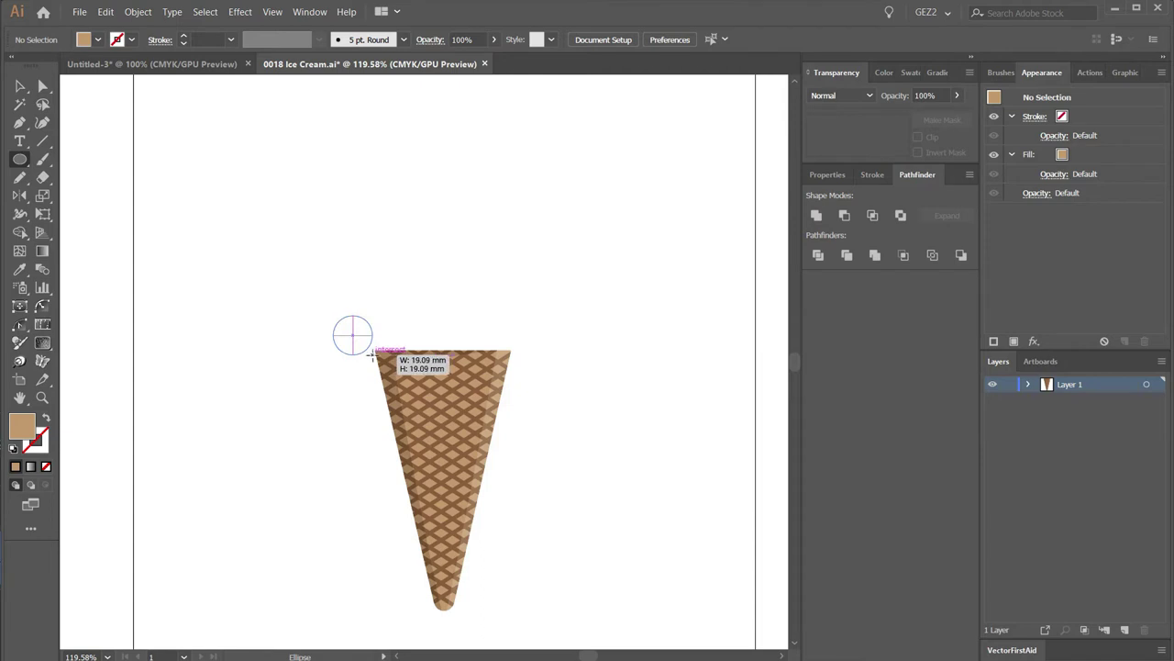
mouse_move(366, 354)
left_mouse_down()
mouse_move(405, 344)
mouse_move(408, 325)
mouse_move(445, 332)
mouse_move(492, 308)
mouse_move(506, 335)
mouse_move(531, 338)
left_mouse_up()
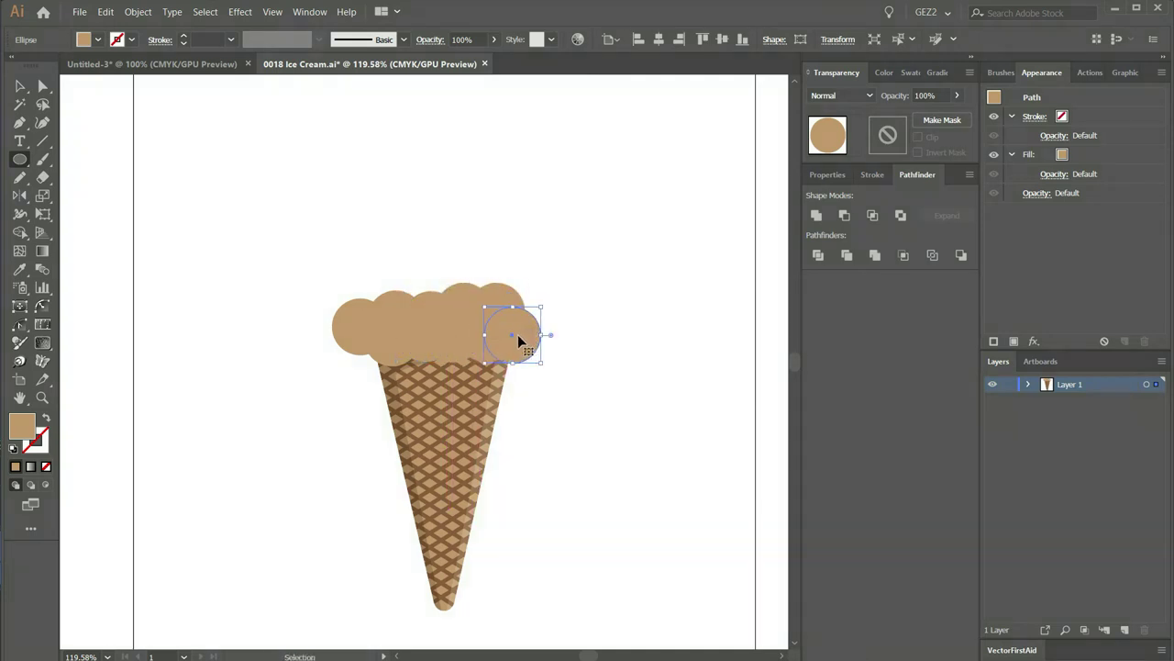
left_click(286, 269)
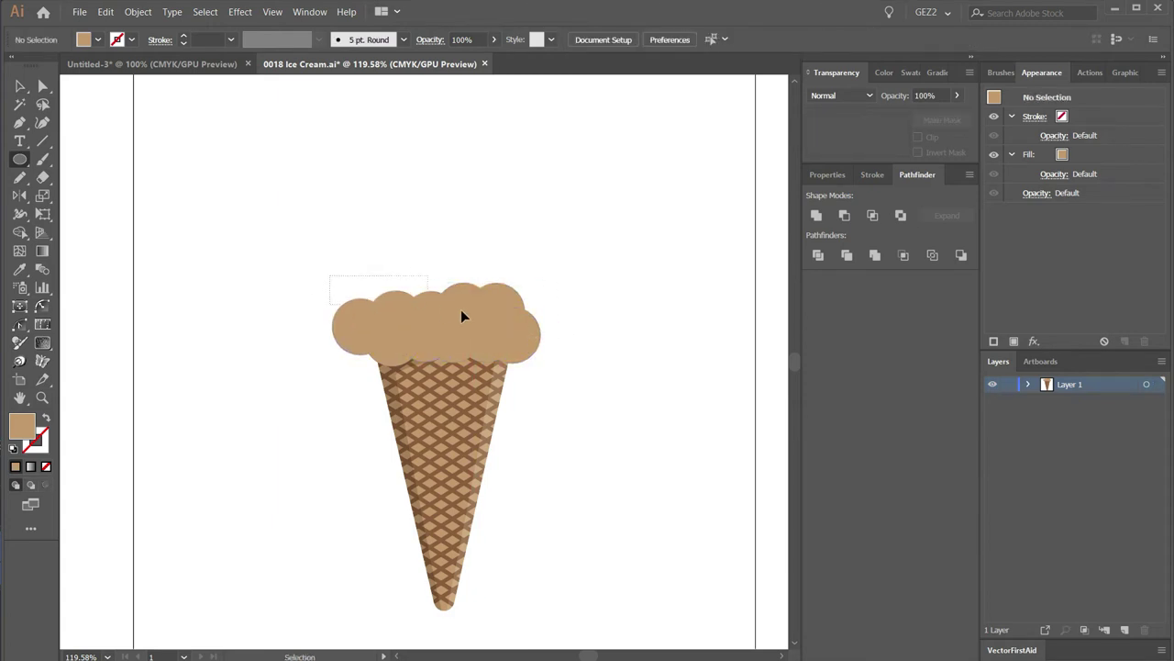
Unite all the scoop circles into one wavy shape with Pathfinder.
key("ctrl+a")
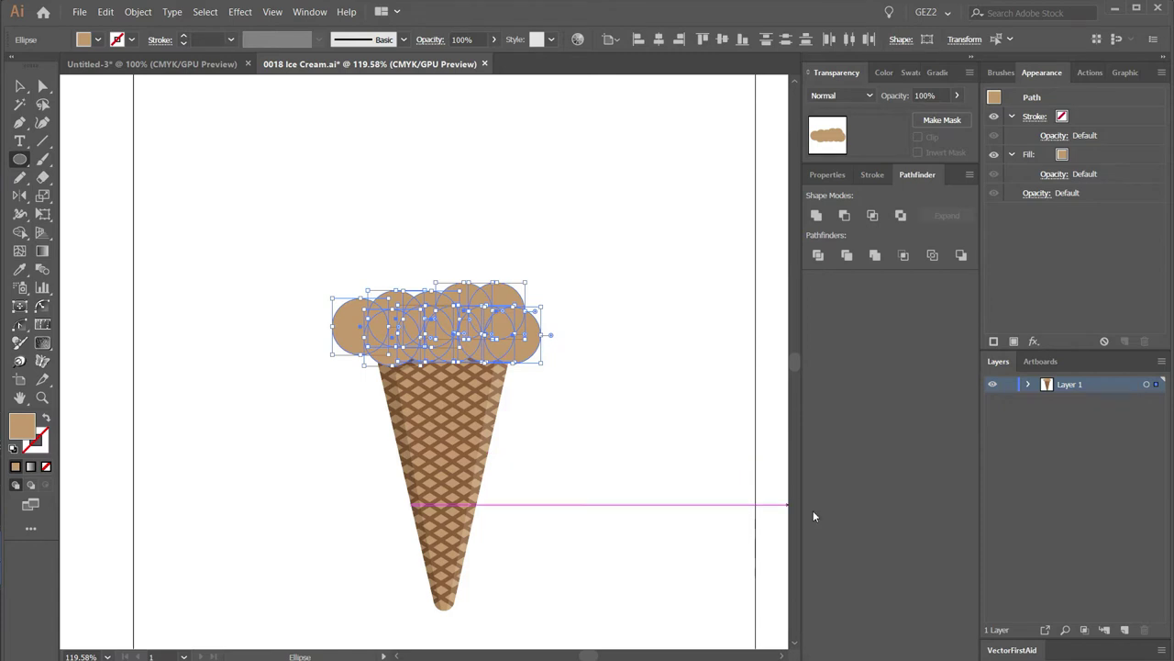
left_click(816, 216)
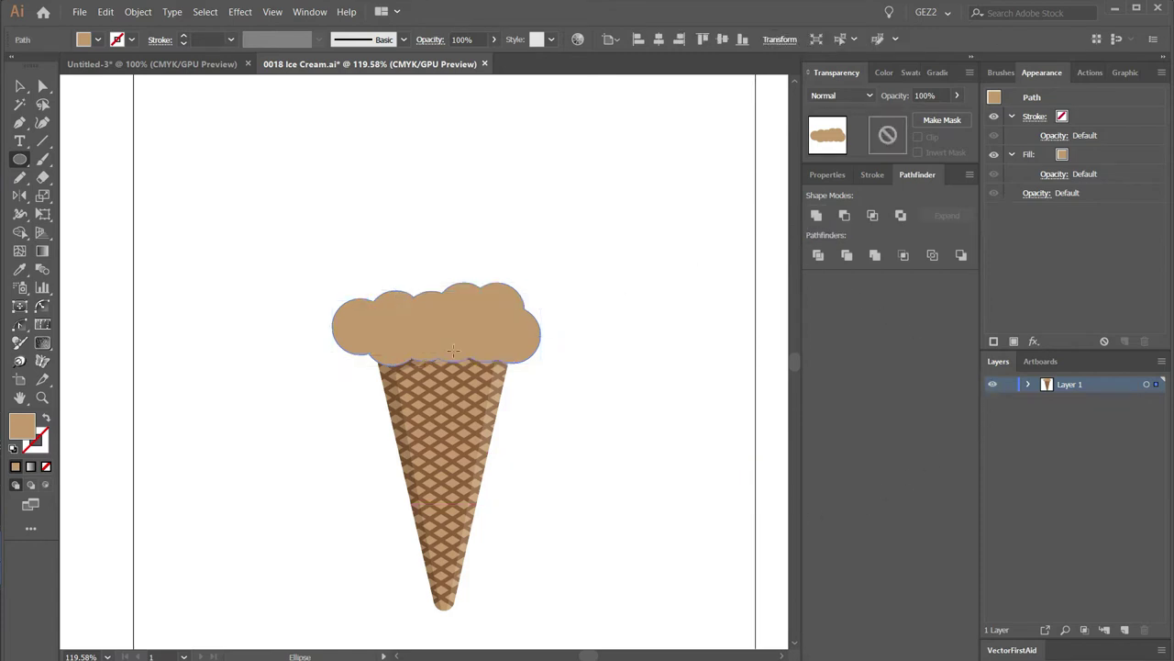
key("v")
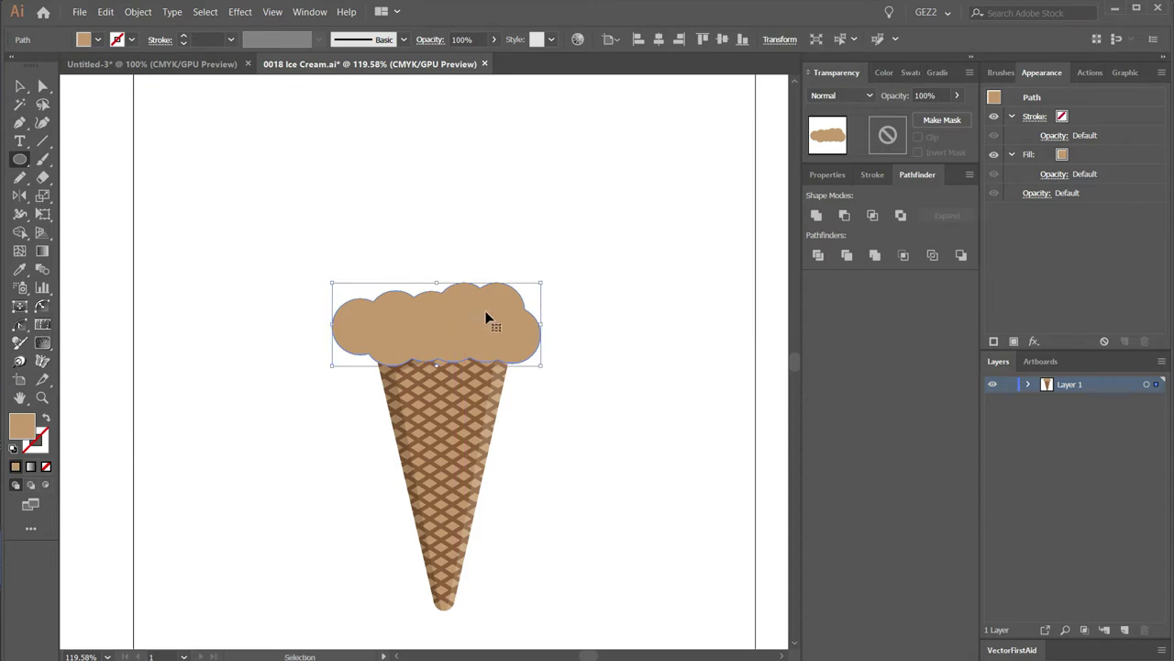
left_click(577, 305)
Fill the merged scoop pale cream (C0 M0 Y10 K2).
key("a")
left_click(514, 316)
left_click(884, 73)
left_click(815, 175)
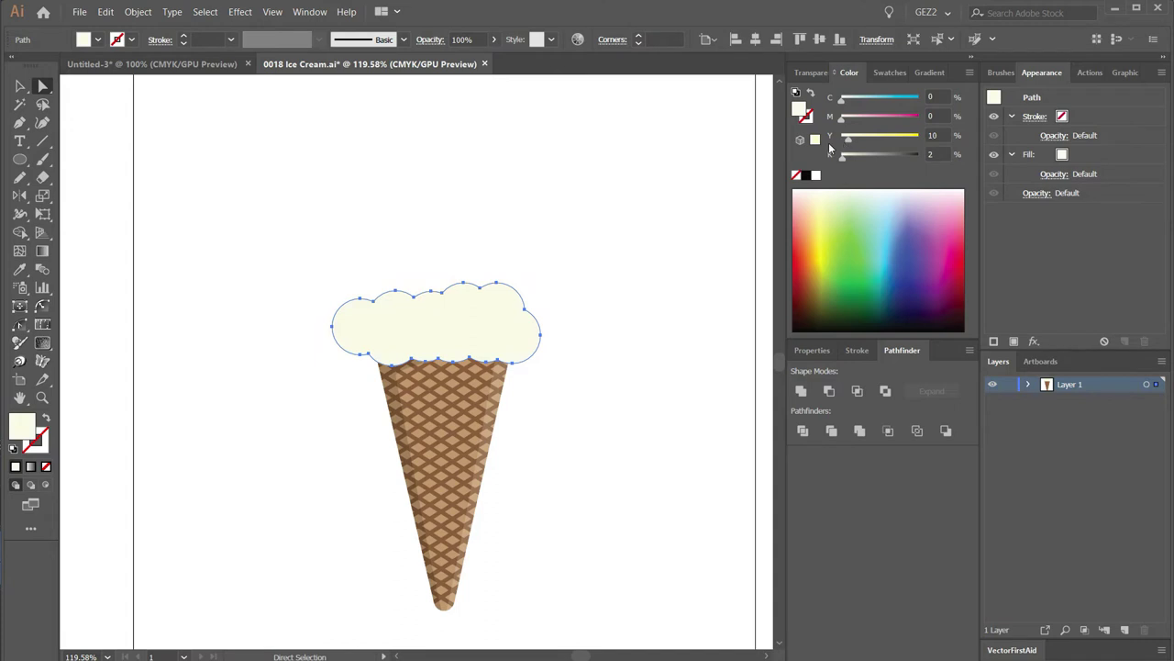
left_click(655, 259)
Draw a pink circle (C0 M45 Y10 K2) on the cream scoop and copy it left.
key("l")
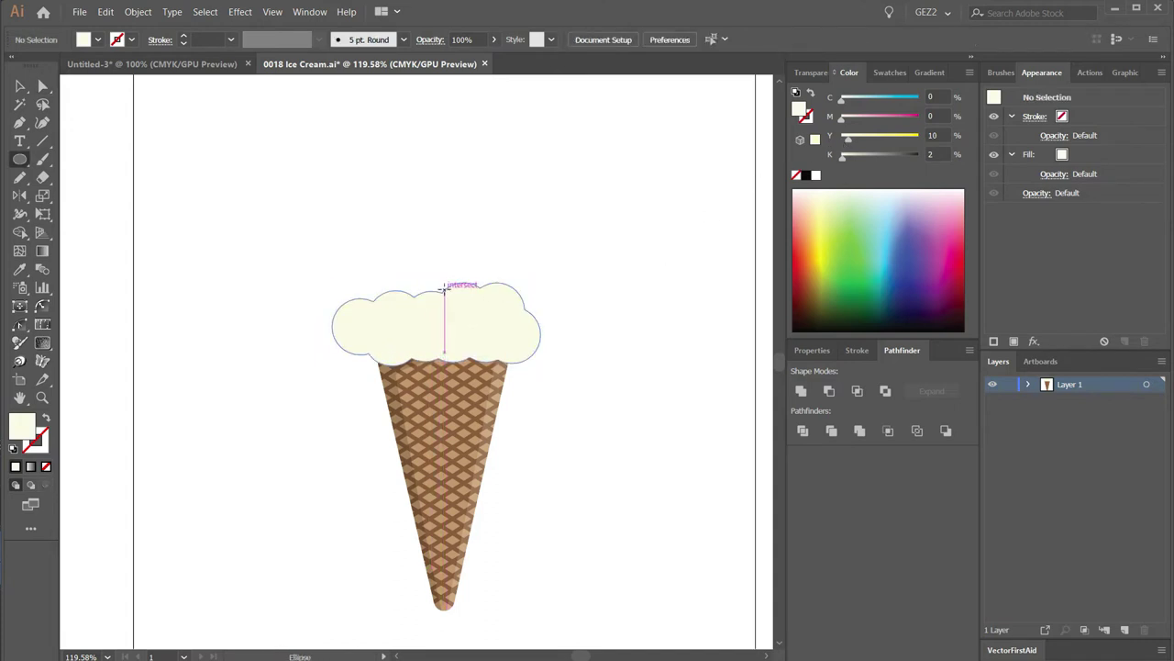
left_click_drag(445, 282, 493, 324)
left_click_drag(842, 119, 877, 124)
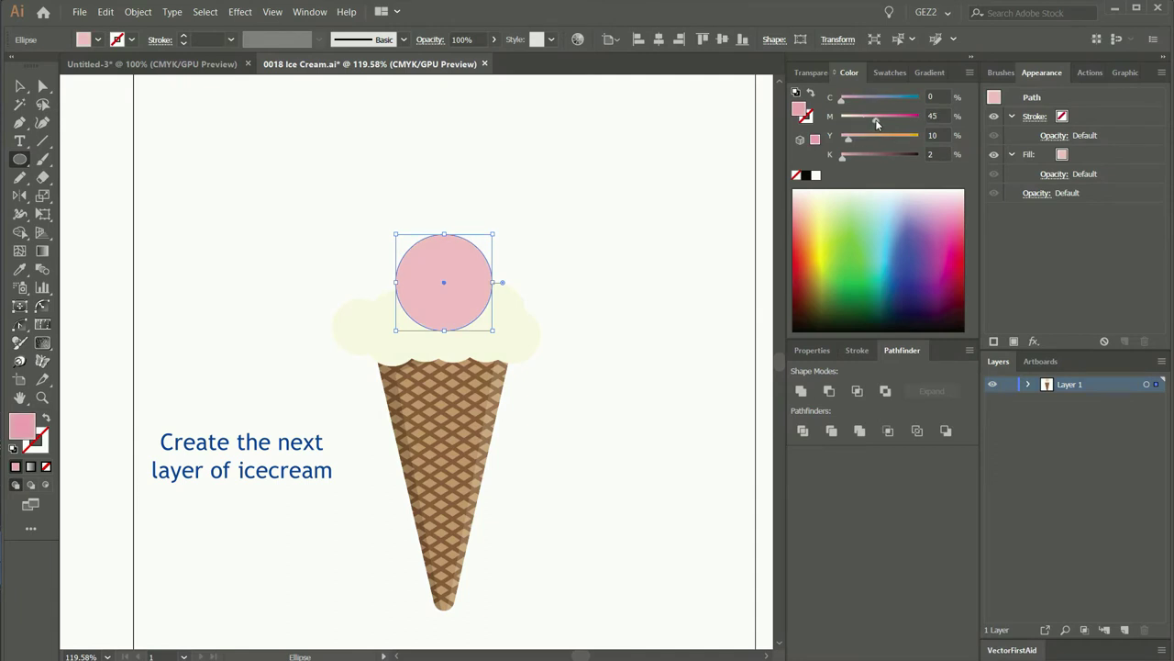
key("a")
left_click_drag(450, 305, 460, 296)
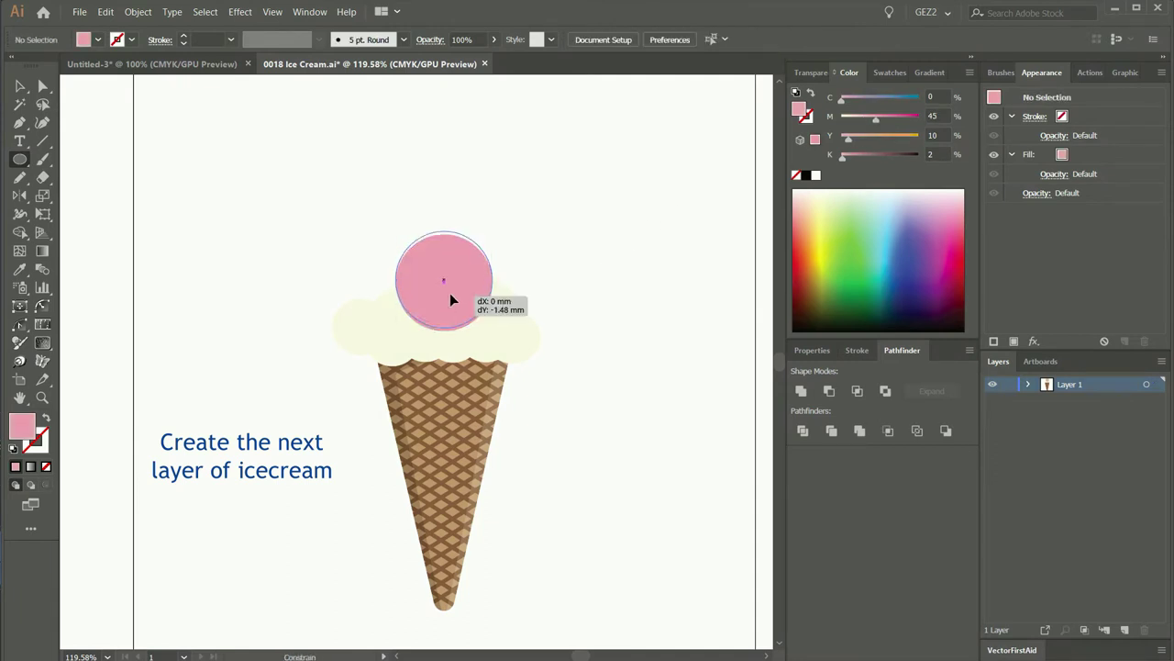
left_click(430, 294, "shift")
left_click_drag(443, 298, 382, 297, "alt")
Shrink the left circle, copy it to the right, and enlarge and raise the middle one.
key("s")
left_click_drag(378, 299, 524, 194)
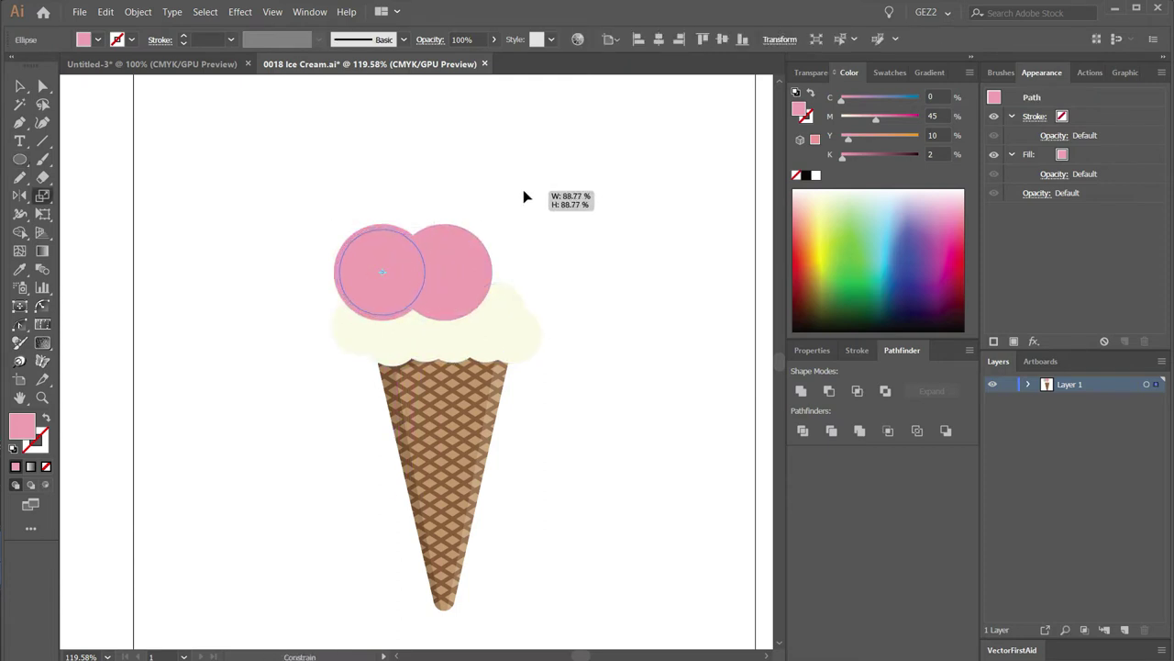
mouse_move(392, 281)
left_mouse_down()
mouse_move(396, 292)
mouse_move(529, 296)
left_mouse_up()
left_click(598, 299)
left_click_drag(447, 291, 448, 267)
left_click_drag(553, 172, 619, 144)
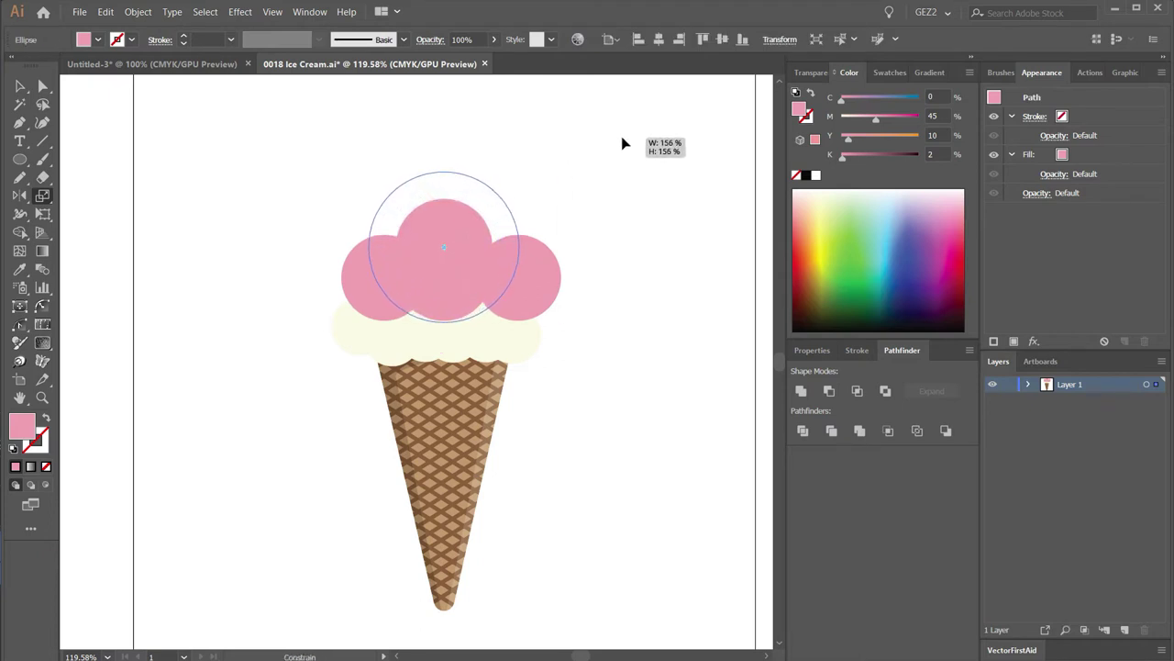
left_click_drag(619, 145, 621, 136)
left_click_drag(457, 267, 462, 245)
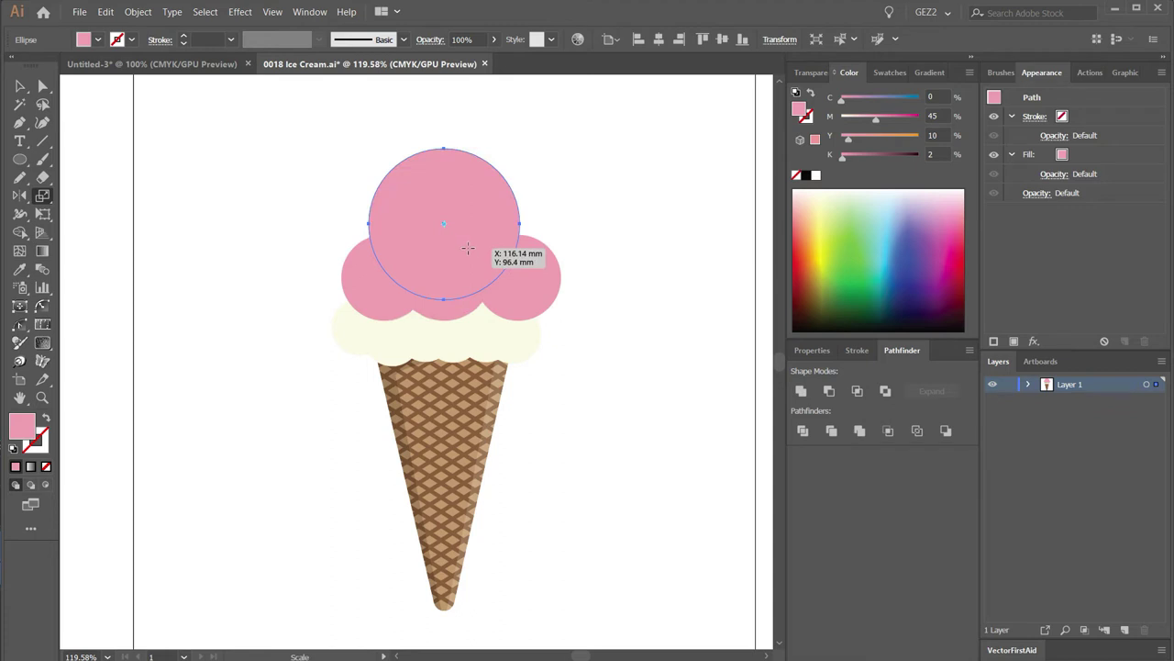
left_click(359, 288)
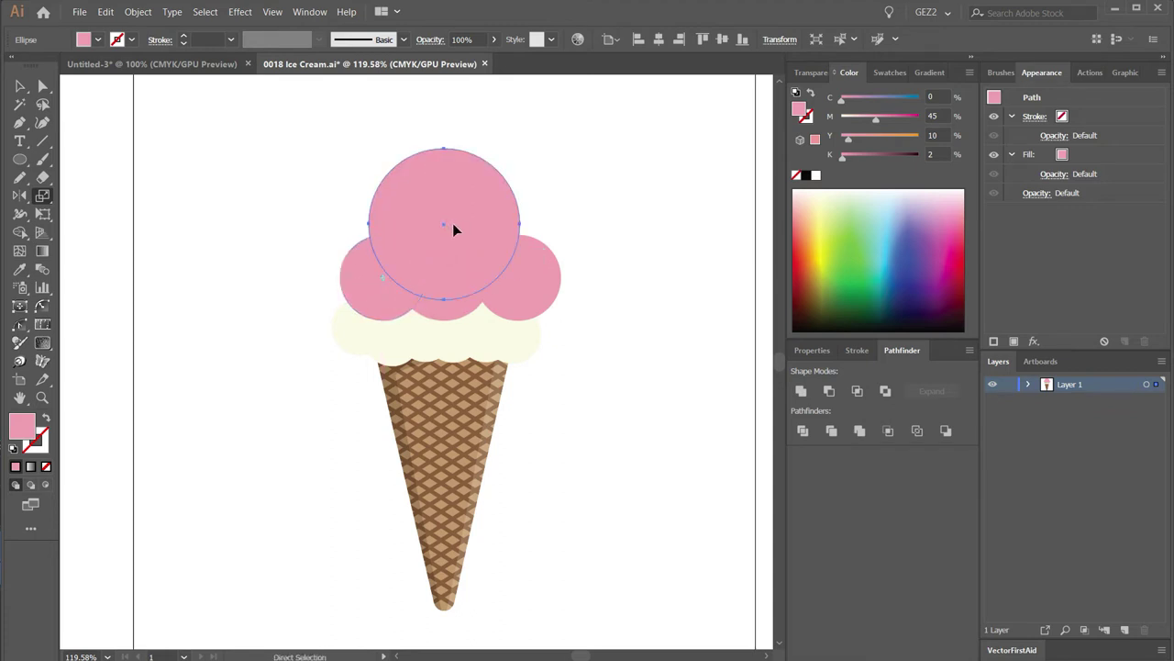
left_click_drag(453, 230, 456, 234)
Select all three pink circles.
key("a")
left_click(579, 238)
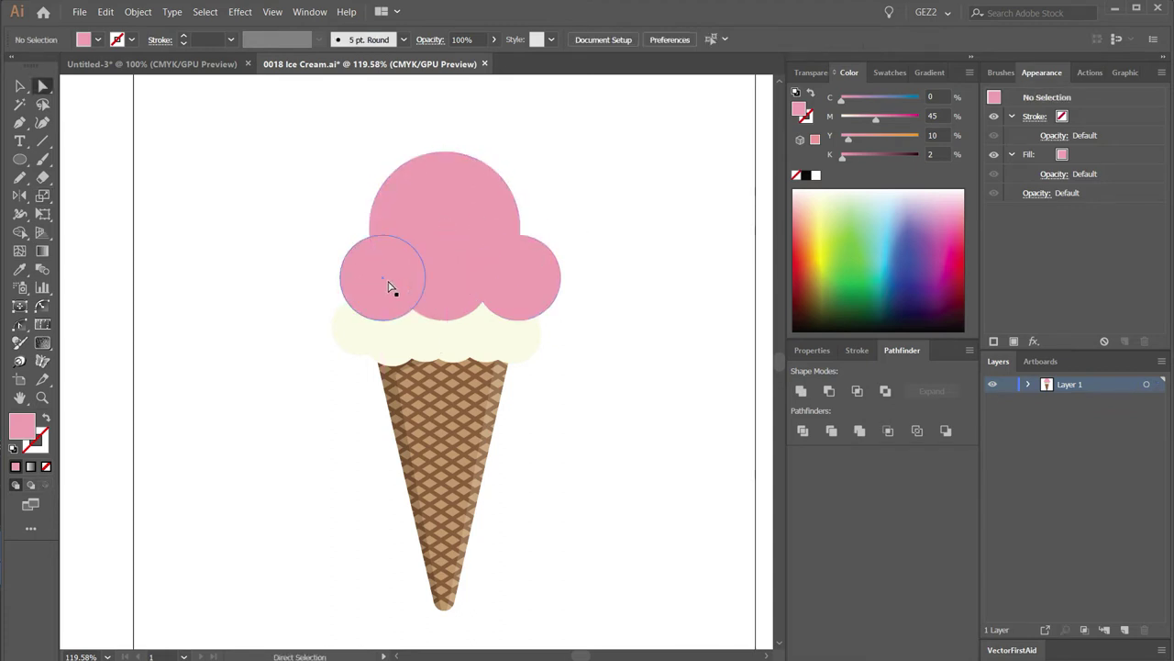
left_click(389, 286)
left_click(457, 299, "shift")
left_click(537, 298, "shift")
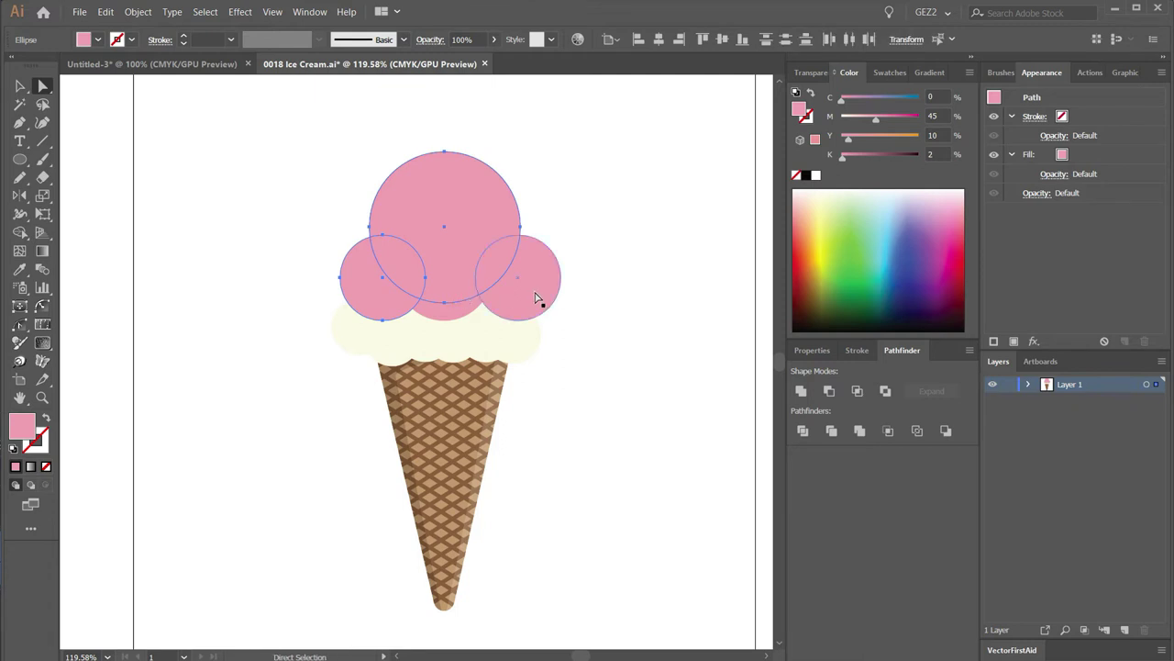
scroll(612, 257, "up", 2)
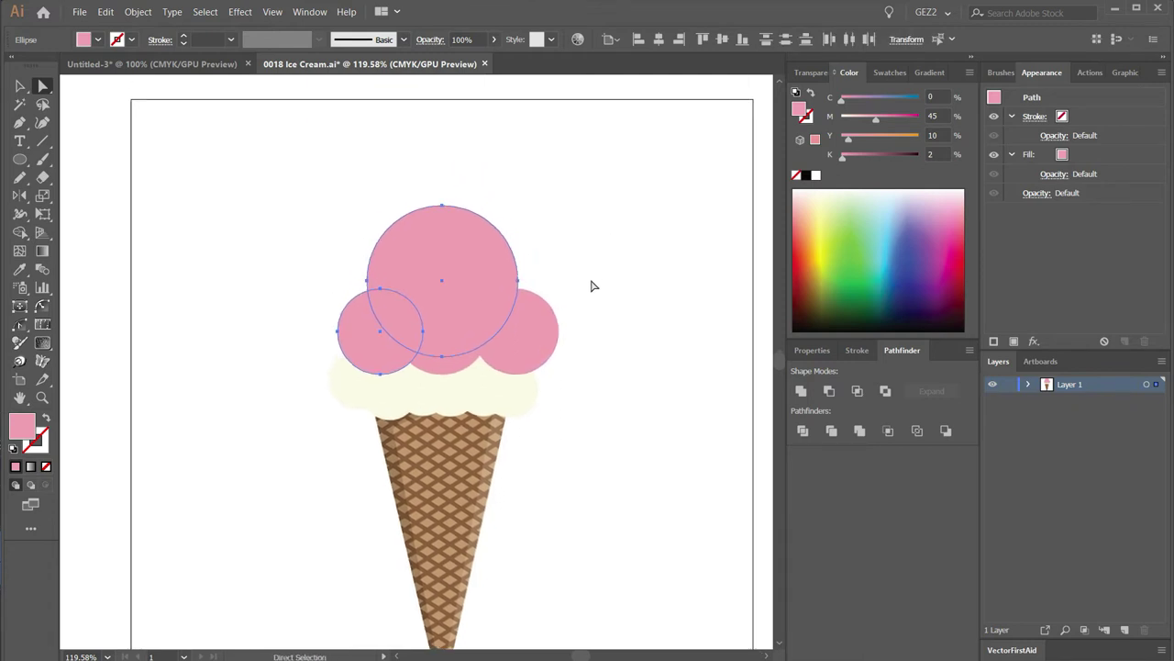
Alt-drag a copy of the large pink circle up above the scoop.
left_click(556, 336, "shift")
left_click(570, 331)
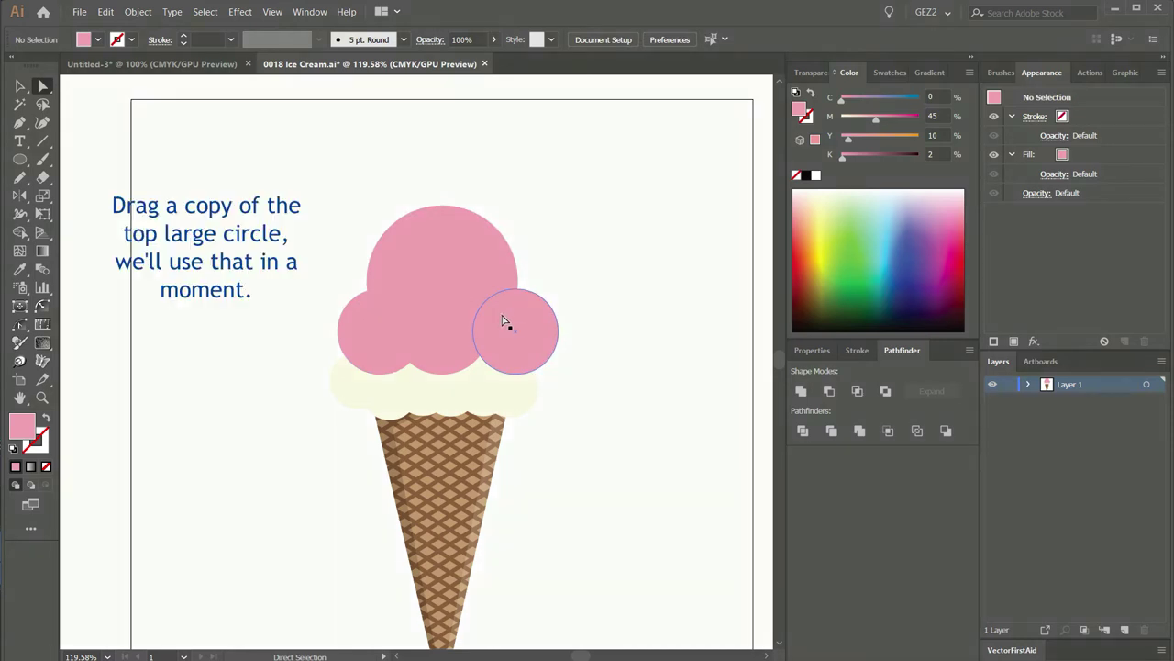
left_click_drag(457, 275, 490, 135)
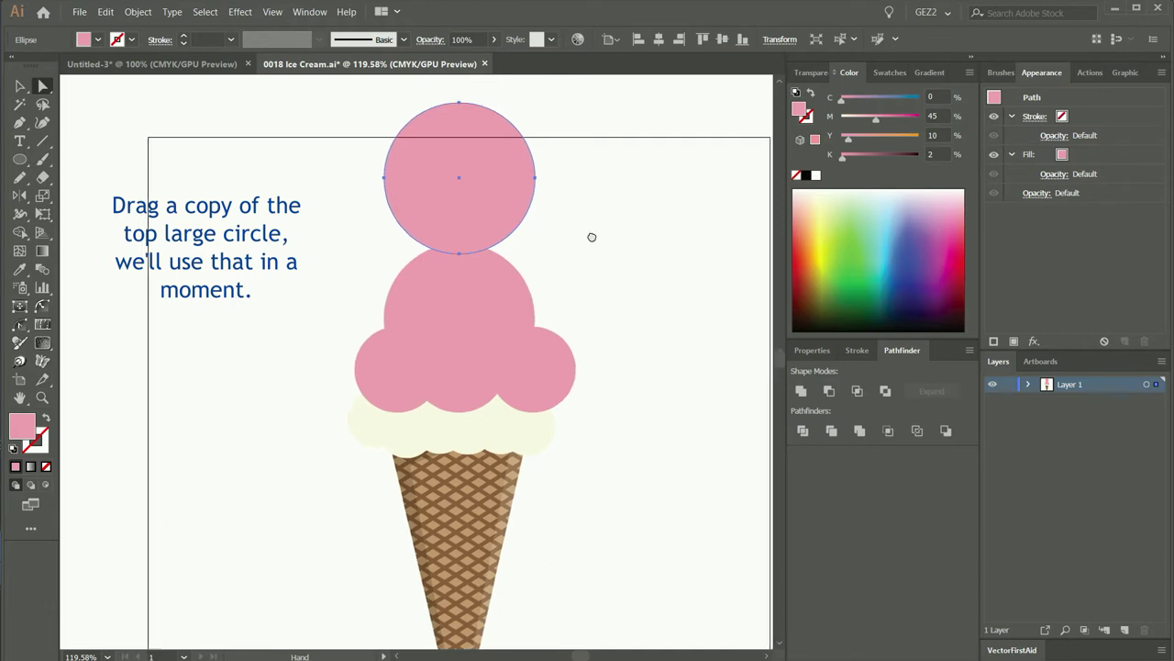
left_click_drag(508, 213, 510, 192)
left_click(522, 237)
Unite the three pink circles into one scoop with Pathfinder.
left_click(400, 384)
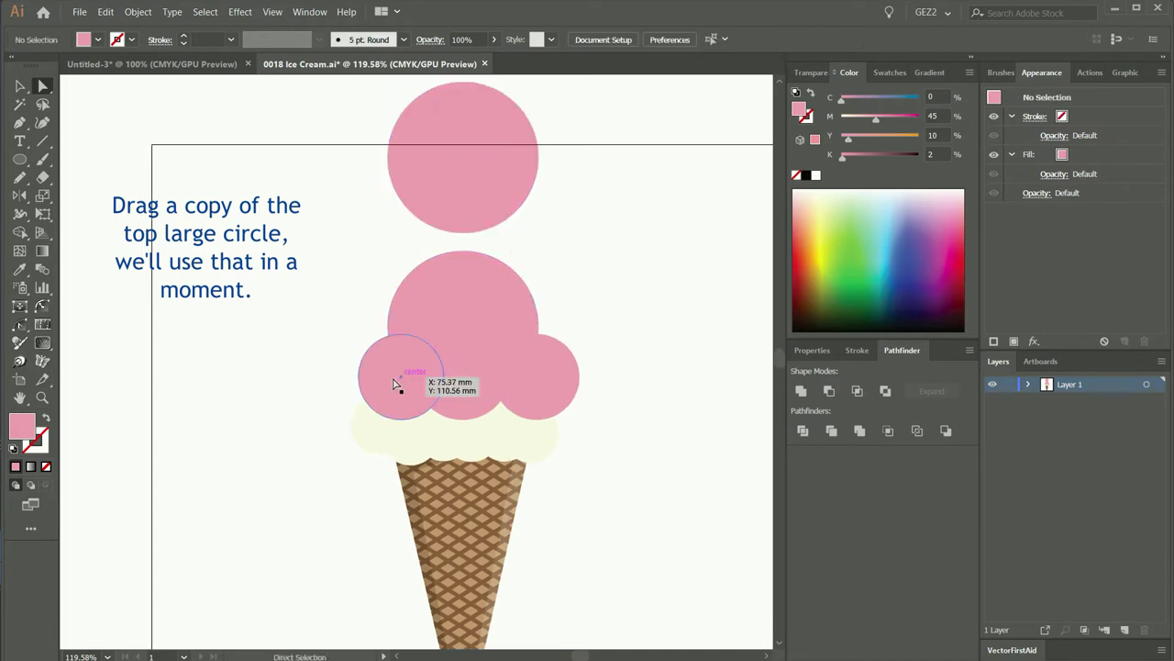
left_click(471, 392, "shift")
left_click(537, 409, "shift")
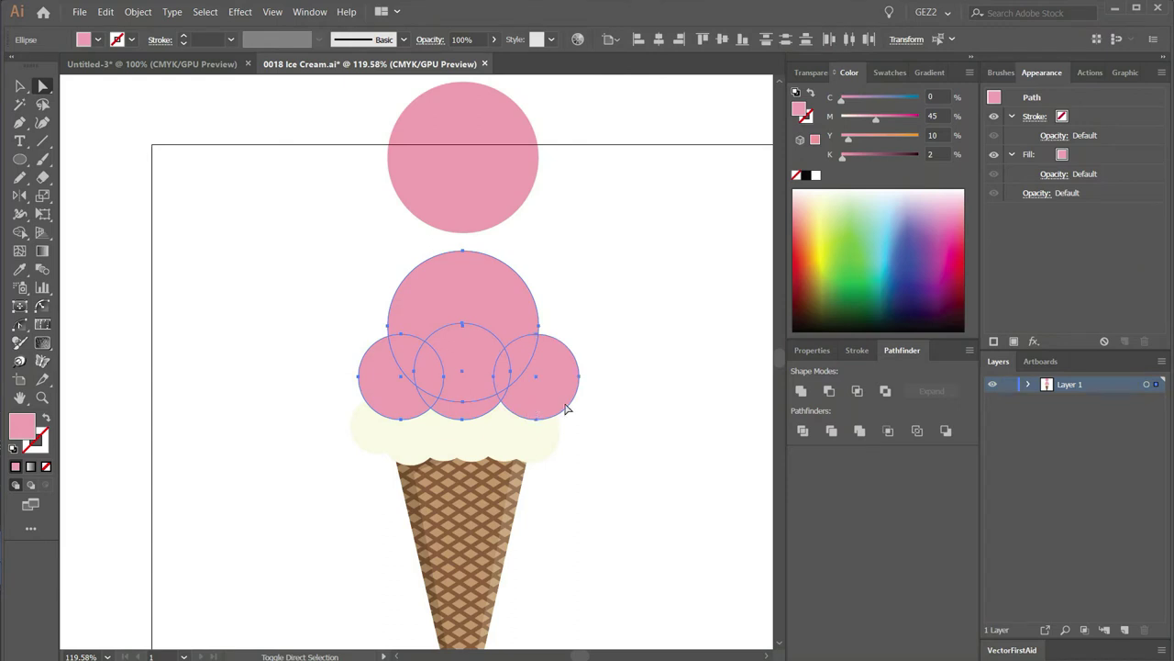
left_click(800, 392)
left_click(643, 375)
left_click_drag(533, 380, 529, 379)
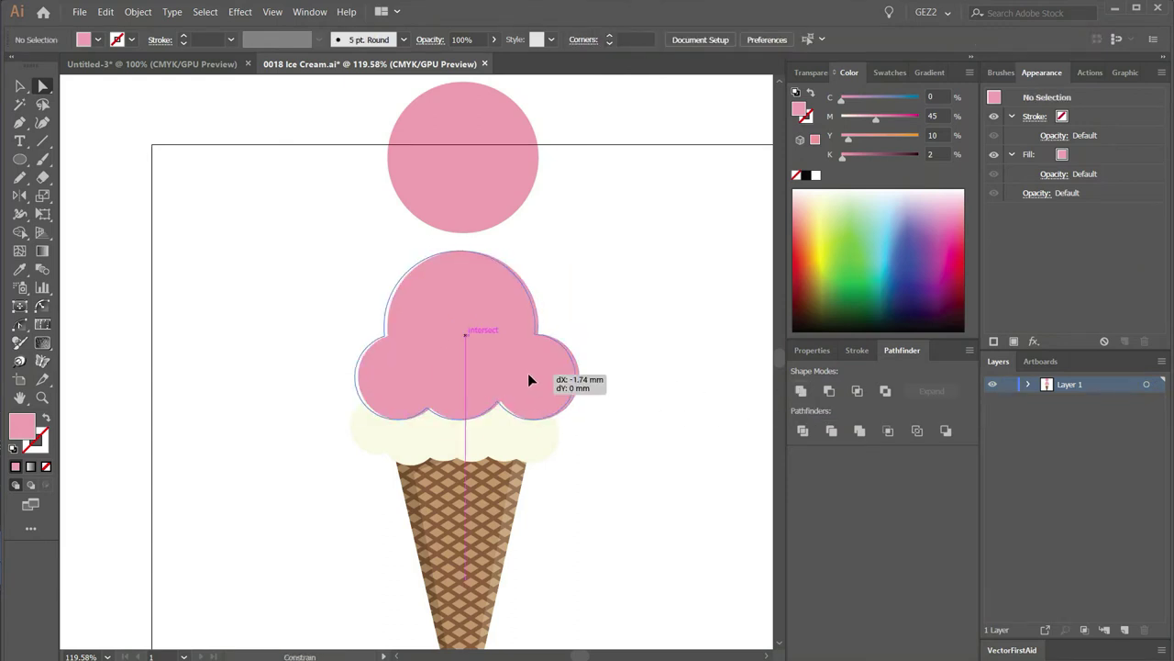
left_click(588, 362)
Move the copied circle back down, centred over the pink scoop.
left_click_drag(500, 209, 491, 329)
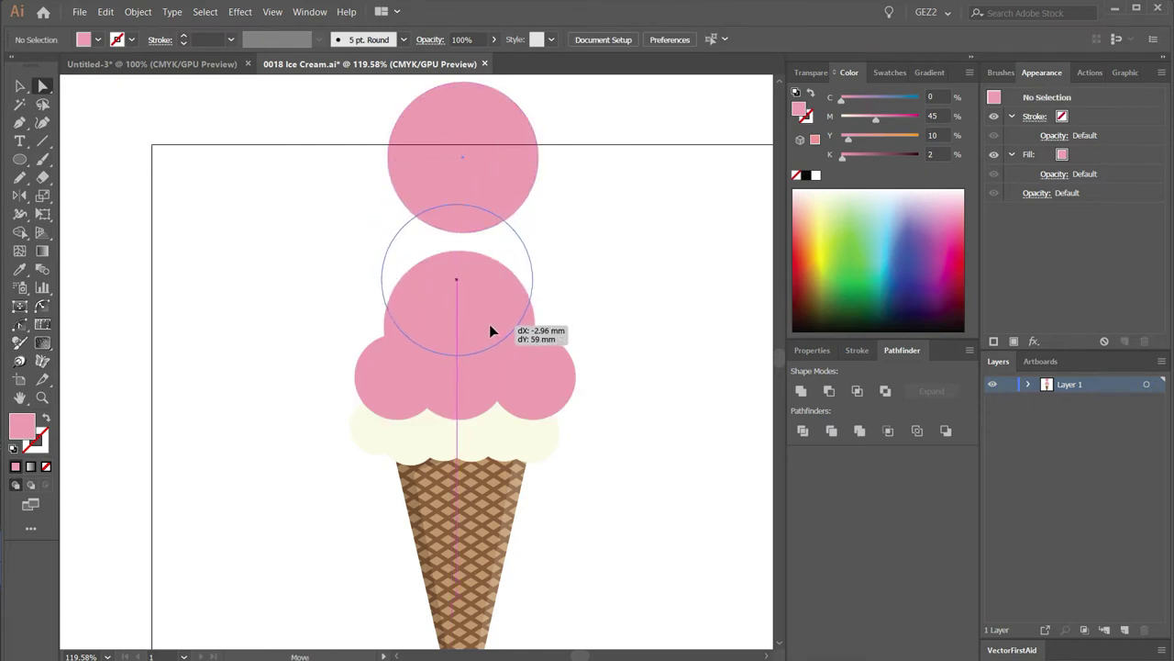
left_click_drag(491, 328, 491, 344)
left_click_drag(491, 337, 493, 340)
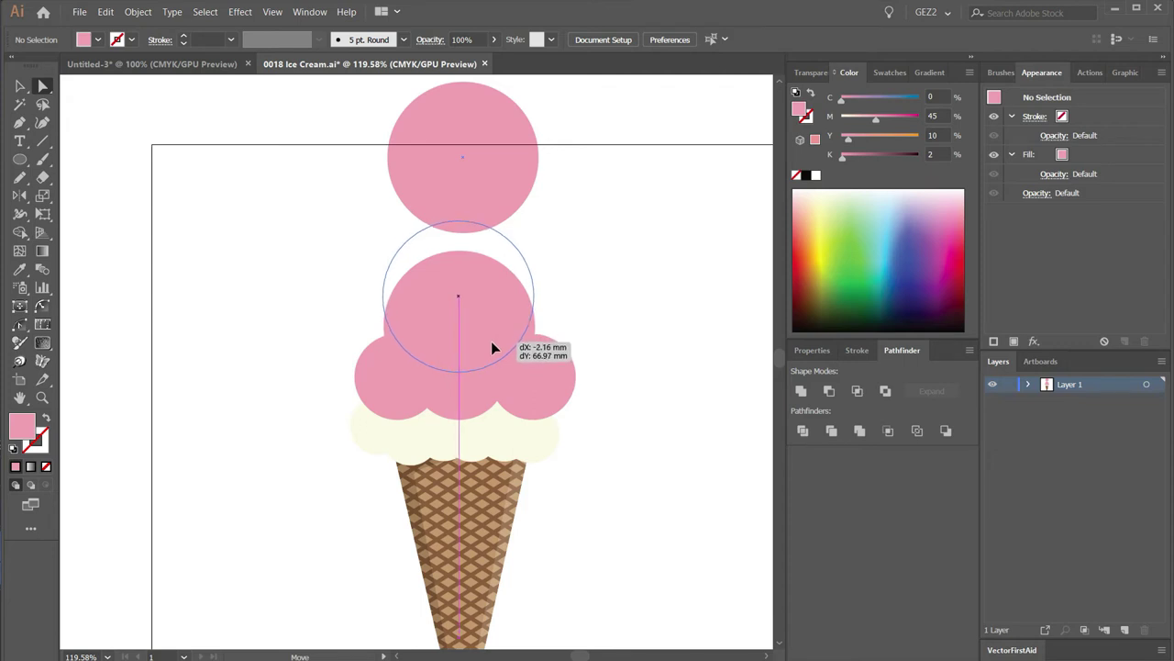
left_click_drag(492, 347, 492, 350)
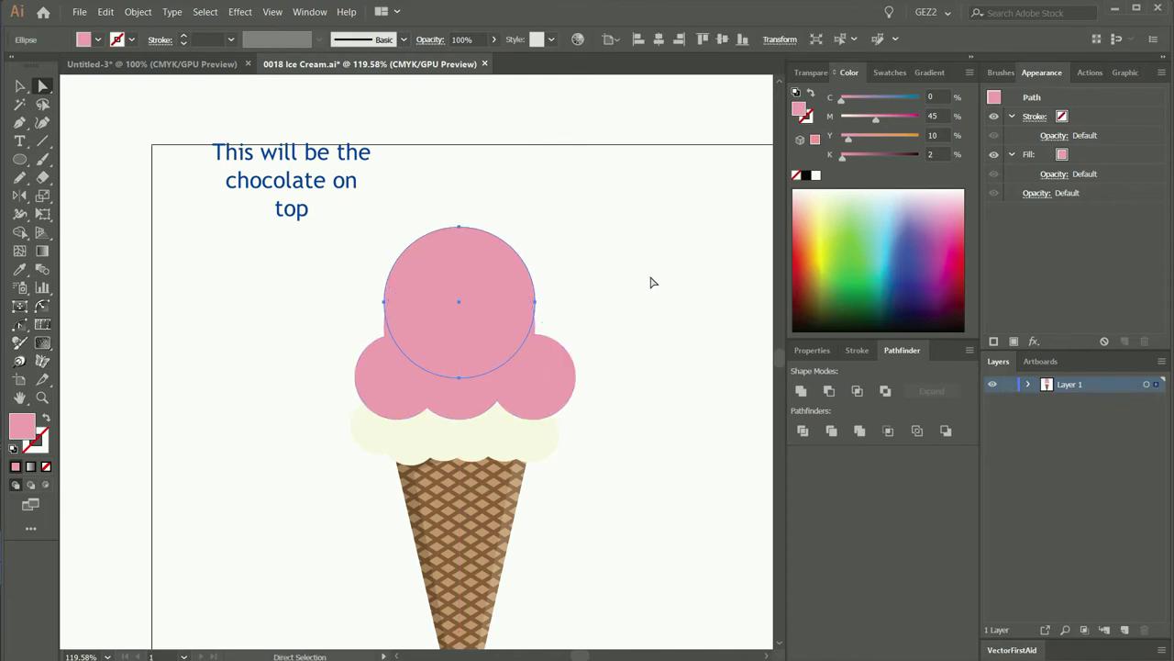
left_click(889, 73)
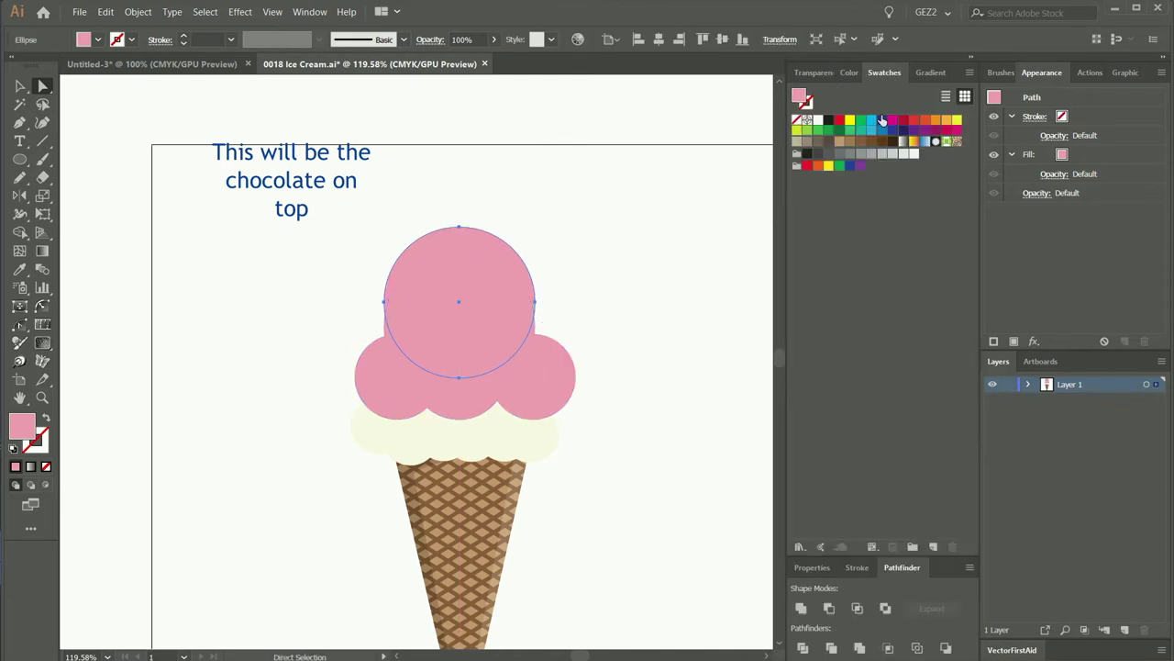
Fill the copied circle chocolate brown and drag its Ellipse row to the top of Layer 1.
left_click(860, 143)
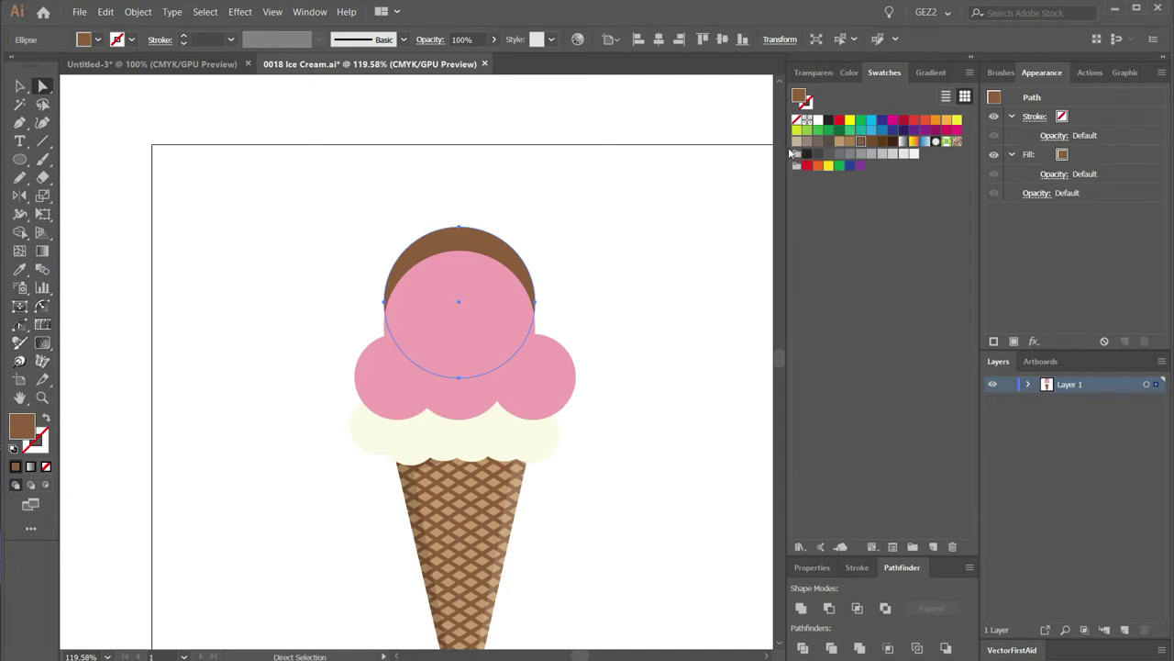
left_click(1028, 385)
left_click_drag(1090, 420, 1090, 401)
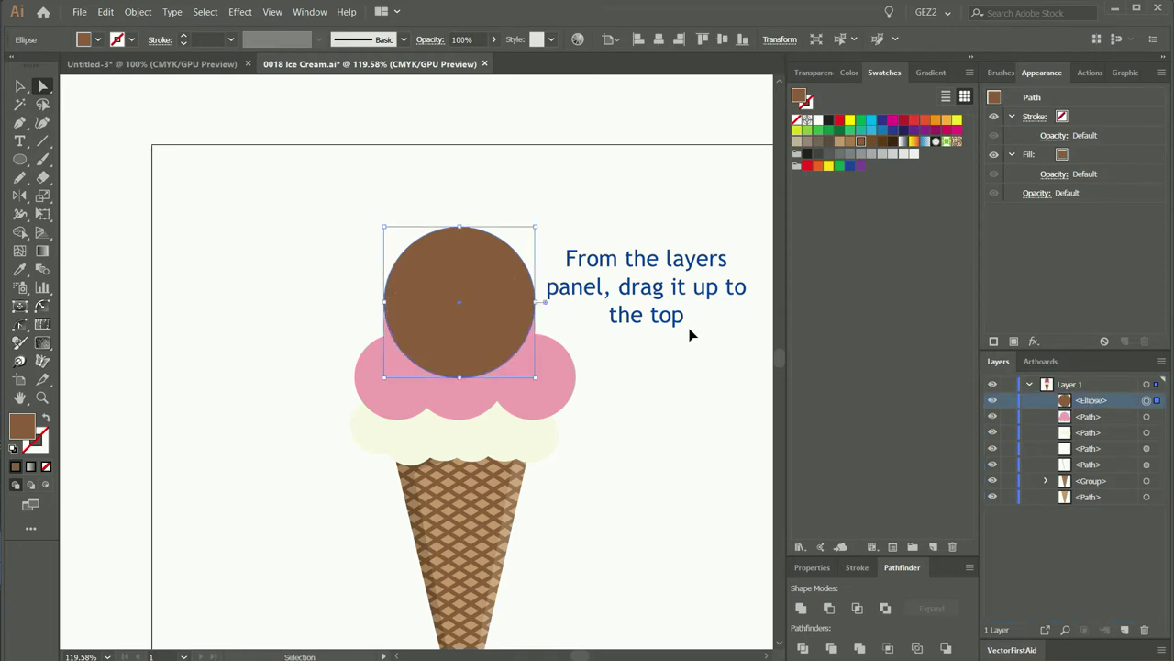
left_click(576, 316)
key("p")
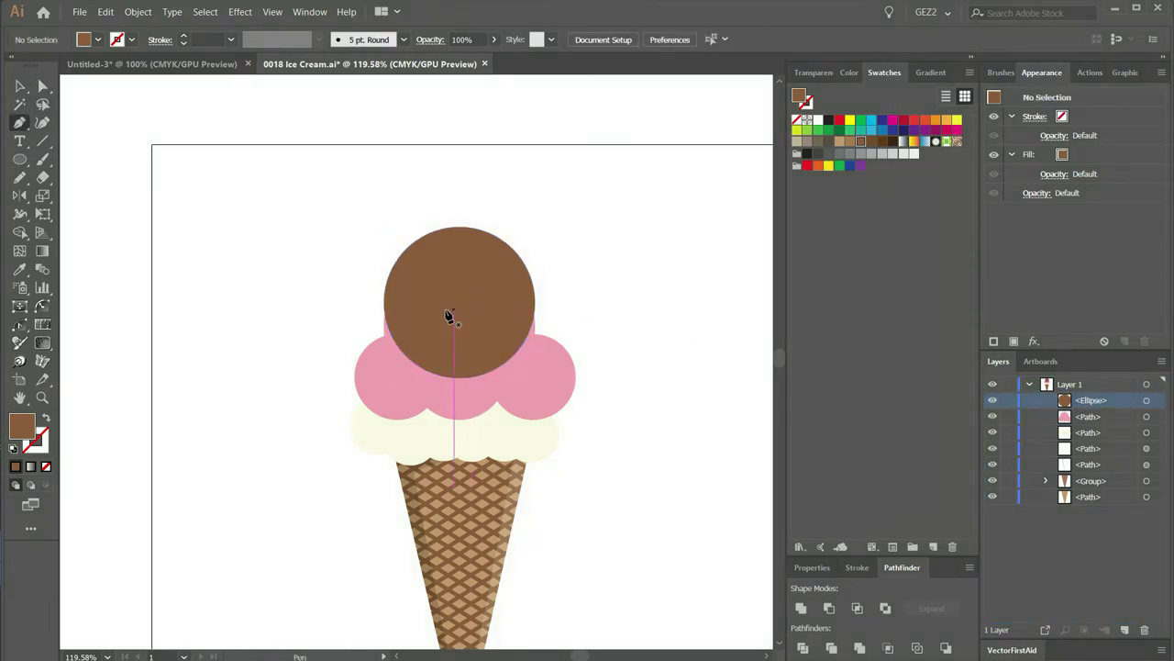
left_click_drag(288, 217, 507, 384)
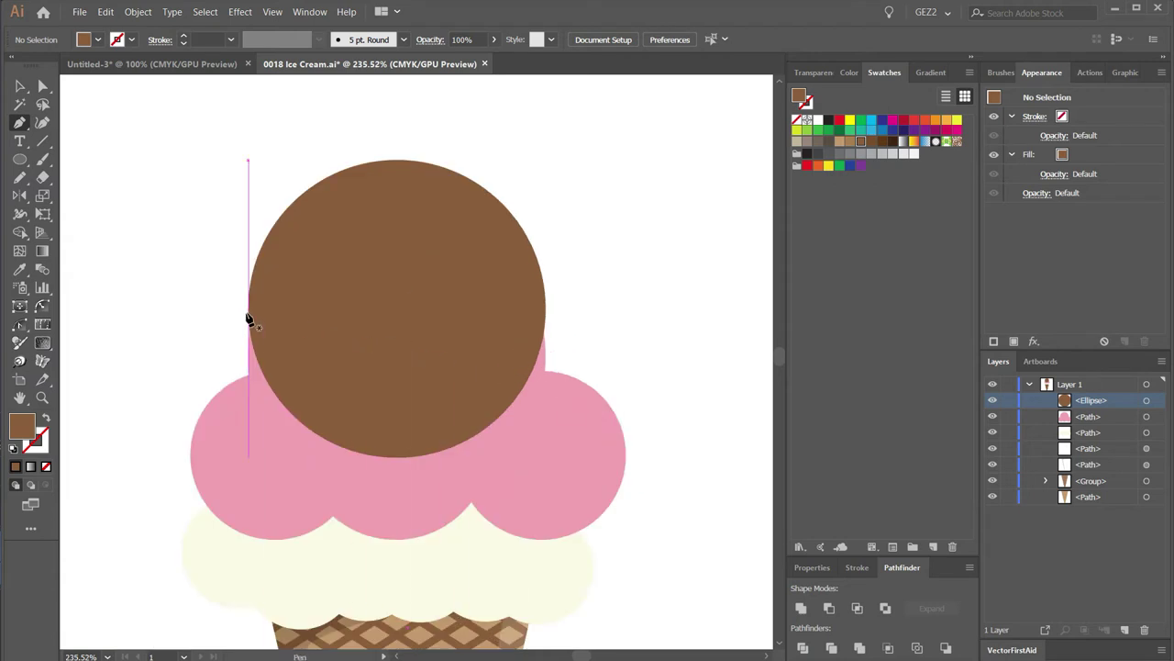
Pen-draw a wavy drip line across the brown circle from left to right edge.
left_click_drag(249, 305, 252, 323)
left_click_drag(292, 356, 306, 363)
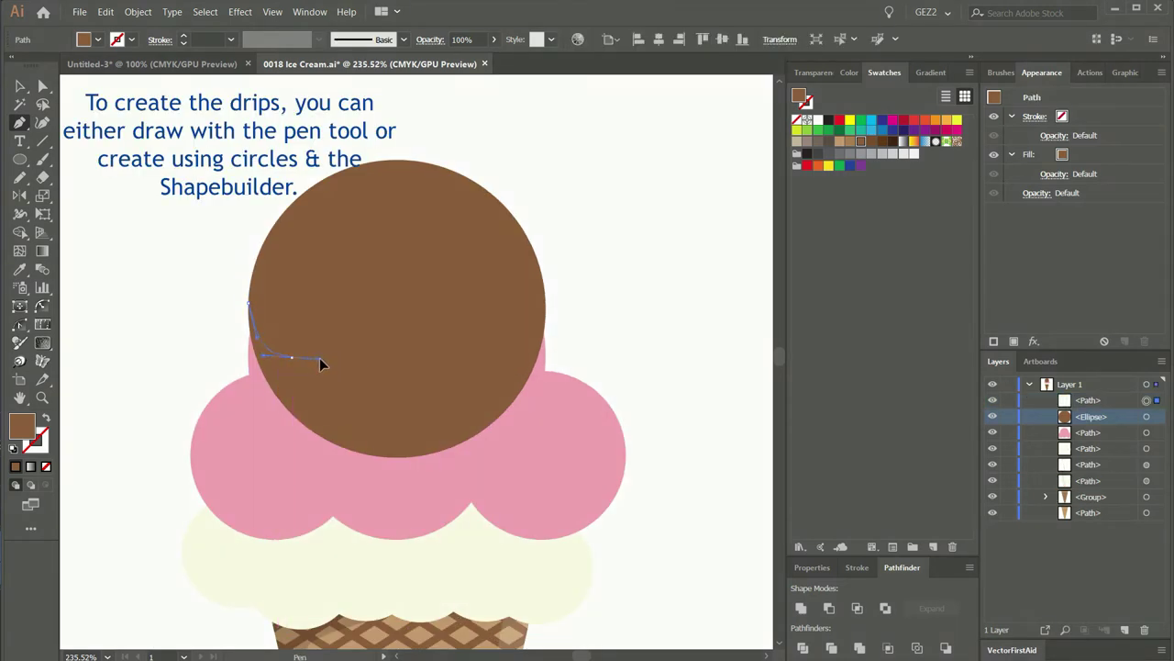
left_click_drag(341, 306, 371, 309)
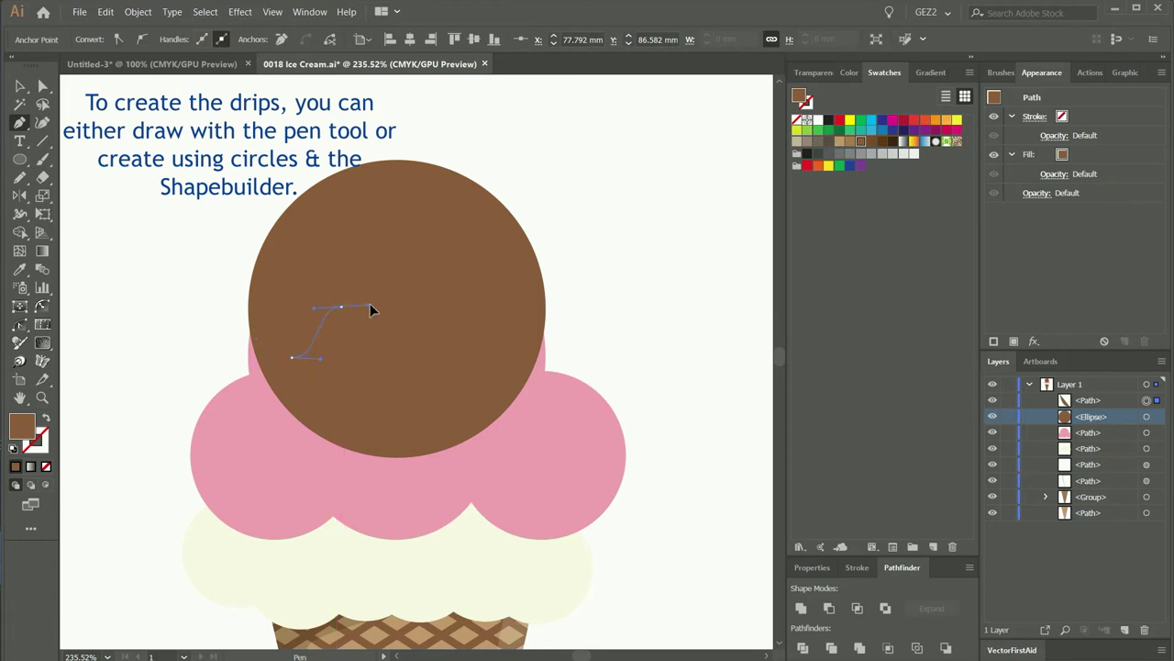
left_click_drag(373, 361, 385, 365)
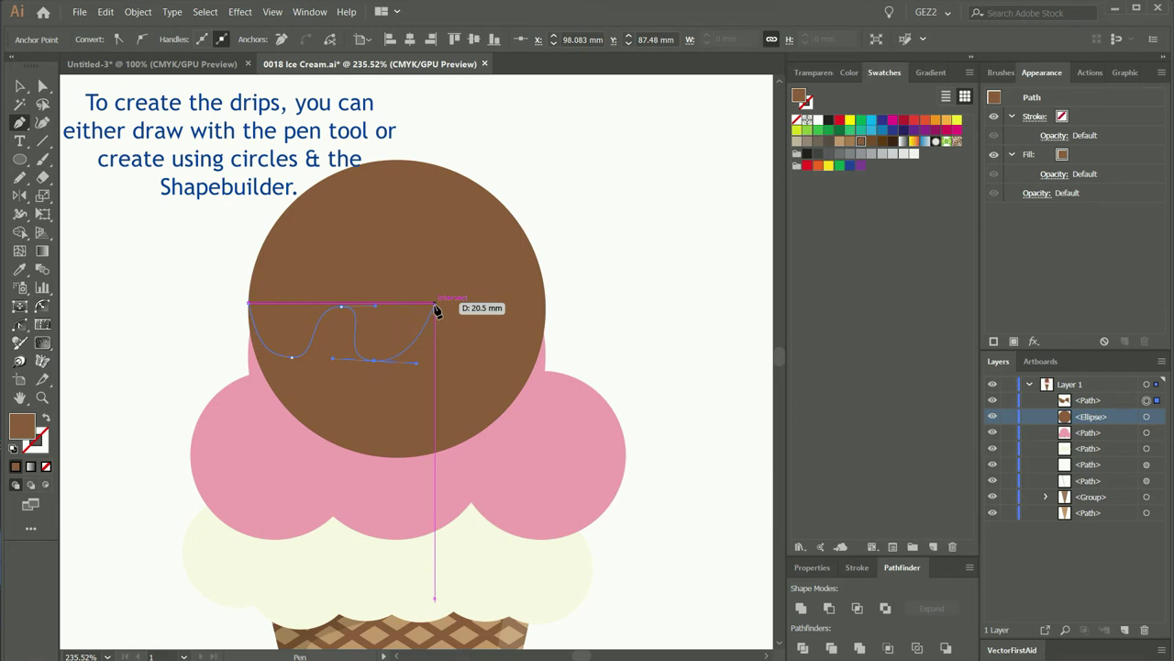
left_click_drag(435, 303, 465, 306)
left_click_drag(469, 361, 491, 368)
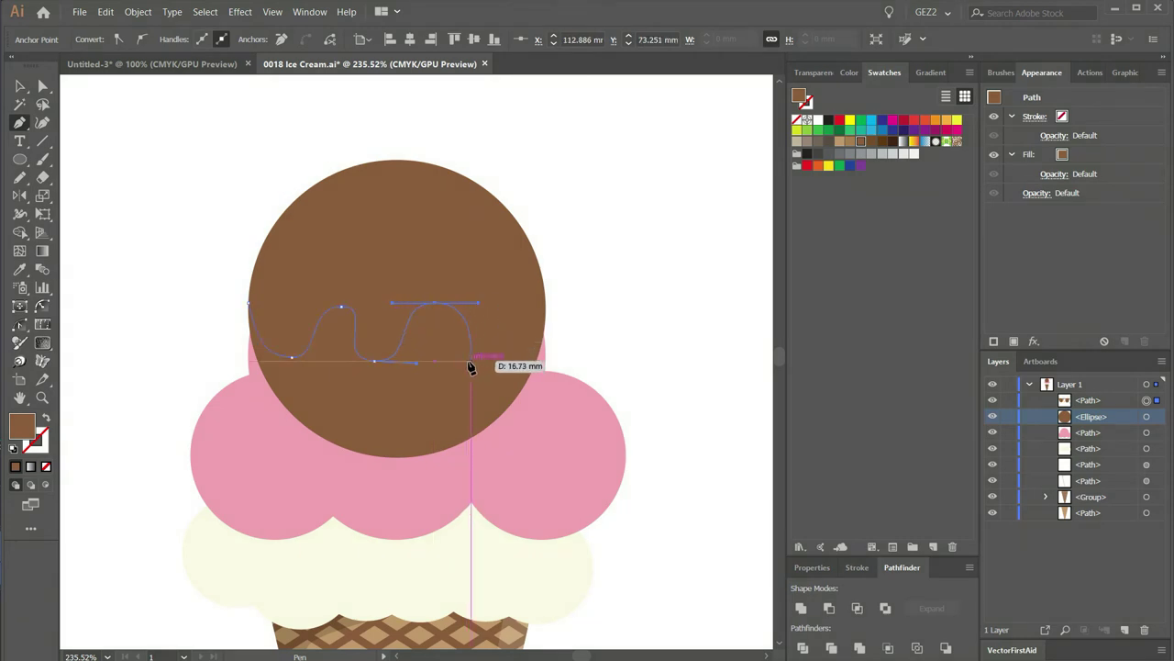
left_click_drag(507, 302, 524, 294)
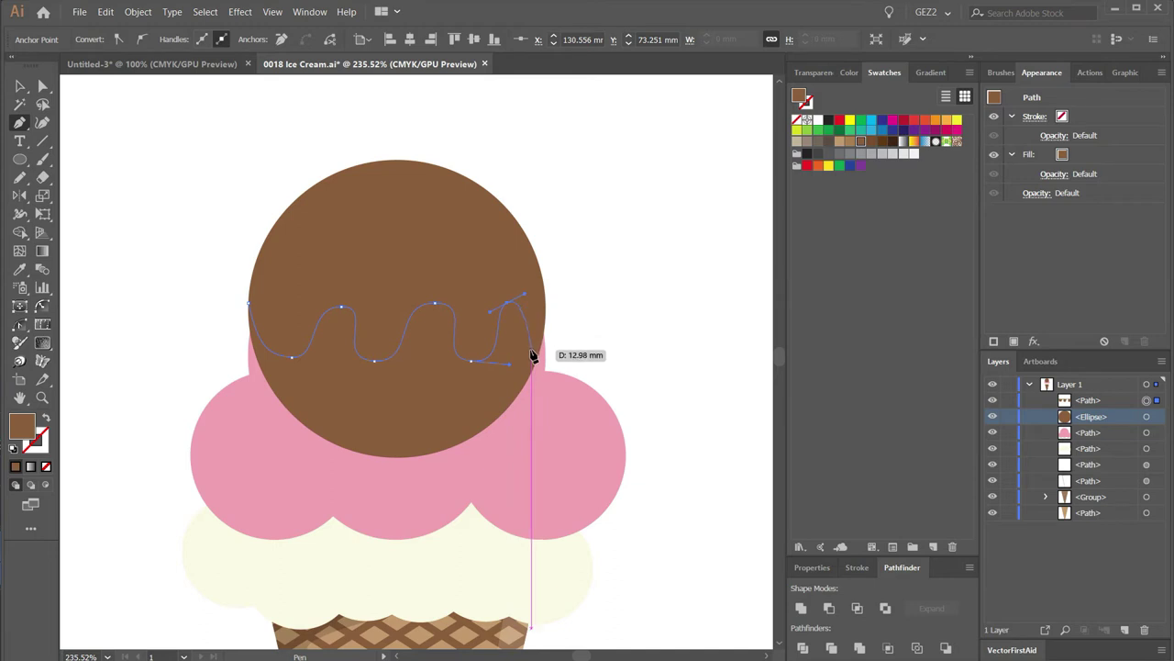
left_click_drag(536, 360, 570, 361)
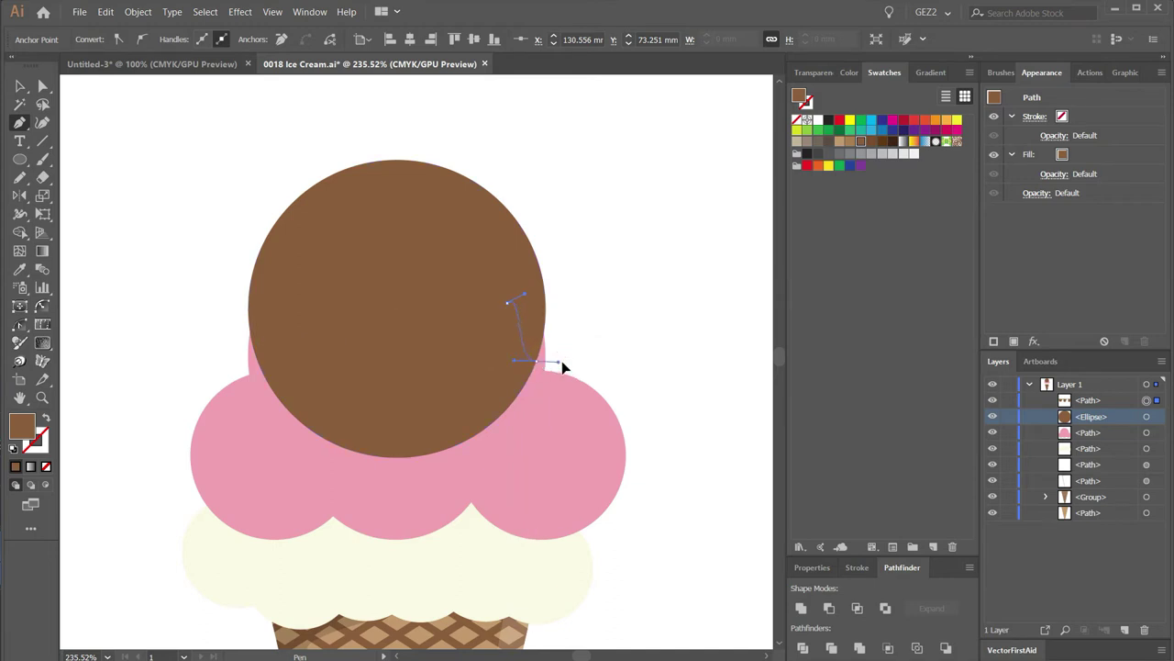
Close the drip path around the circle's lower half and select it with the chocolate circle.
left_click(606, 286)
left_click(680, 345)
left_click(598, 486)
left_click(367, 515)
left_click(227, 477)
left_click(172, 394)
left_click(184, 330)
left_click(213, 296)
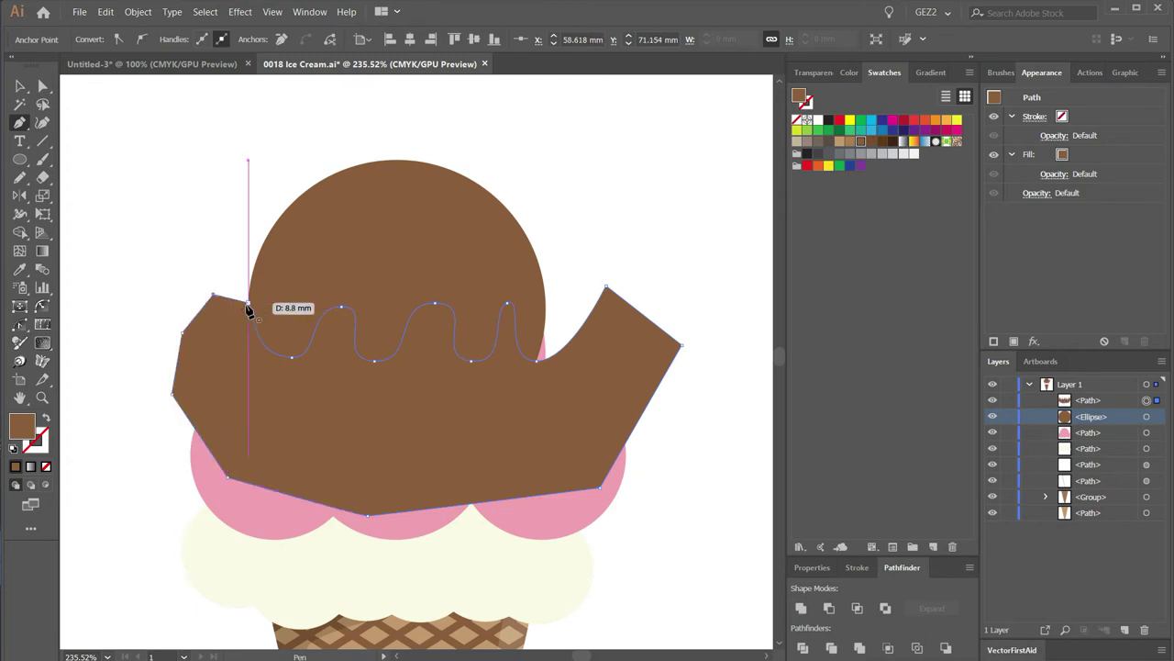
left_click(250, 308)
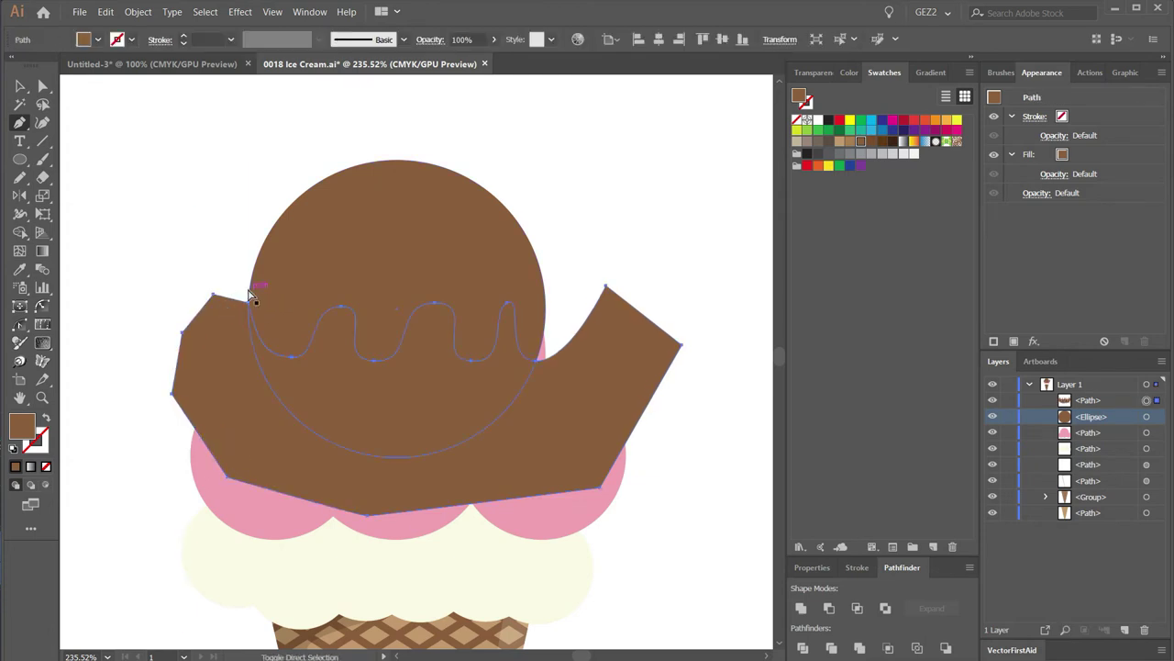
left_click(259, 292, "ctrl+shift")
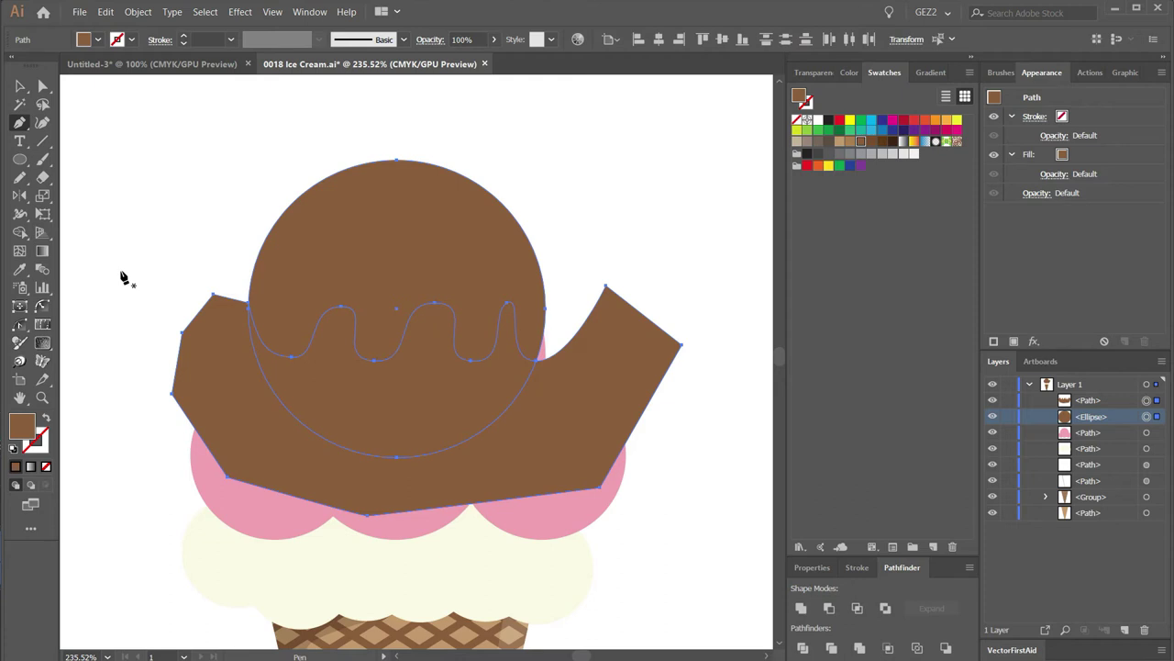
key("shift+m")
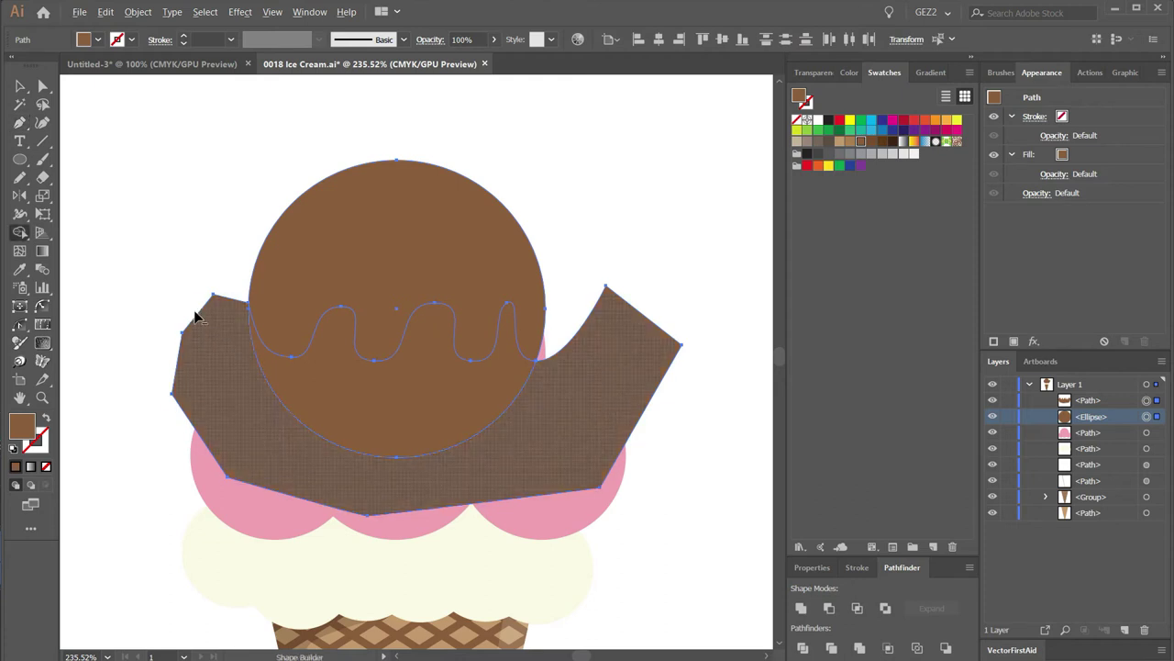
Delete the chocolate pieces below the drip edge with Shape Builder and nudge the topping down.
left_click_drag(212, 312, 201, 311)
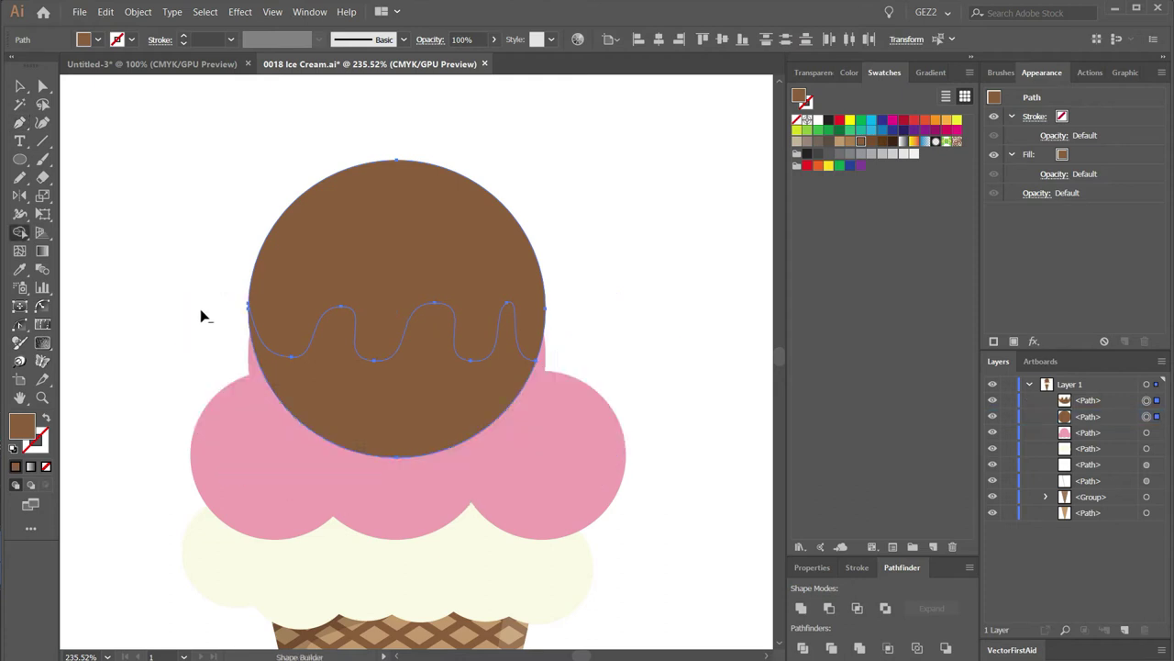
left_click(309, 380, "alt")
left_click(588, 330, "ctrl")
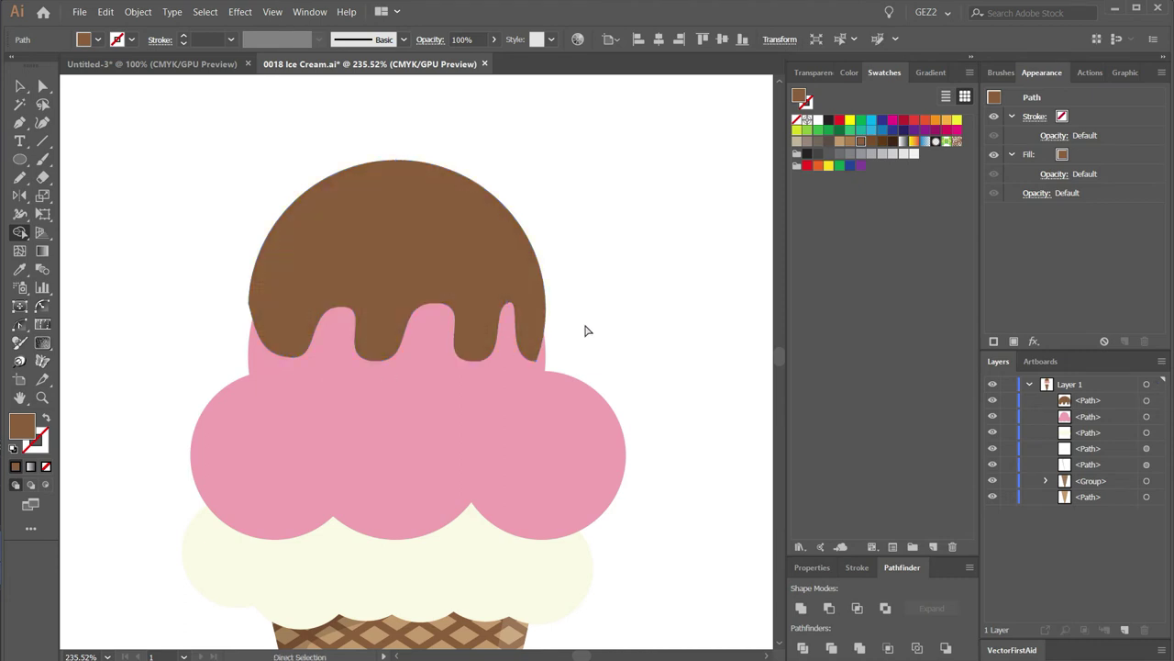
left_click(461, 346, "alt")
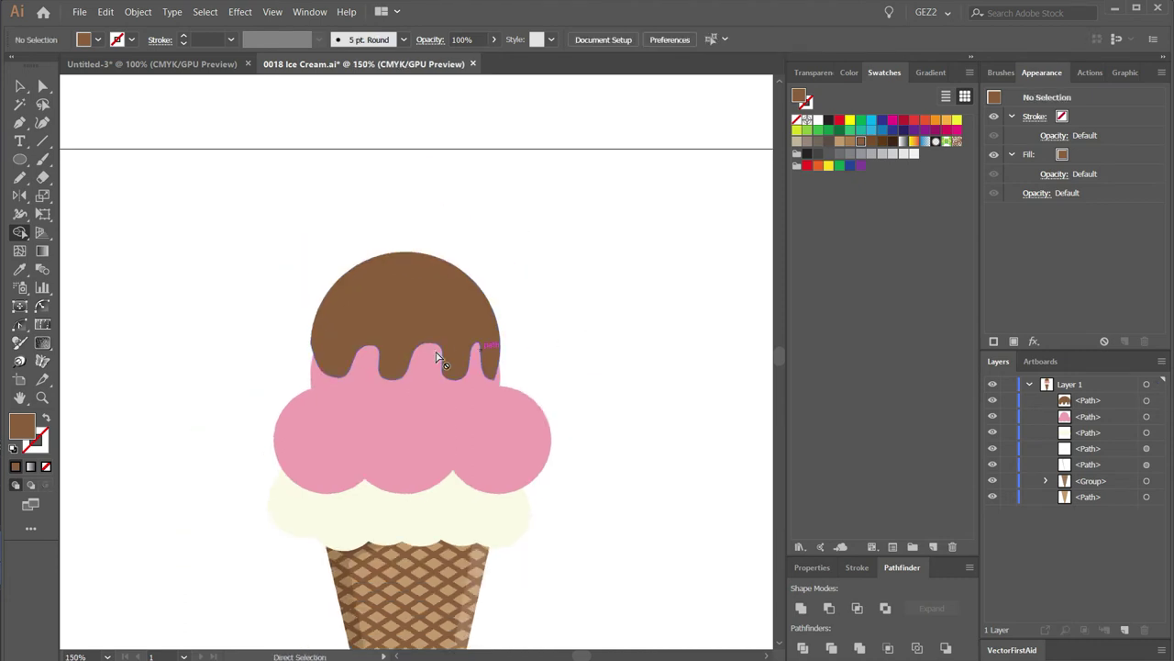
key("a")
left_click_drag(337, 347, 337, 355)
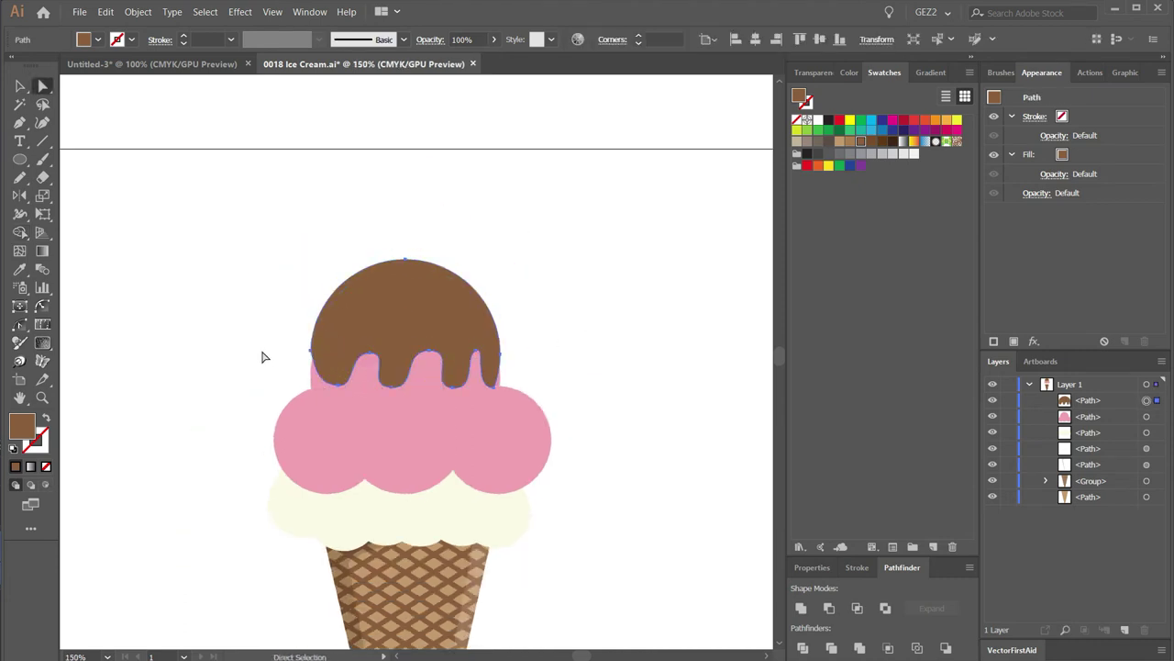
left_click(314, 367)
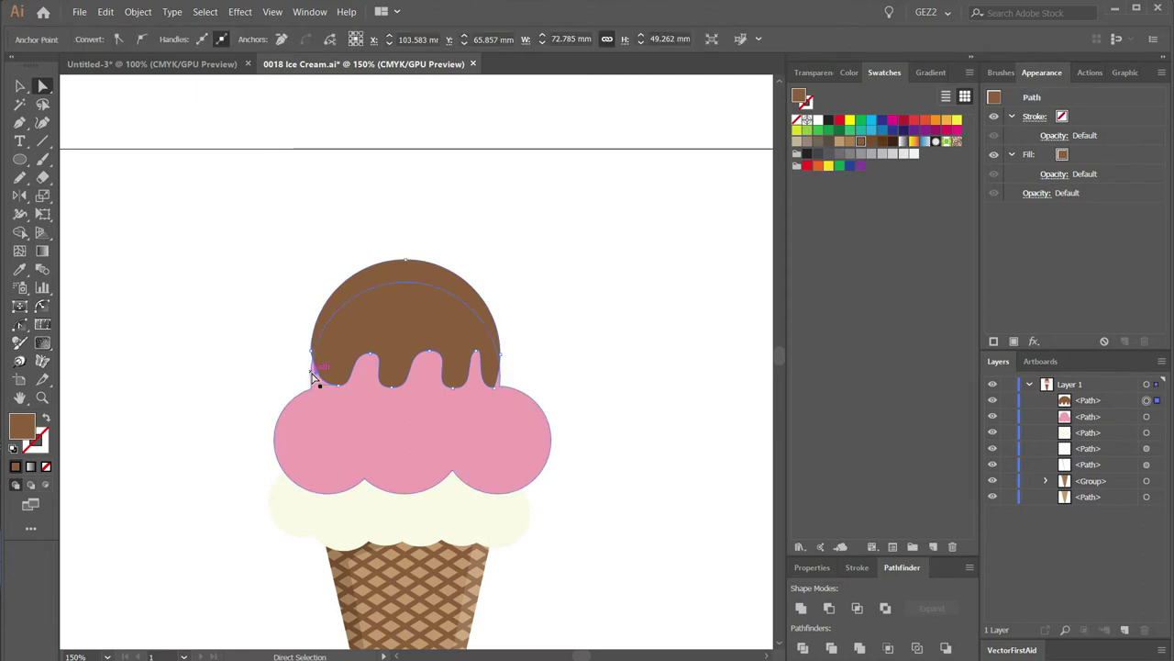
left_click(312, 376)
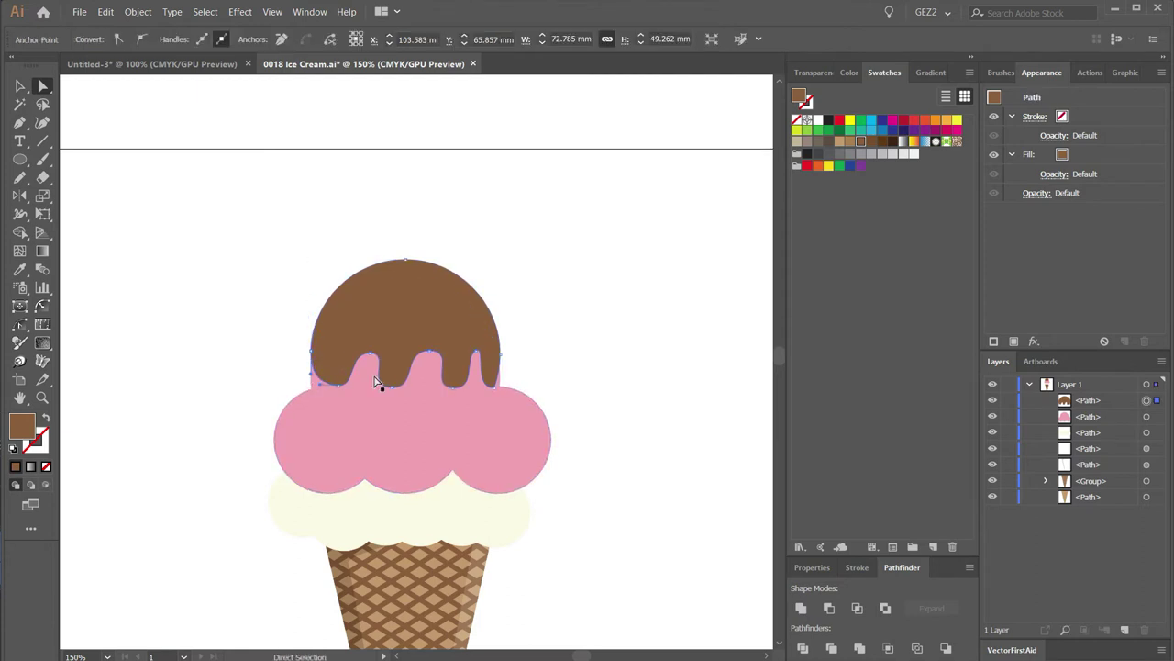
Drag the chocolate drip anchors and handles into uneven drips of varied lengths over the pink scoop.
left_click(504, 375)
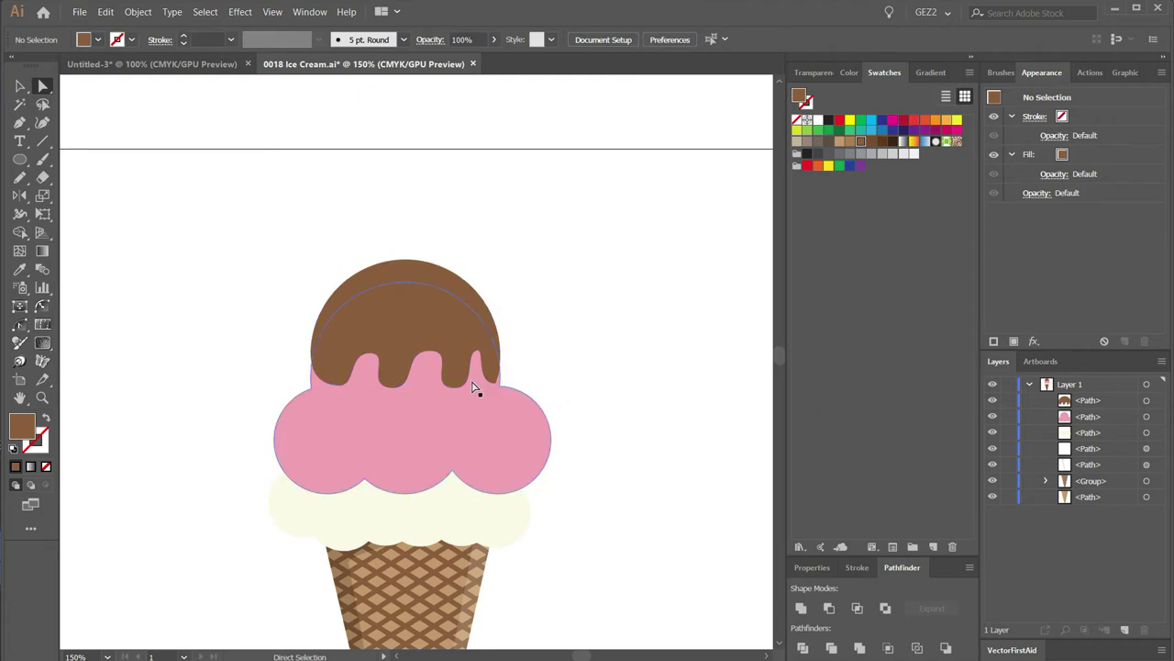
left_click(387, 380, "ctrl+alt")
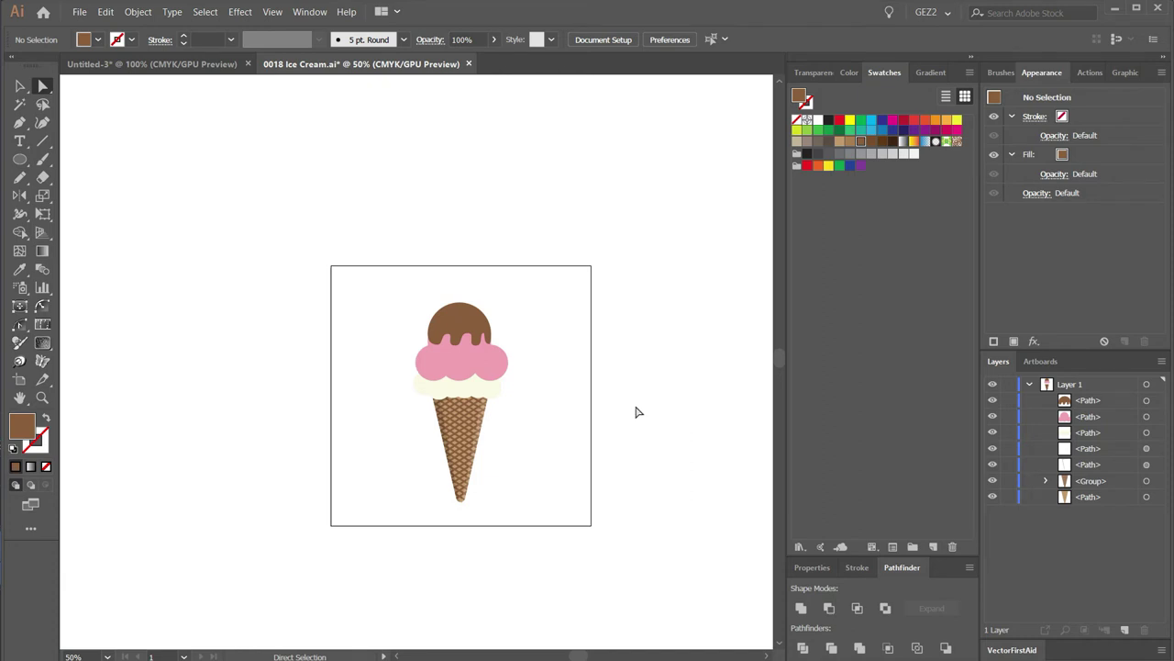
left_click_drag(335, 267, 514, 387)
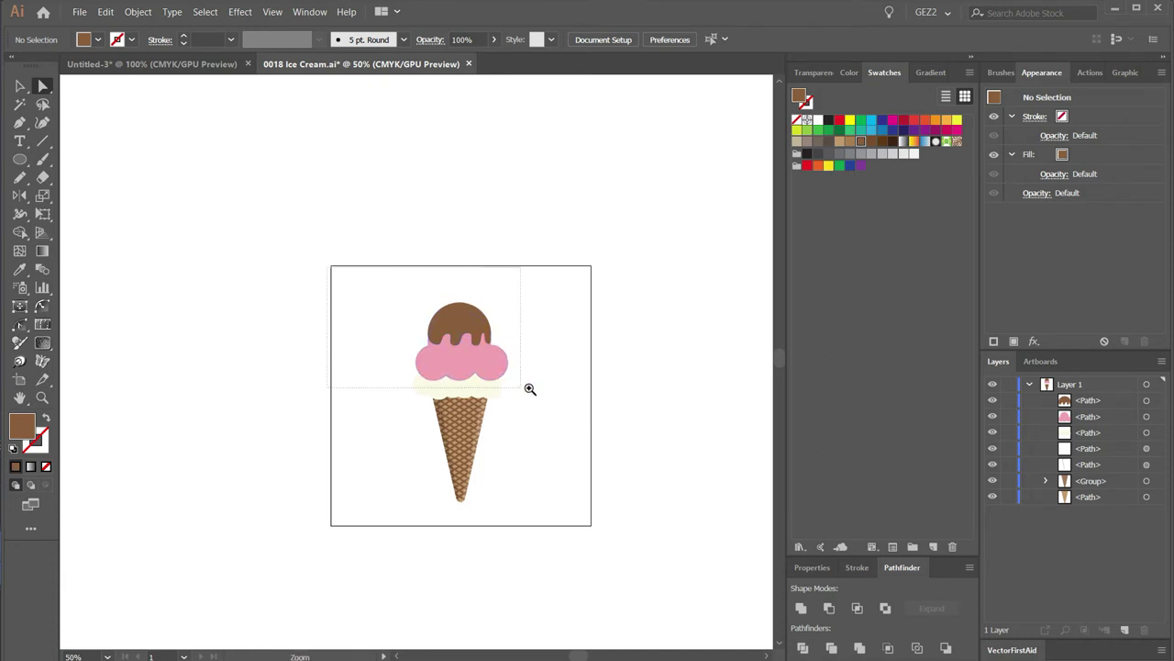
left_click(568, 362)
left_click_drag(643, 414, 645, 412)
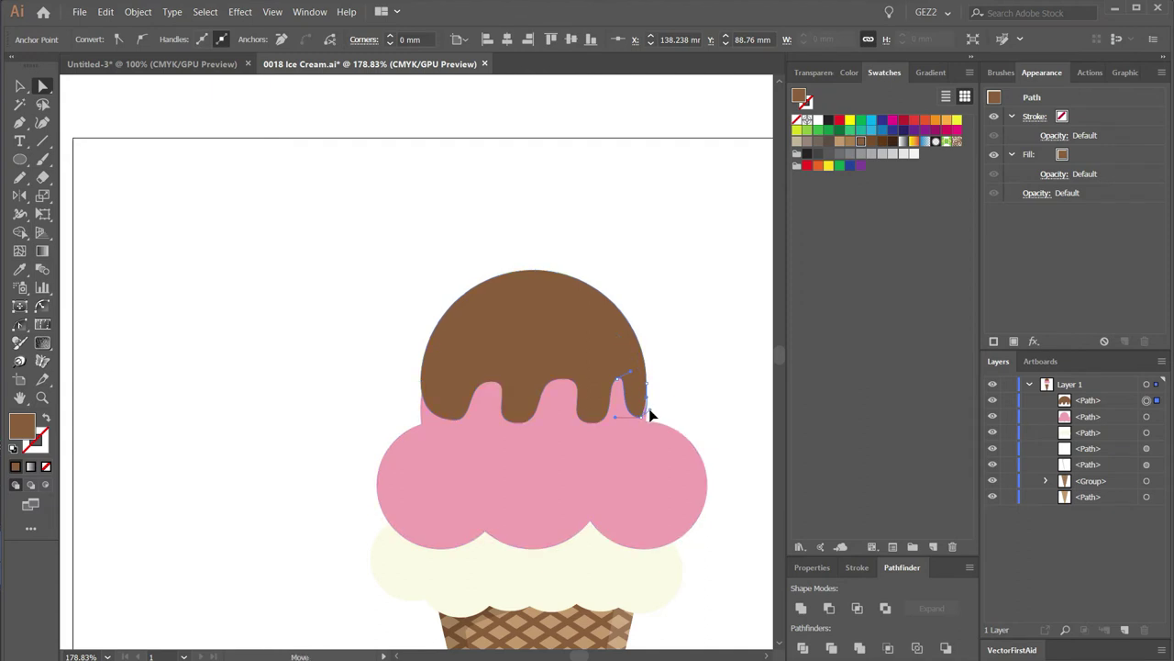
left_click_drag(491, 380, 485, 379)
left_click_drag(458, 420, 518, 427)
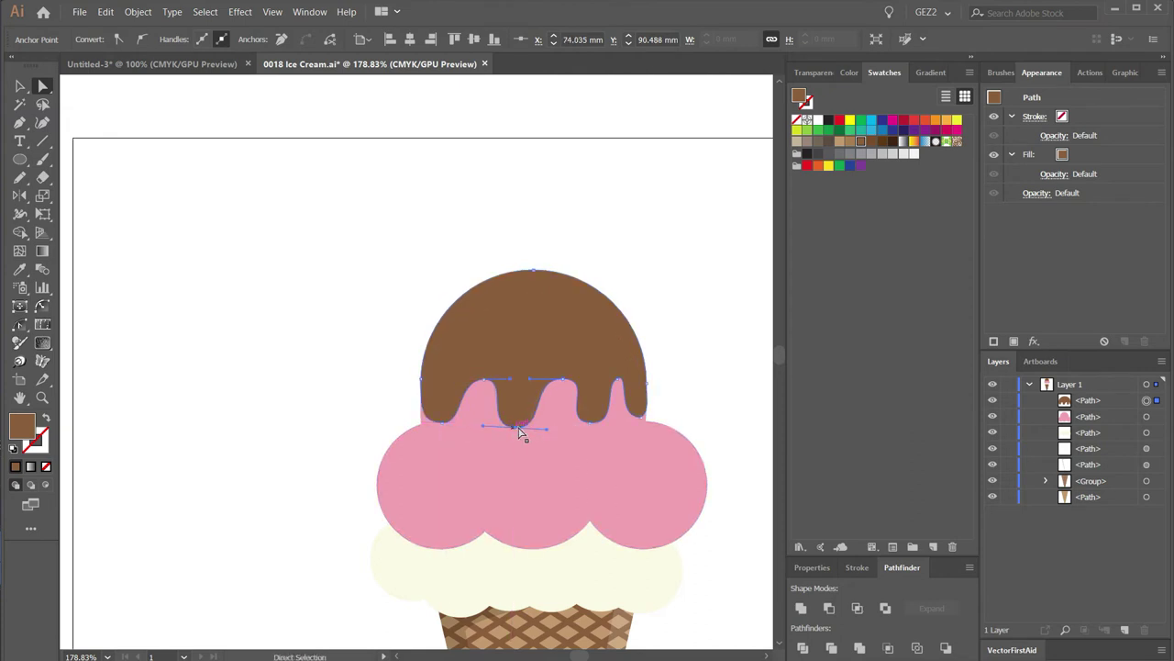
left_click_drag(565, 387, 556, 387)
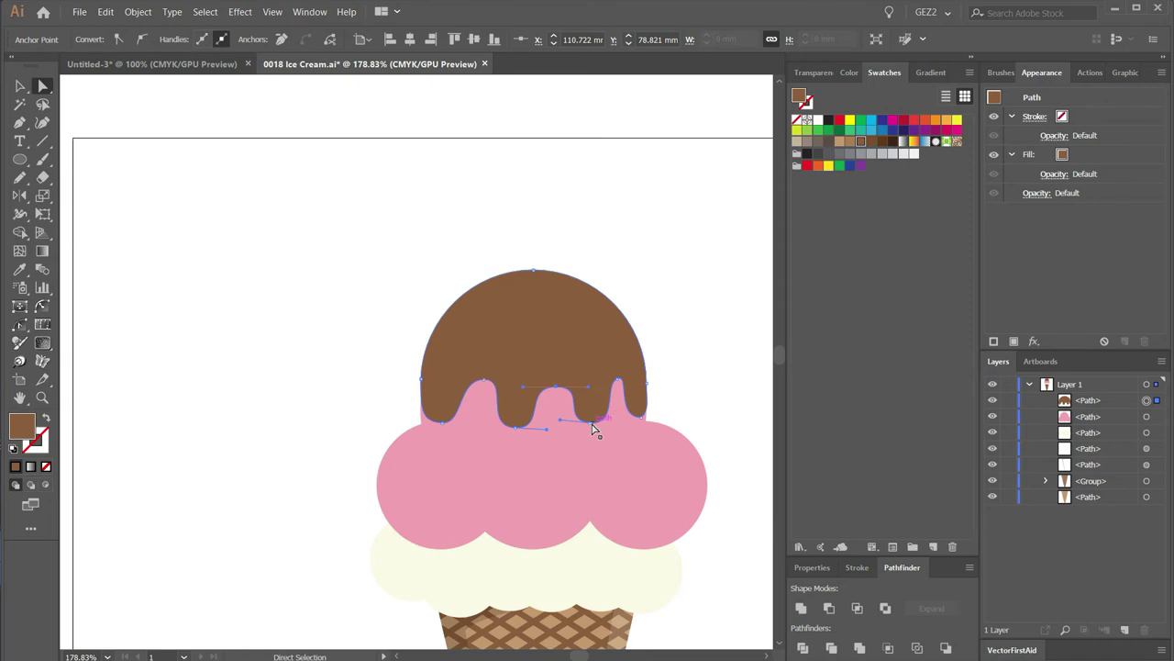
left_click_drag(592, 424, 603, 424)
left_click_drag(615, 382, 611, 392)
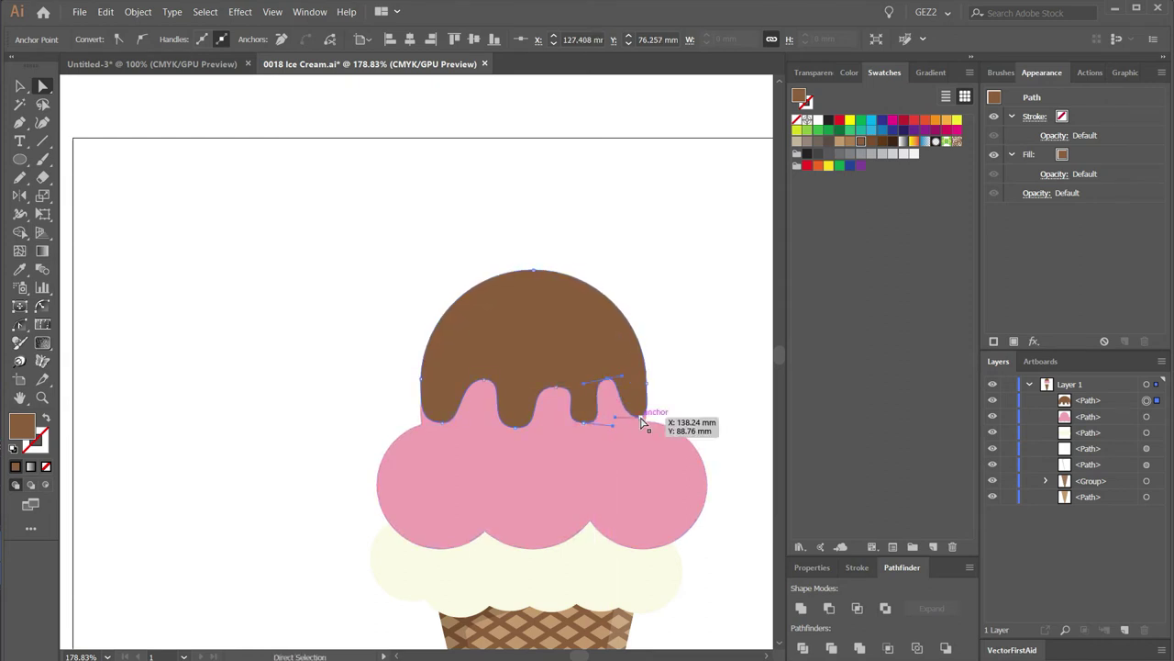
left_click(649, 412)
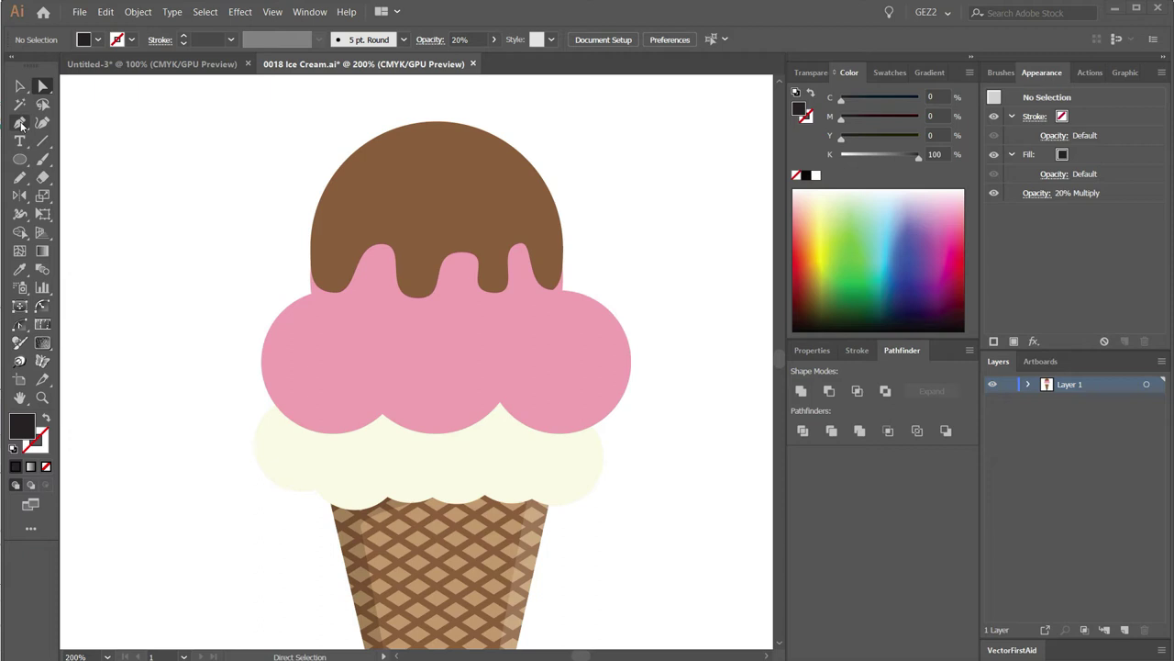
Start a black shading path curving up the scoops' left edge to the chocolate top.
key("p")
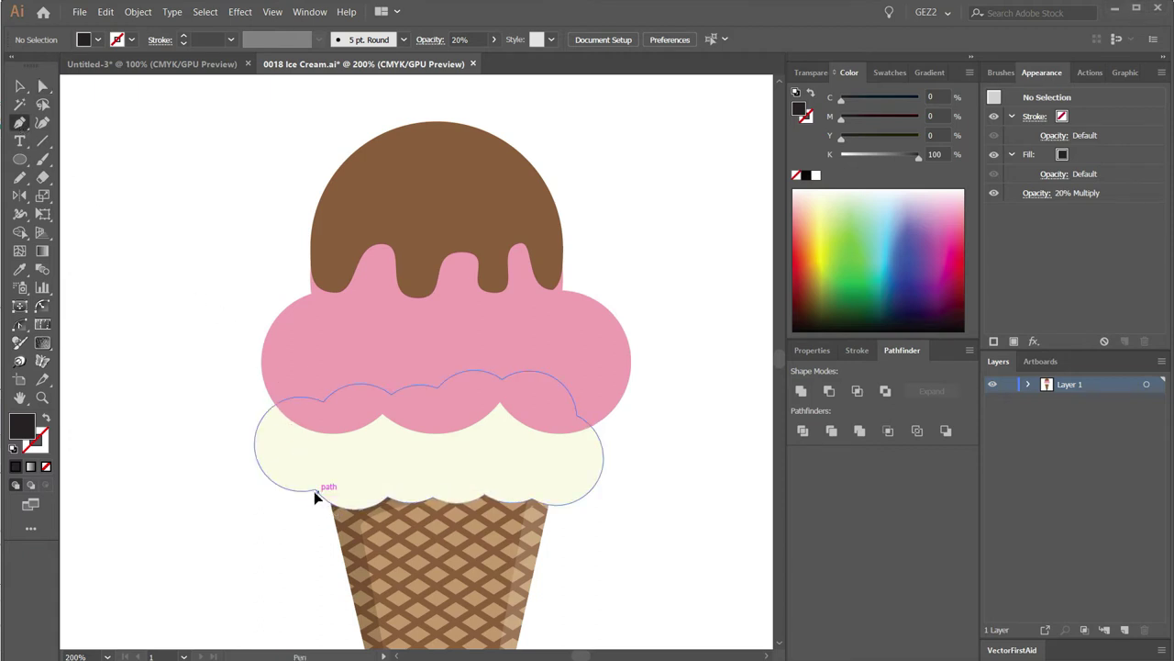
left_click_drag(317, 492, 279, 477)
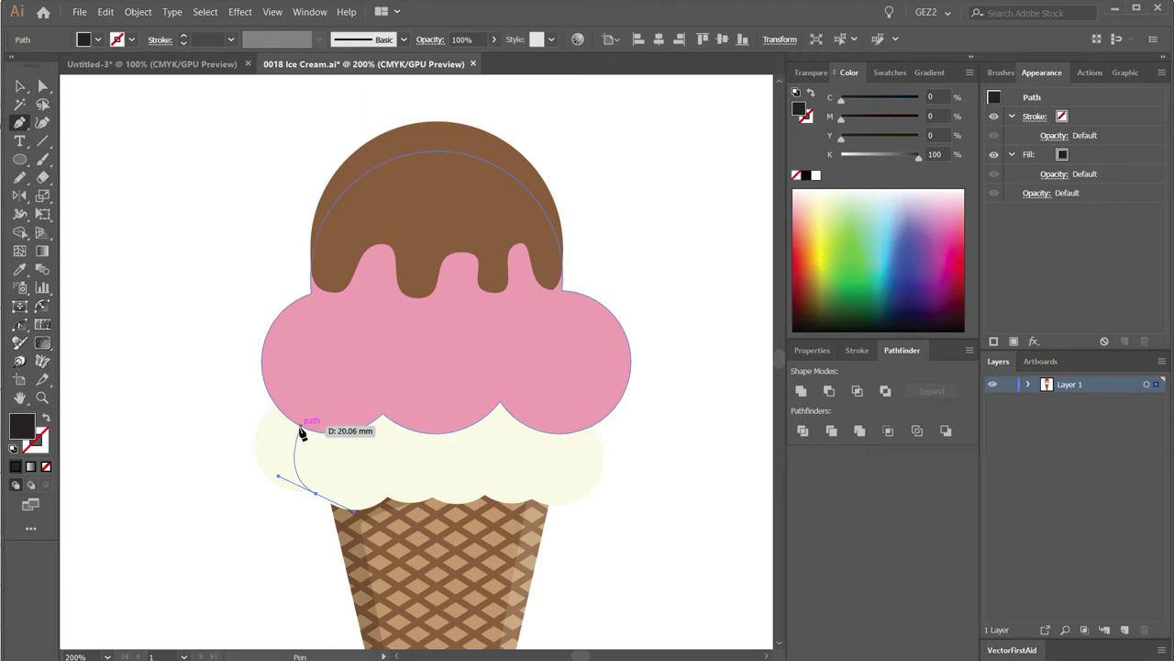
left_click_drag(315, 409, 307, 428)
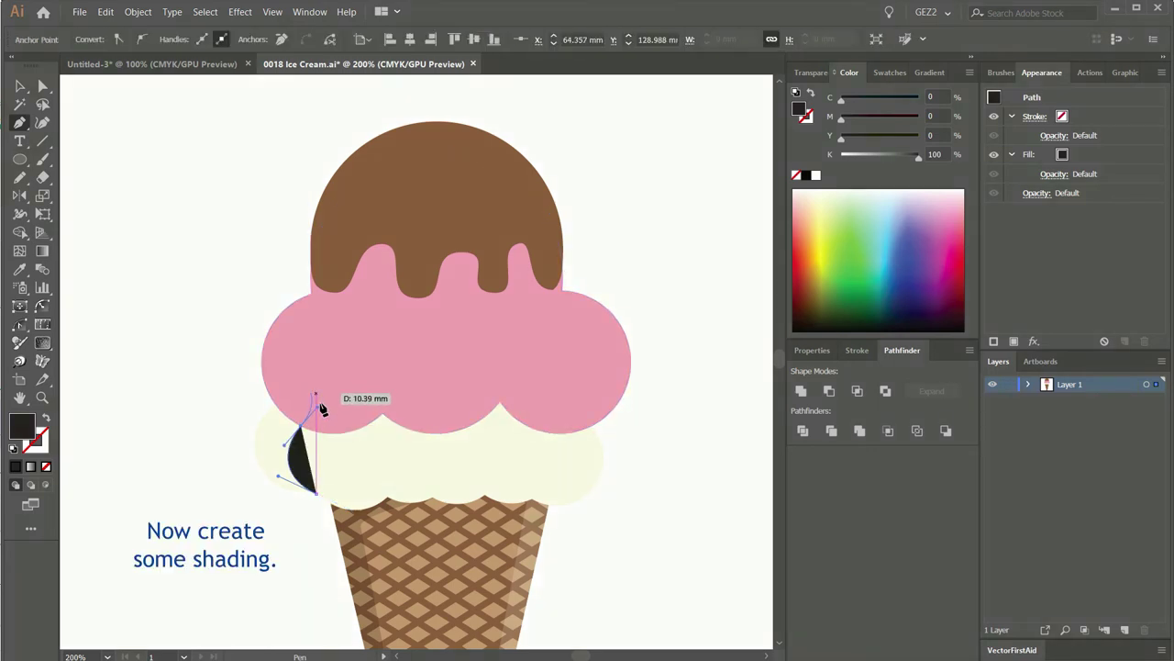
left_click_drag(304, 429, 289, 409)
left_click_drag(329, 313, 386, 288)
left_click(340, 311)
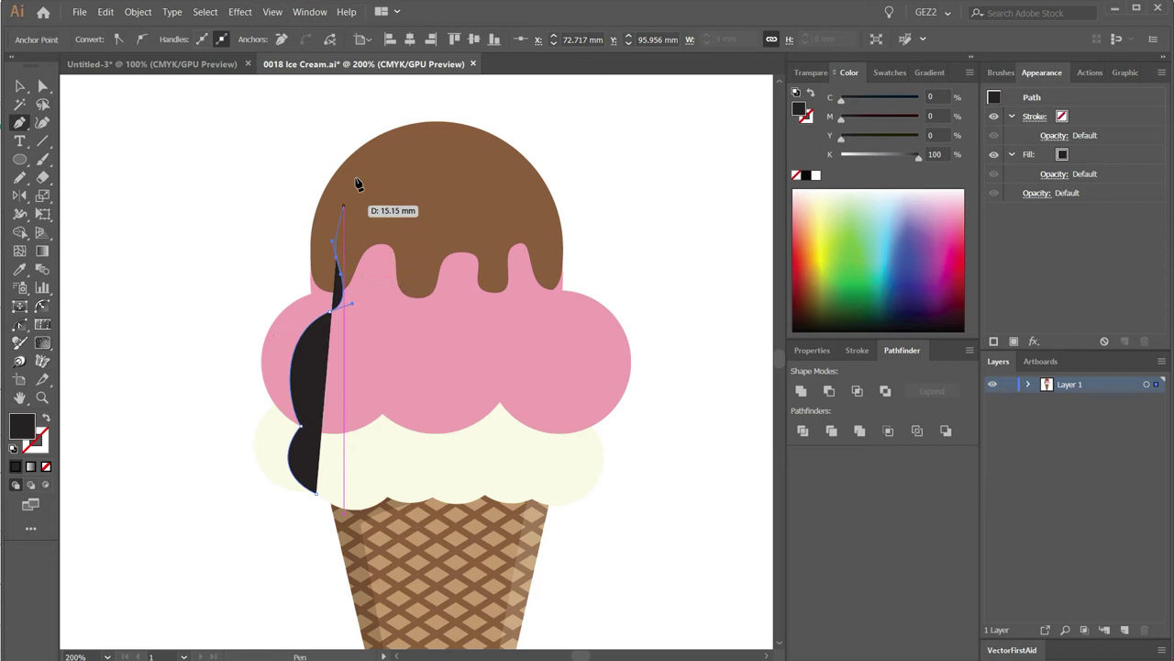
left_click_drag(437, 121, 521, 123)
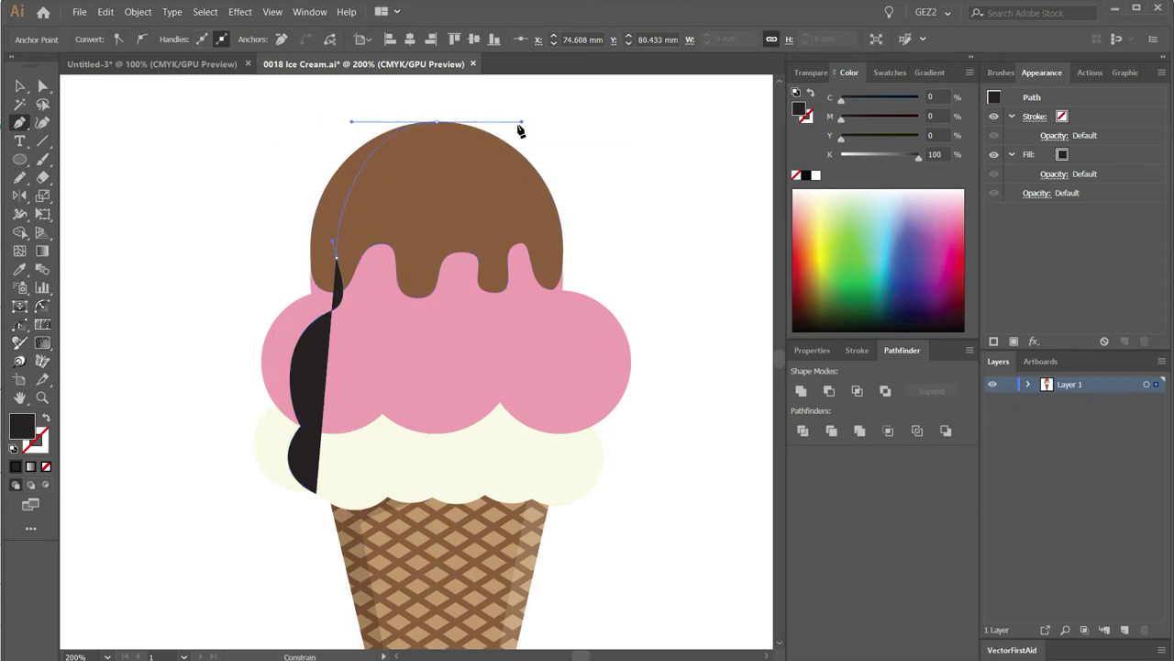
Close the shading shape with points wrapping around outside the scoops' left side.
left_click_drag(192, 173, 178, 188)
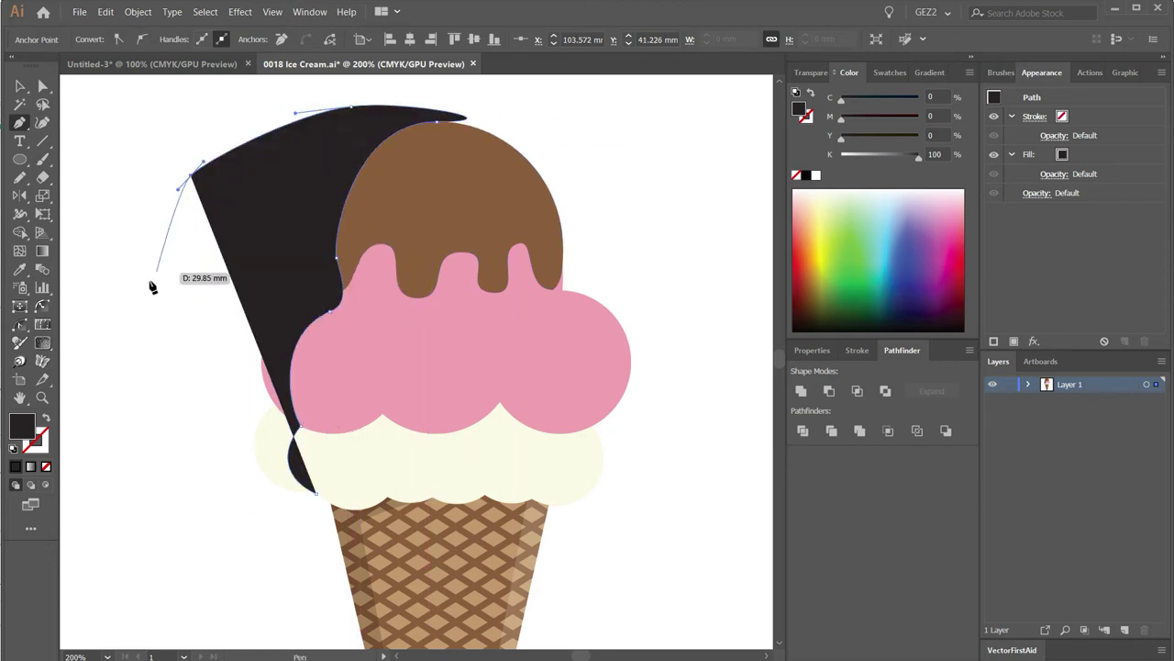
left_click(149, 282)
left_click(122, 412)
left_click(161, 509)
left_click(225, 529)
left_click(255, 526)
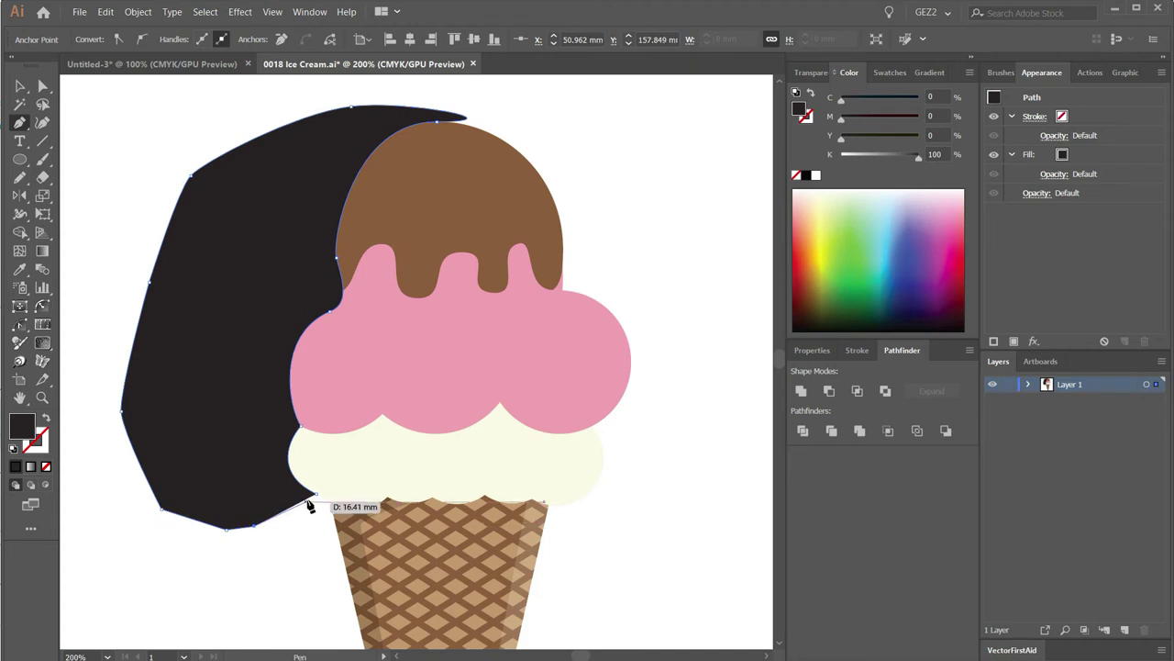
left_click_drag(316, 491, 278, 476)
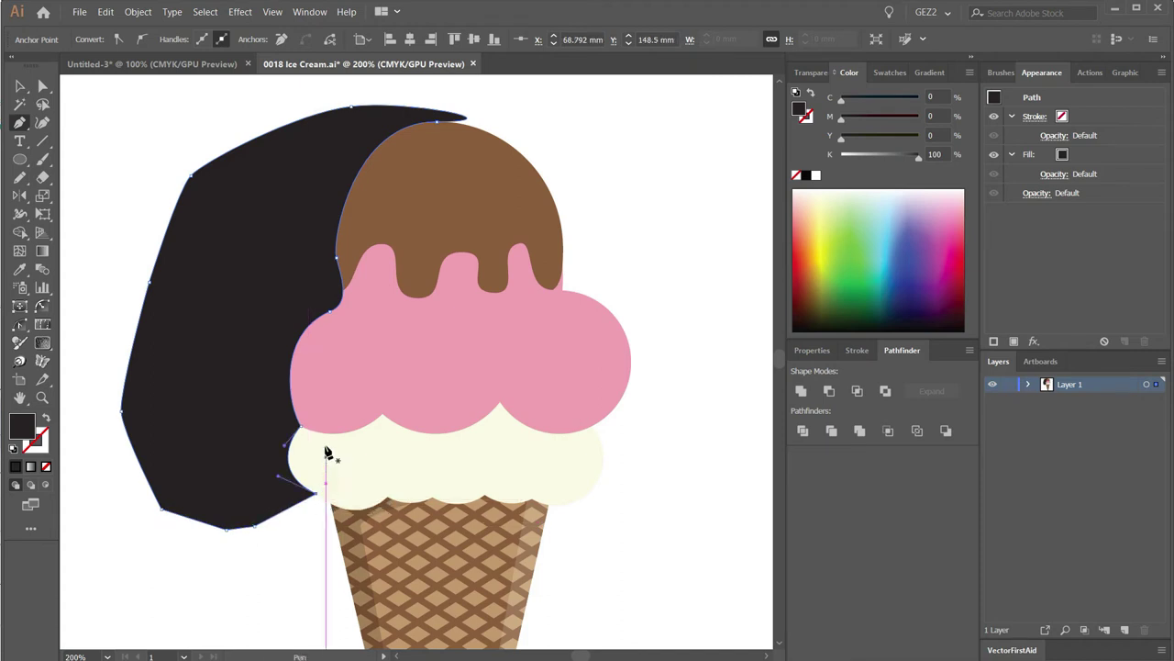
Set the shading shape to Multiply blending at 20% opacity.
left_click(813, 73)
left_click(840, 97)
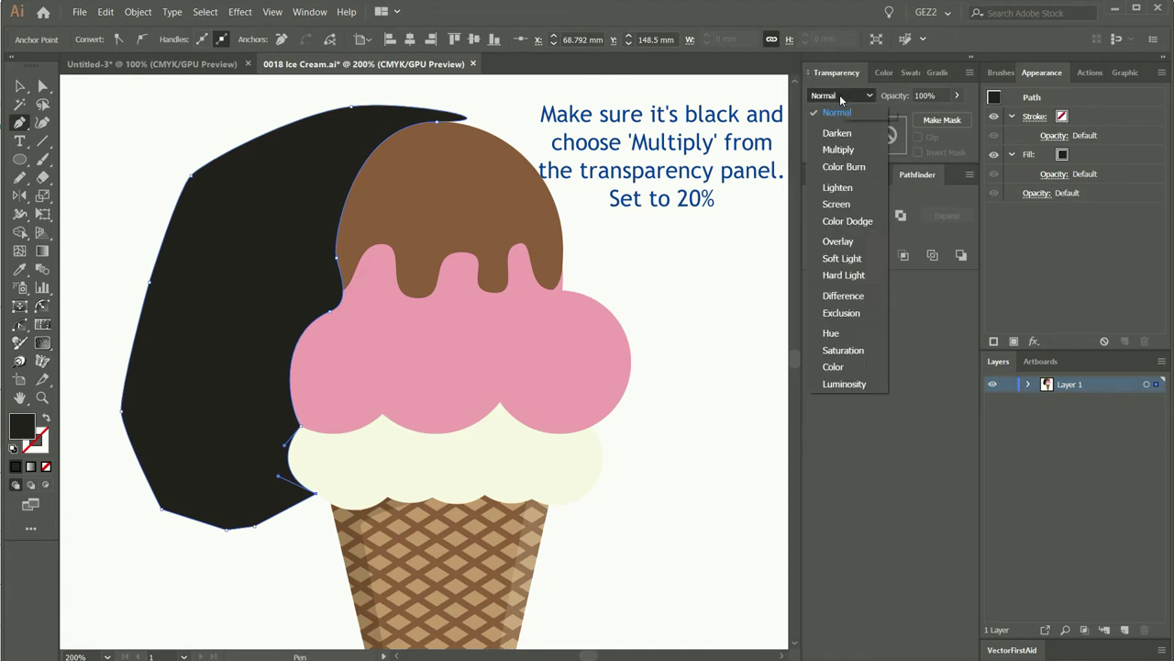
left_click(838, 150)
left_click(925, 96)
type("20")
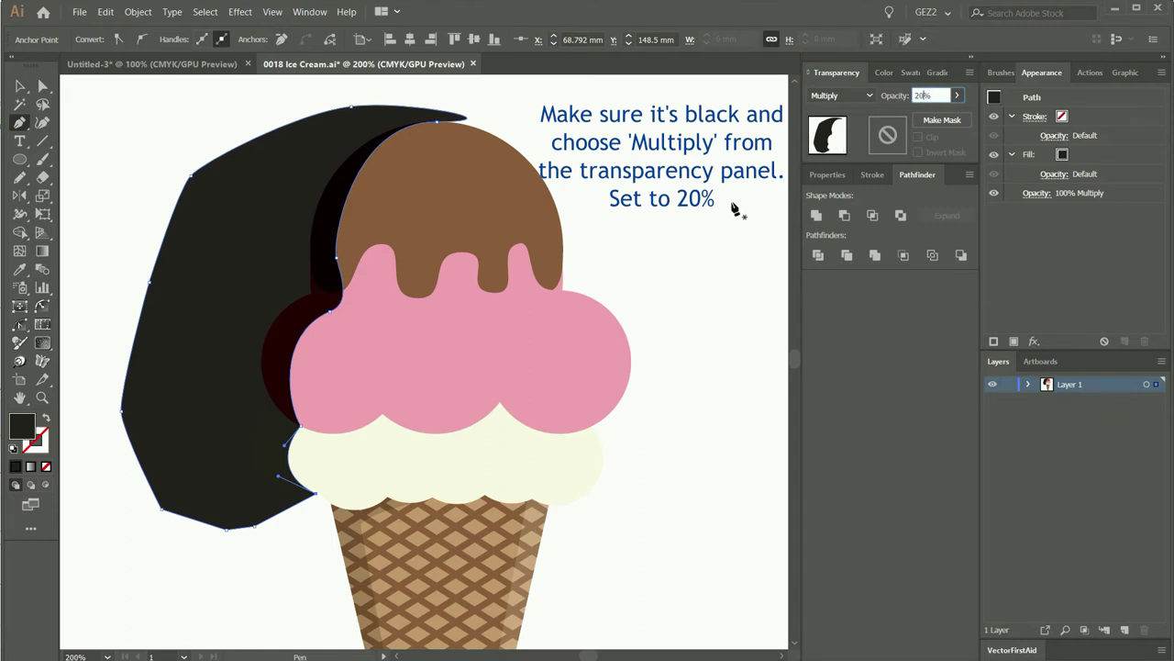
key("Return")
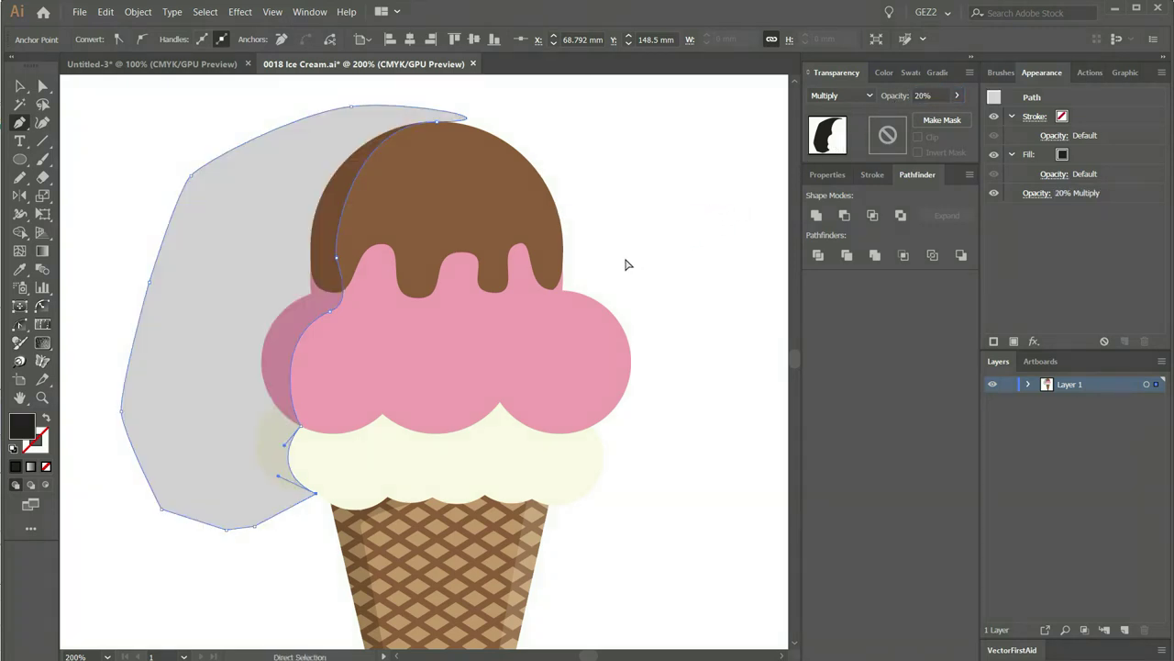
Select the three scoops and grey shadow, then Shape Builder-delete the shadow outside the scoops.
left_click(626, 264)
left_click(461, 463)
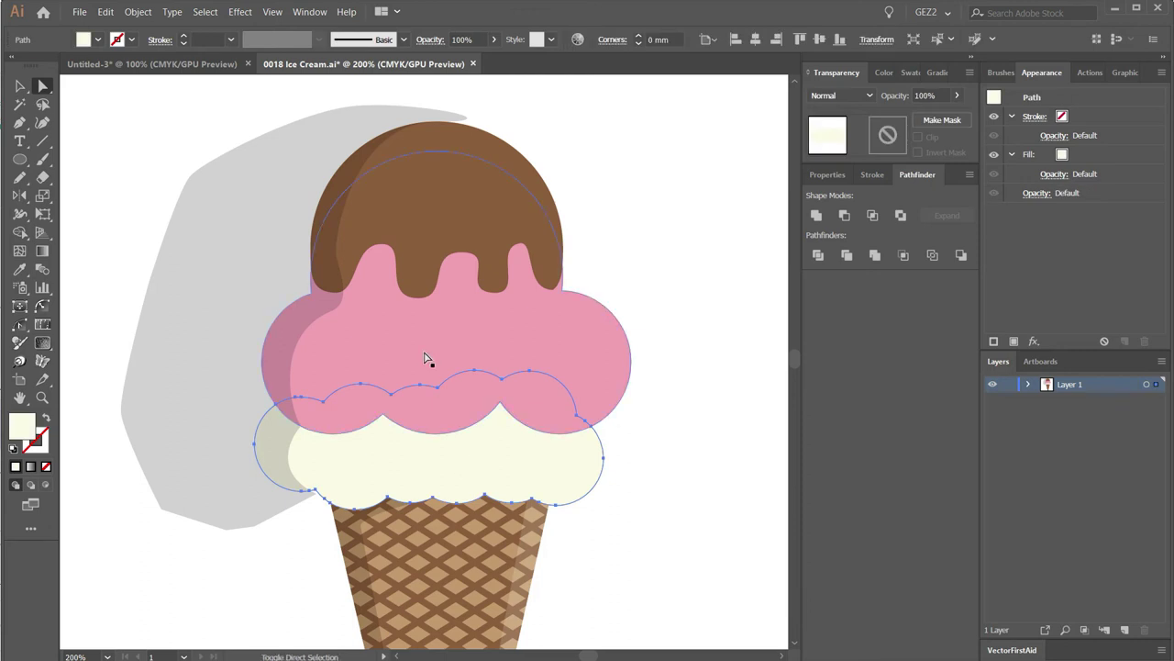
left_click(425, 346, "shift")
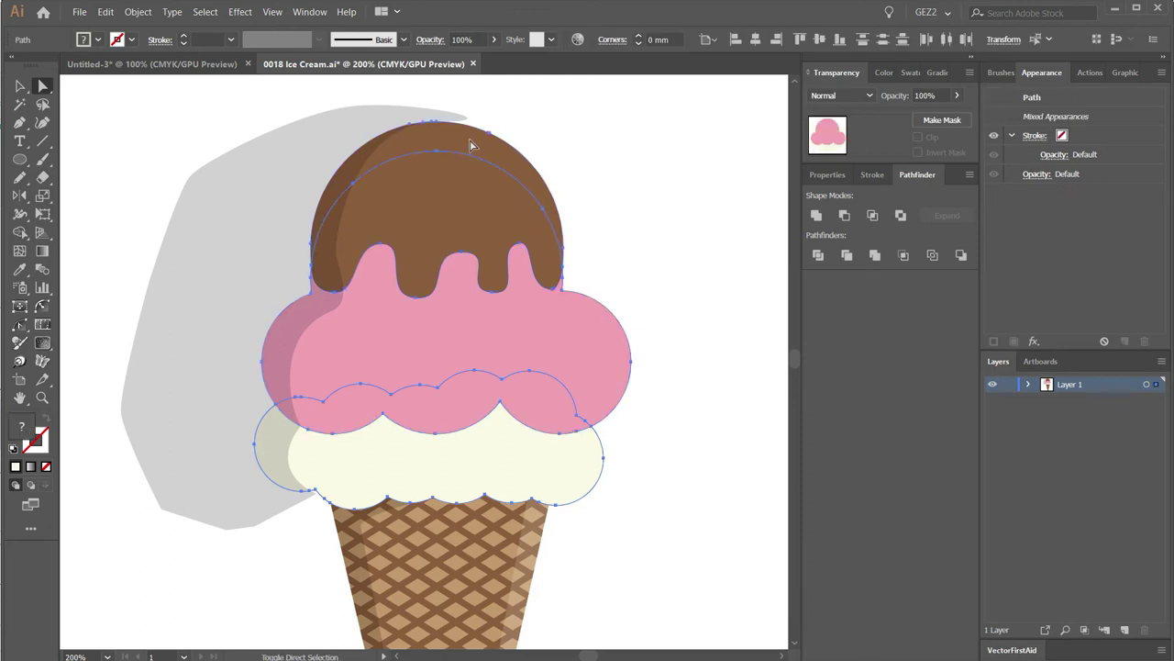
left_click(283, 166, "shift")
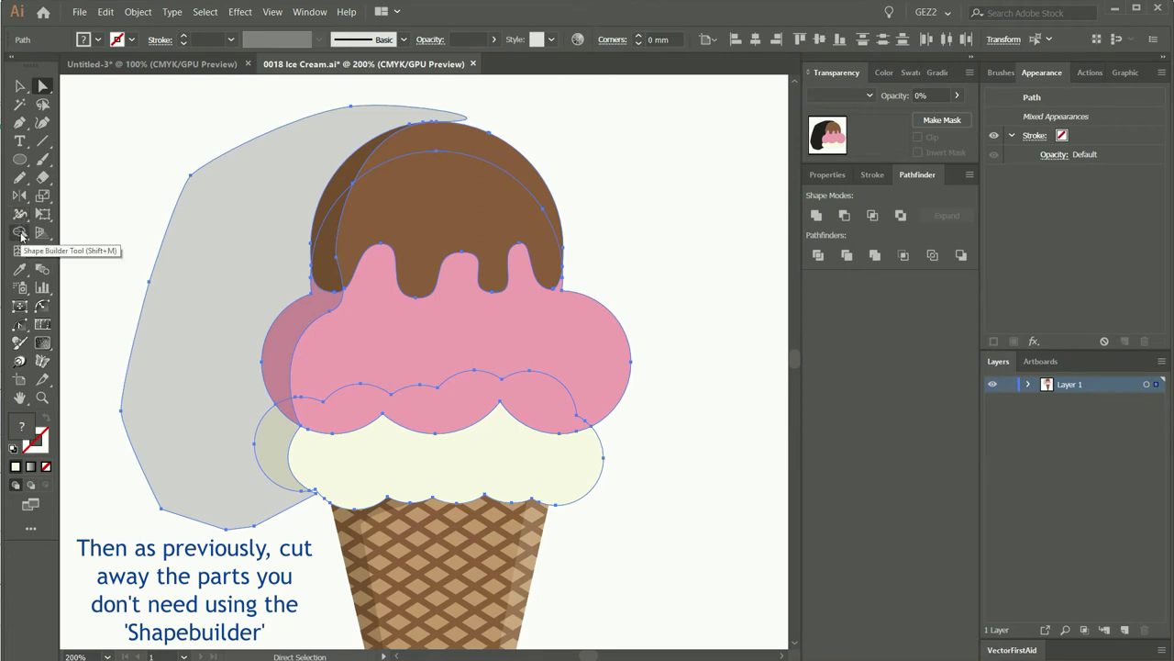
left_click(22, 233)
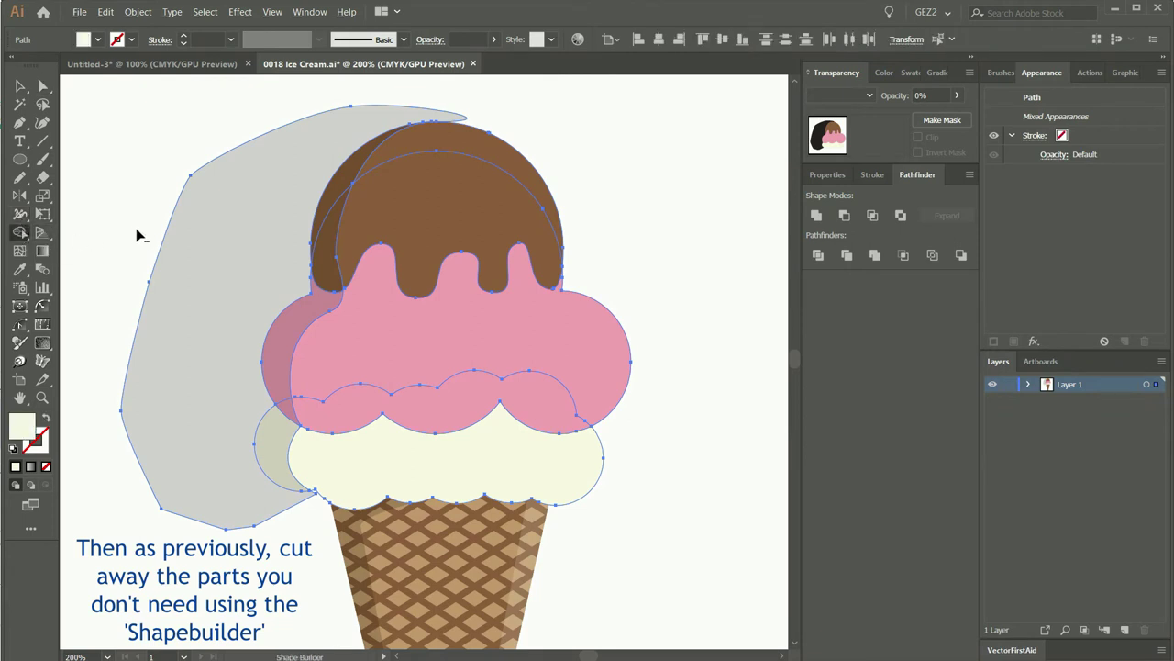
left_click(176, 254, "alt")
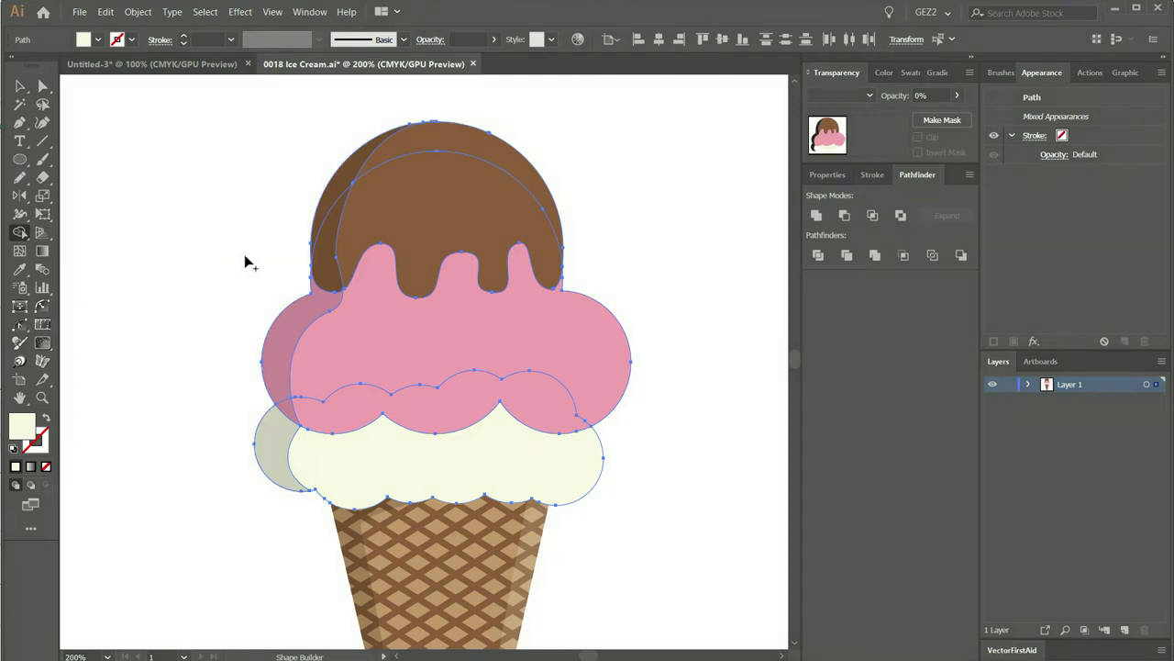
left_click(653, 254)
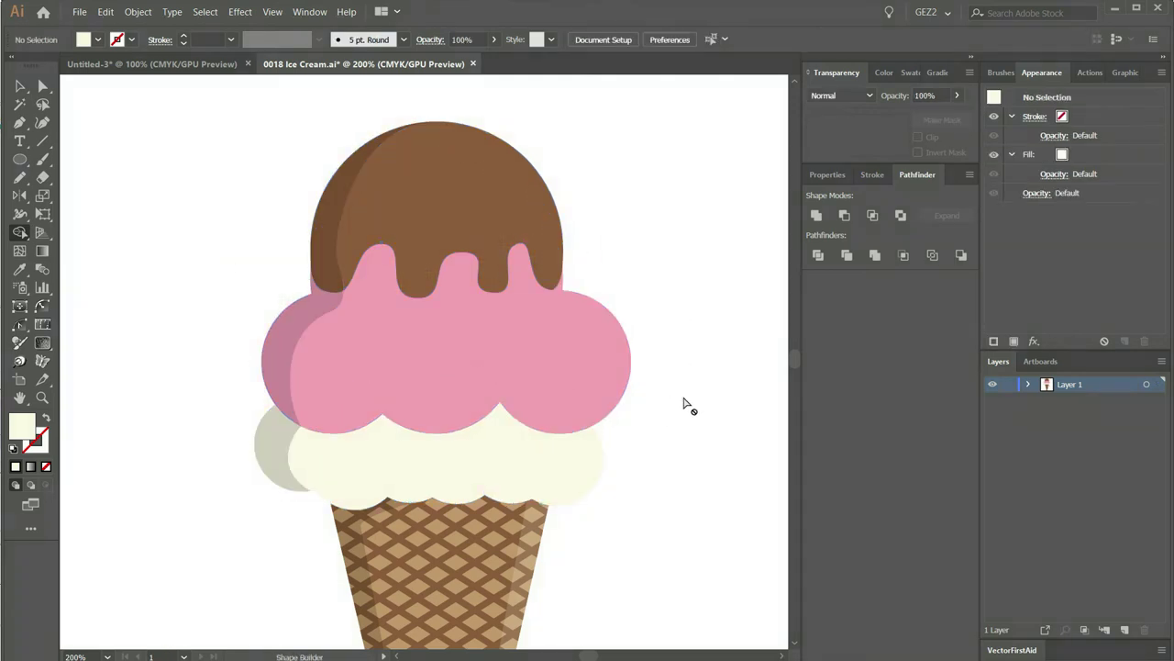
Start a highlight path curving up the scoops' right edges to the chocolate top.
left_click(19, 122)
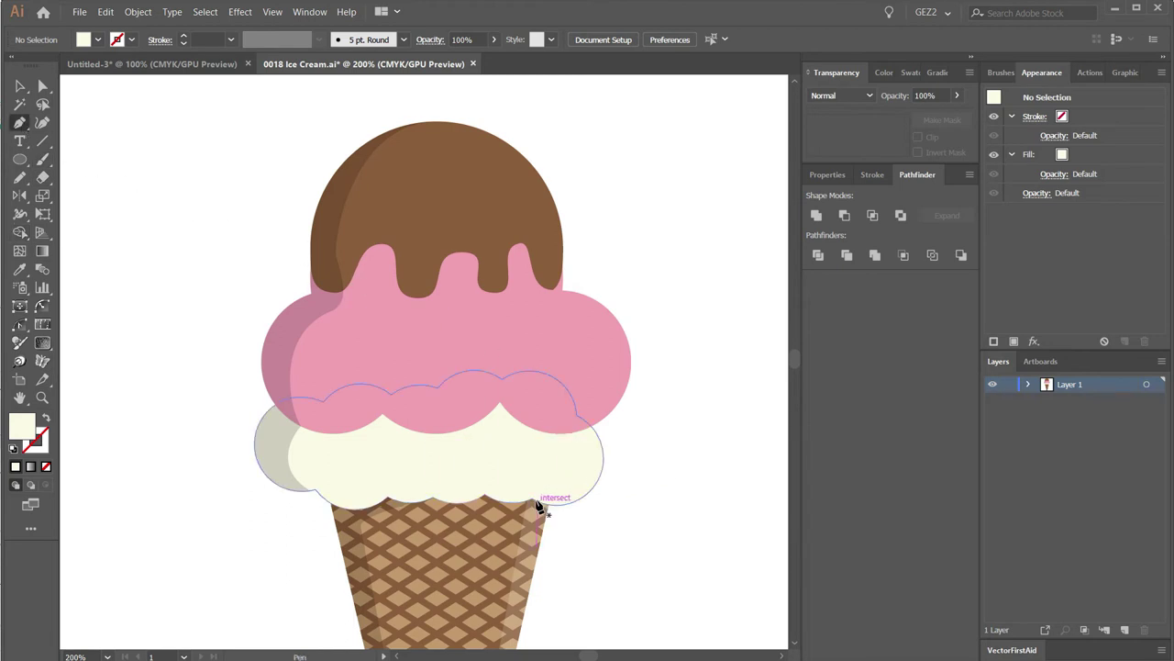
left_click_drag(537, 498, 562, 489)
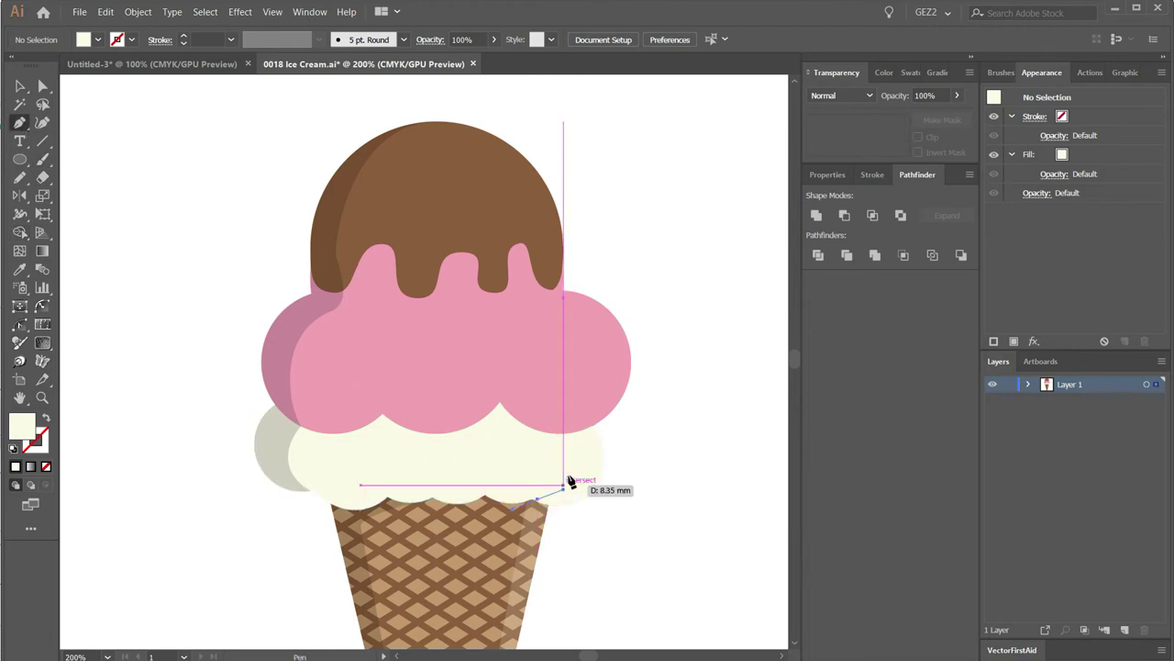
left_click(576, 430)
left_click_drag(577, 431, 603, 401)
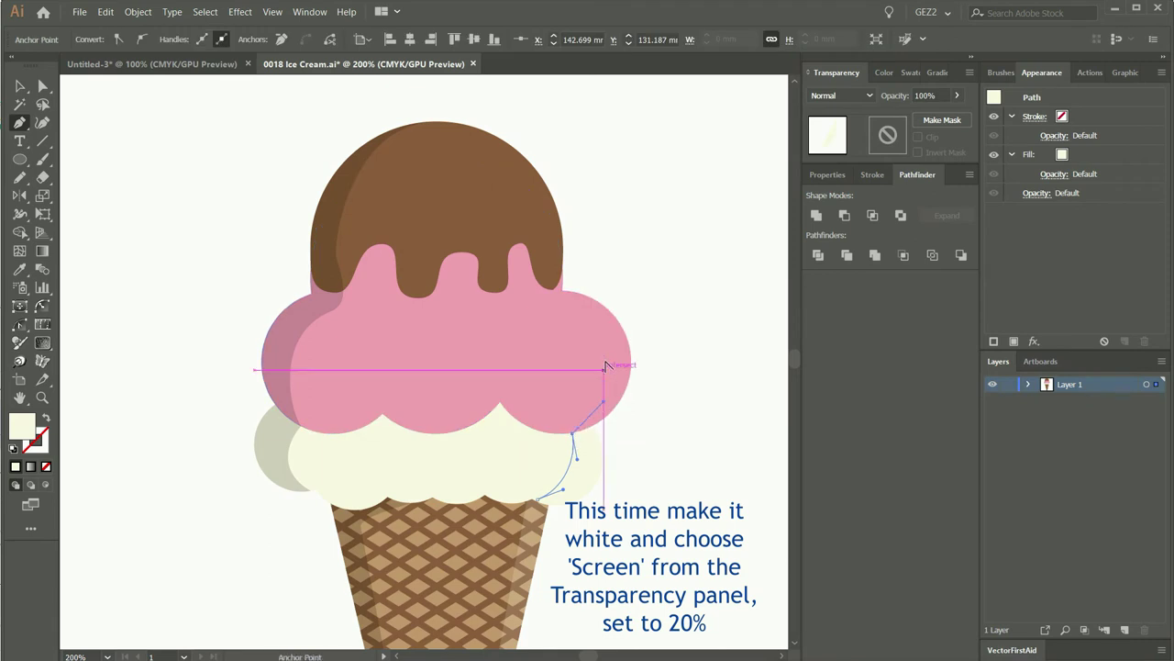
left_click_drag(556, 293, 502, 263)
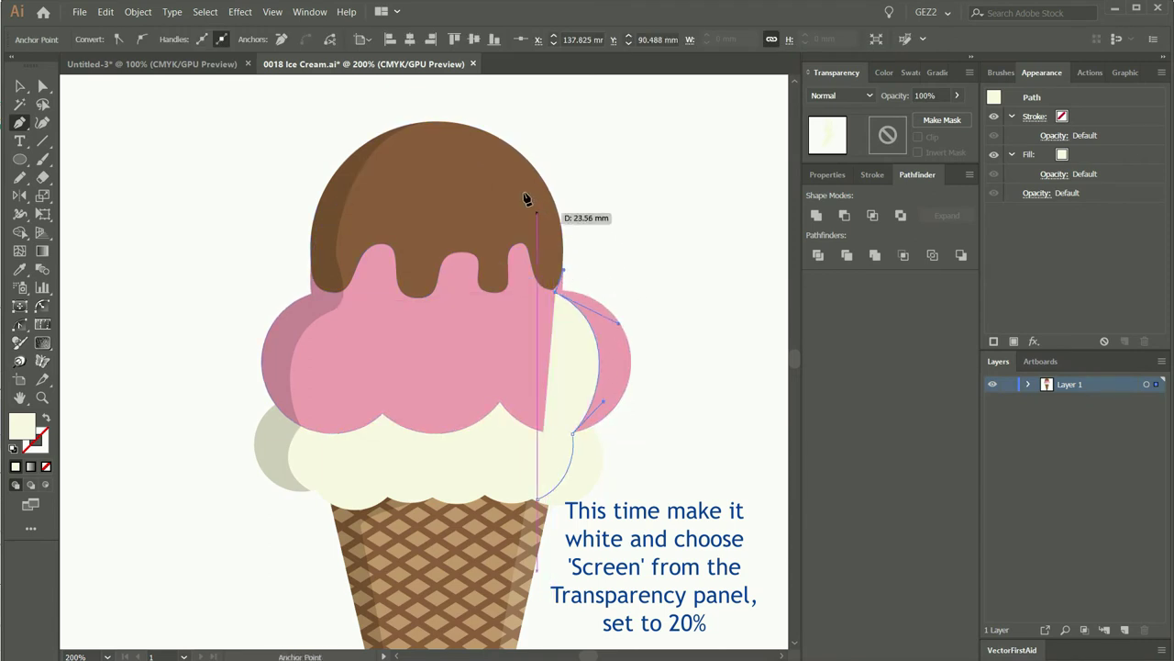
left_click_drag(469, 124, 409, 111)
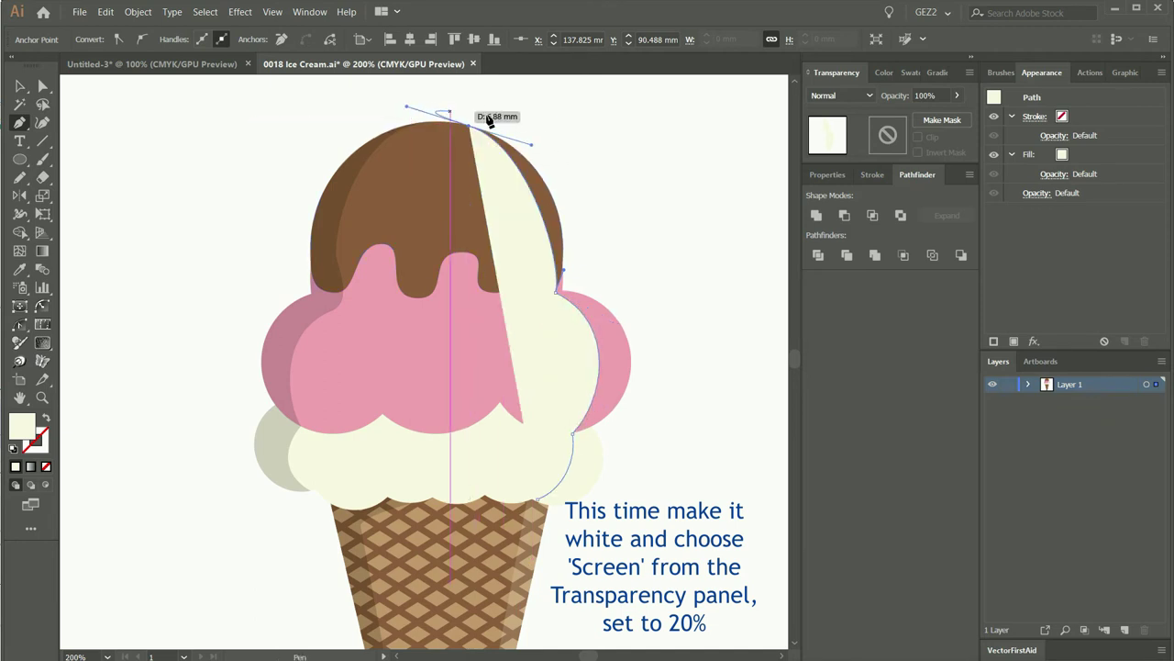
left_click_drag(569, 121, 624, 133)
Close the highlight shape with outer points wrapping around the scoops' right side.
left_click(731, 287)
left_click(728, 433)
left_click(633, 548)
left_click_drag(539, 502, 577, 458)
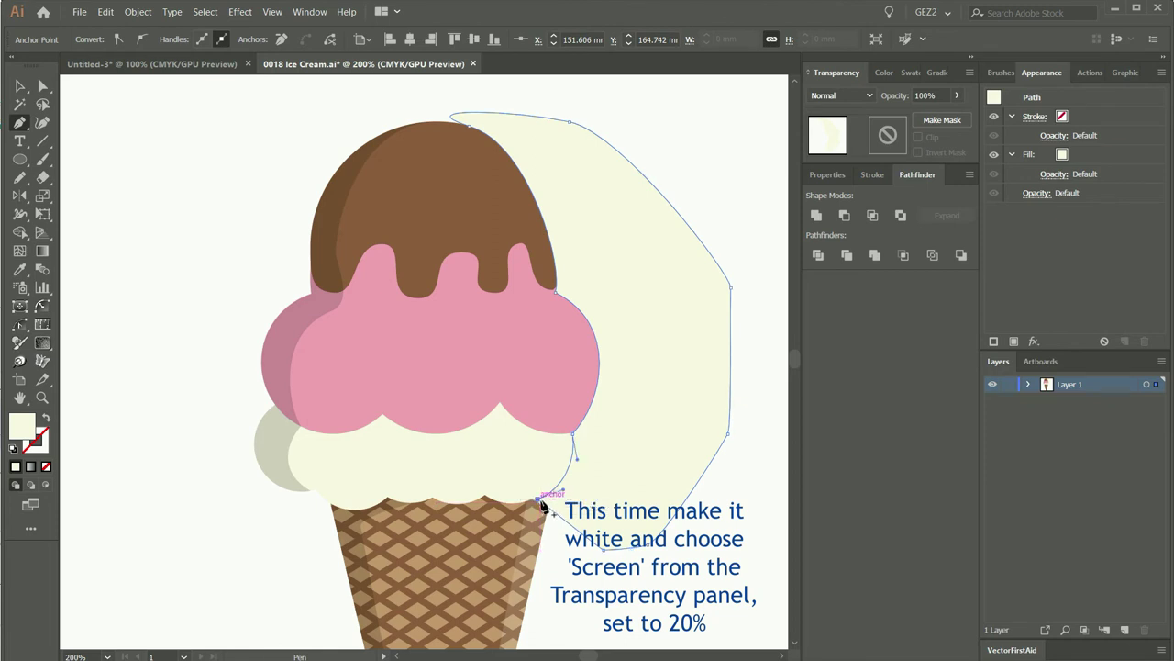
Fill the highlight white and set it to Screen blending at 20% opacity.
left_click(882, 72)
left_click(812, 175)
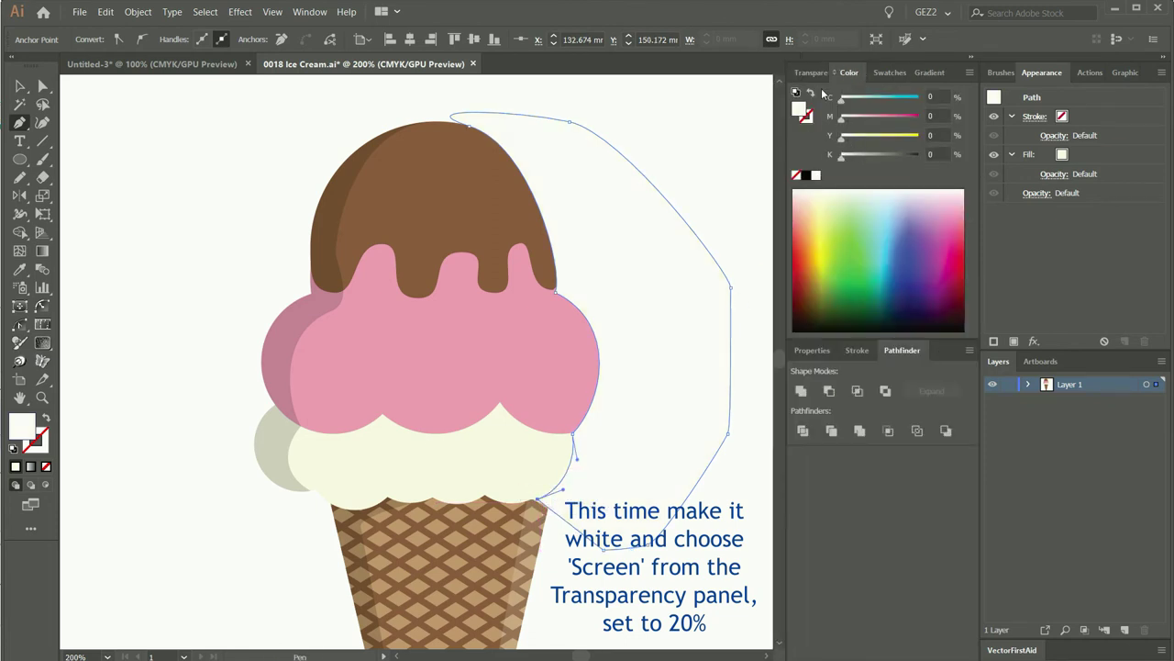
left_click(815, 73)
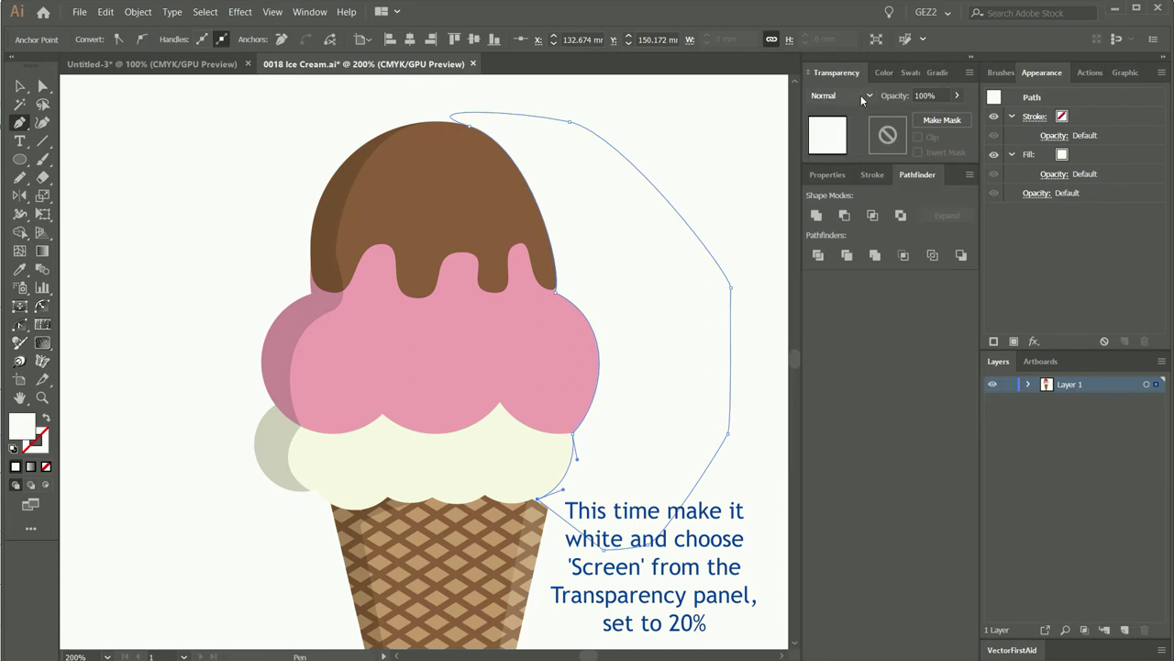
left_click(862, 97)
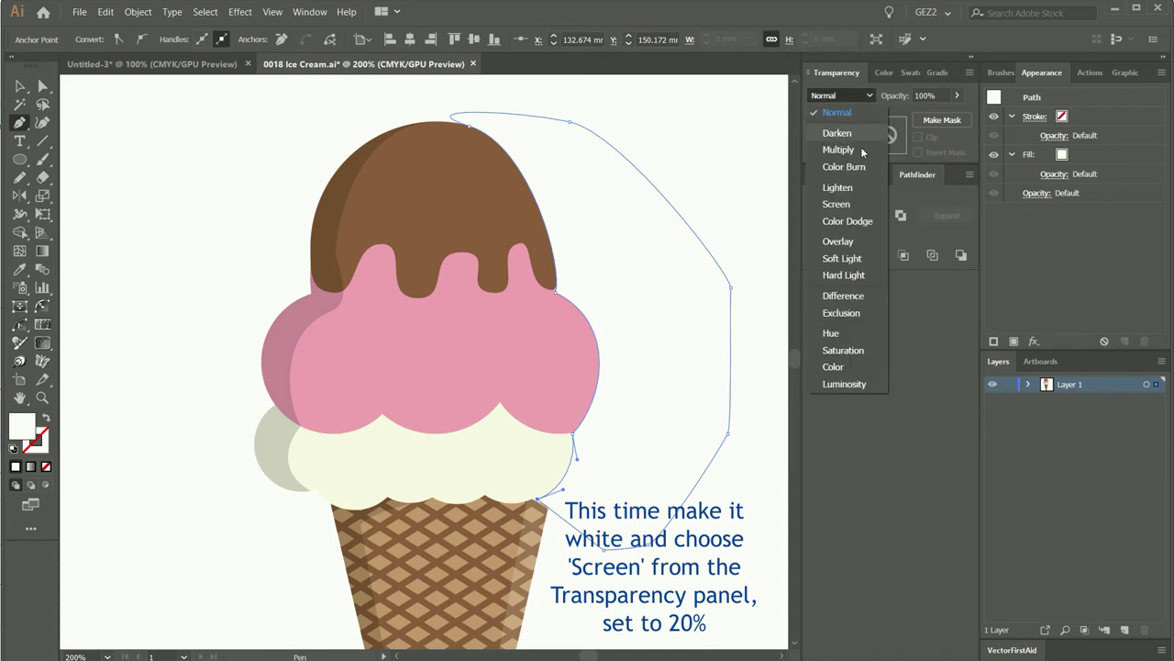
left_click(838, 205)
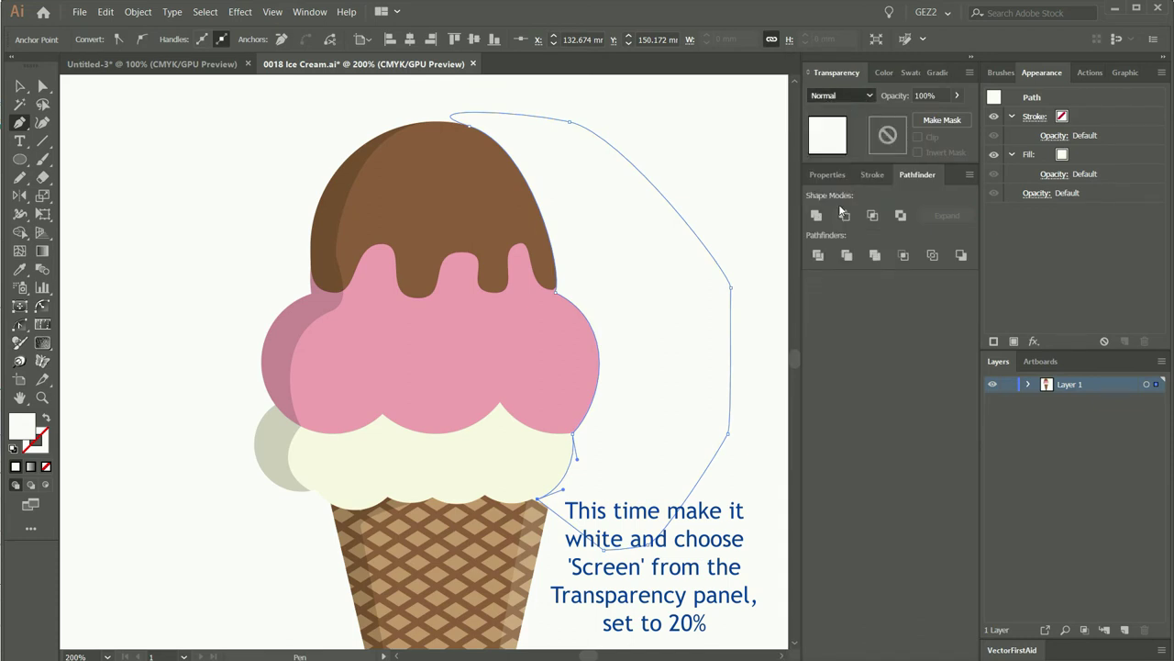
left_click(927, 96)
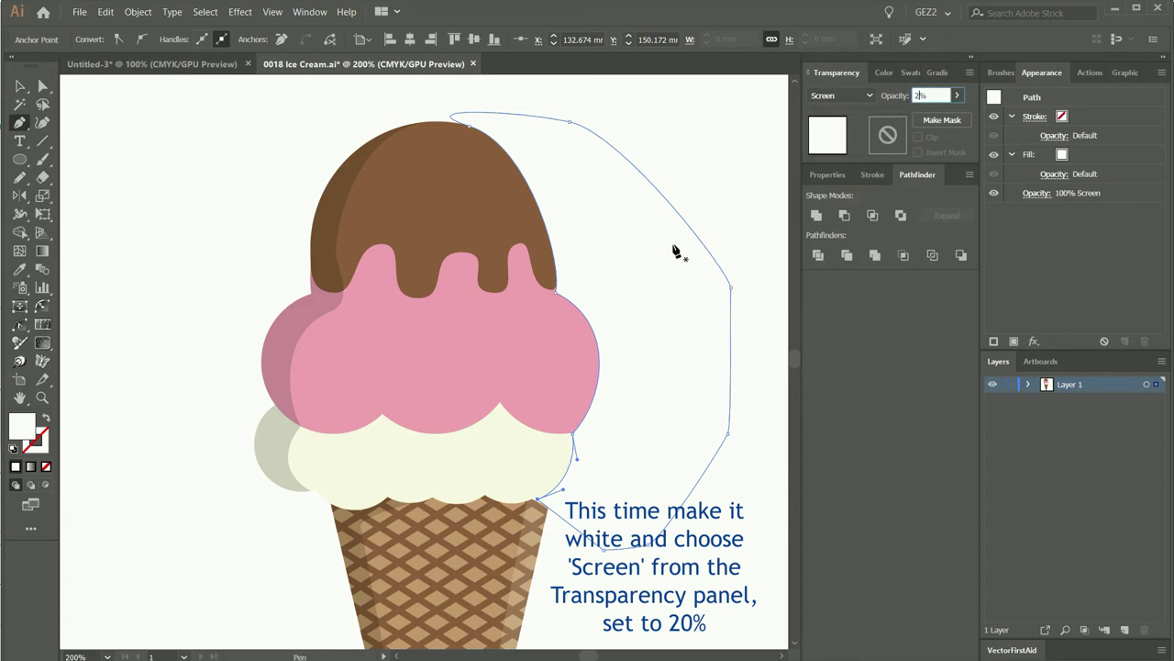
type("0")
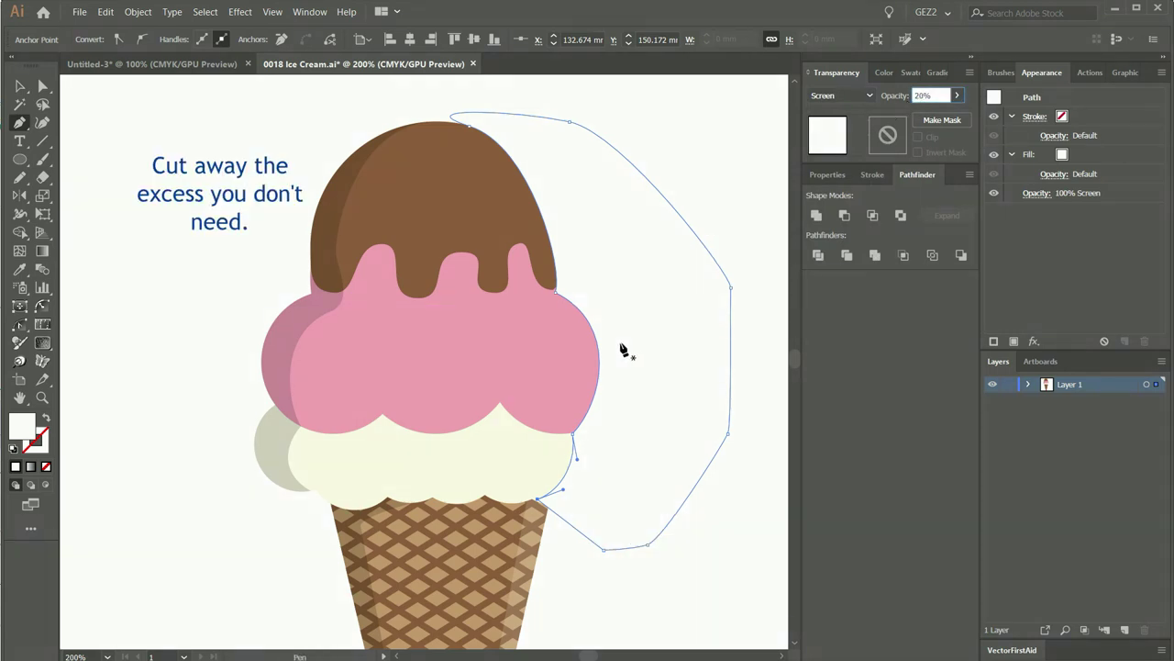
key("Return")
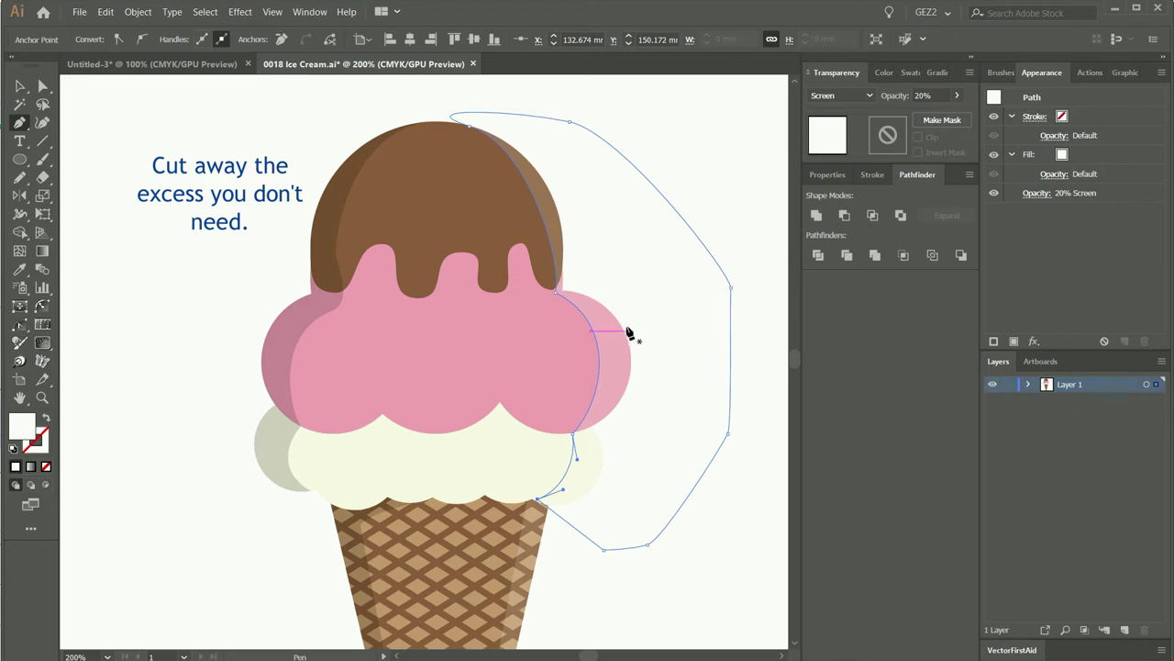
Select the scoops and highlight, then Shape Builder-delete the highlight outside the ice cream.
left_click(459, 288, "shift")
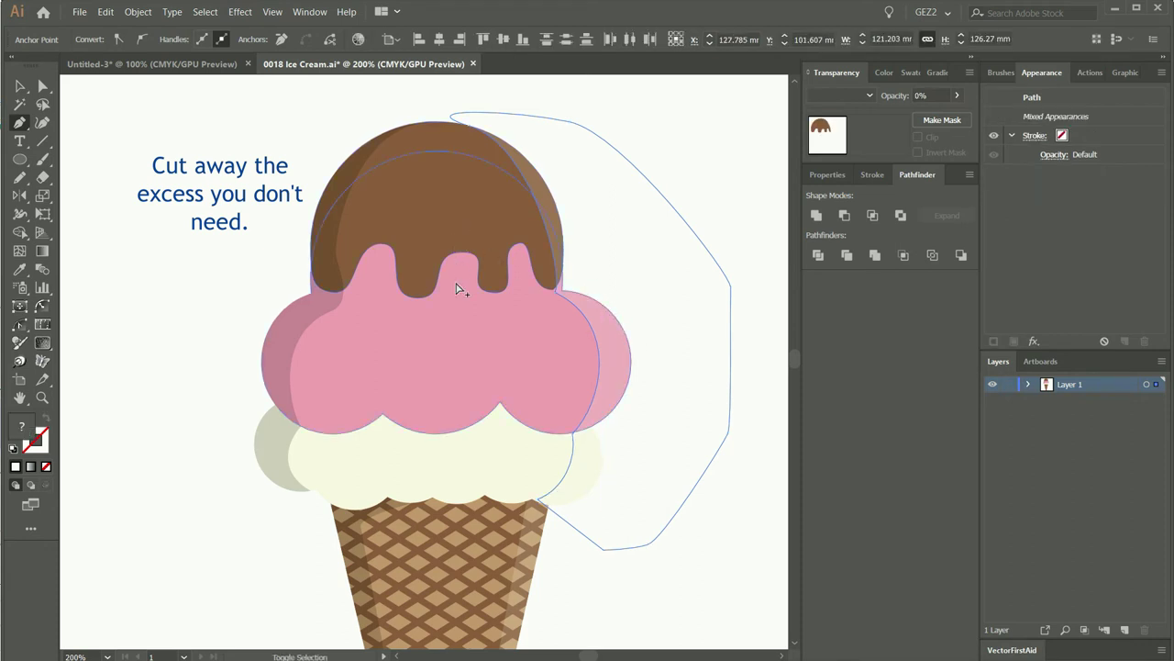
left_click(466, 440, "shift")
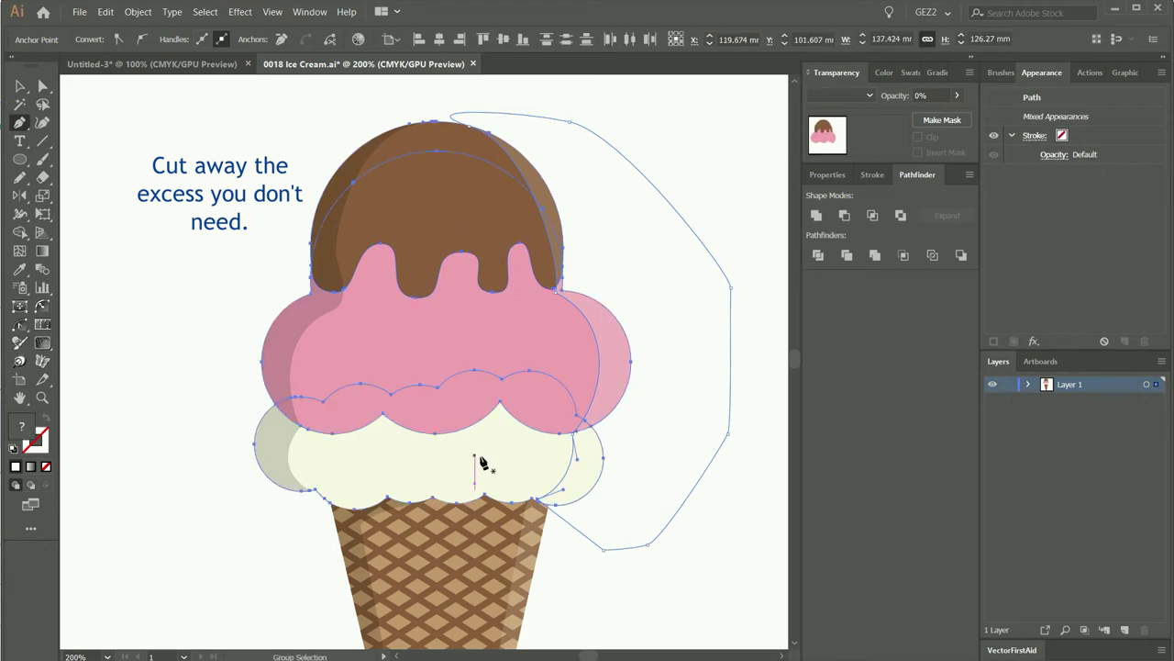
left_click(19, 232)
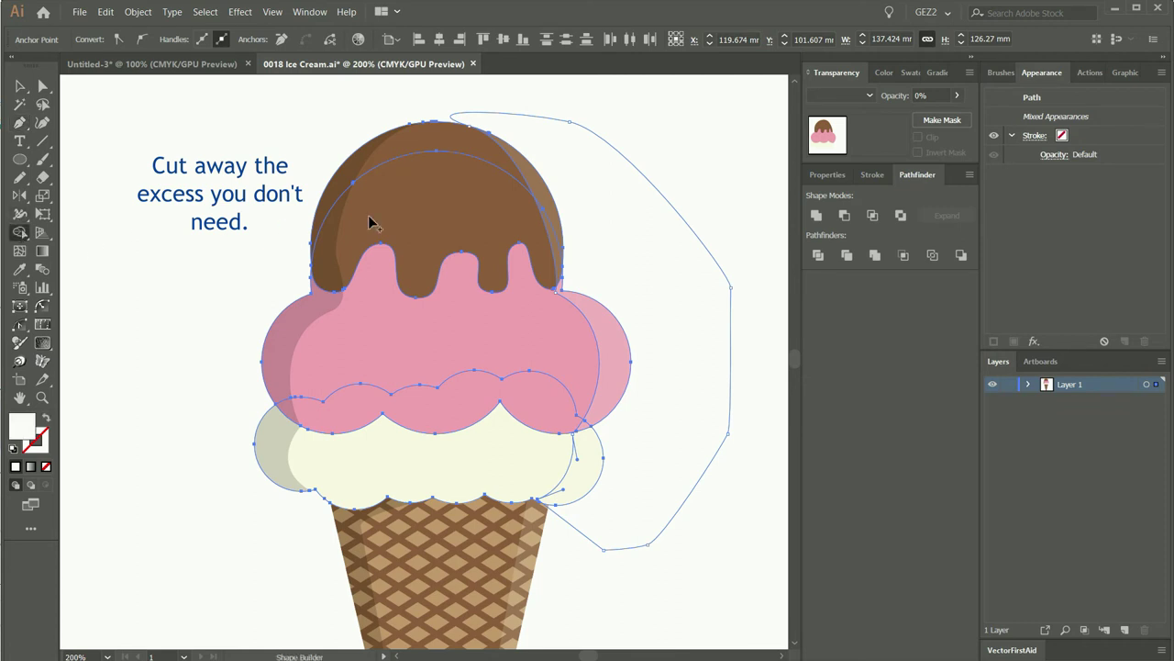
left_click(640, 189, "alt")
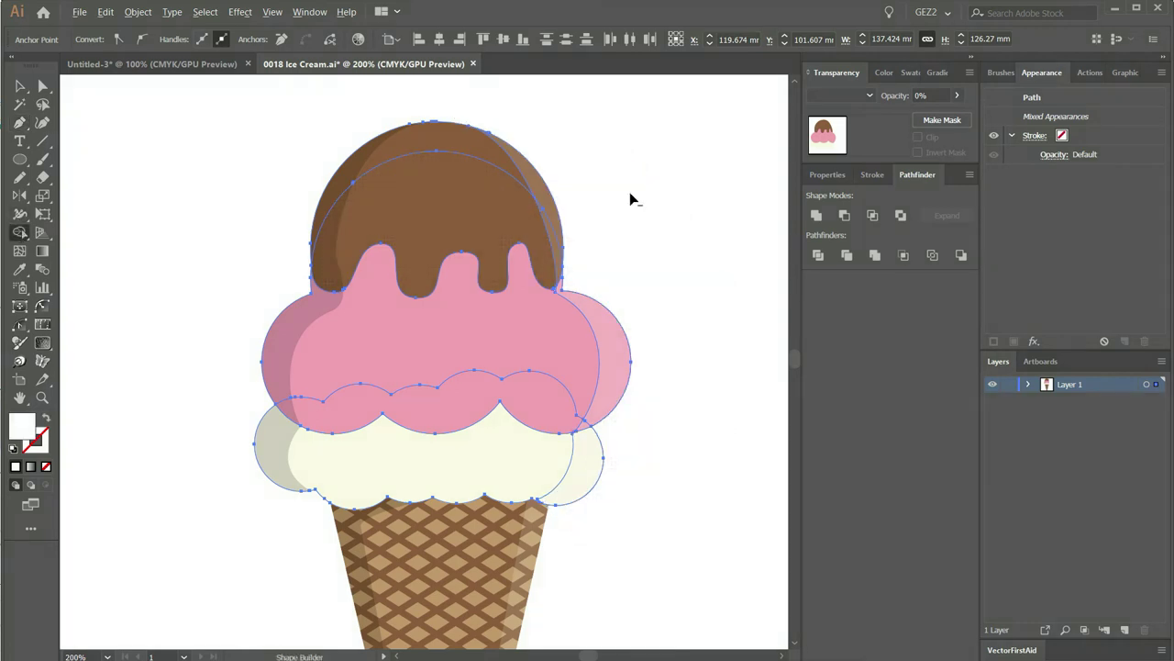
key("ctrl+shift+a")
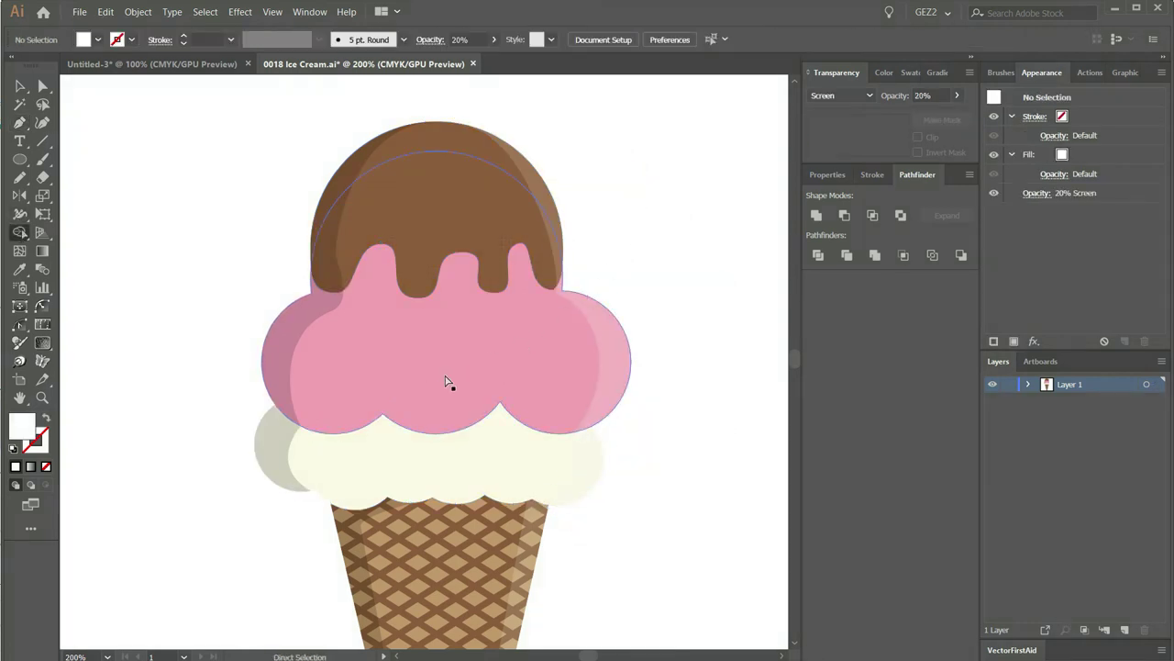
left_click(446, 382, "ctrl+alt")
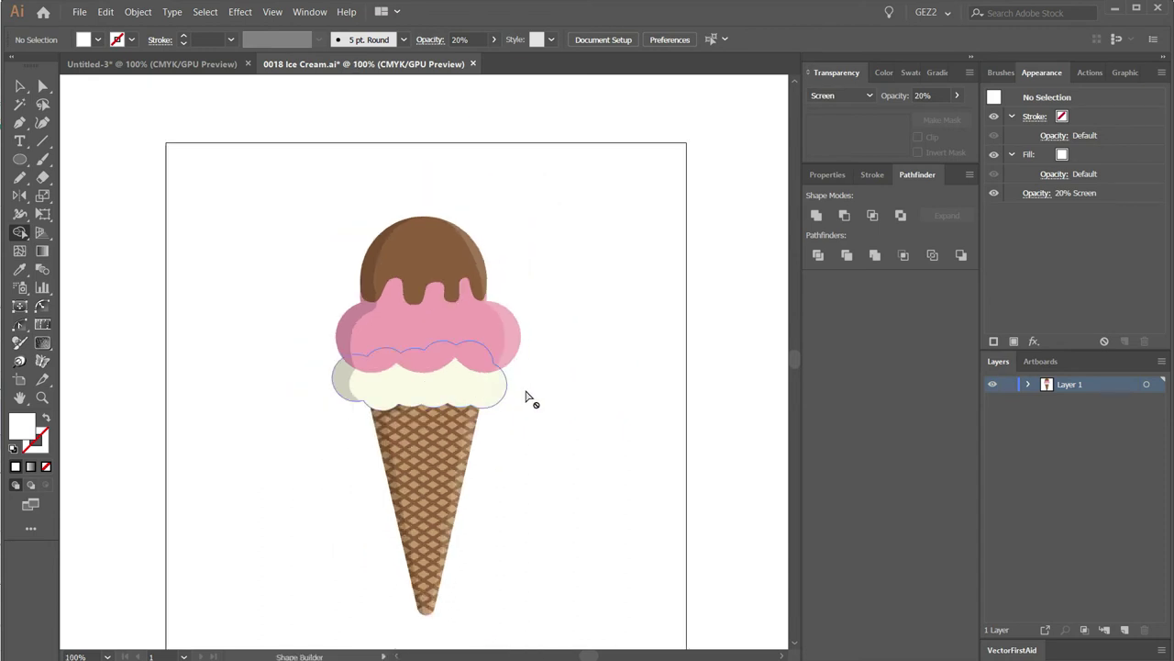
Zoom onto the top scoops and begin a highlight path across the pink scoop's middle.
left_click_drag(265, 197, 550, 358)
key("a")
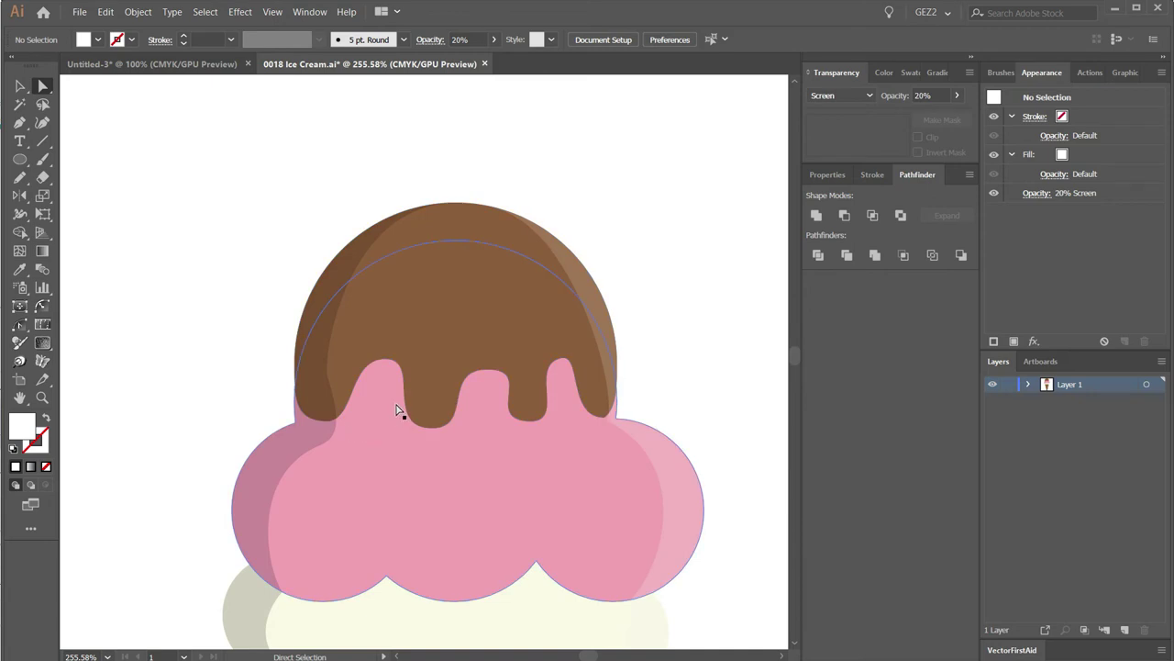
left_click_drag(450, 462, 452, 365)
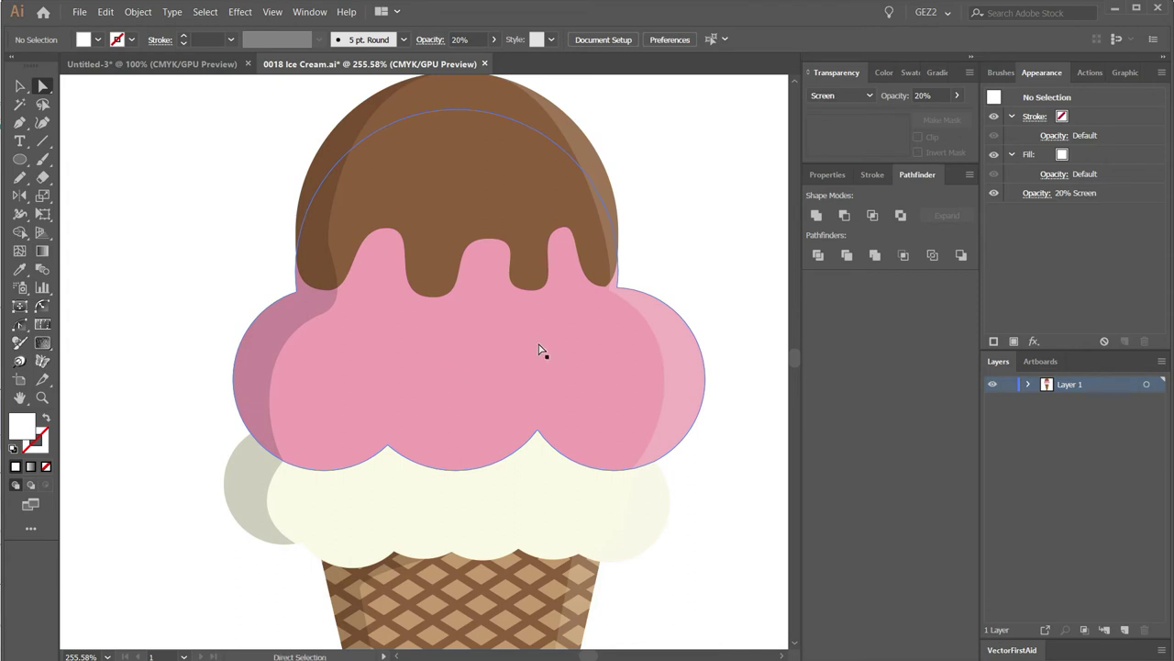
key("p")
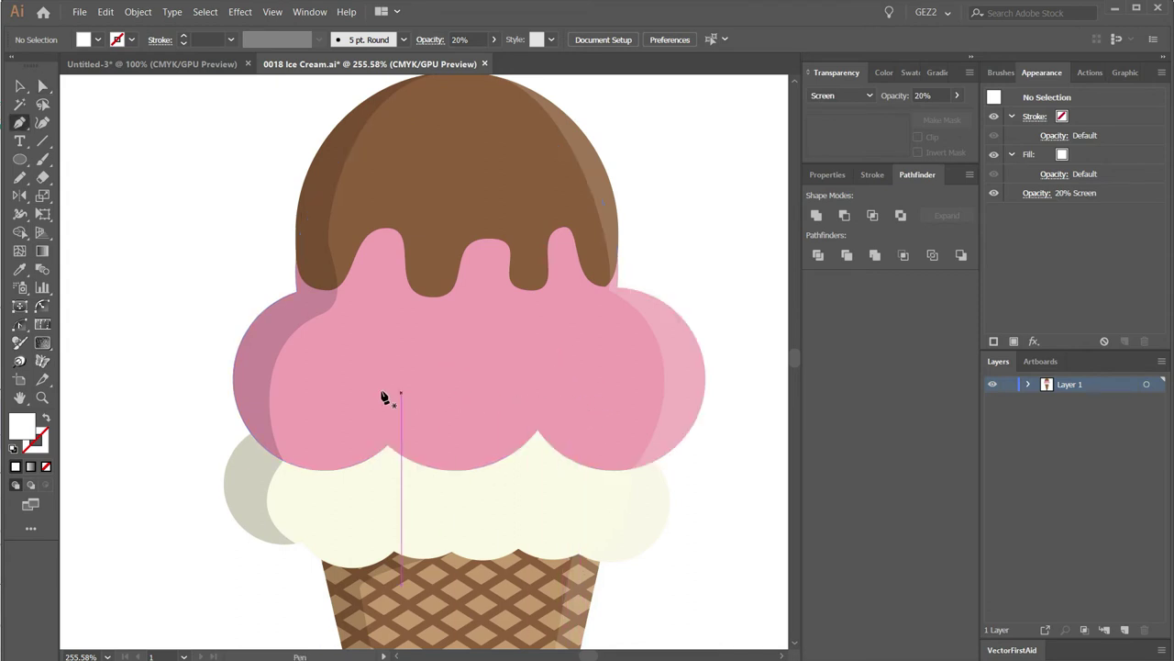
left_click(370, 326)
mouse_move(376, 374)
left_mouse_down()
mouse_move(407, 360)
mouse_move(469, 385)
mouse_move(529, 349)
left_mouse_up()
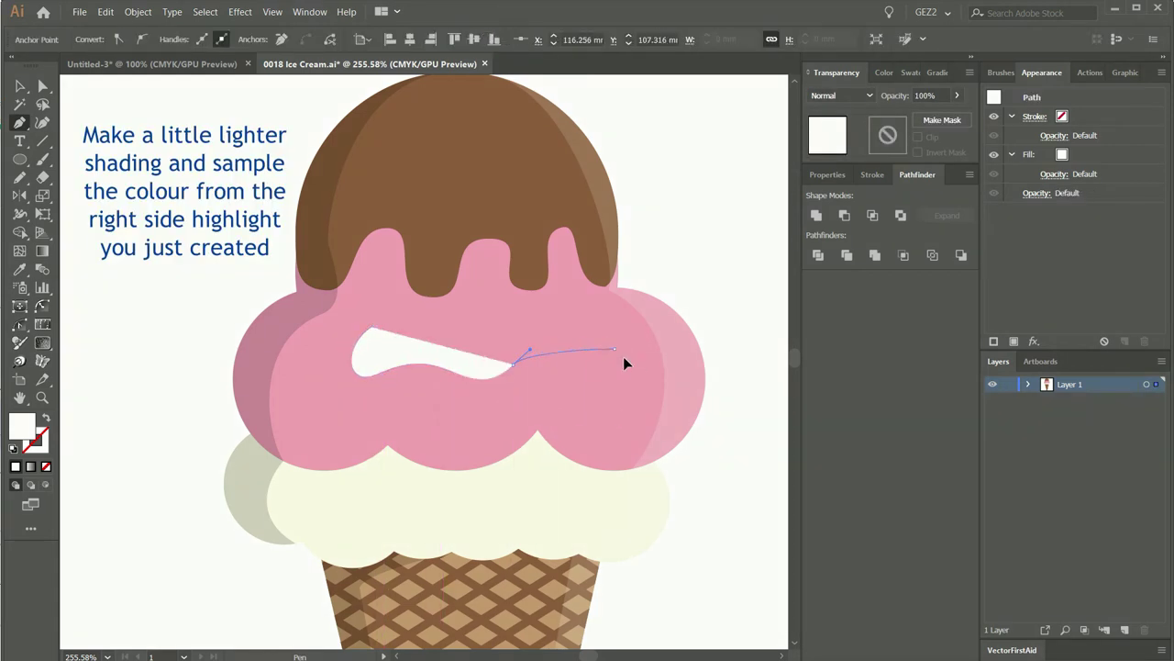
Close the pink scoop highlight band and eyedrop the white Screen 20% fill onto it.
left_click_drag(614, 345, 647, 362)
left_click_drag(612, 309, 530, 314)
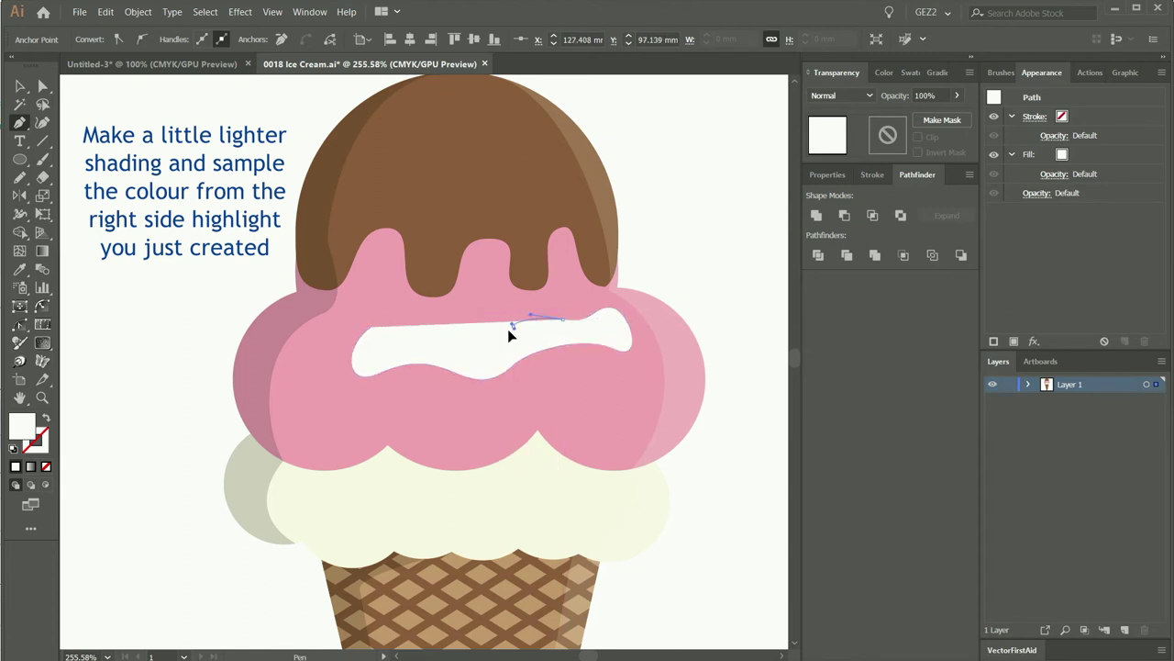
left_click_drag(444, 332, 411, 323)
left_click(359, 346)
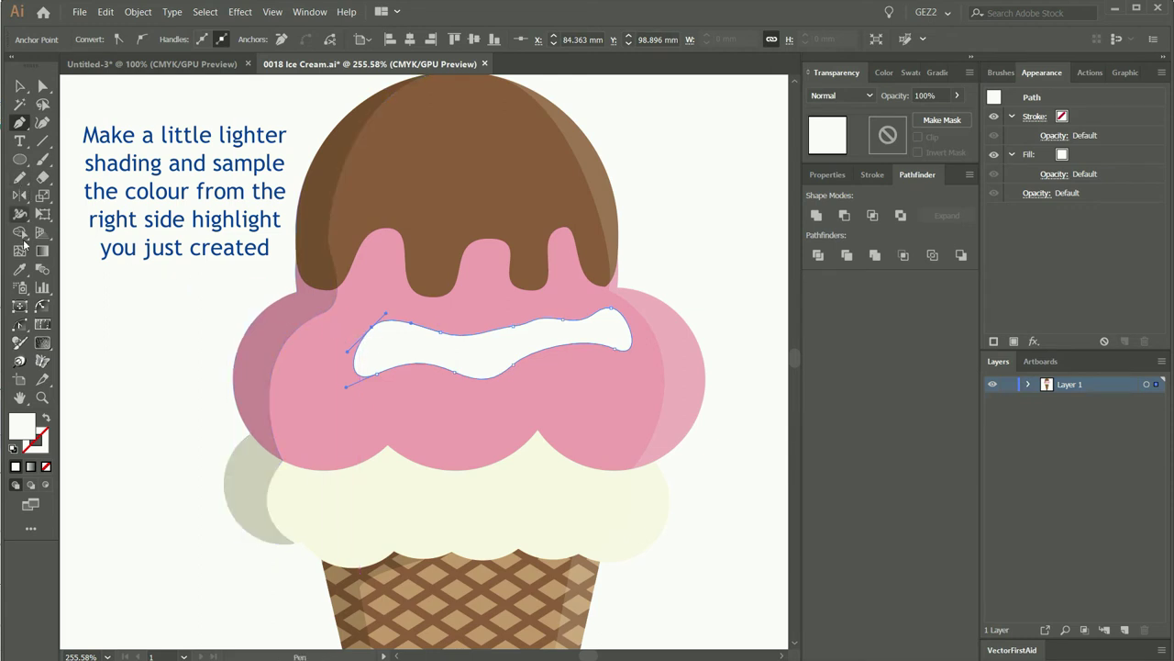
left_click(27, 272)
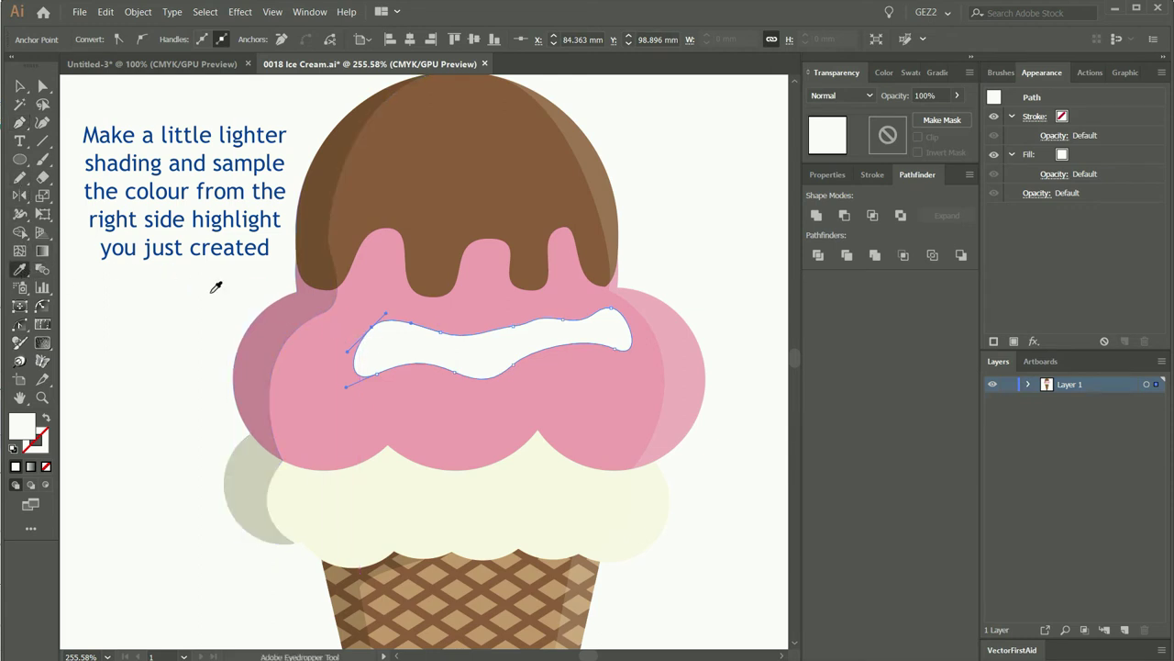
left_click(680, 338)
key("ctrl+shift+a")
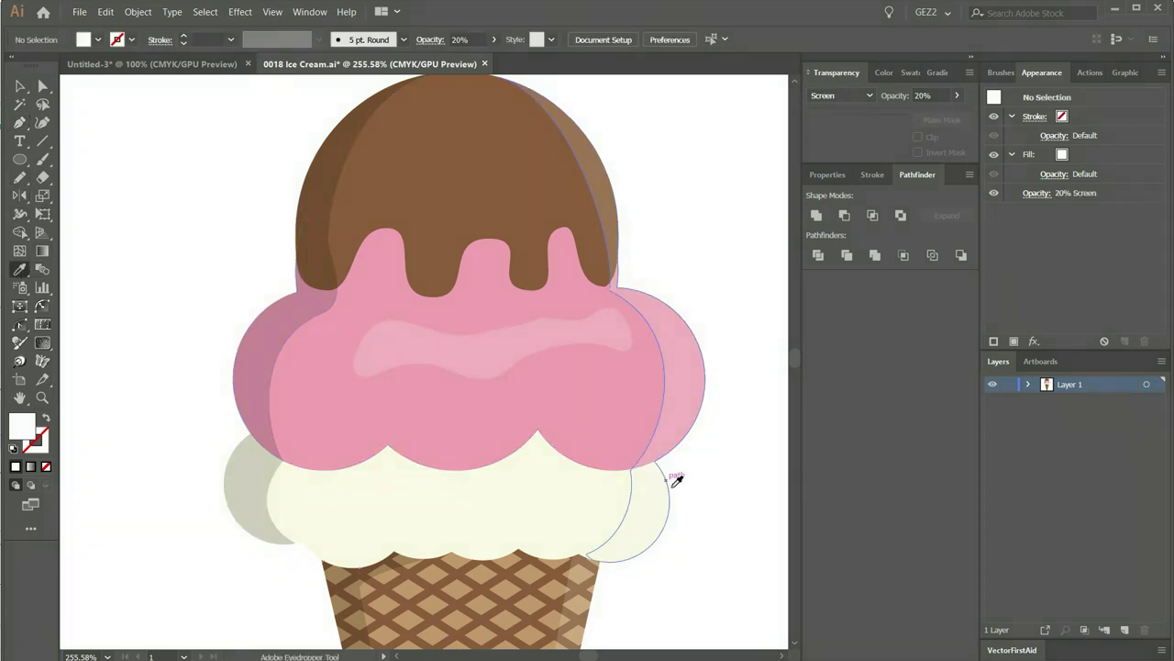
left_click_drag(637, 290, 618, 354)
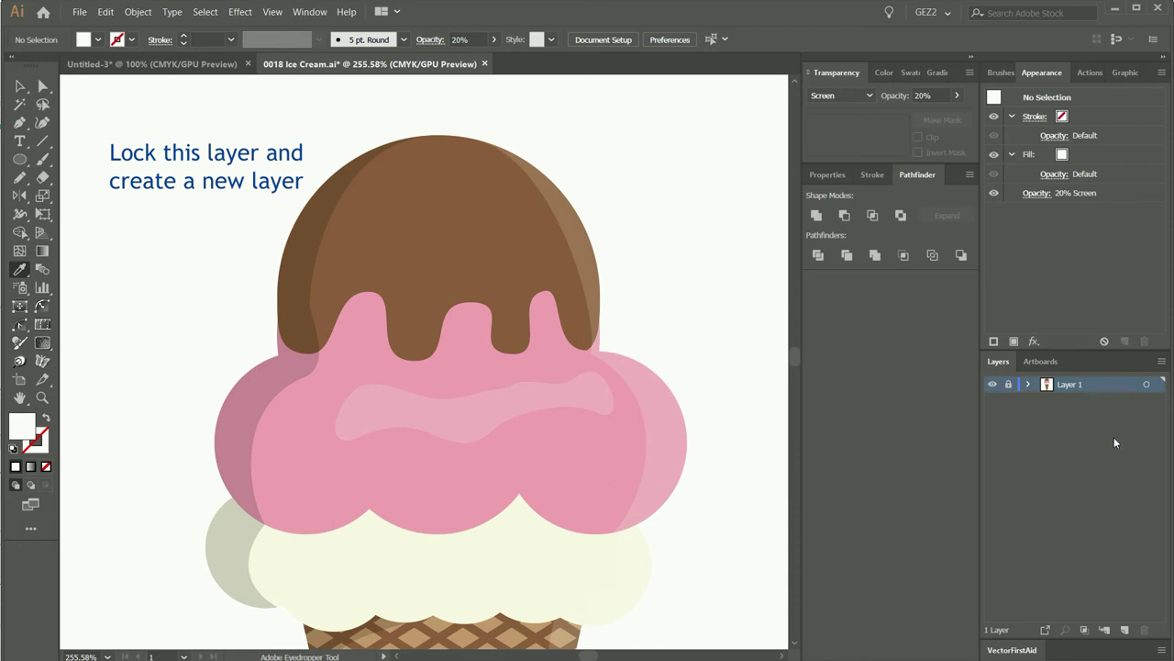
Add Layer 2 above the locked layer and switch to a white 4 pt stroke with no fill.
left_click(1126, 630)
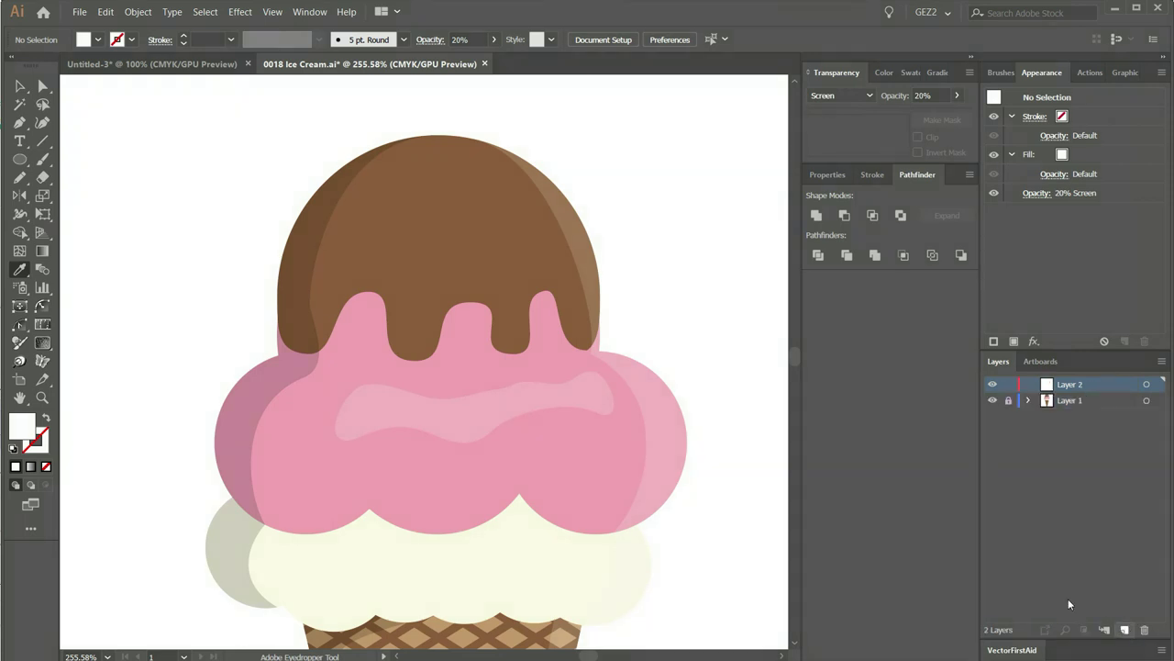
left_click(47, 419)
left_click(43, 448)
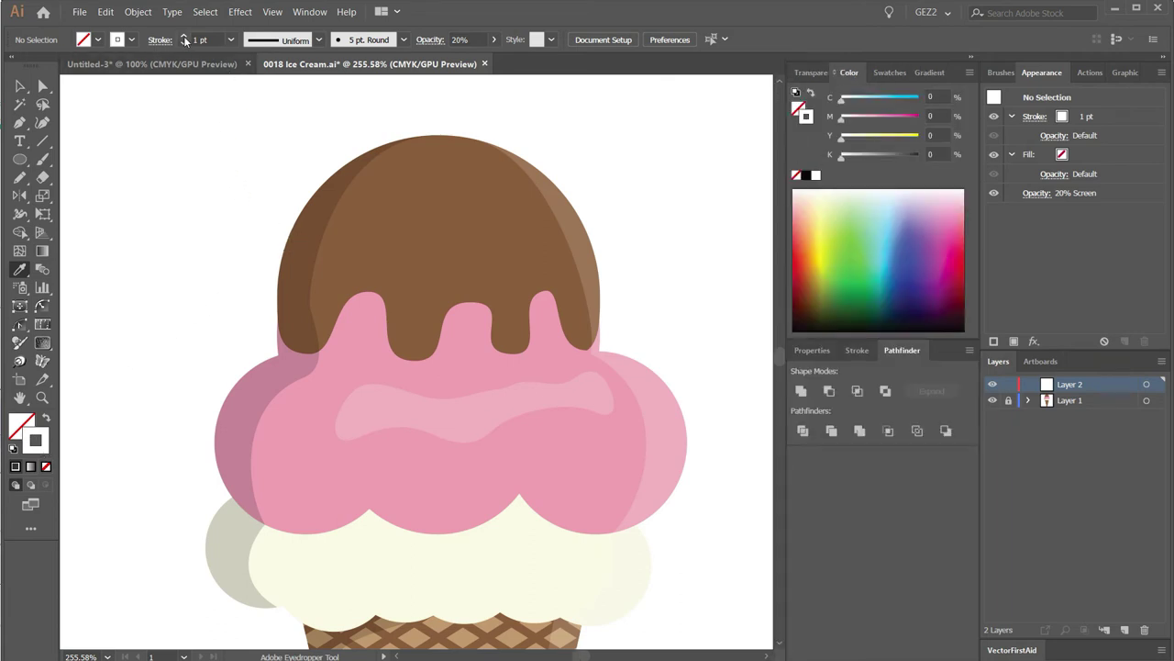
key("p")
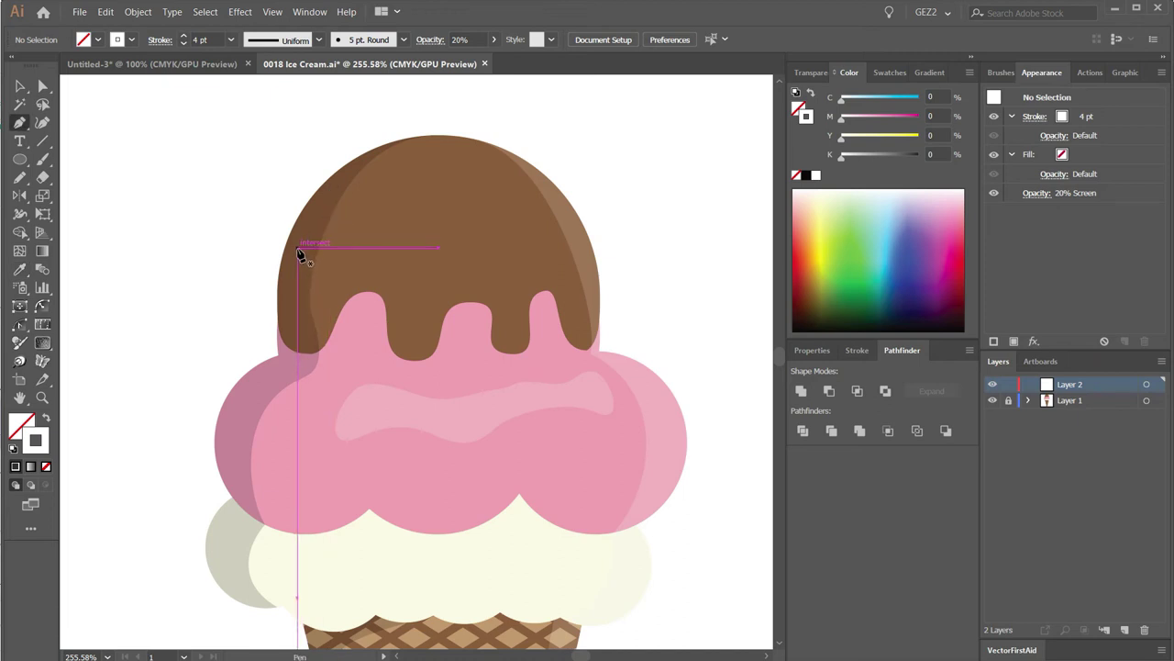
Draw white highlight strokes curving along the chocolate dome's top.
left_click(297, 247)
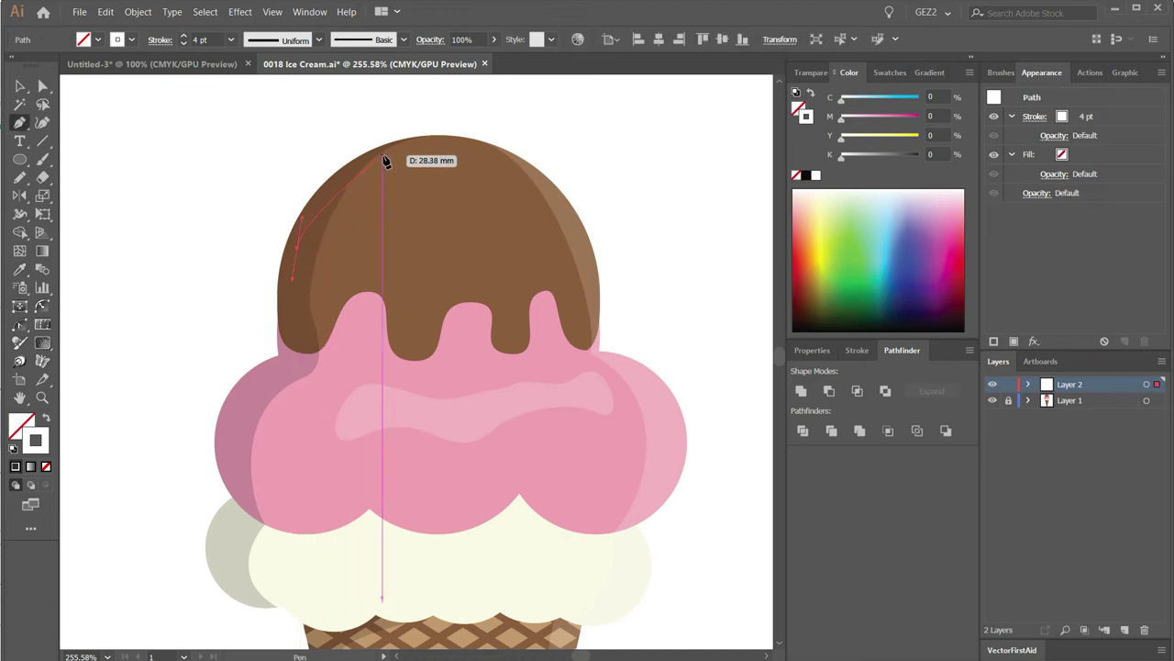
left_click_drag(396, 156, 450, 147)
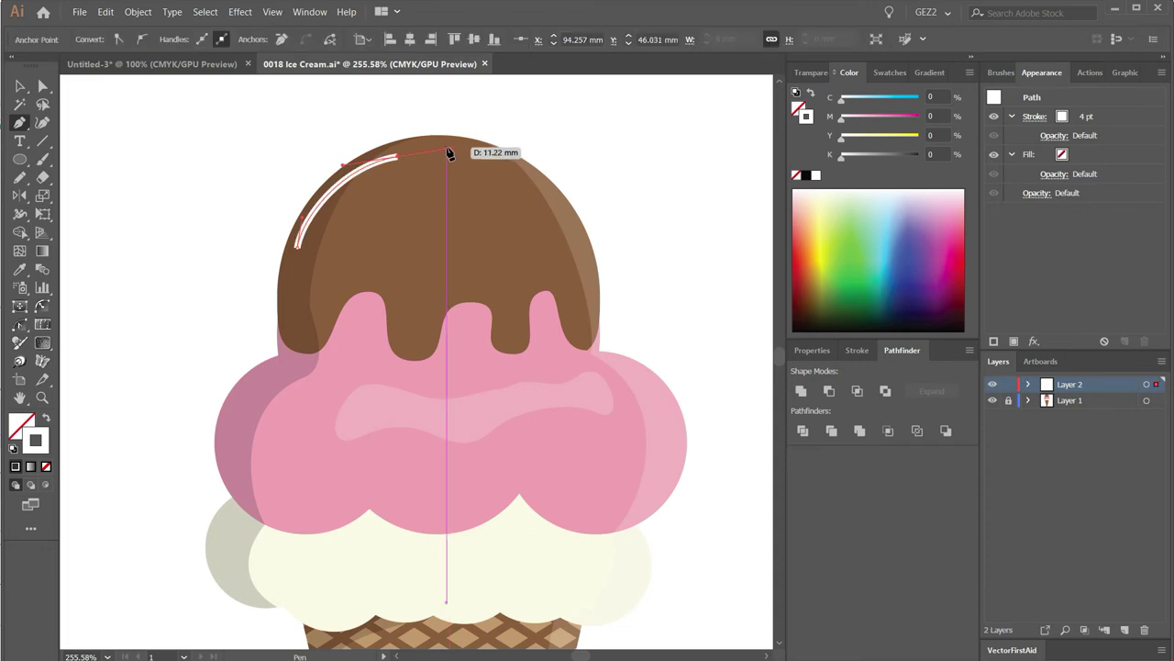
key("ctrl")
left_click(314, 157, "ctrl")
left_click_drag(398, 158, 400, 151)
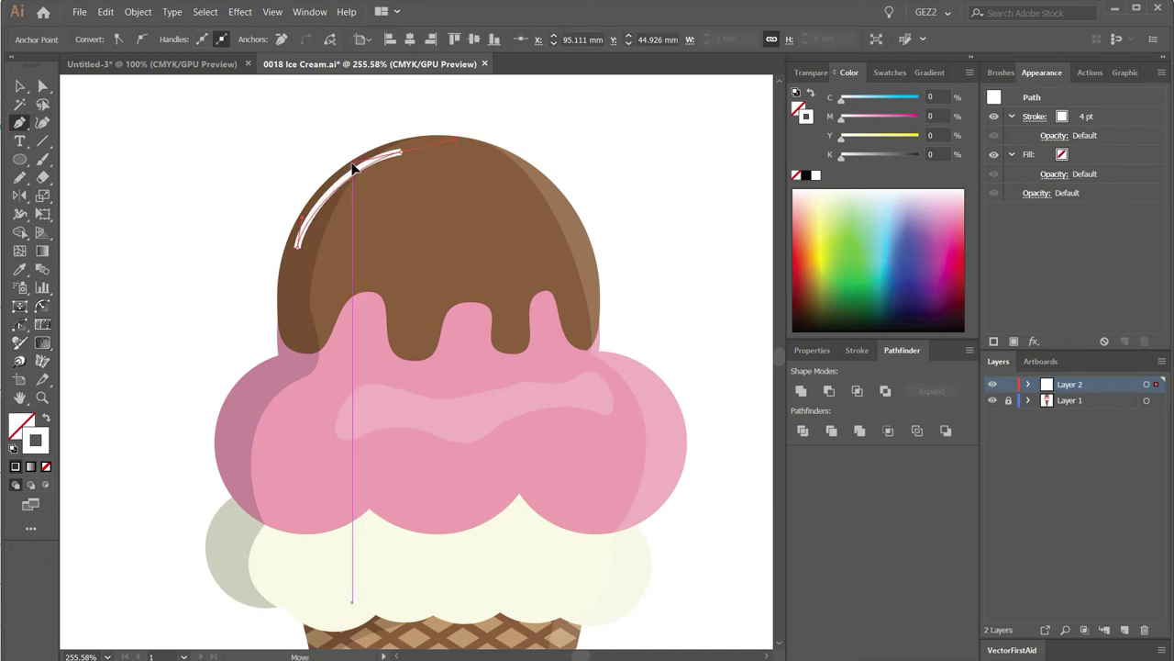
left_click(281, 217, "ctrl")
left_click_drag(373, 199, 395, 199)
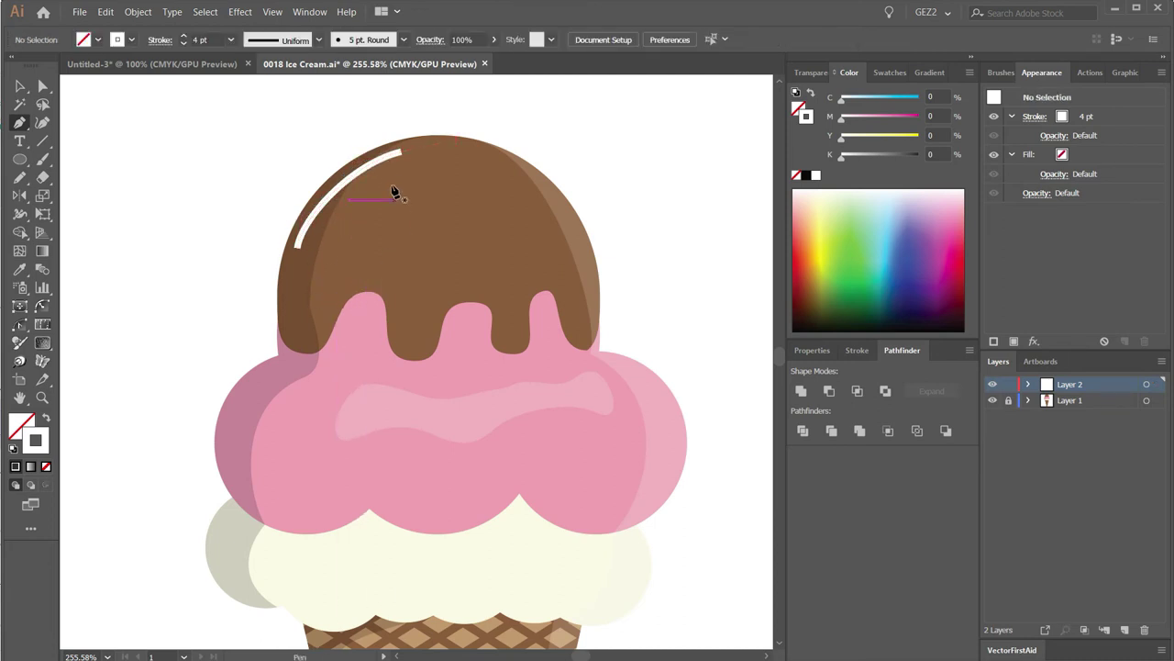
left_click_drag(401, 158, 401, 156)
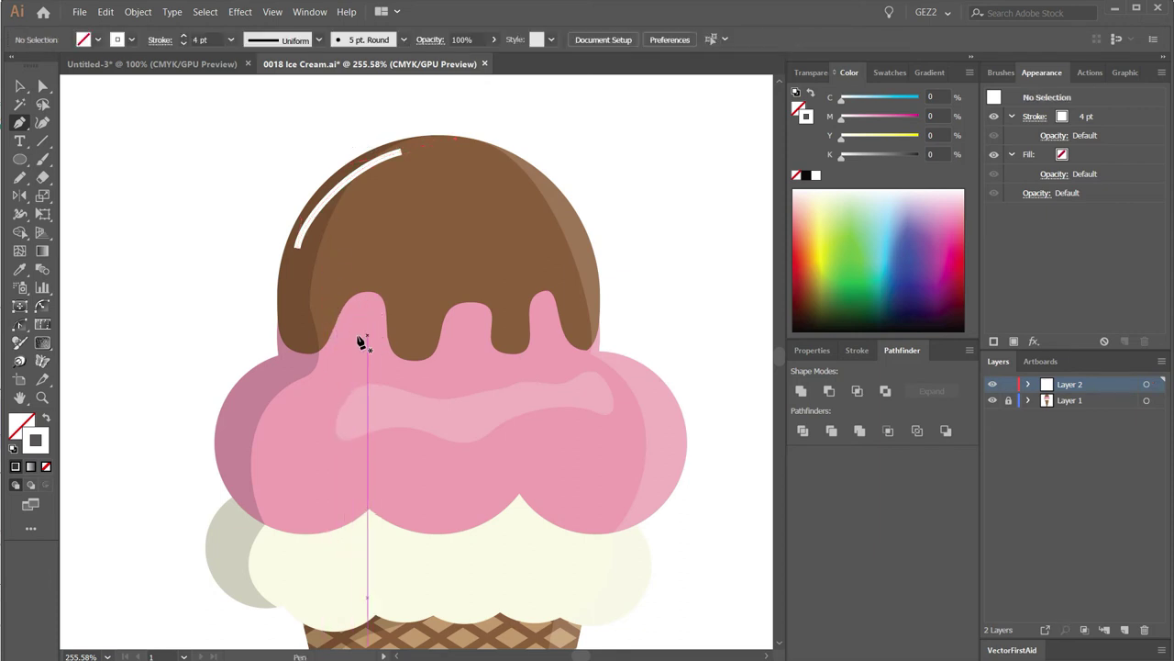
Draw a short curved white highlight under each of the four chocolate drips.
mouse_move(302, 342)
left_mouse_down()
mouse_move(312, 347)
mouse_move(336, 300)
left_mouse_up()
left_click(465, 340, "ctrl")
left_click(396, 339)
left_click_drag(434, 337, 434, 327)
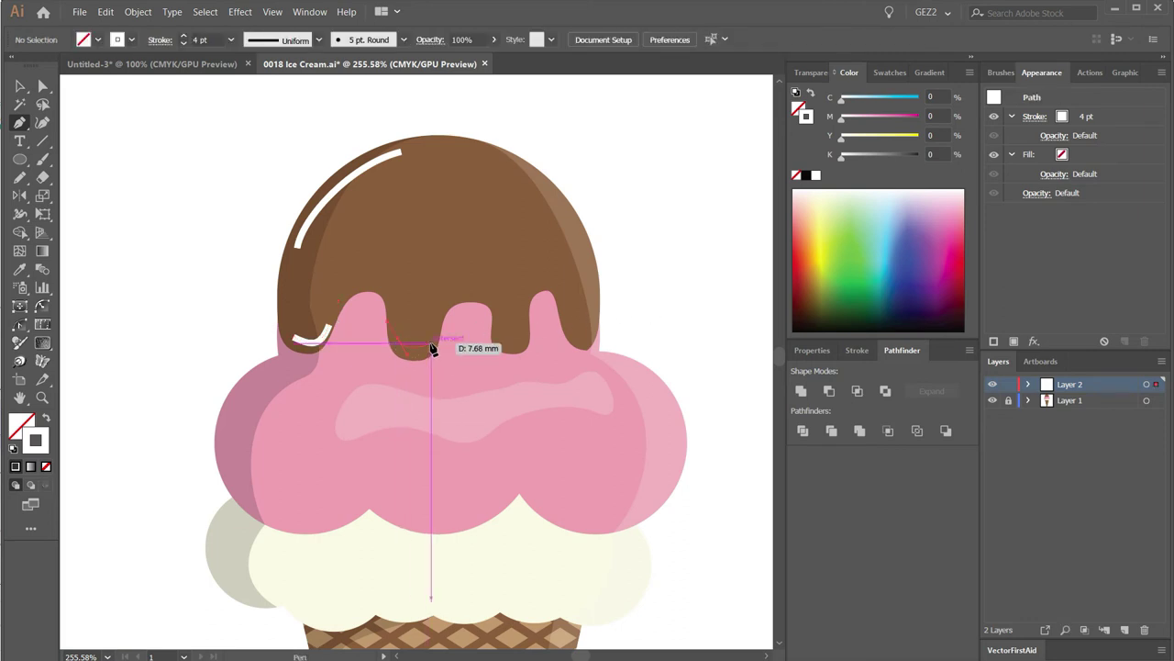
left_click(643, 320, "ctrl")
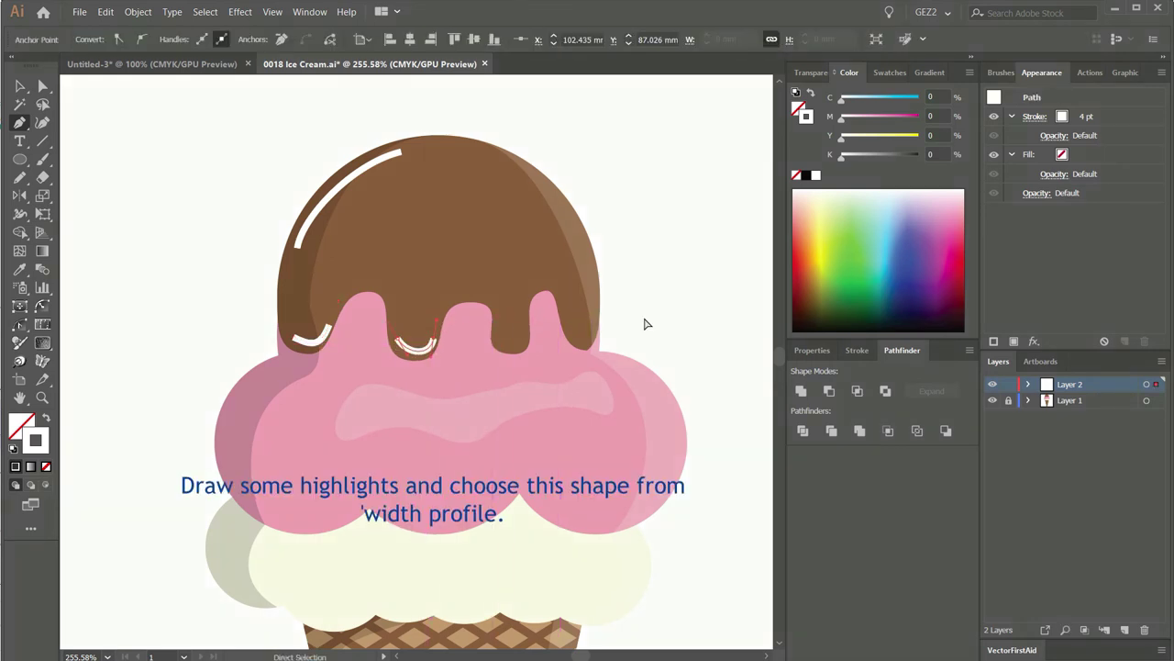
left_click(497, 340)
left_click_drag(527, 340, 523, 324)
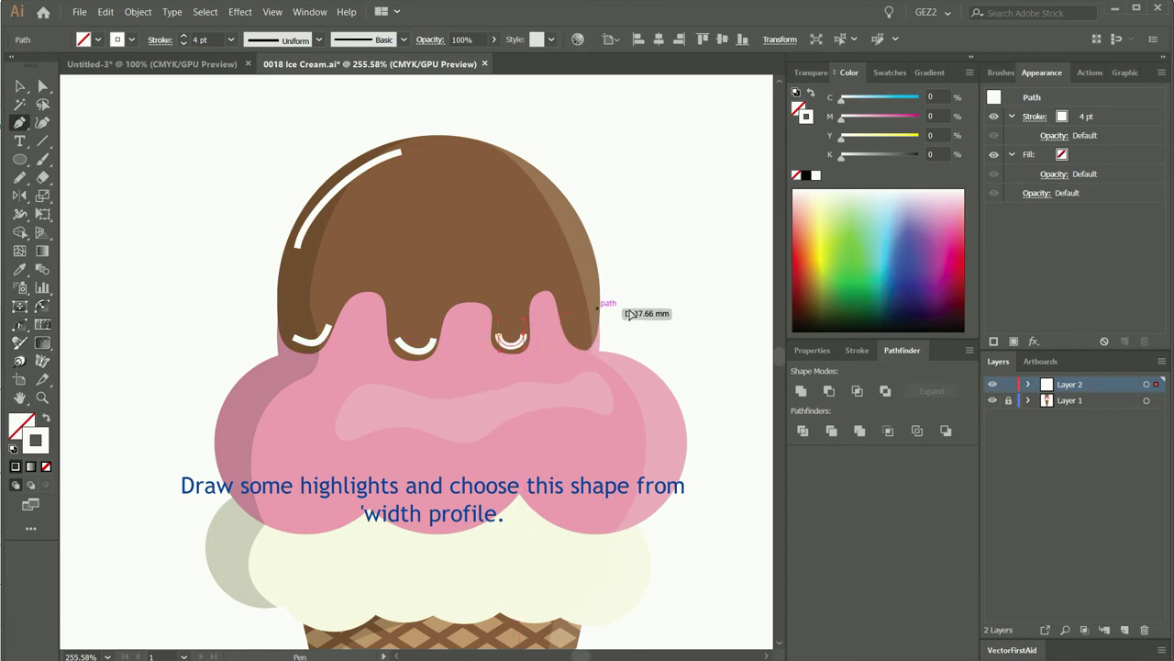
left_click(621, 317, "ctrl")
left_click(567, 331)
left_click_drag(588, 332, 594, 338)
Select all the chocolate highlight strokes and apply a width profile tapered at both ends.
left_click_drag(215, 158, 596, 356)
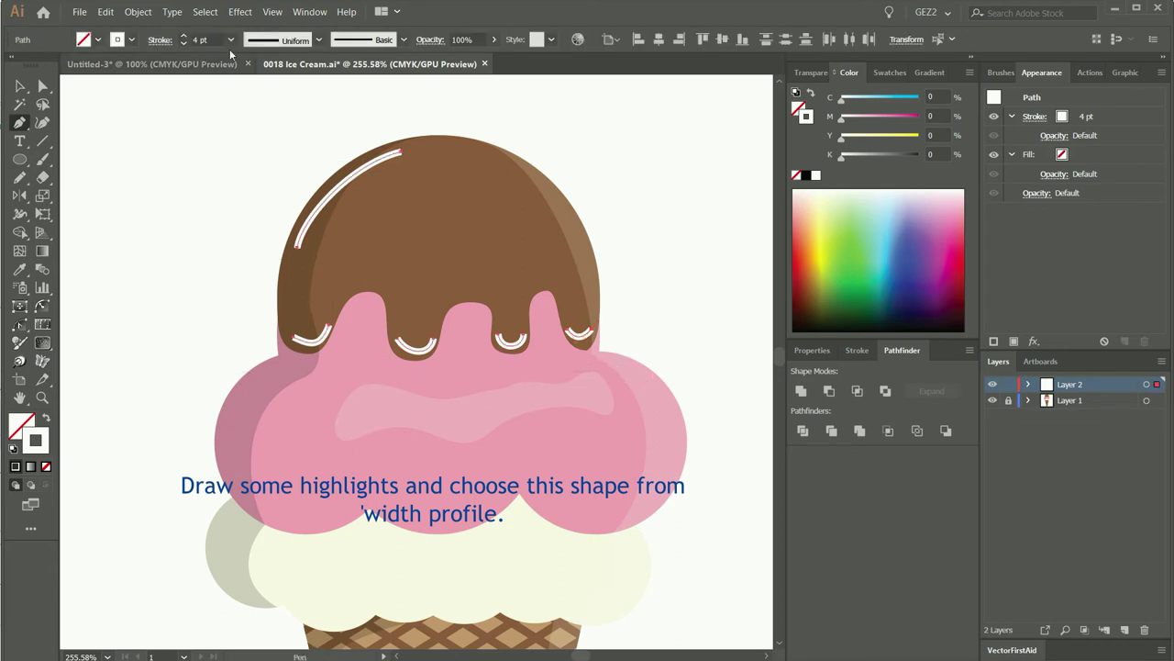
left_click(261, 42)
left_click(270, 89)
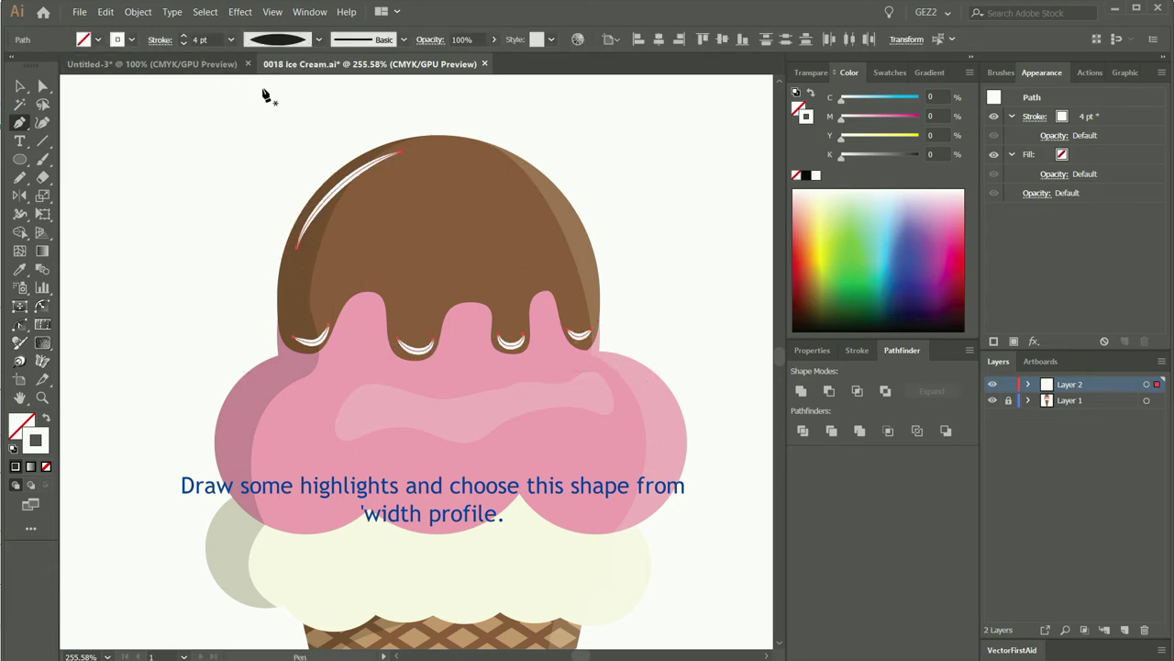
left_click(809, 72)
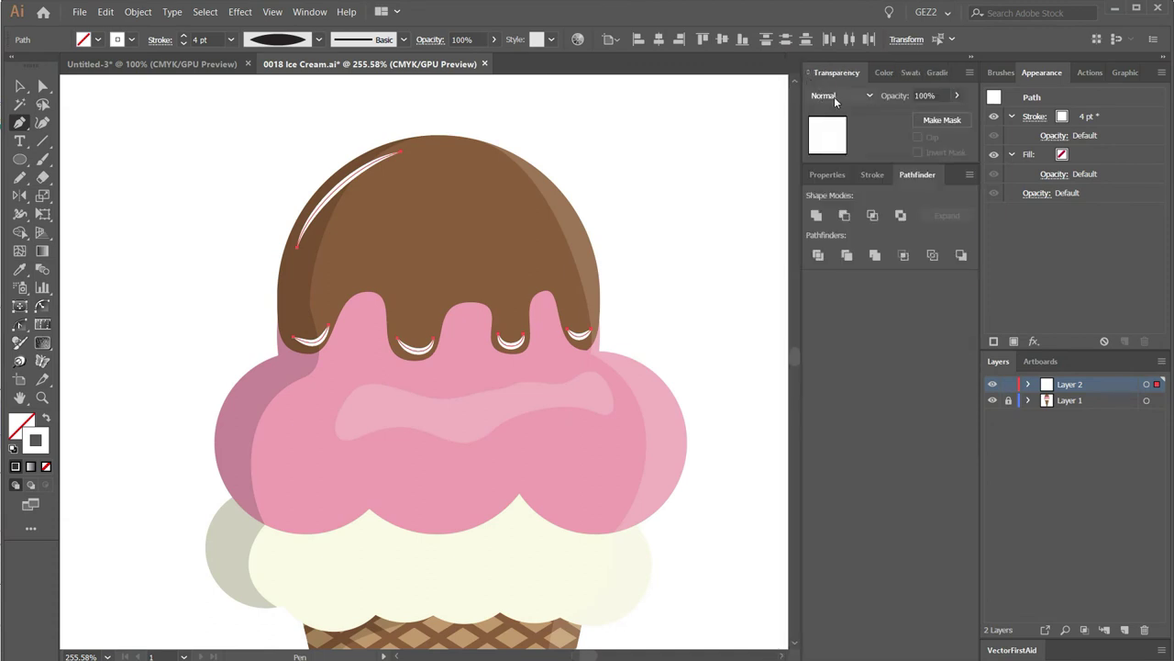
Set the chocolate highlight strokes to Screen blending at 57% opacity, then deselect.
left_click(836, 96)
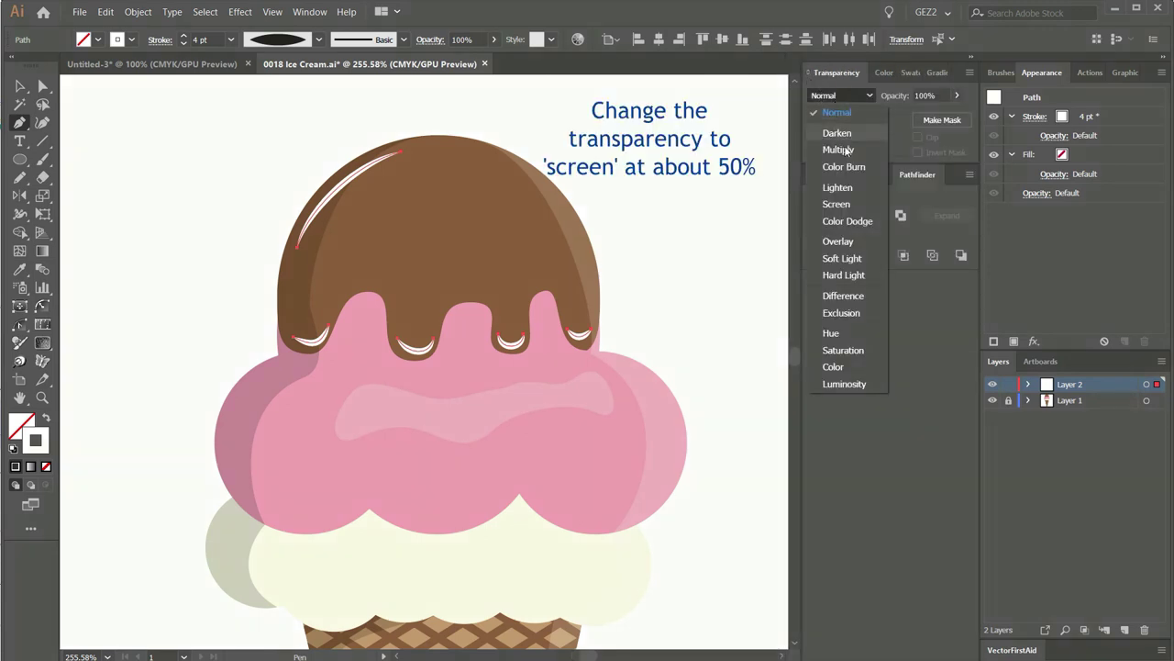
left_click(843, 208)
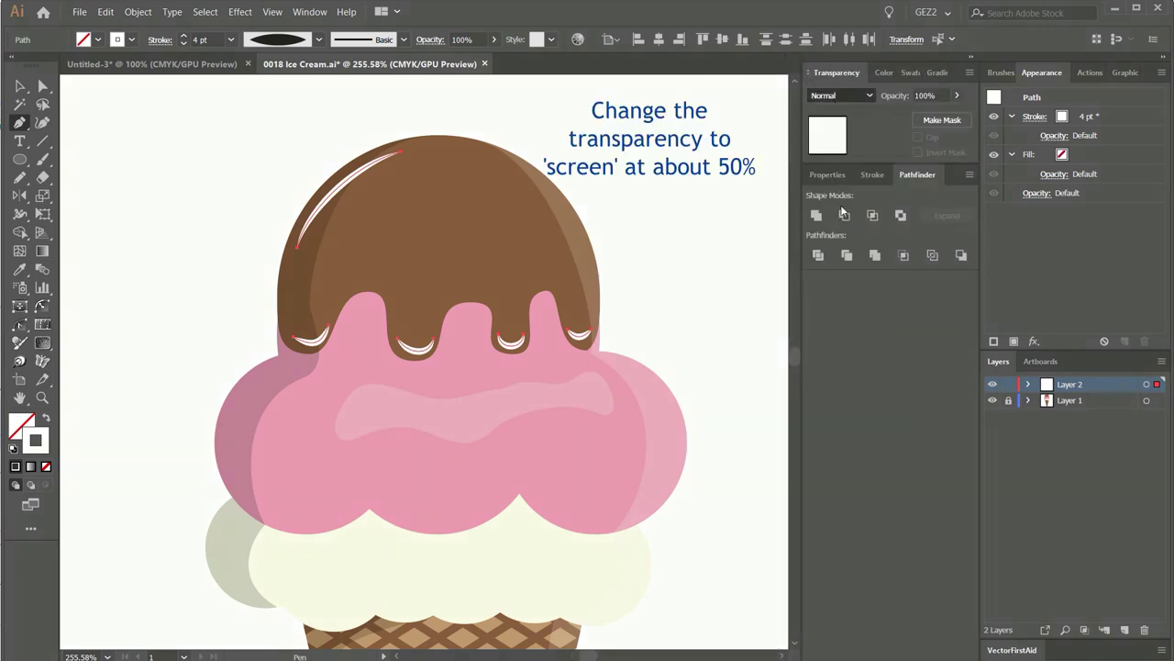
left_click(956, 97)
left_click_drag(942, 116, 938, 116)
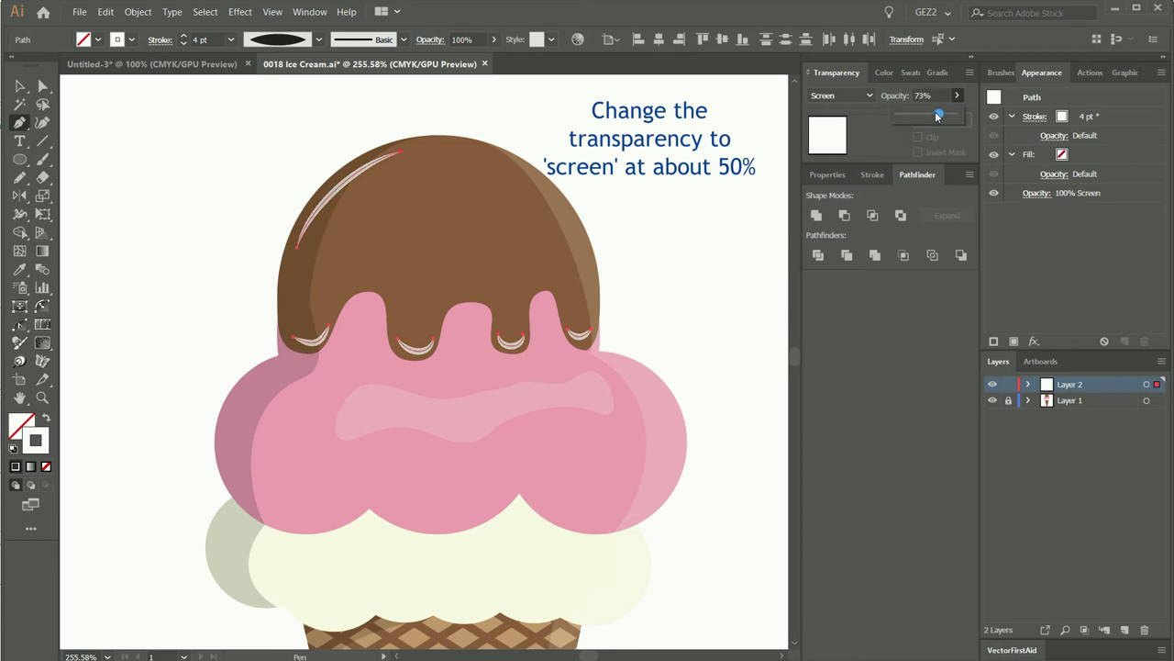
left_click_drag(935, 117, 930, 116)
left_click(693, 191)
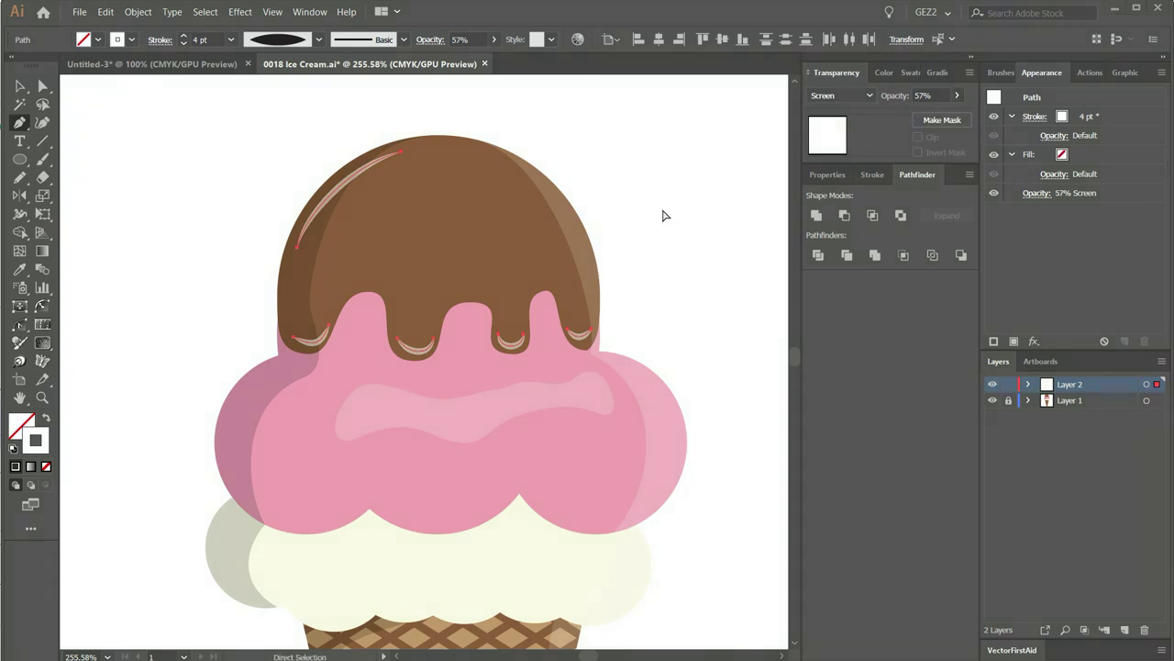
left_click(656, 206, "ctrl")
Zoom in on the top scoops and set a tan fill with no stroke.
key("ctrl+1")
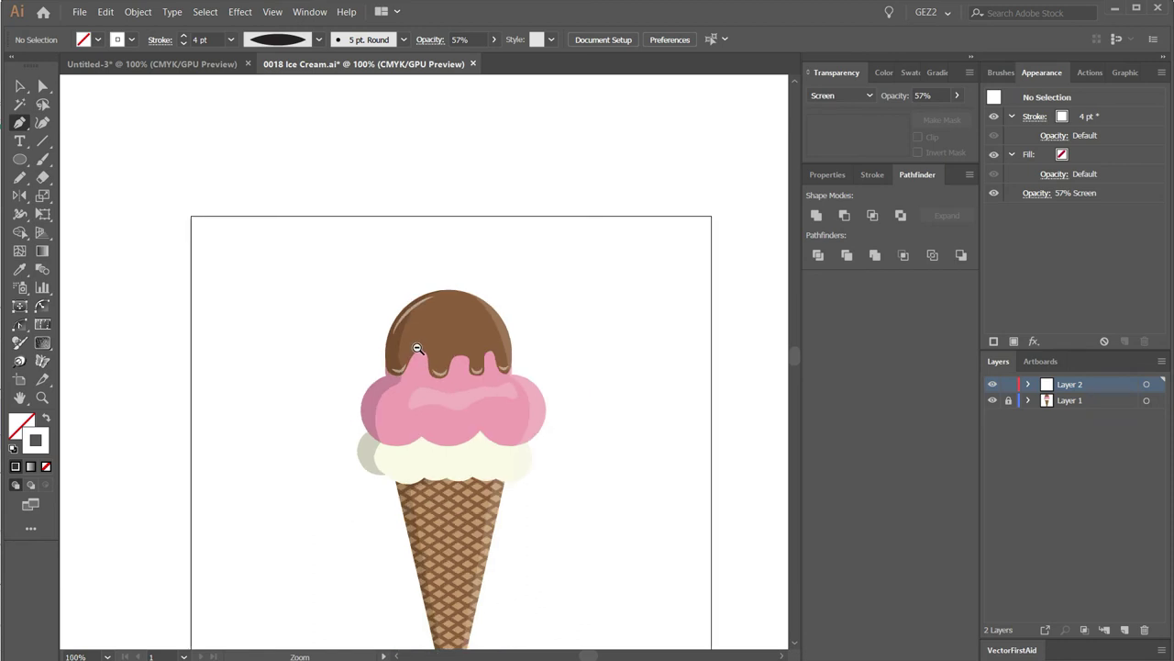
left_click_drag(298, 195, 636, 383)
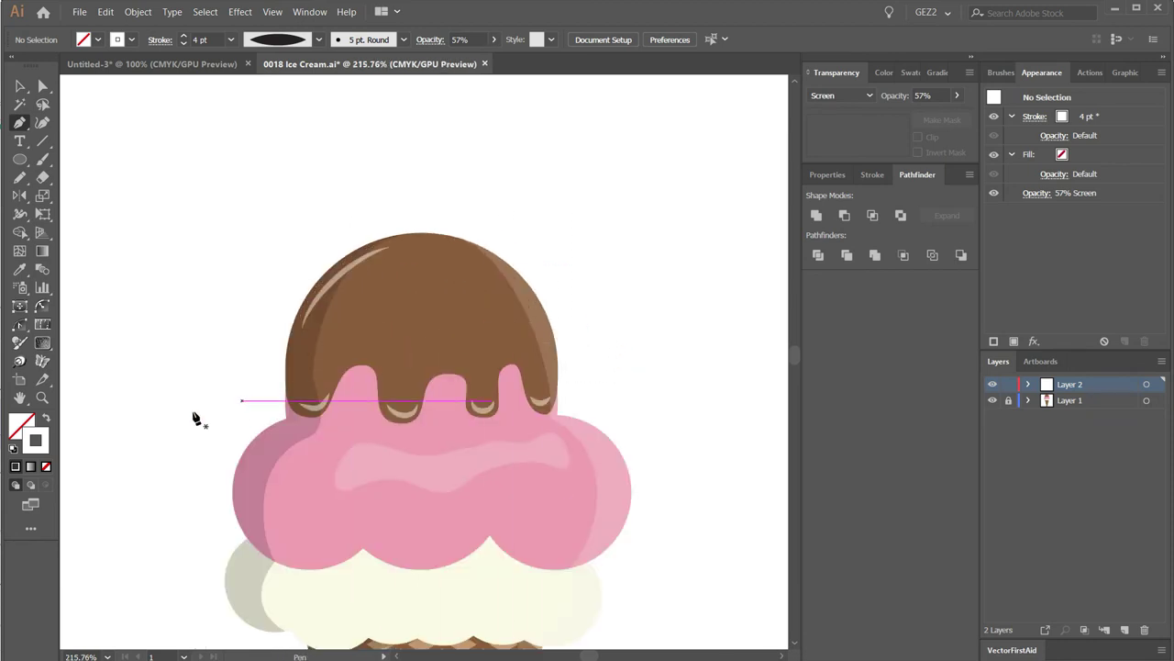
left_click(46, 421)
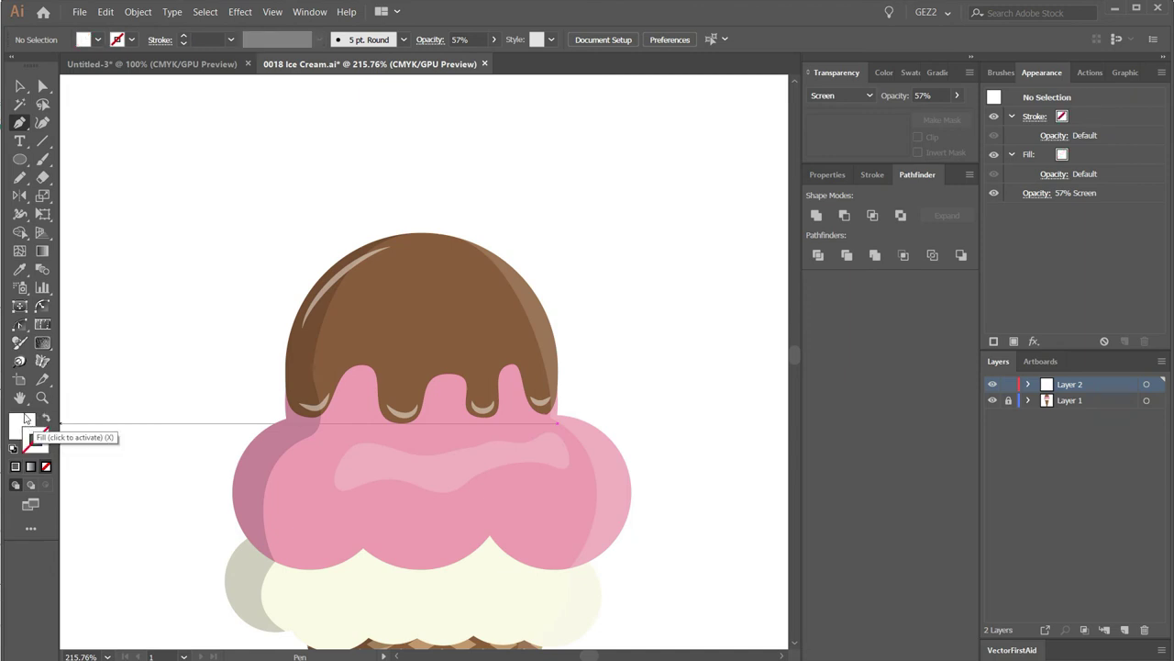
left_click(28, 419)
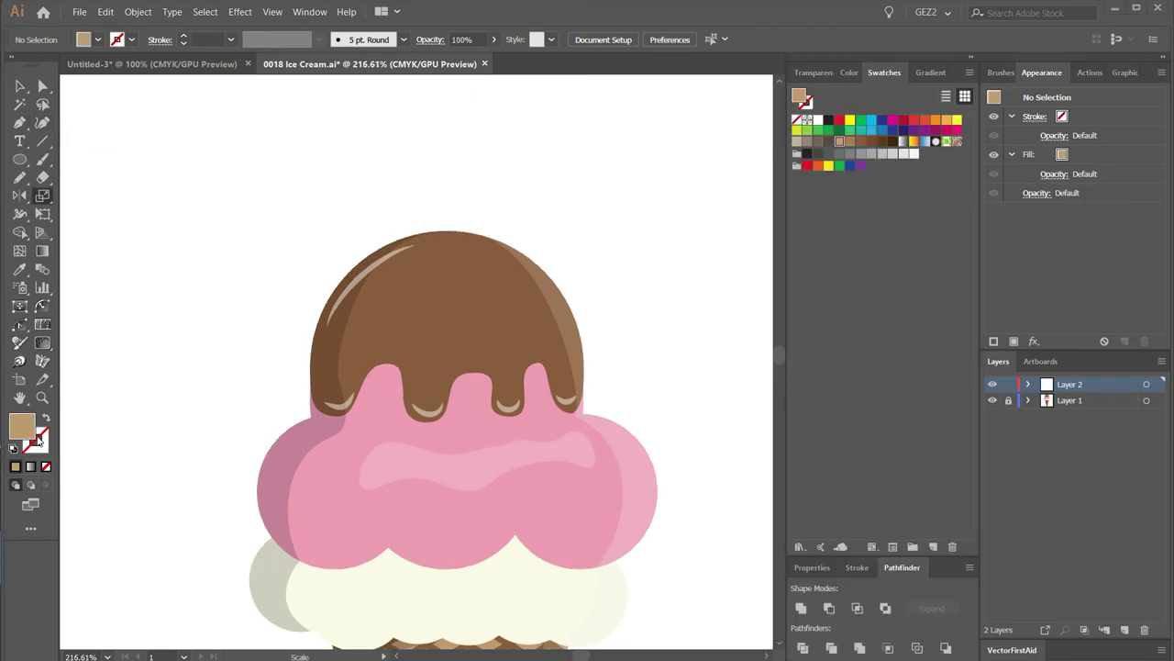
left_click(20, 160)
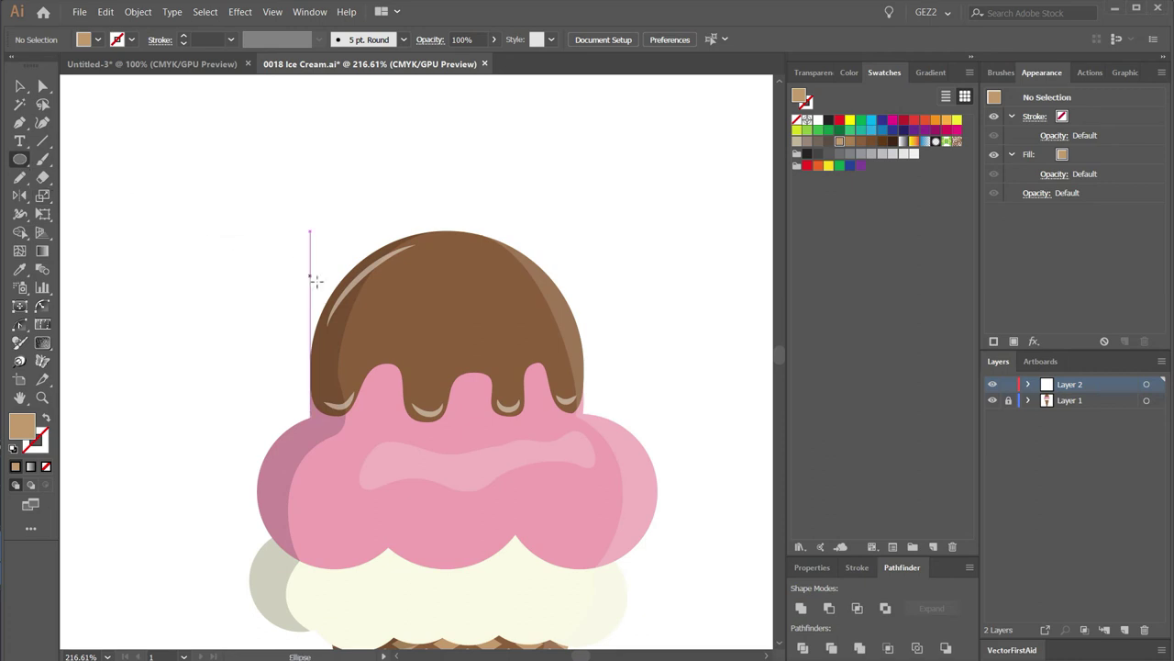
Draw a small tan sprinkle dot on the chocolate and add copies scaled to 128% and 84%.
left_click(401, 335, "ctrl")
left_click_drag(447, 356, 438, 346)
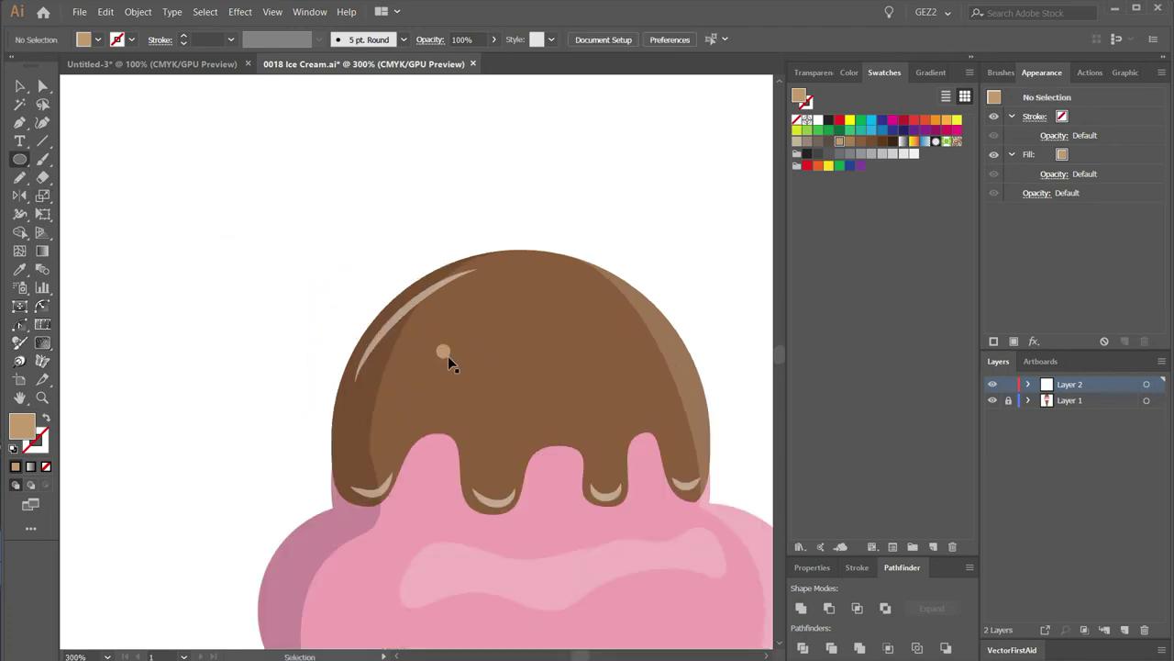
left_click_drag(443, 351, 471, 378)
key("s")
left_click_drag(520, 418, 527, 435)
key("ctrl+shift+a")
mouse_move(472, 375)
left_mouse_down()
mouse_move(531, 360)
mouse_move(559, 411)
mouse_move(435, 413)
mouse_move(572, 364)
left_mouse_up()
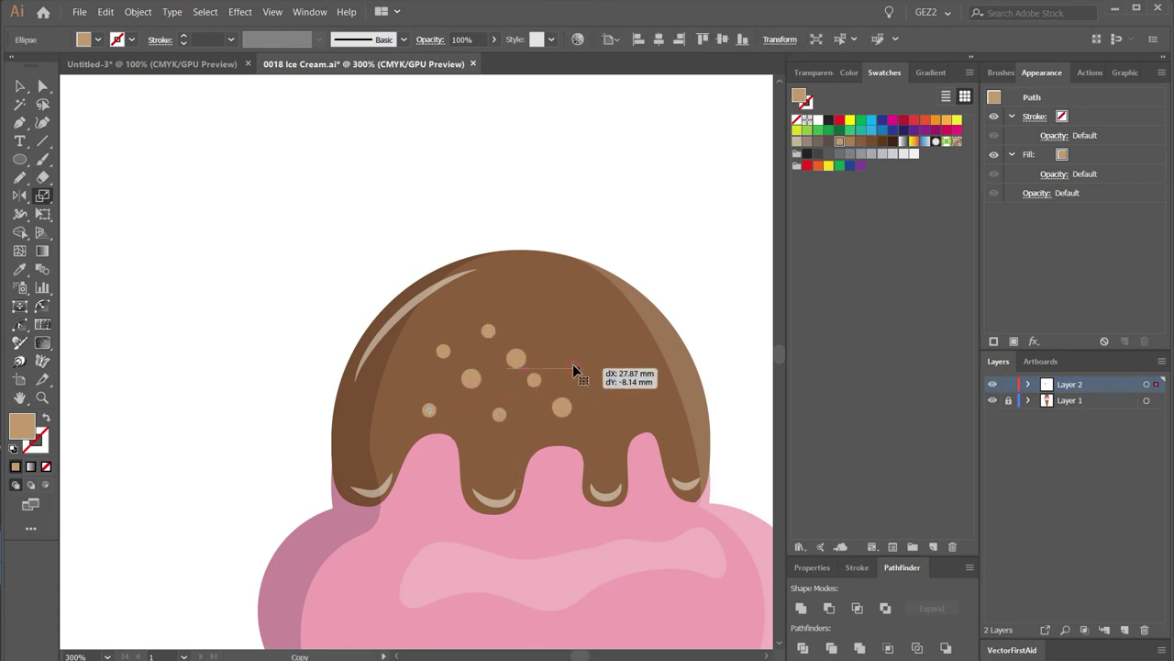
left_click_drag(633, 424, 624, 417)
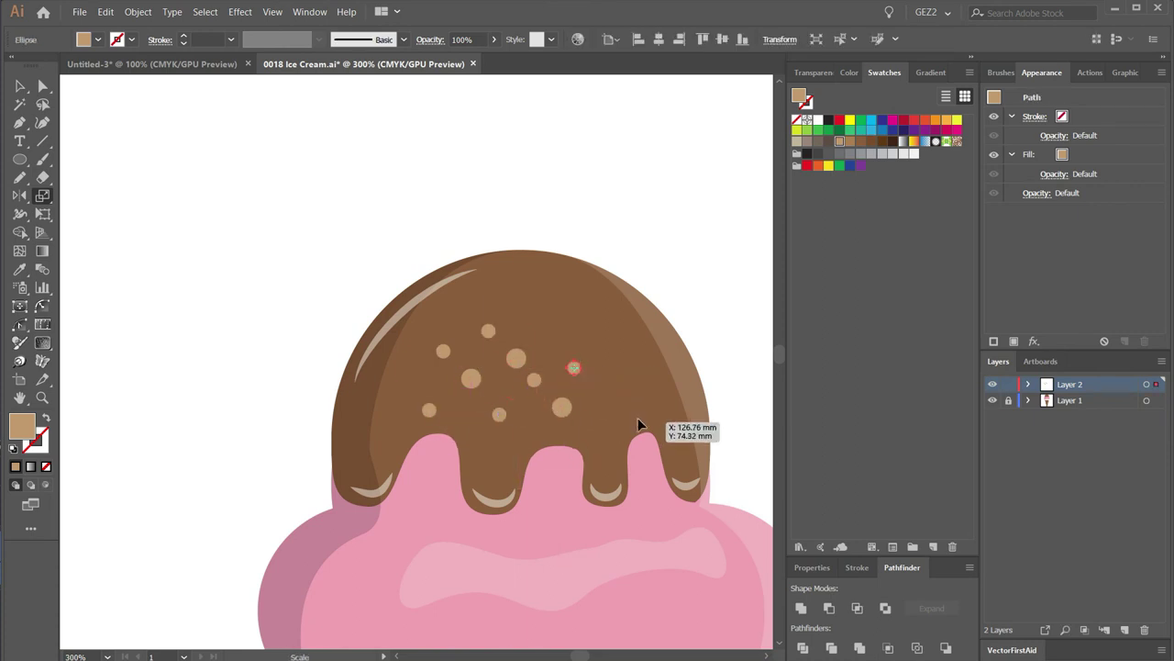
left_click(602, 385, "ctrl")
Copy more sprinkles across the chocolate top, including over a drip and near the edges.
left_click_drag(516, 360, 560, 297)
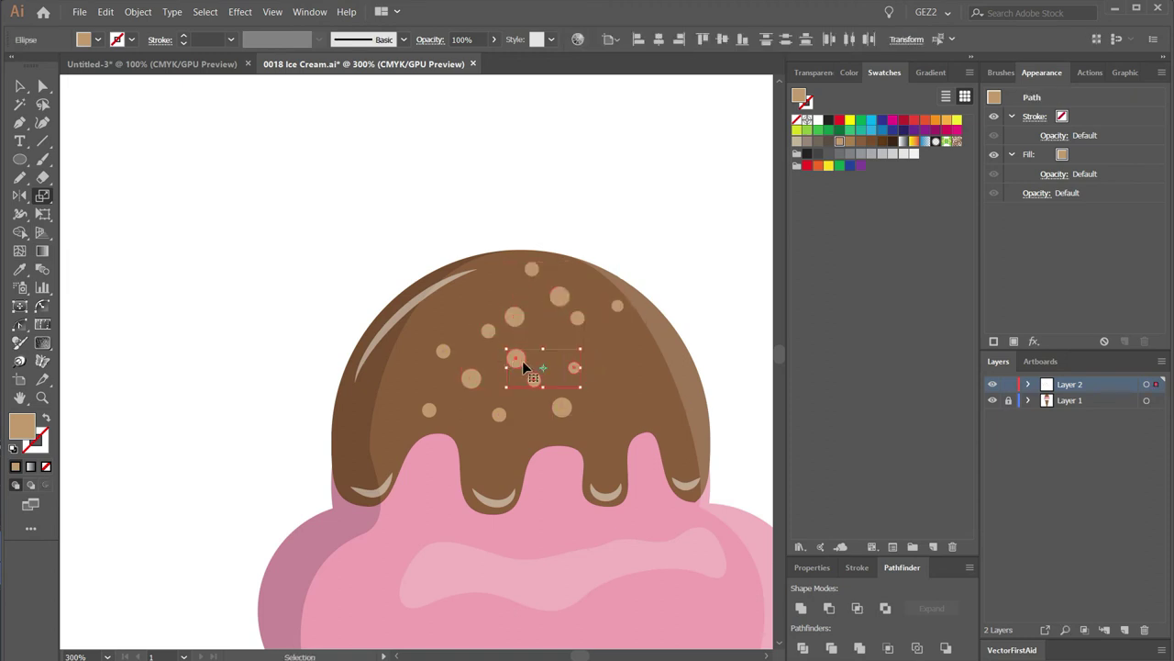
left_click(648, 398, "ctrl")
mouse_move(522, 361)
left_mouse_down()
mouse_move(607, 390)
mouse_move(650, 389)
mouse_move(624, 352)
mouse_move(494, 281)
mouse_move(488, 330)
left_mouse_up()
mouse_move(471, 378)
left_mouse_down()
mouse_move(393, 383)
mouse_move(375, 433)
left_mouse_up()
mouse_move(437, 351)
left_mouse_down()
mouse_move(407, 342)
mouse_move(459, 336)
mouse_move(450, 307)
left_mouse_up()
left_click_drag(540, 379, 558, 338)
left_click_drag(500, 422, 490, 464)
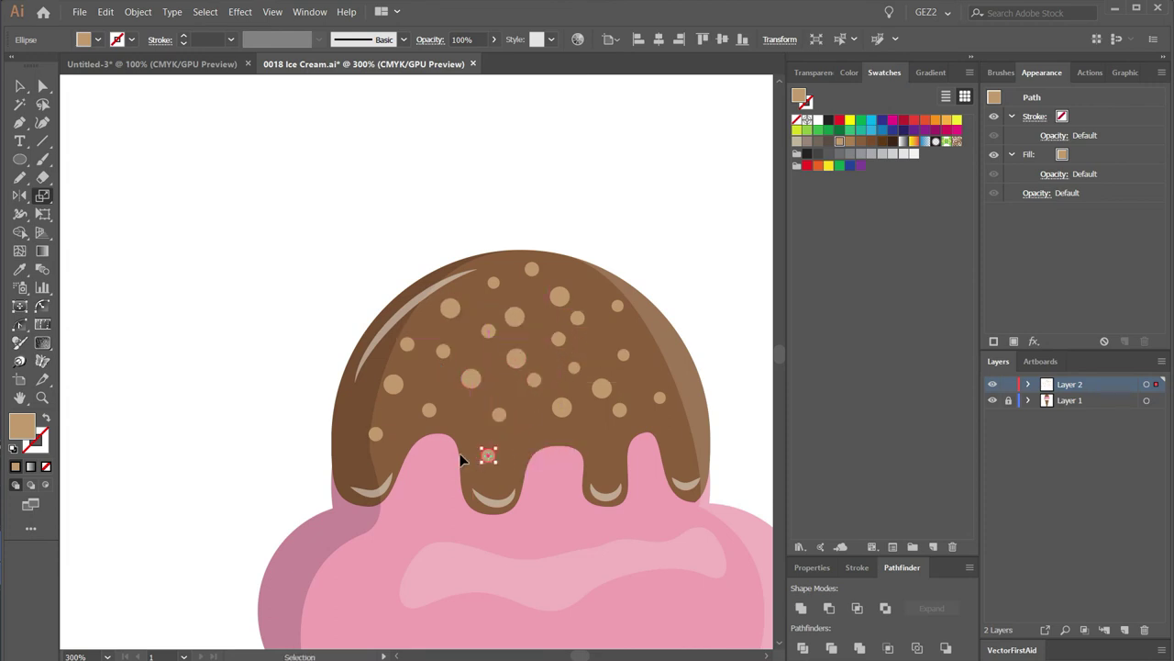
left_click_drag(566, 416, 598, 440)
left_click_drag(578, 323, 591, 287)
left_click(456, 407, "alt")
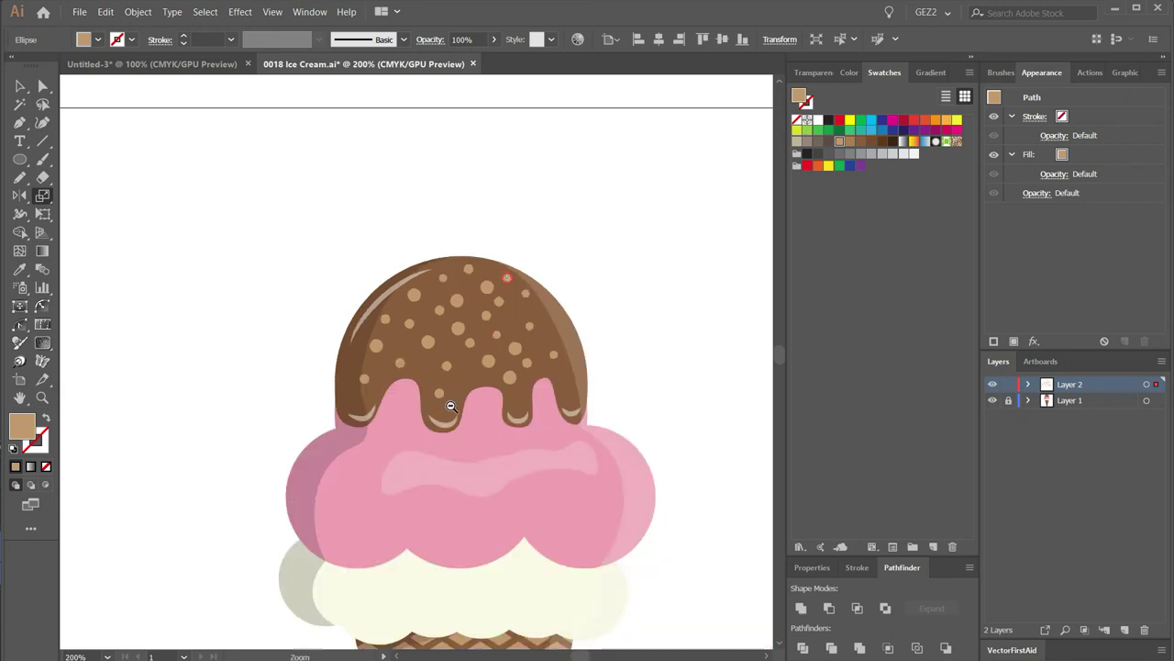
Deselect the last sprinkle and zoom the view in on the whole ice cream cone.
left_click(450, 408, "alt")
mouse_move(536, 457)
left_mouse_down()
mouse_move(565, 393)
mouse_move(594, 419)
left_mouse_up()
left_click(582, 403)
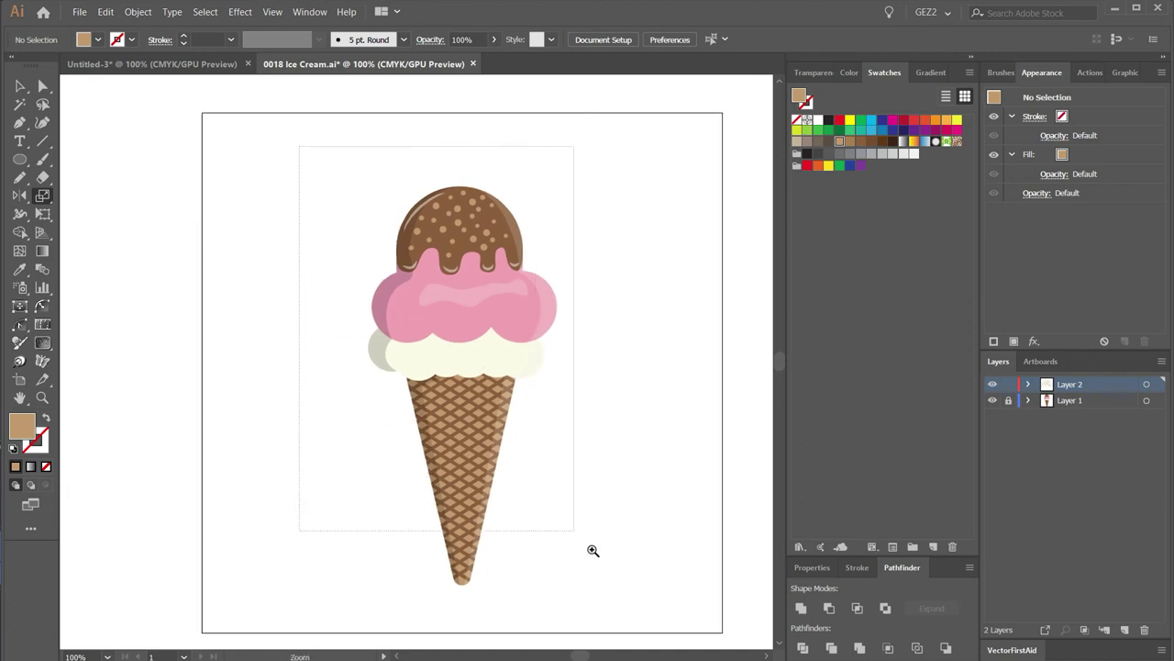
left_click_drag(341, 223, 677, 633)
left_click_drag(603, 573, 632, 588)
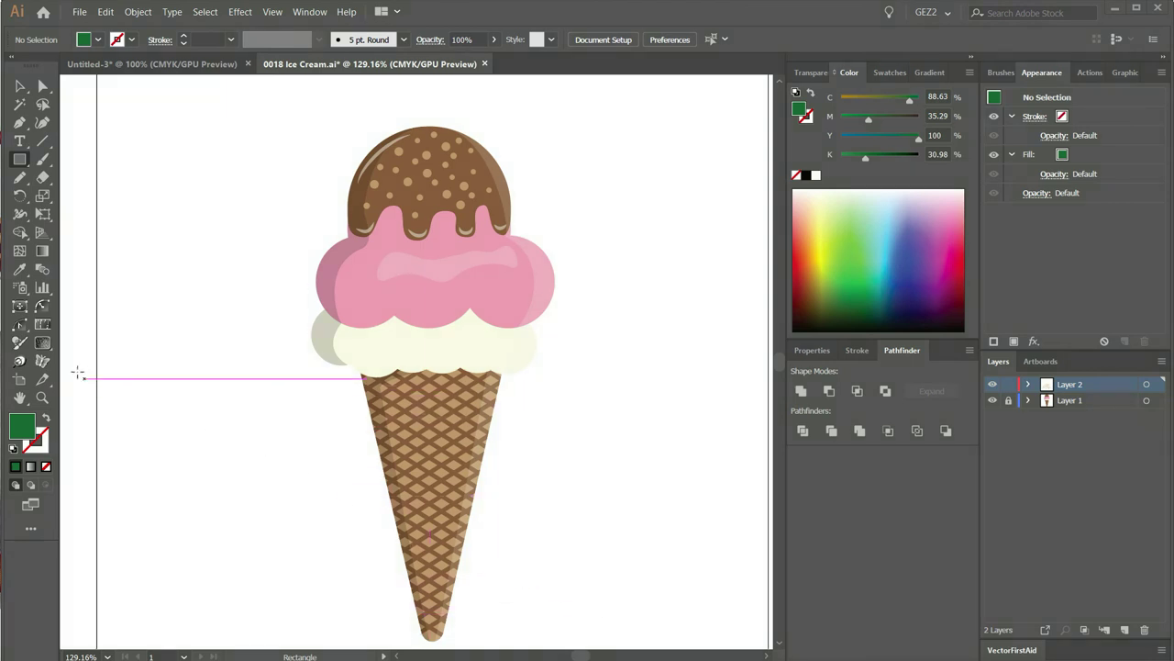
Draw an 18.24 mm dark green circle just above the chocolate topping with the Ellipse tool.
right_click(21, 162)
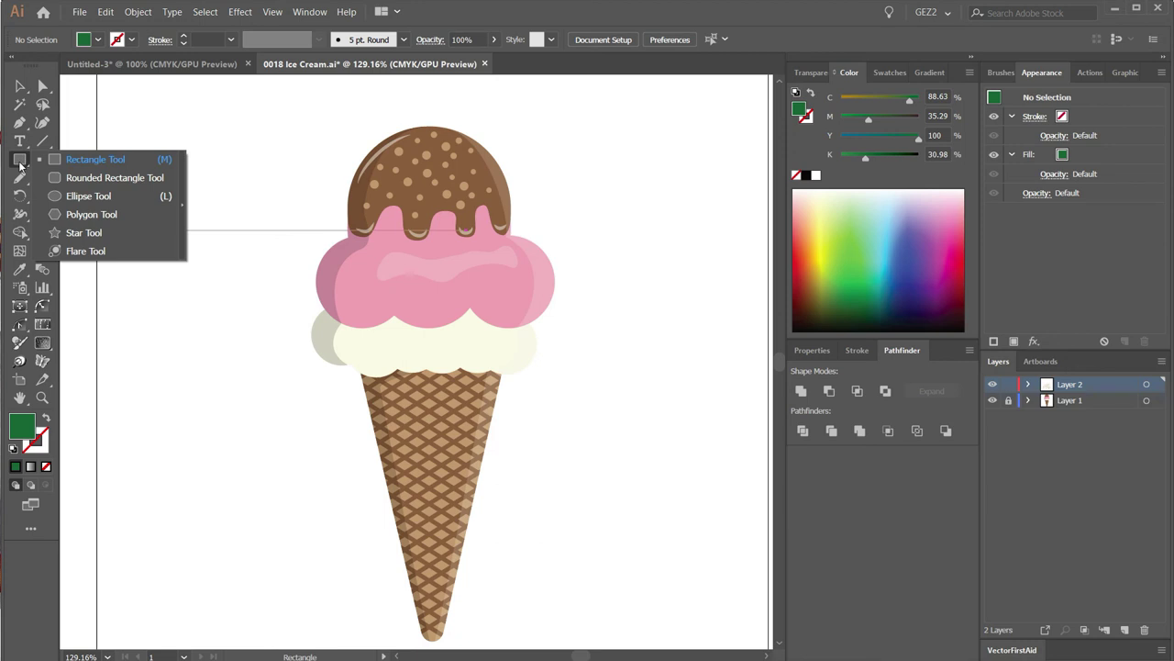
left_click(88, 196)
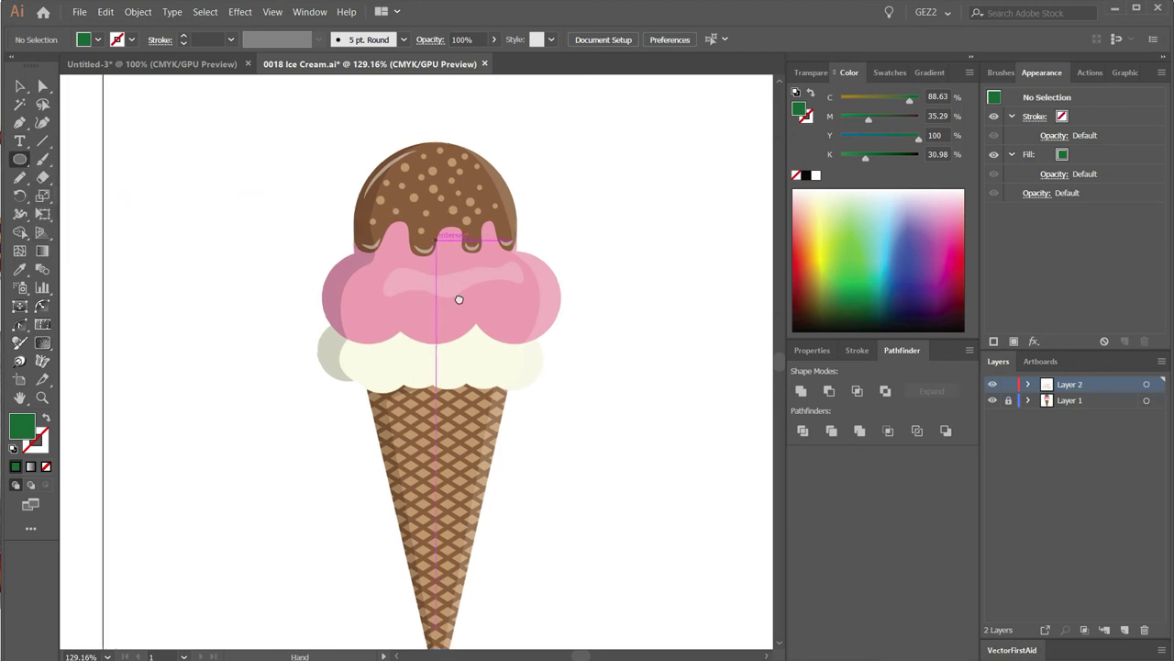
scroll(459, 297, "up", 3)
scroll(519, 336, "up", 5)
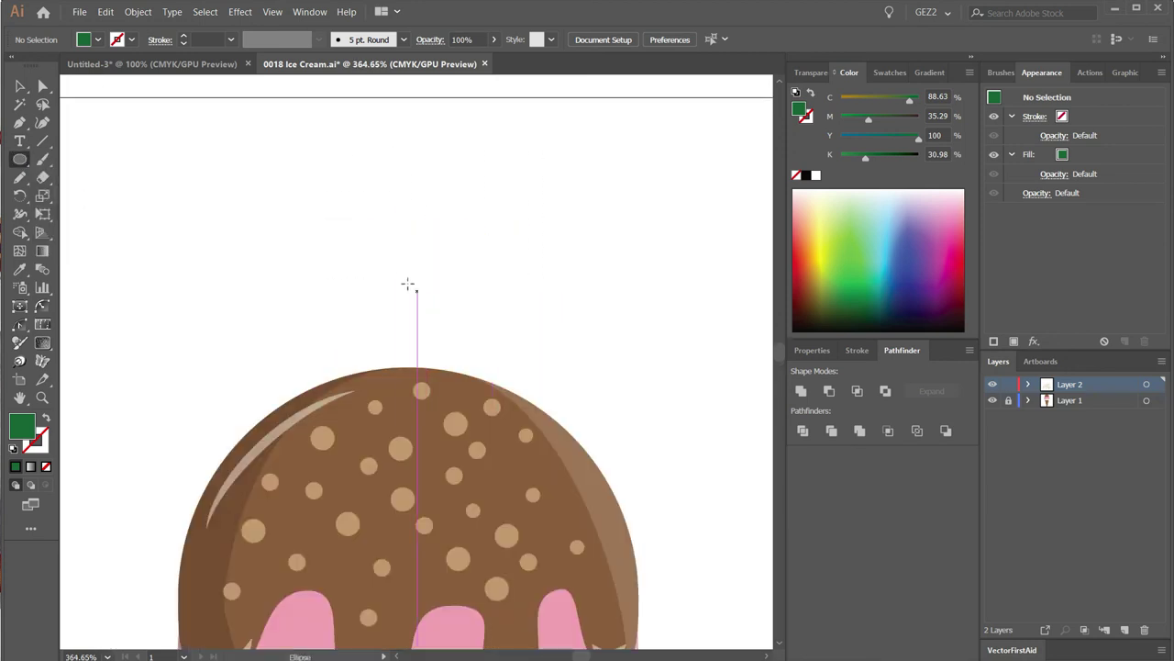
left_click_drag(408, 276, 466, 334)
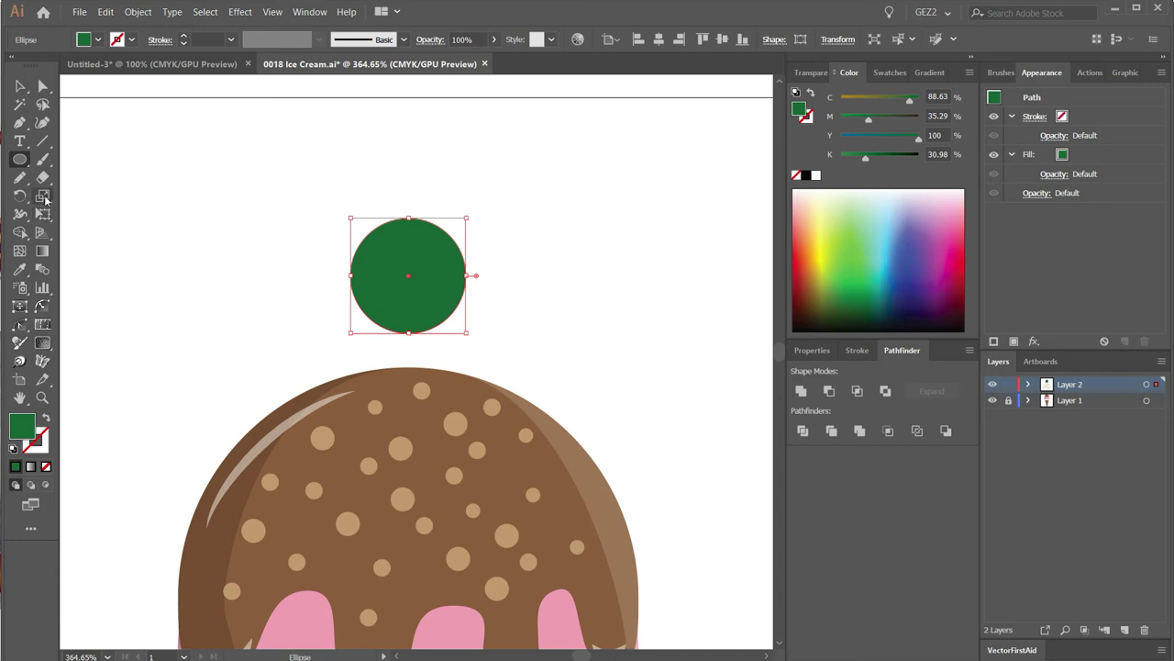
left_click(20, 195)
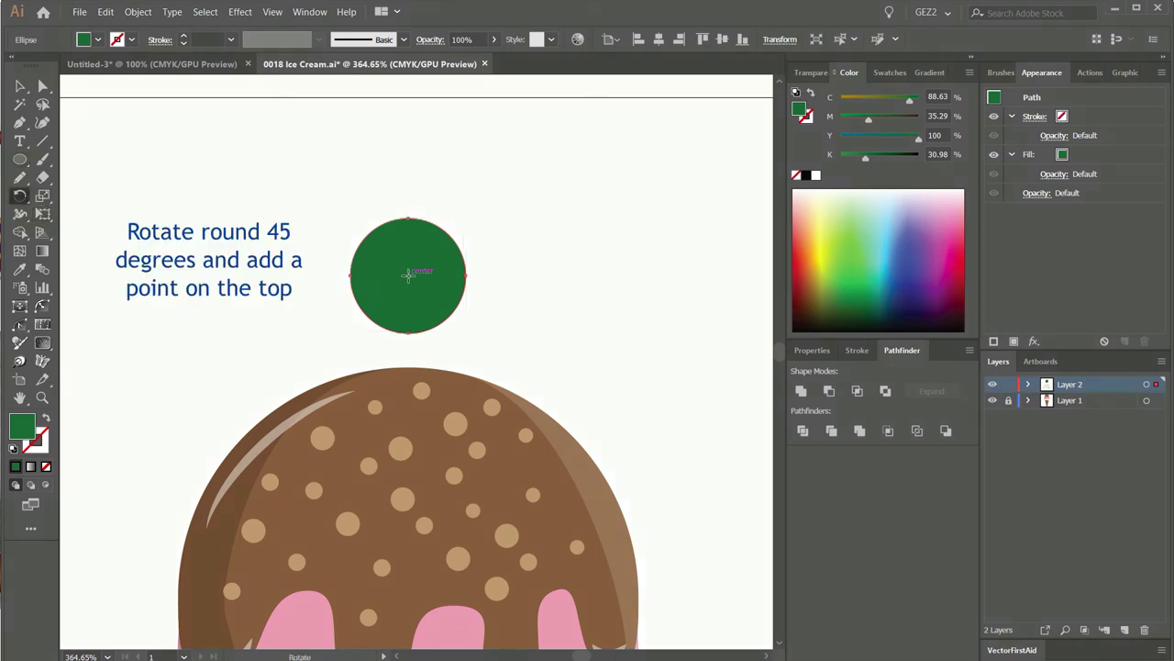
Rotate the circle 45°, pull a new top anchor down into a dent, and fill it red.
left_click_drag(519, 330, 540, 273)
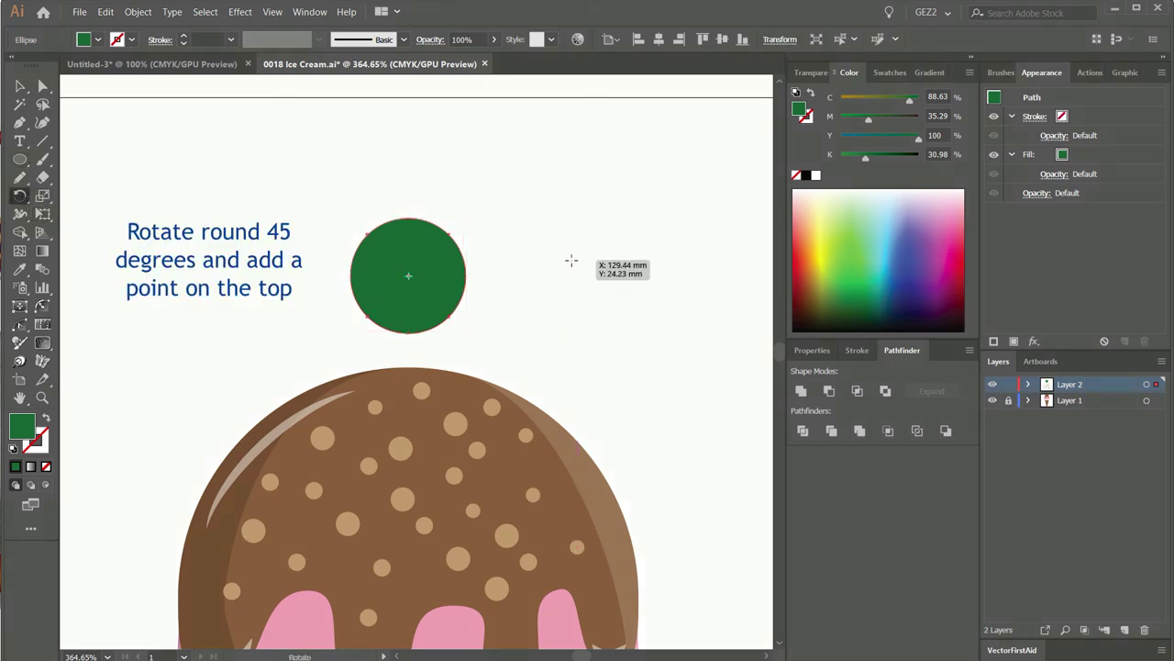
left_click(20, 125)
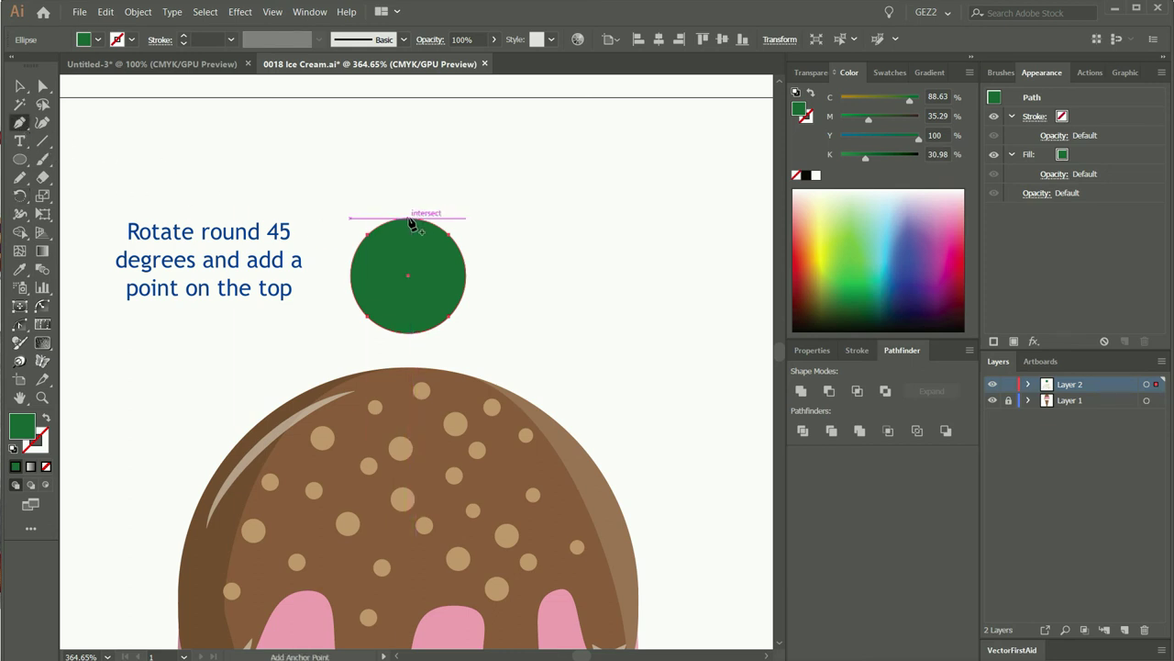
left_click(409, 221)
left_click_drag(409, 221, 413, 239)
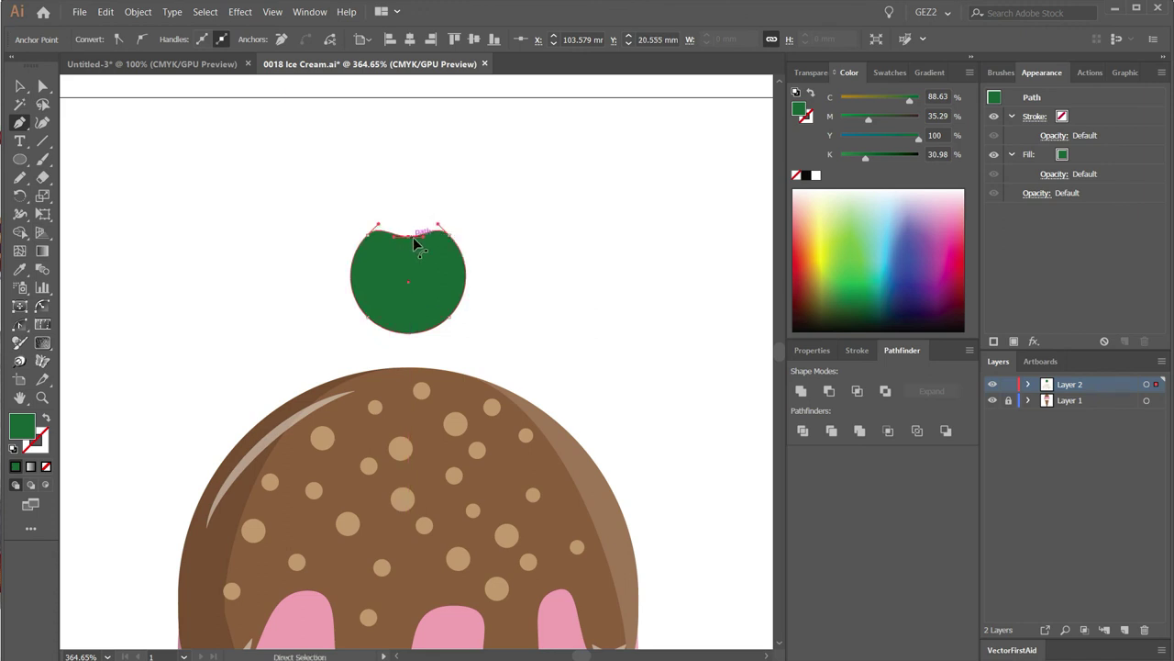
left_click(887, 72)
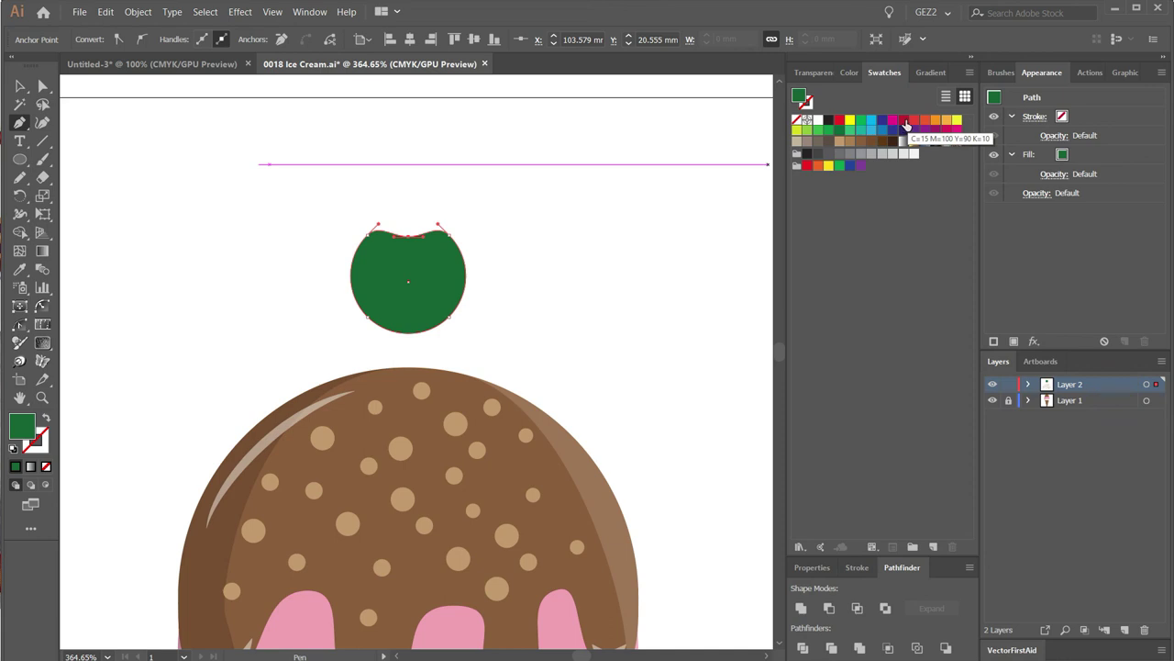
left_click(905, 124)
Zoom in on the cherry and draw a smaller ellipse over its left part.
left_click(520, 315, "ctrl")
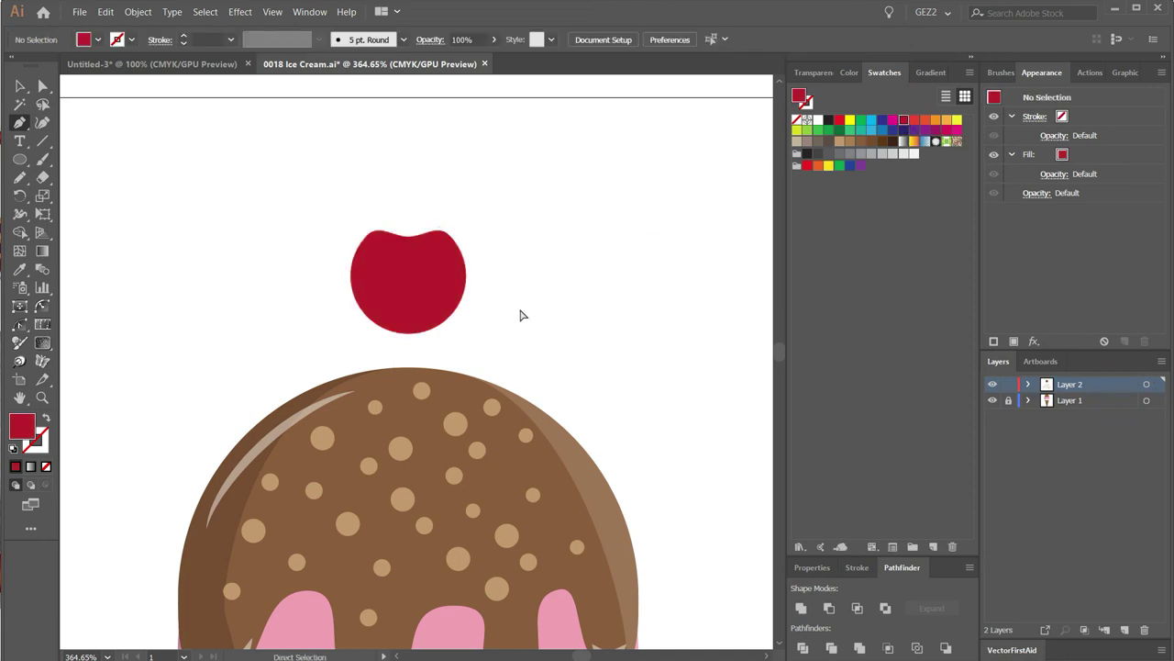
left_click_drag(257, 168, 547, 404)
key("l")
mouse_move(385, 348)
left_mouse_down()
mouse_move(458, 426)
mouse_move(442, 422)
left_mouse_up()
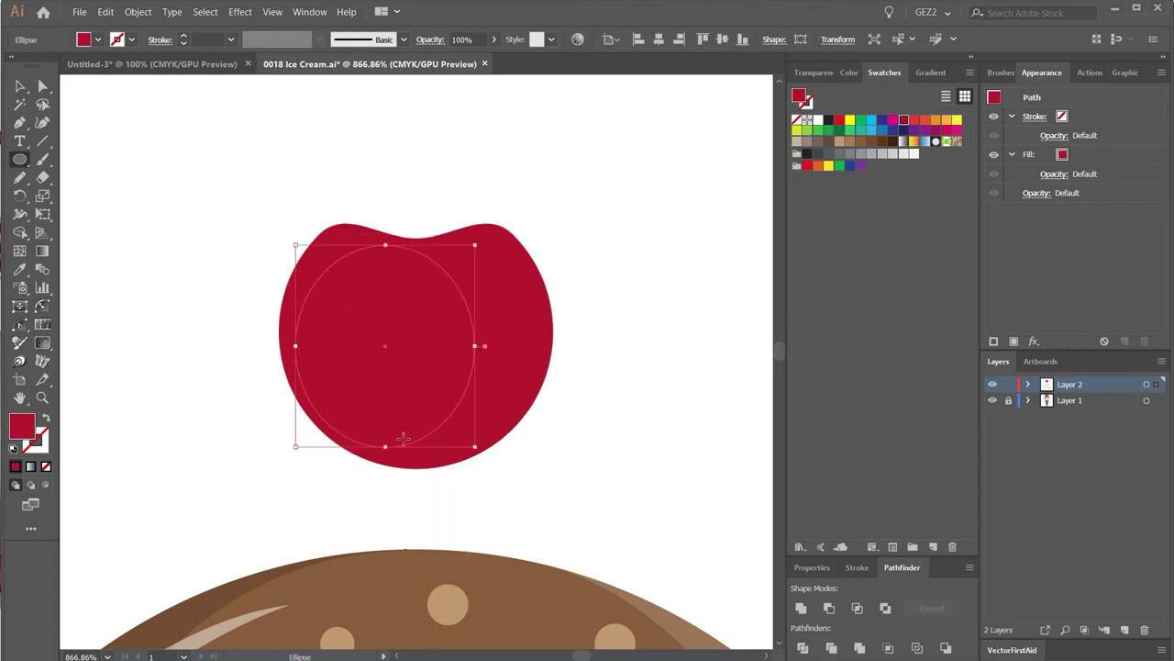
Lighten the new circle's red fill using a CMYK slider.
key("s")
left_click(390, 450)
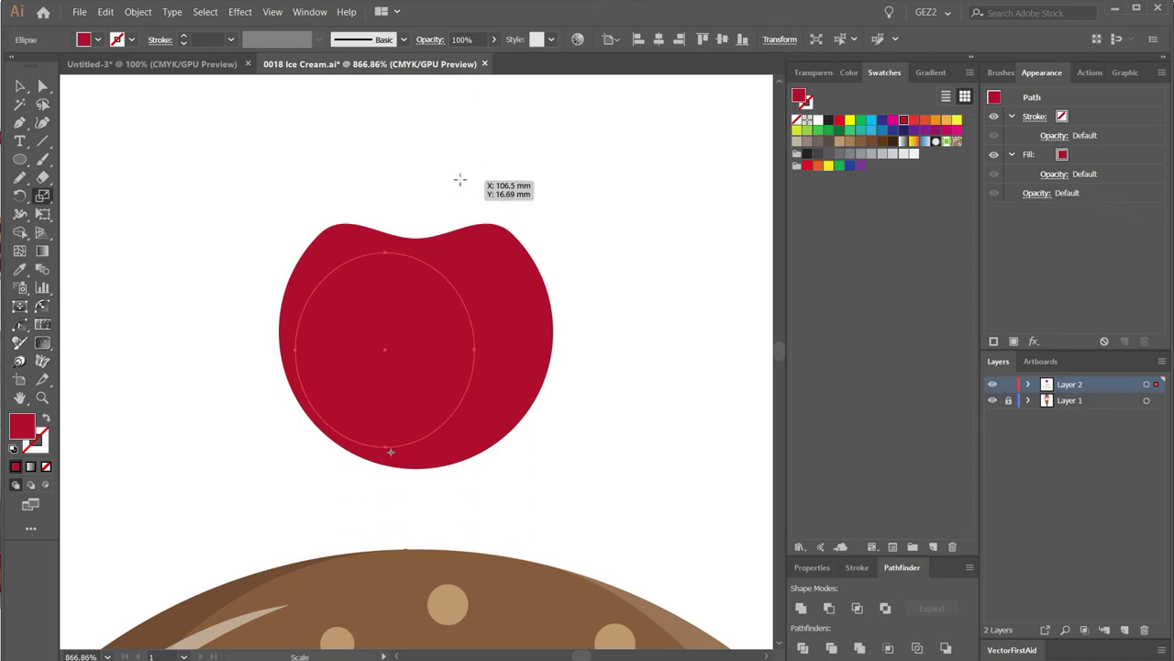
left_click(850, 71)
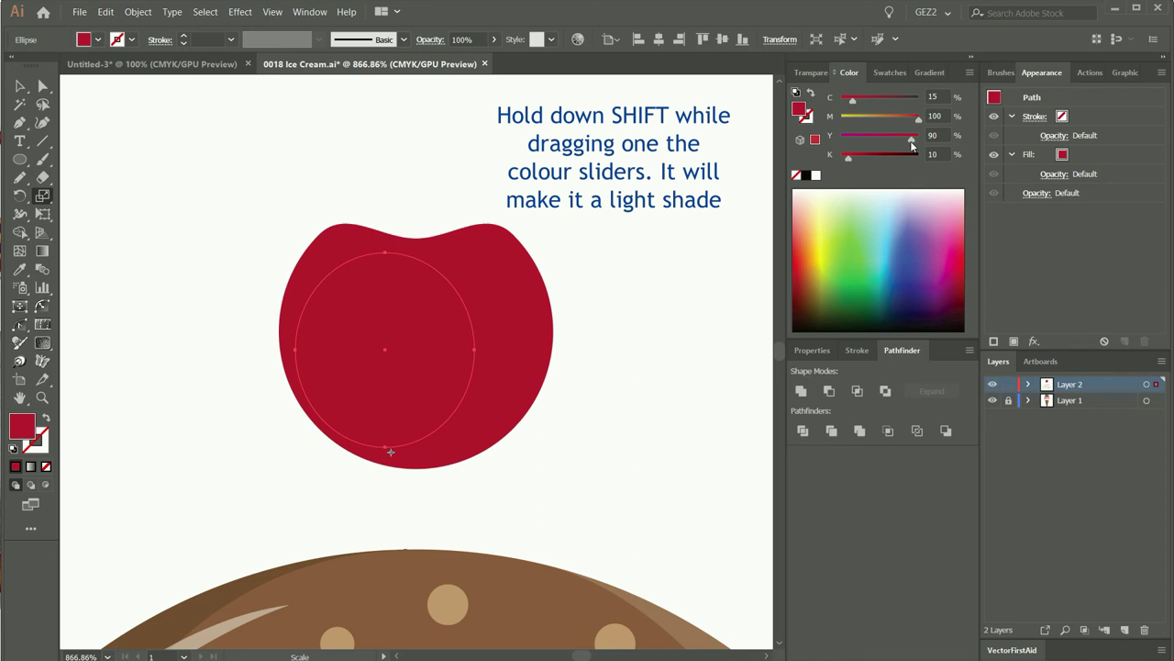
left_click_drag(911, 139, 905, 140)
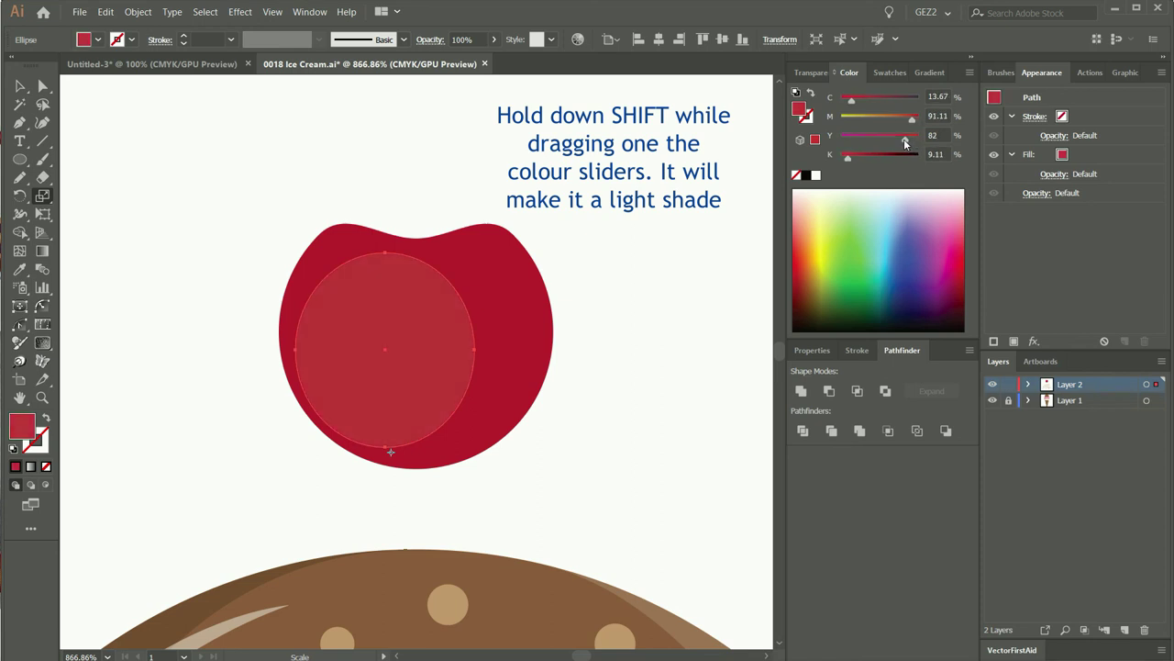
Add a 78% scaled copy of the circle up-left and make its red even paler.
key("s")
left_click_drag(435, 358, 429, 354)
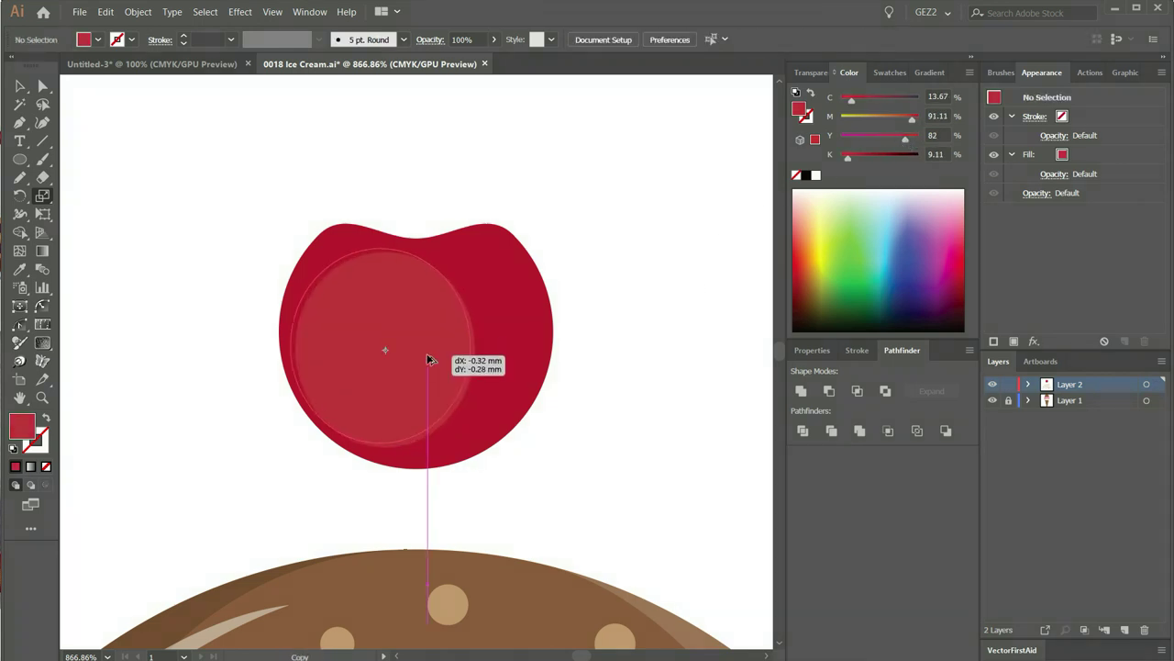
left_click_drag(472, 389, 431, 413)
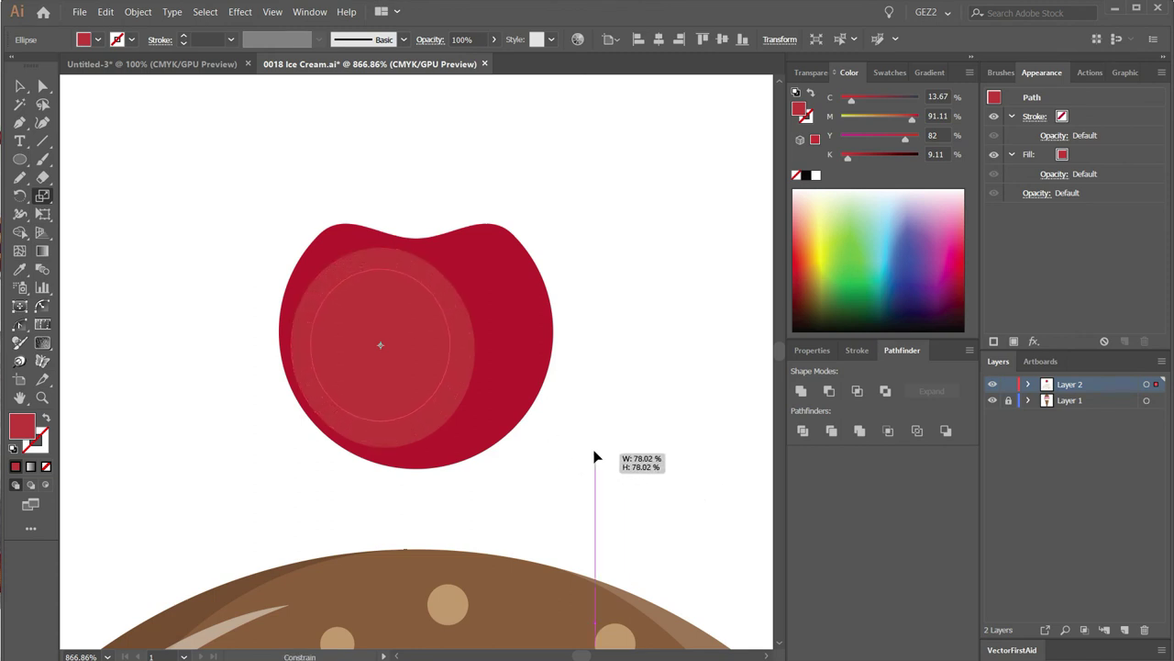
left_click_drag(431, 412, 443, 395)
left_click_drag(904, 140, 900, 140)
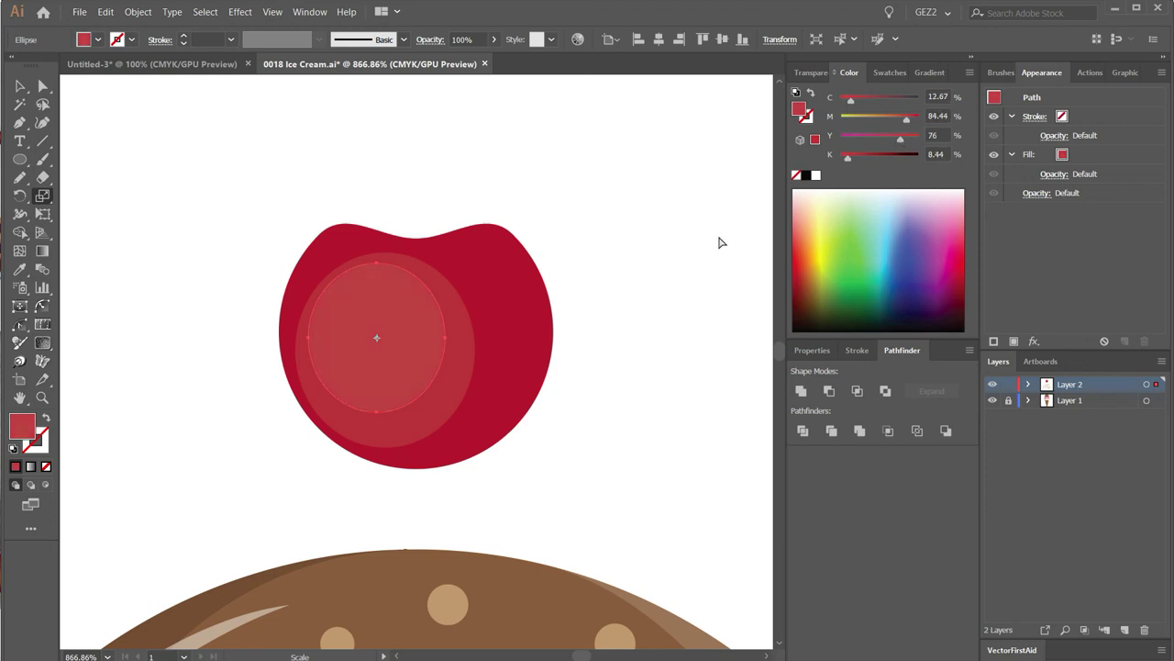
key("ctrl+shift+a")
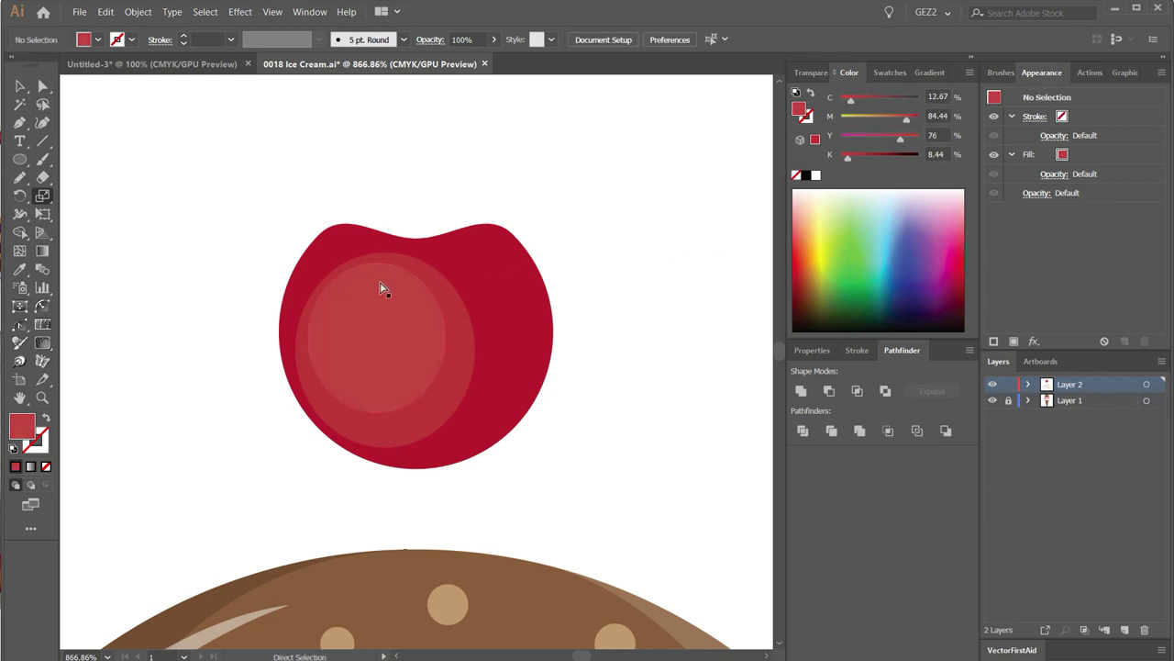
left_click_drag(393, 265, 388, 262)
key("ctrl+shift+a")
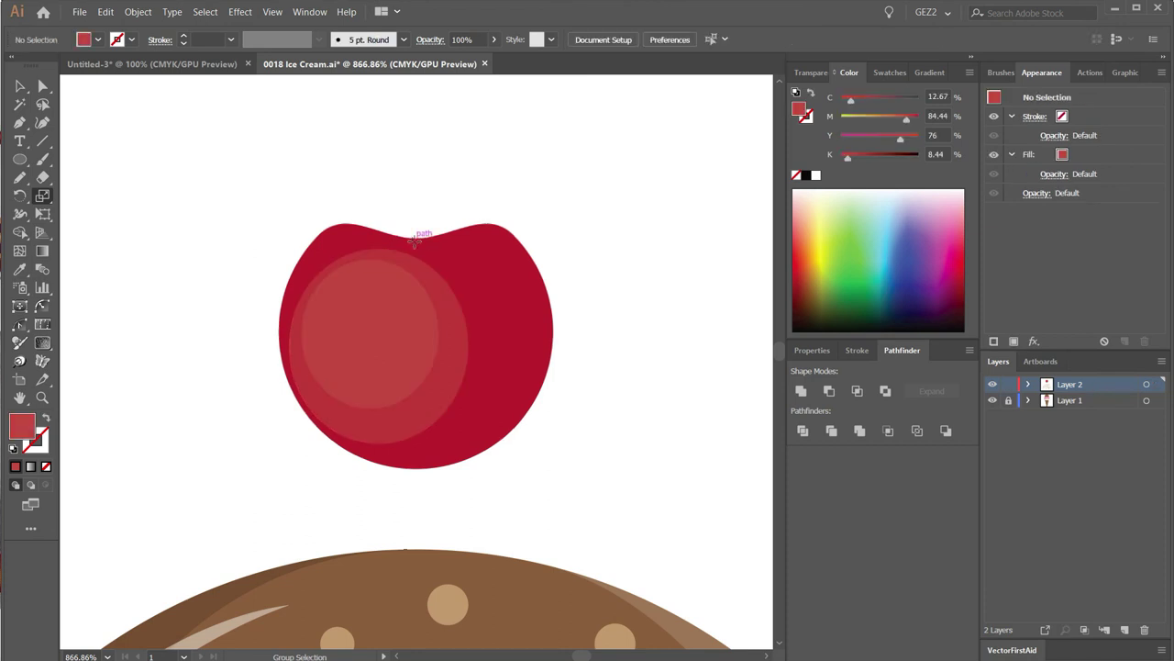
Draw a closed crescent highlight with the Pen along the cherry's dented top.
key("p")
left_click_drag(341, 240, 390, 263)
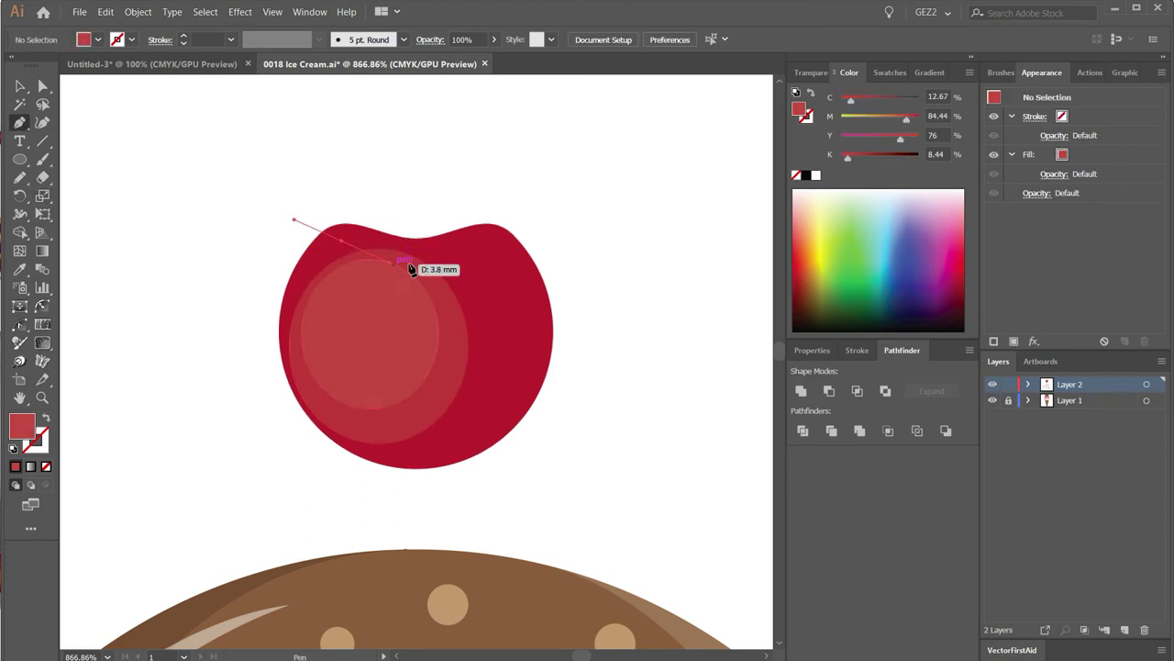
left_click_drag(482, 240, 497, 225)
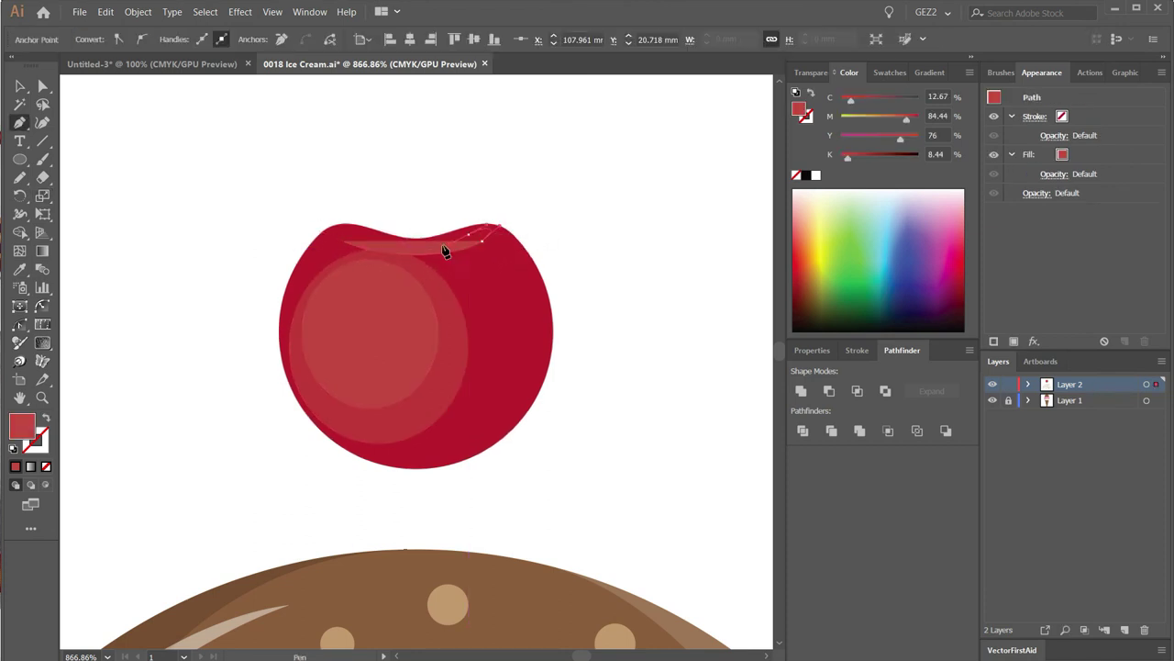
left_click_drag(341, 240, 369, 249)
Adjust the crescent's anchors so the thin highlight hugs the cherry's top edge.
left_click(345, 244, "ctrl")
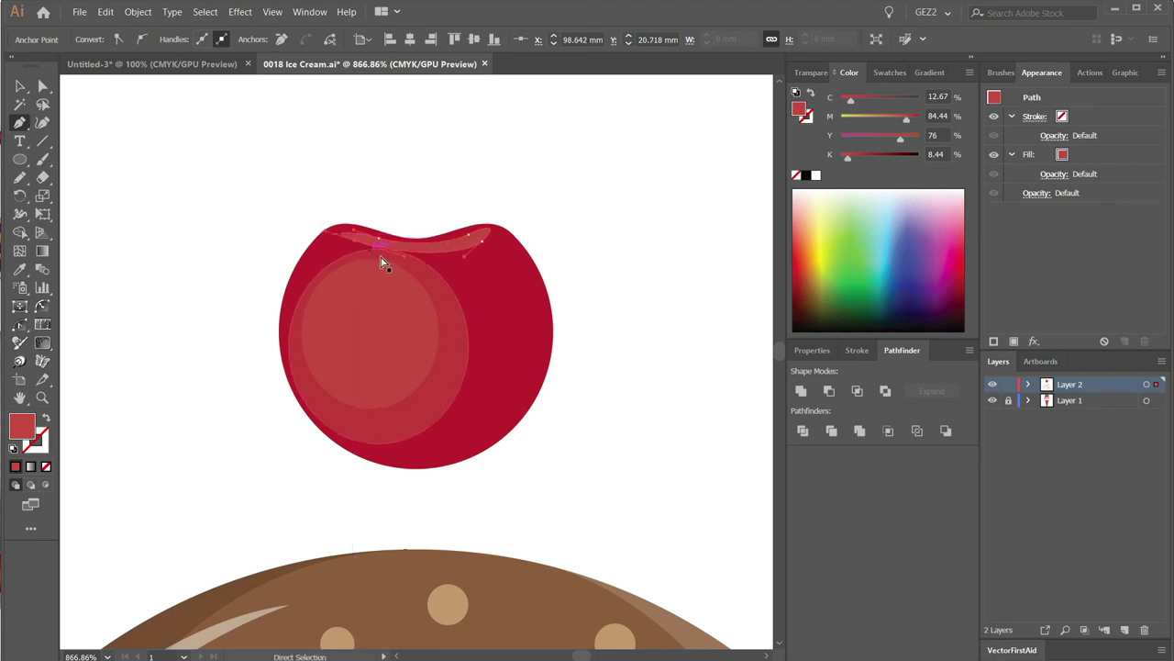
left_click(404, 284, "ctrl")
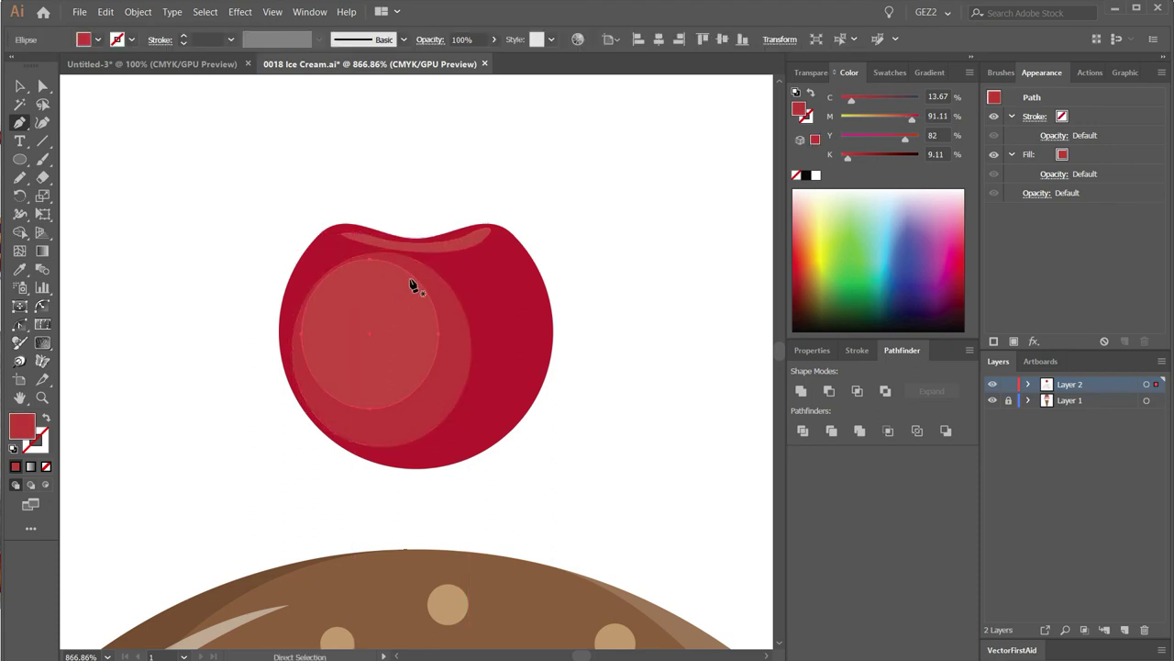
key("ctrl+shift+a")
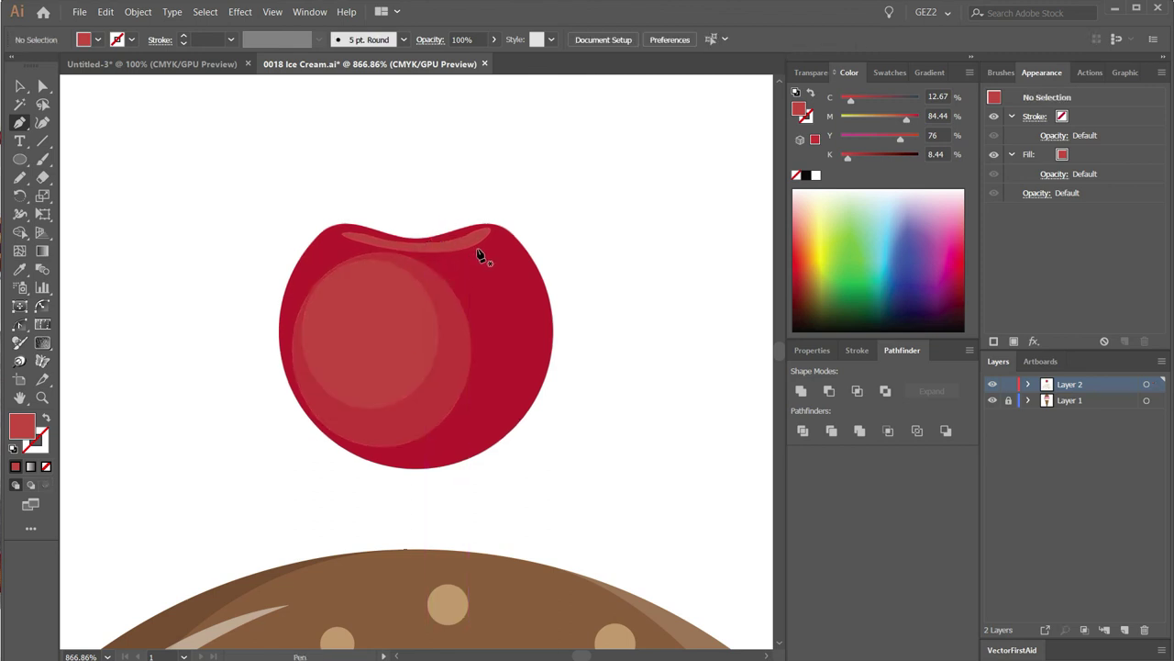
key("a")
left_click_drag(478, 249, 469, 241)
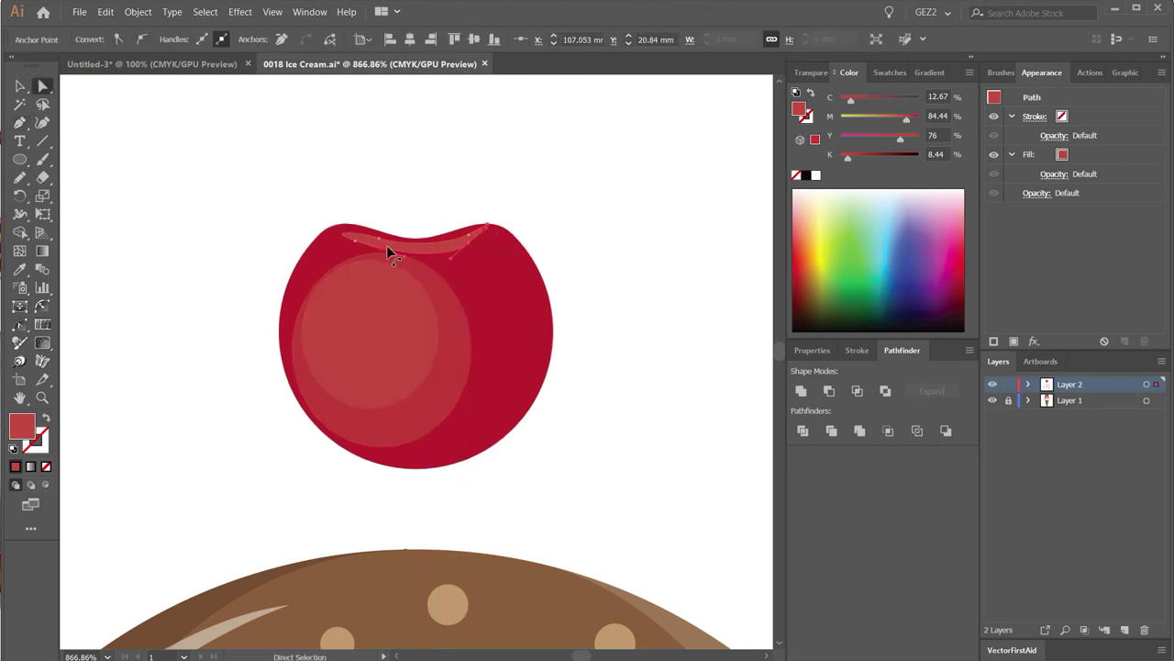
left_click_drag(357, 241, 344, 232)
key("ctrl+shift+a")
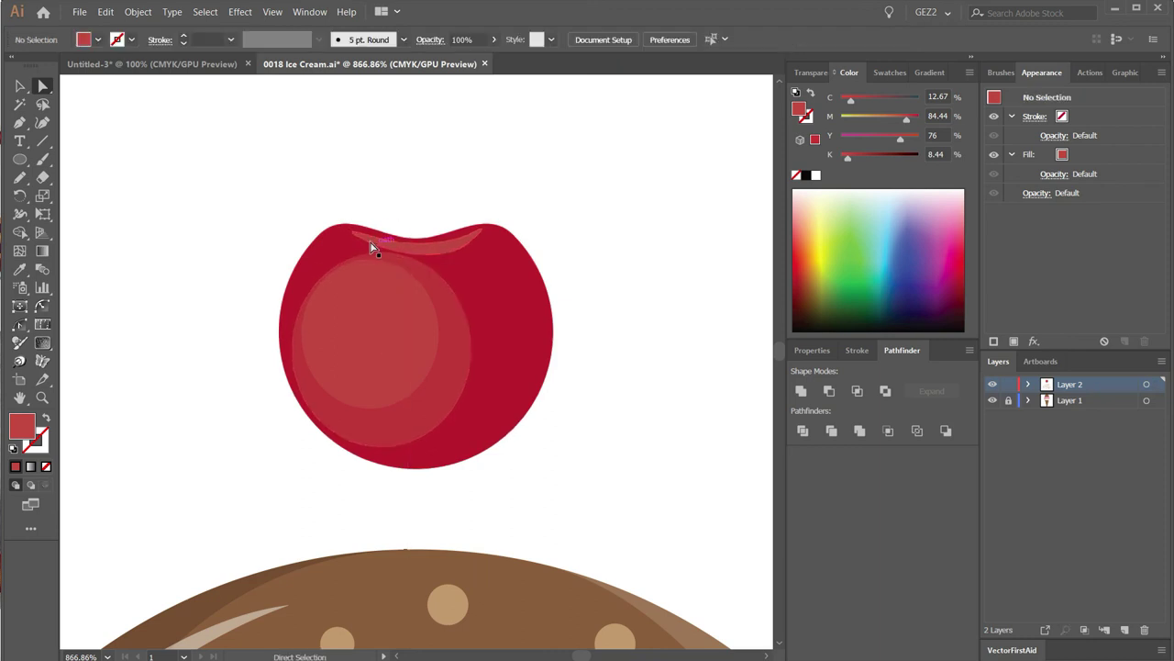
Draw a small circle on the cherry's upper left and fill it white by sampling.
key("l")
left_click_drag(327, 253, 343, 269)
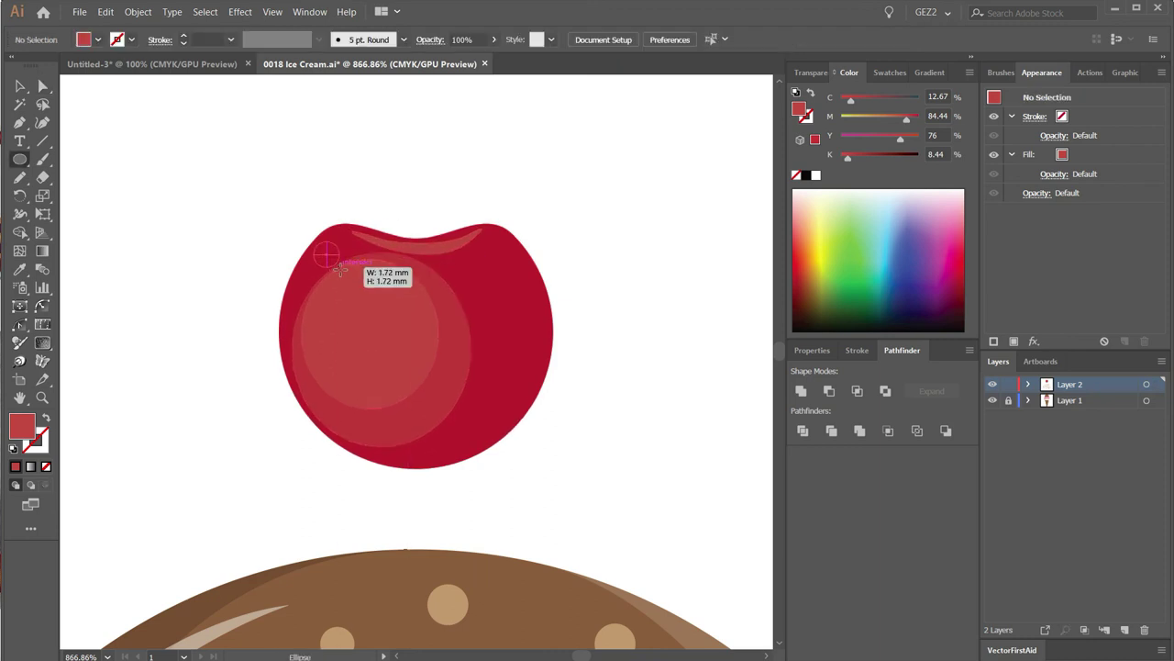
key("s")
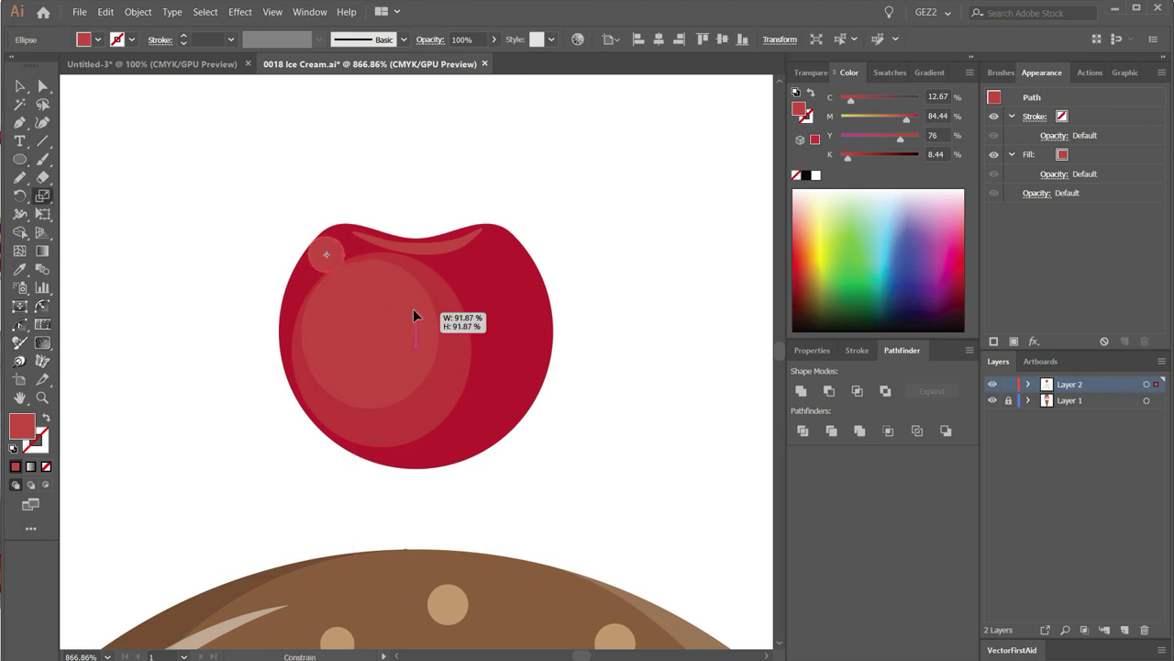
key("i")
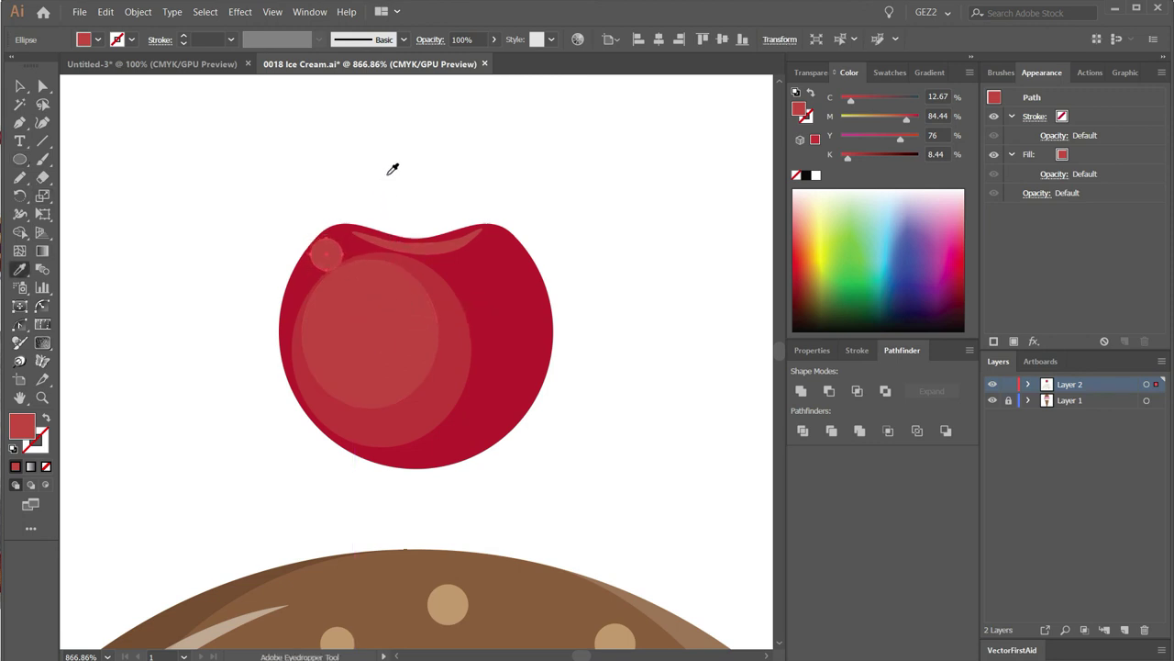
left_click(388, 175)
left_click(276, 265, "ctrl")
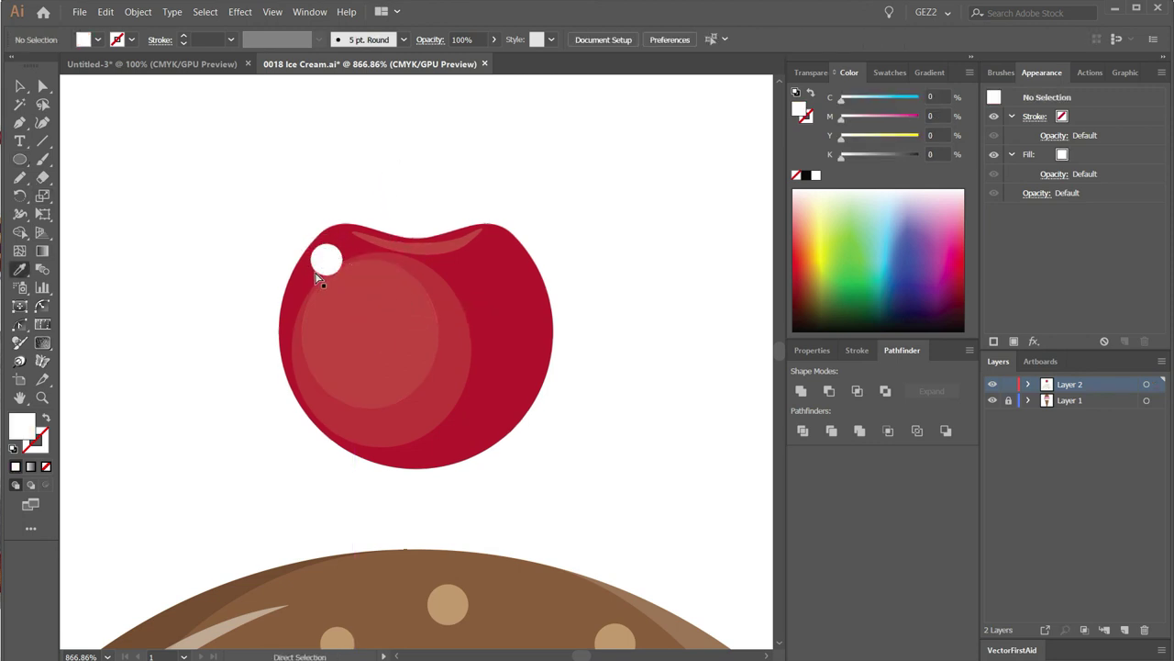
scroll(376, 331, "down", 2)
Select the whole cherry and undo the duplicate copy dropped onto the scoop.
scroll(401, 329, "down", 2)
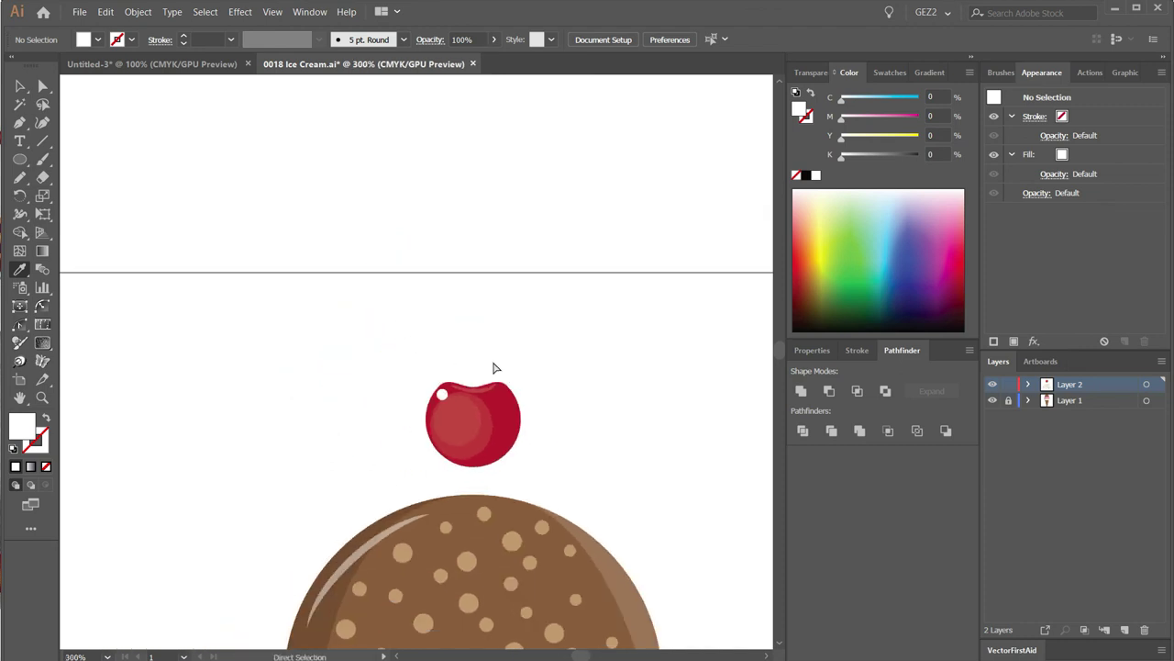
scroll(541, 385, "down", 2)
left_click_drag(539, 370, 375, 265)
left_click_drag(493, 333, 487, 397)
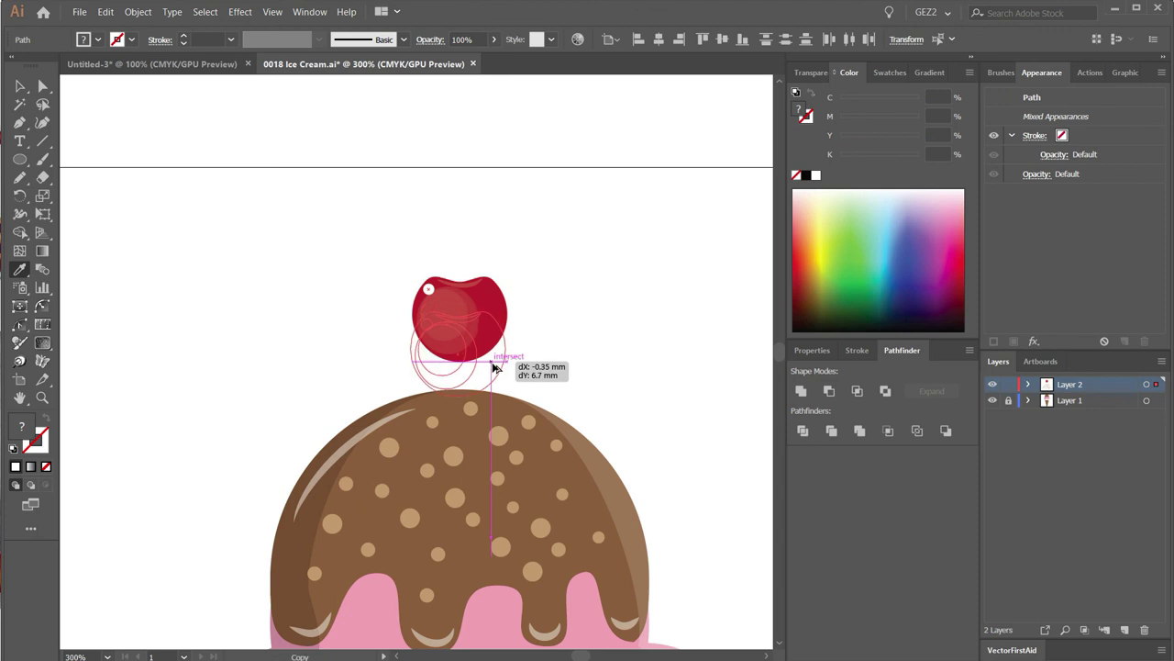
left_click(453, 419, "alt")
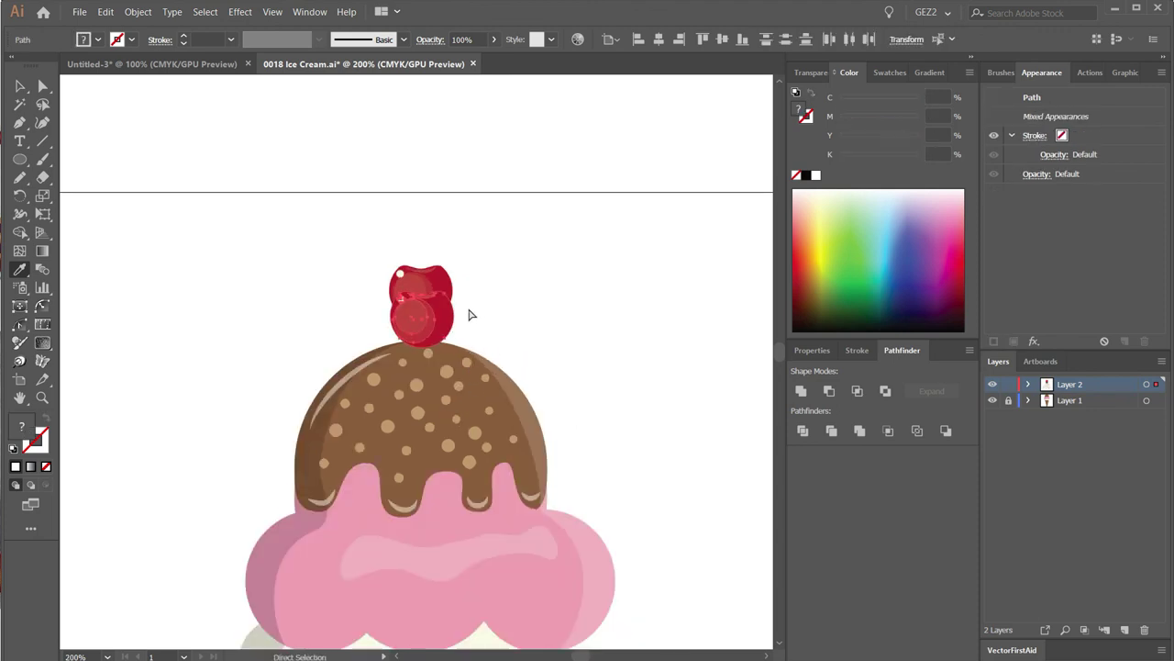
key("ctrl+z")
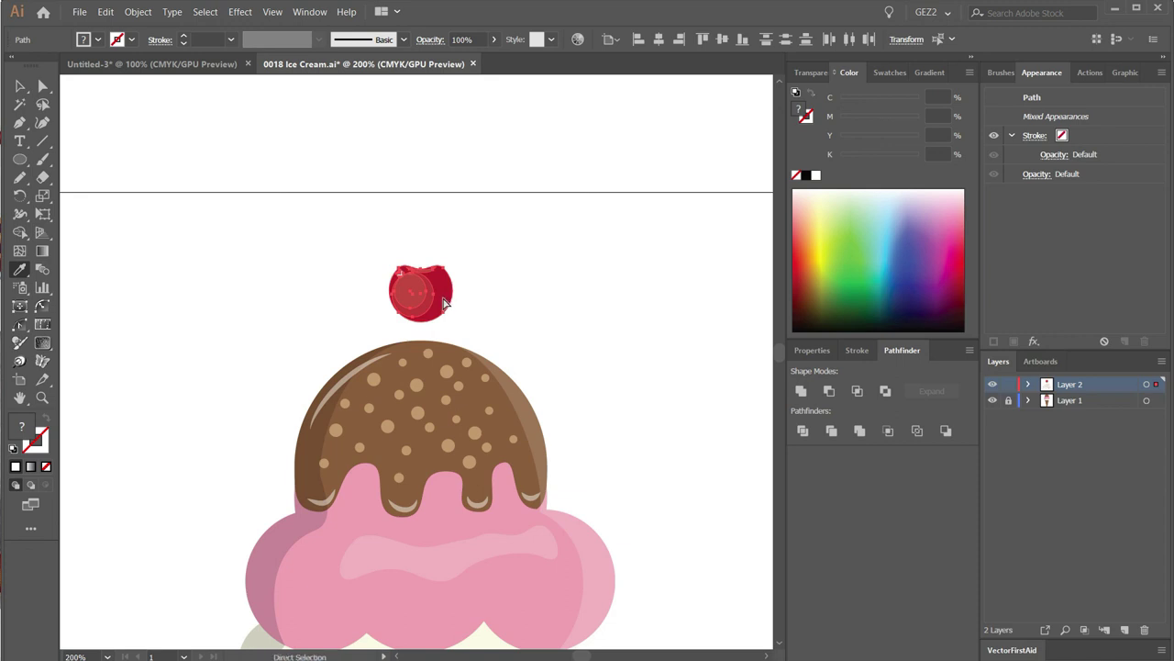
Lower the cherry into the top of the chocolate dome and zoom in on it.
left_click_drag(443, 303, 443, 341)
left_click(547, 399, "ctrl")
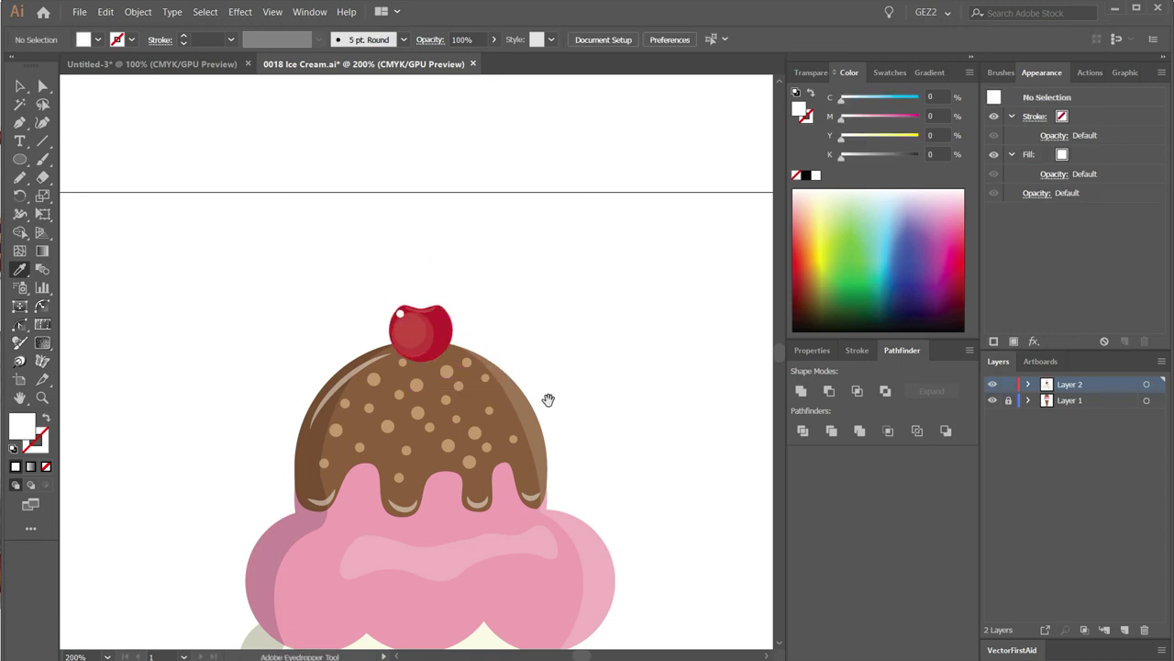
left_click_drag(548, 399, 613, 318)
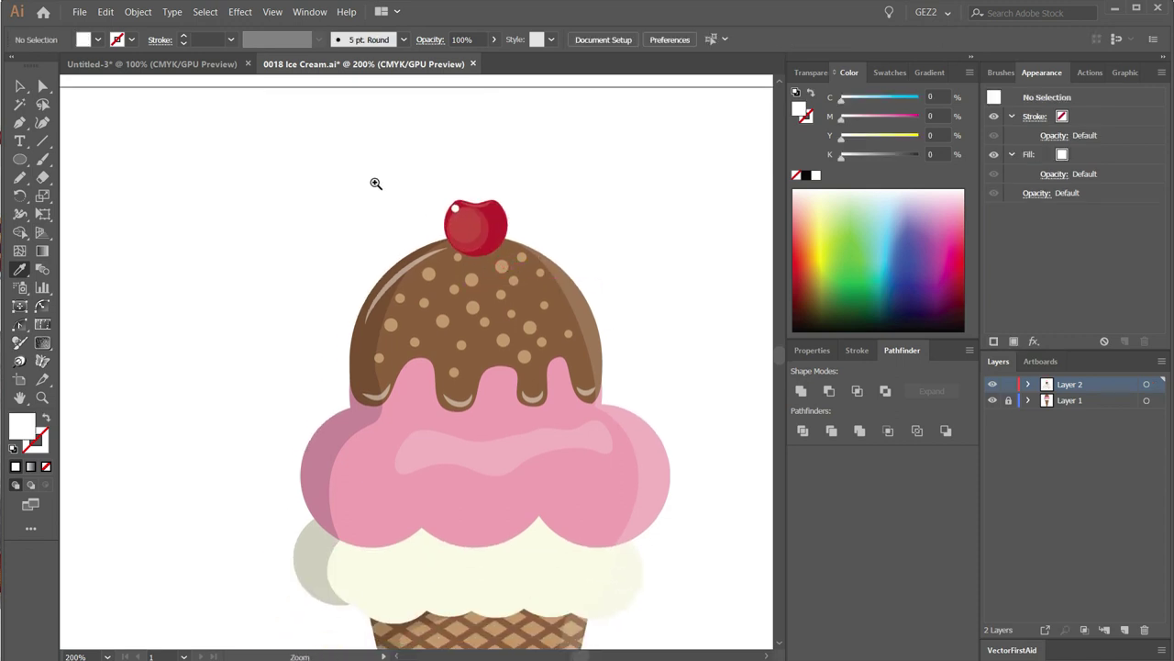
left_click_drag(374, 182, 573, 321)
Unlock Layer 1 and draw an ellipse under the cherry with the dark 20% Multiply style.
left_click_drag(511, 261, 514, 243)
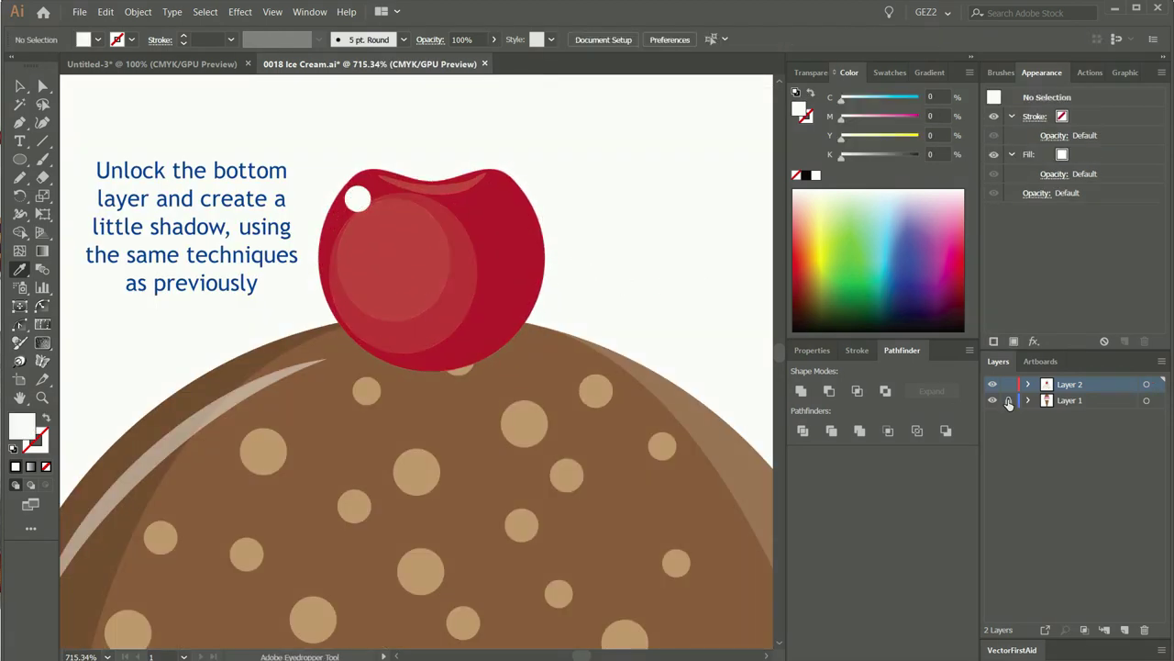
left_click(1071, 400)
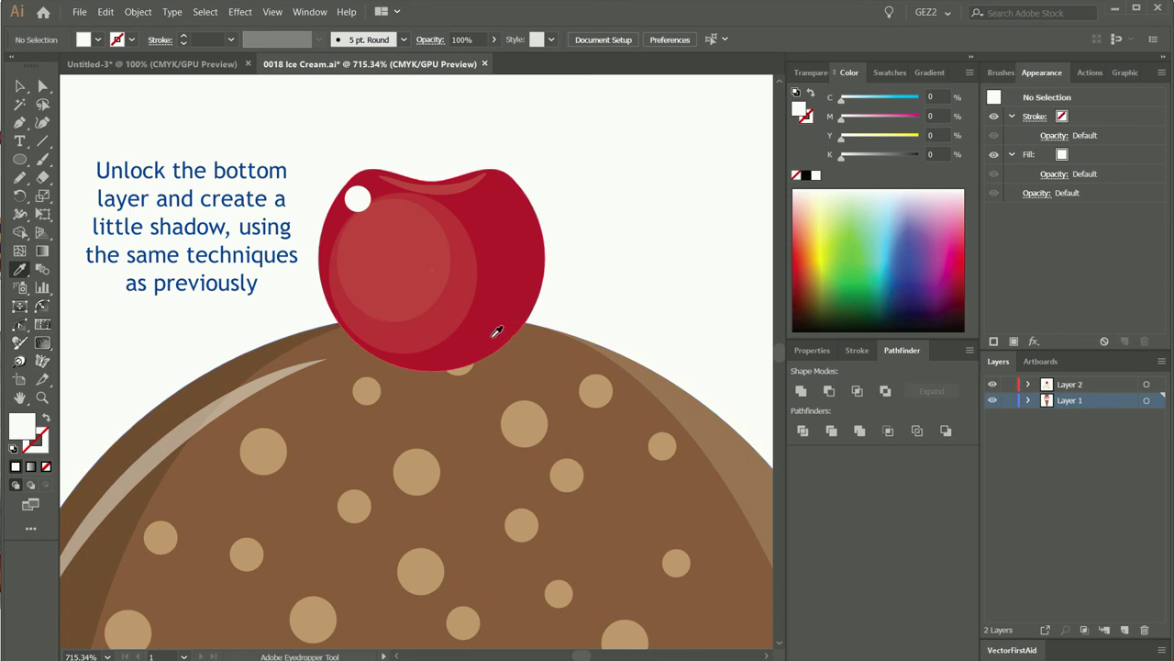
key("p")
key("l")
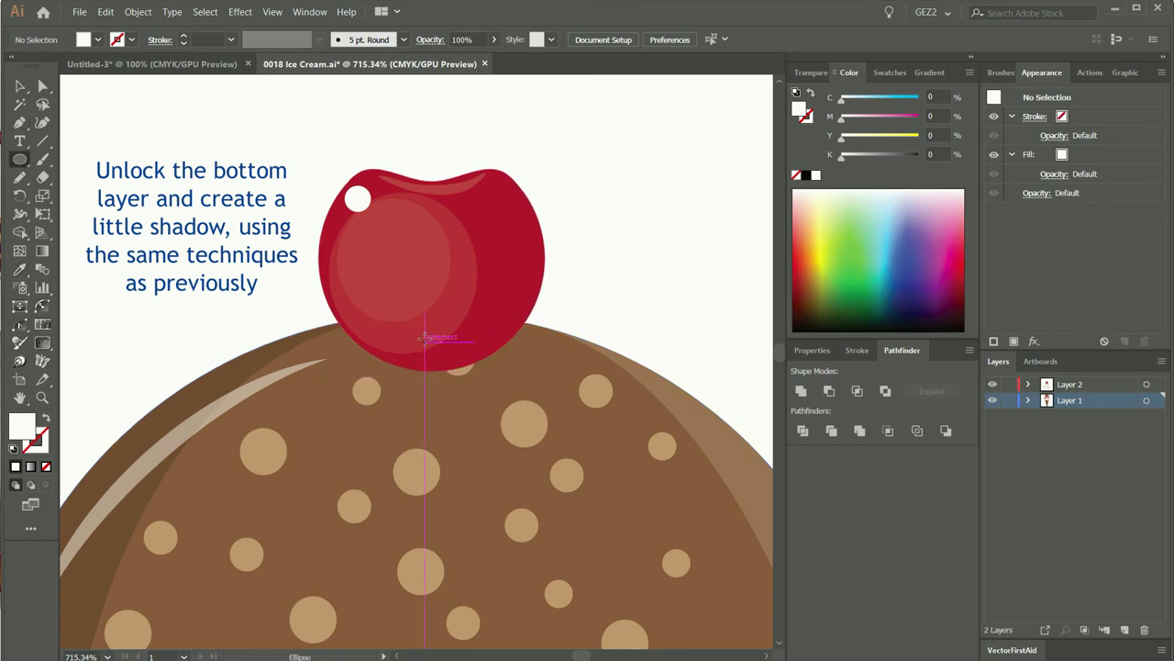
left_click_drag(423, 330, 532, 418)
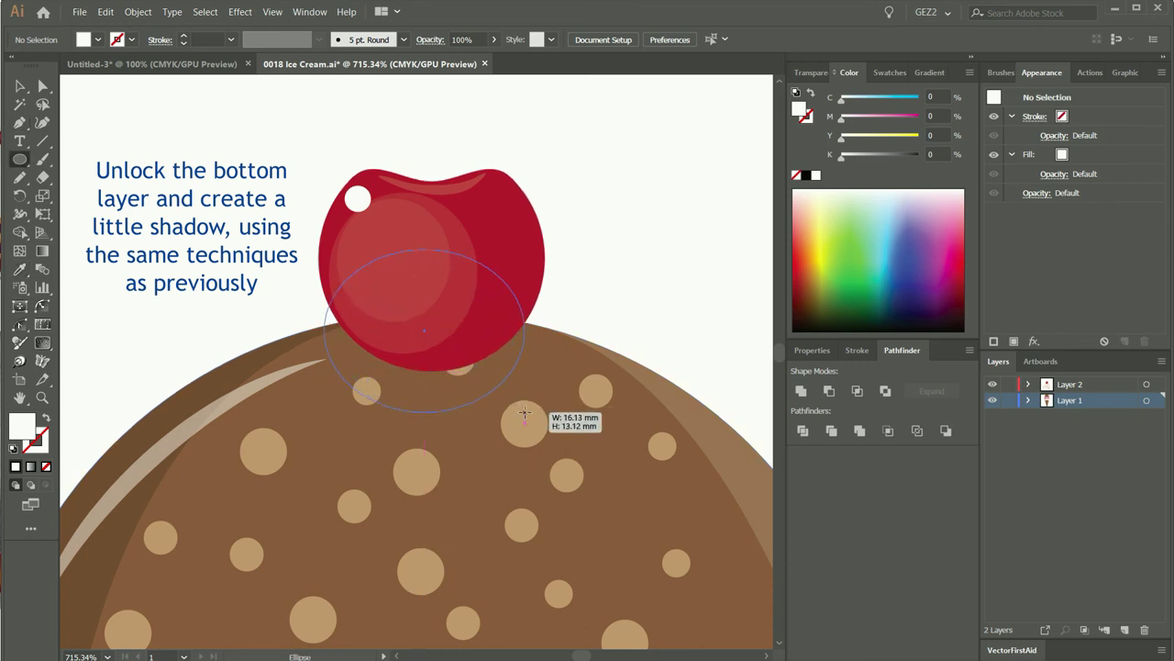
left_click_drag(532, 418, 473, 376)
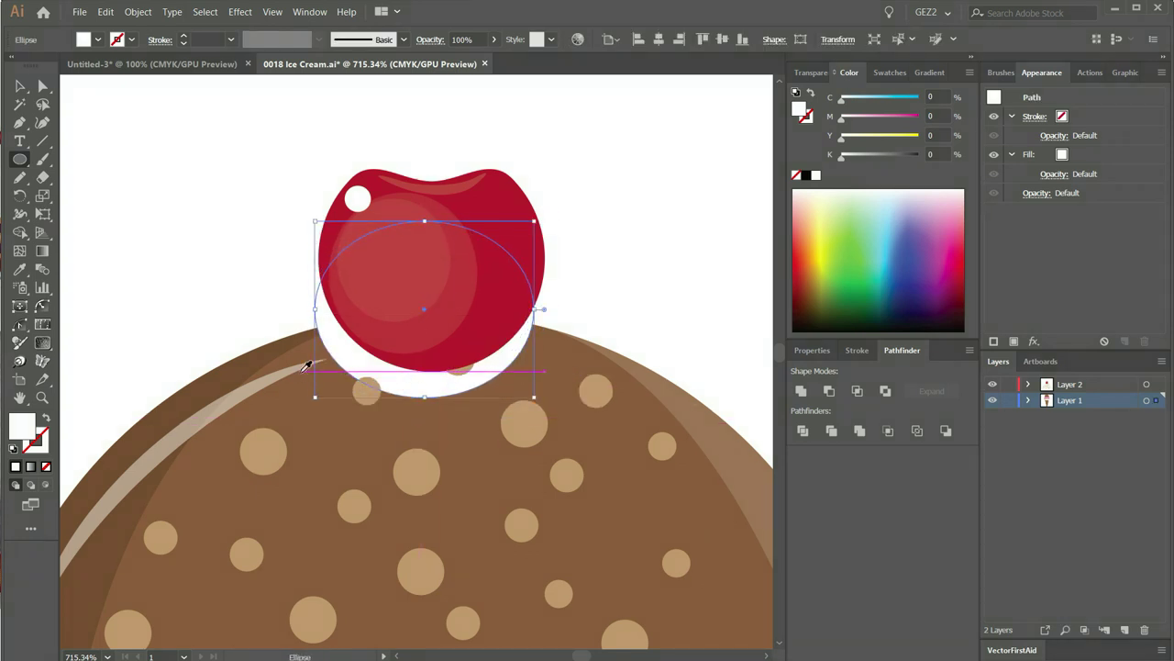
key("i")
left_click(253, 356)
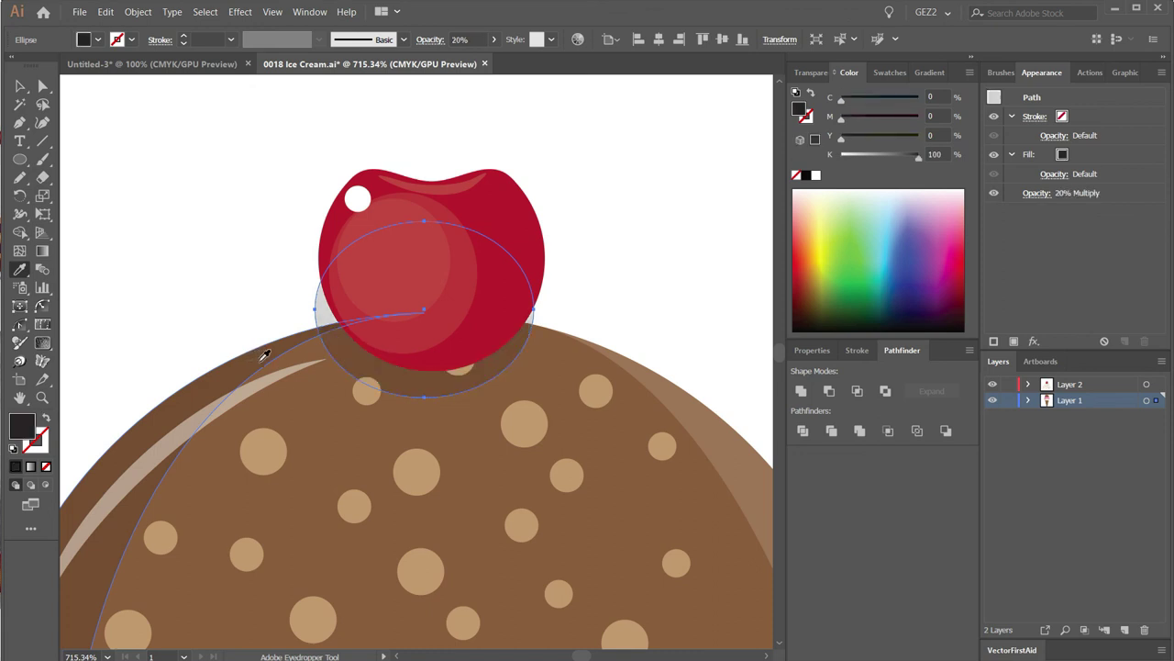
Trim the shadow ellipse with Shape Builder so it lies only on the chocolate dome.
key("ctrl+shift+a")
key("a")
left_click(322, 317)
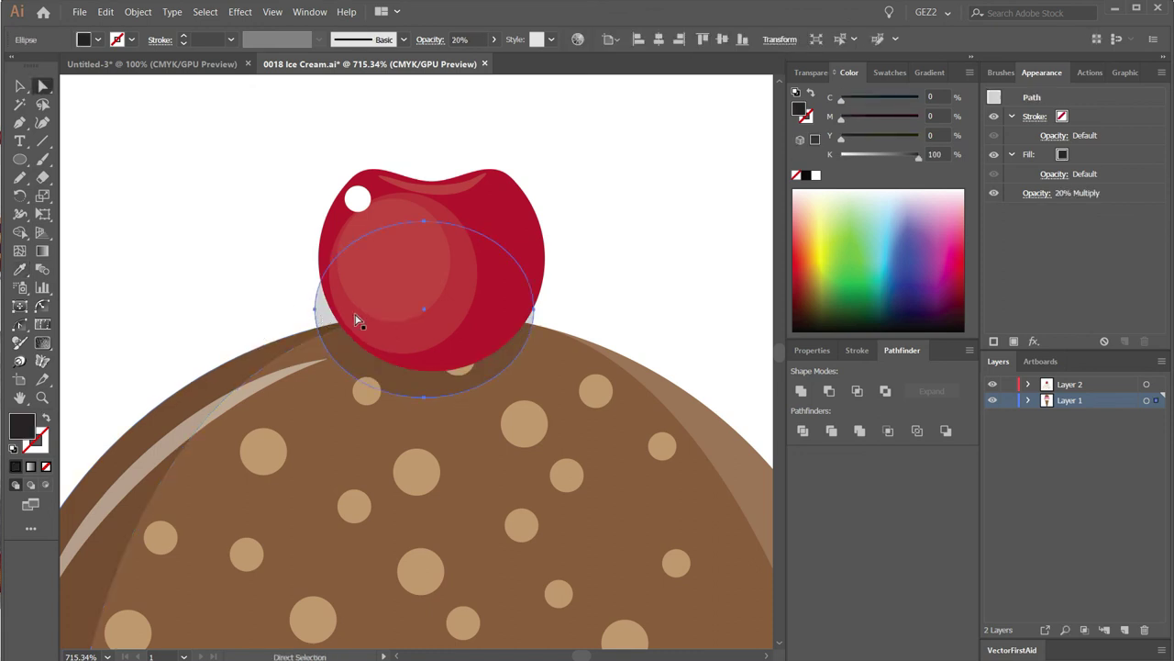
left_click(551, 354, "shift")
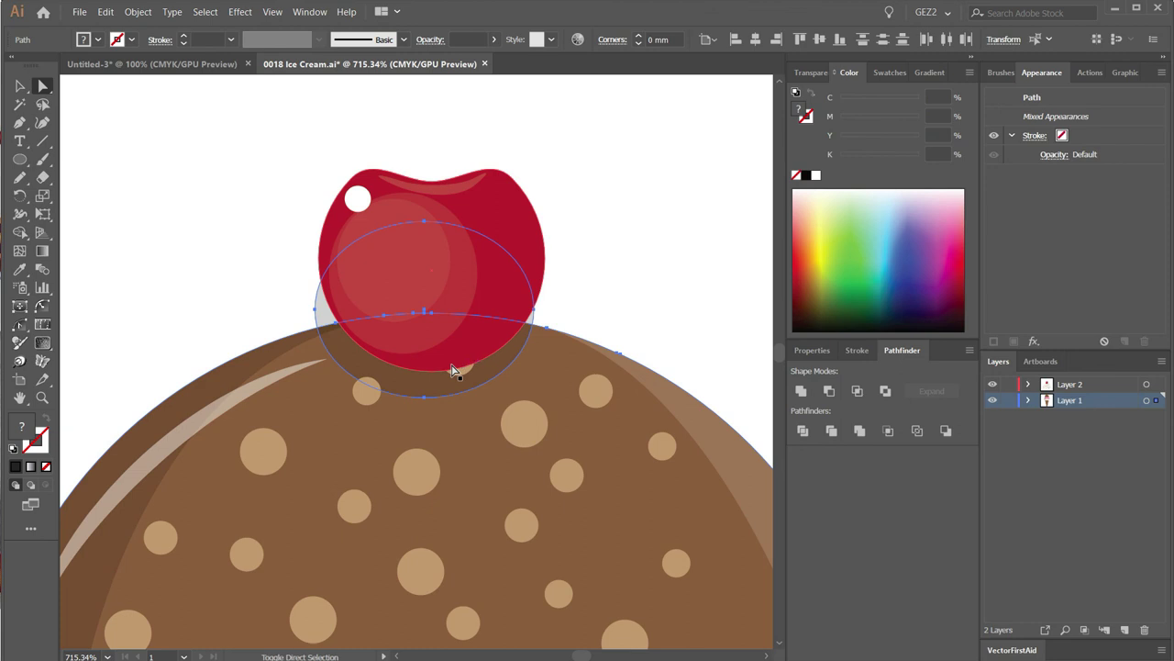
key("shift+m")
left_click(521, 296, "alt")
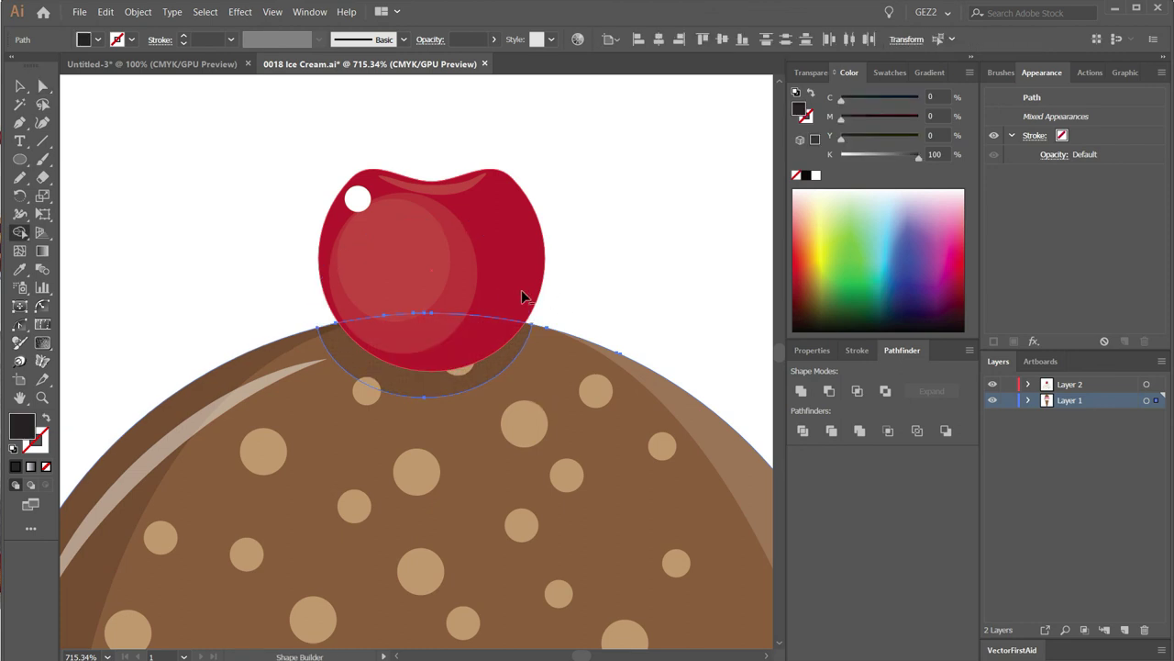
key("ctrl+shift+a")
scroll(348, 362, "down", 3)
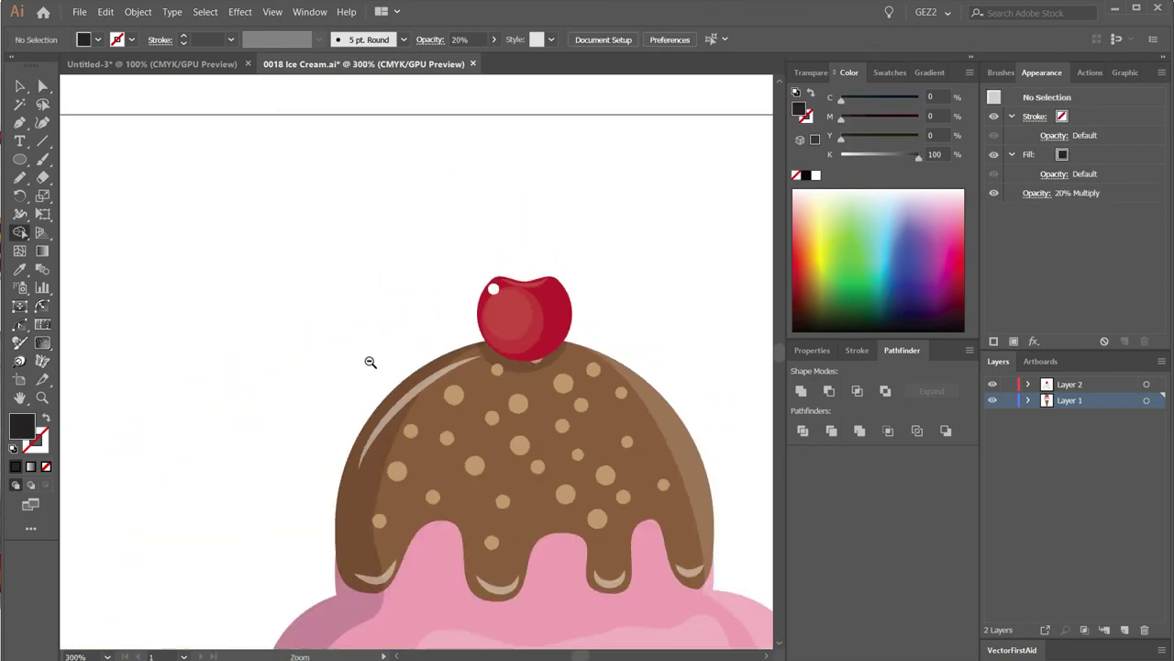
scroll(370, 362, "down", 1)
scroll(388, 367, "down", 1)
scroll(388, 367, "down", 1)
scroll(370, 445, "down", 1)
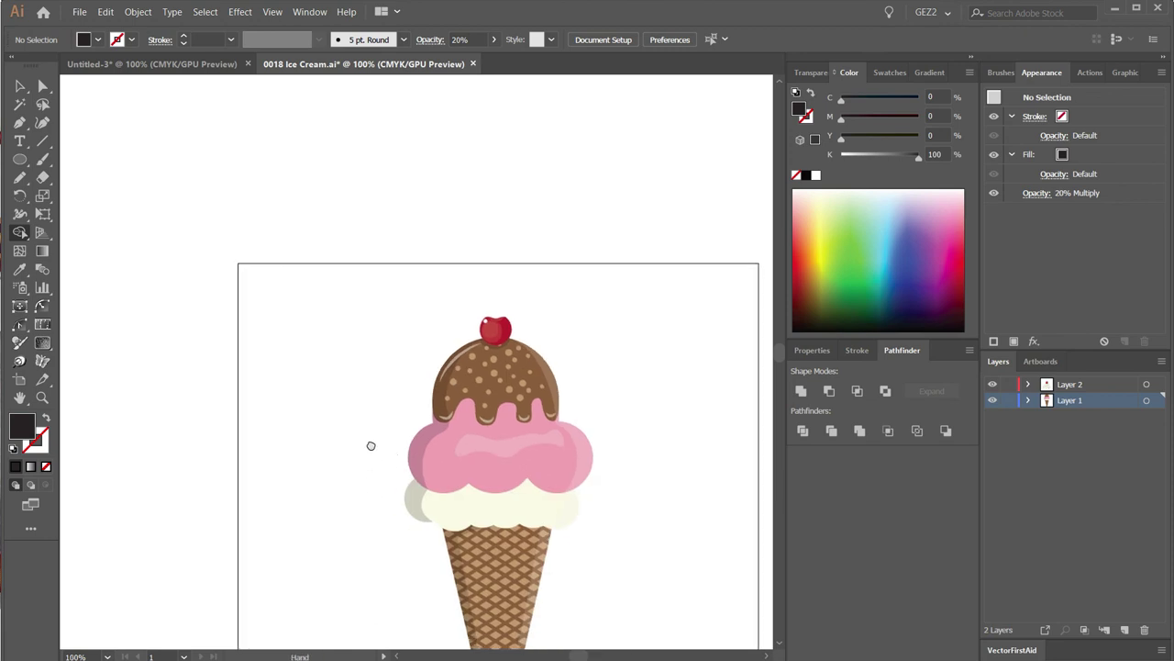
Zoom in on the top and scale the cherry up to about 117%.
left_click_drag(371, 445, 351, 365)
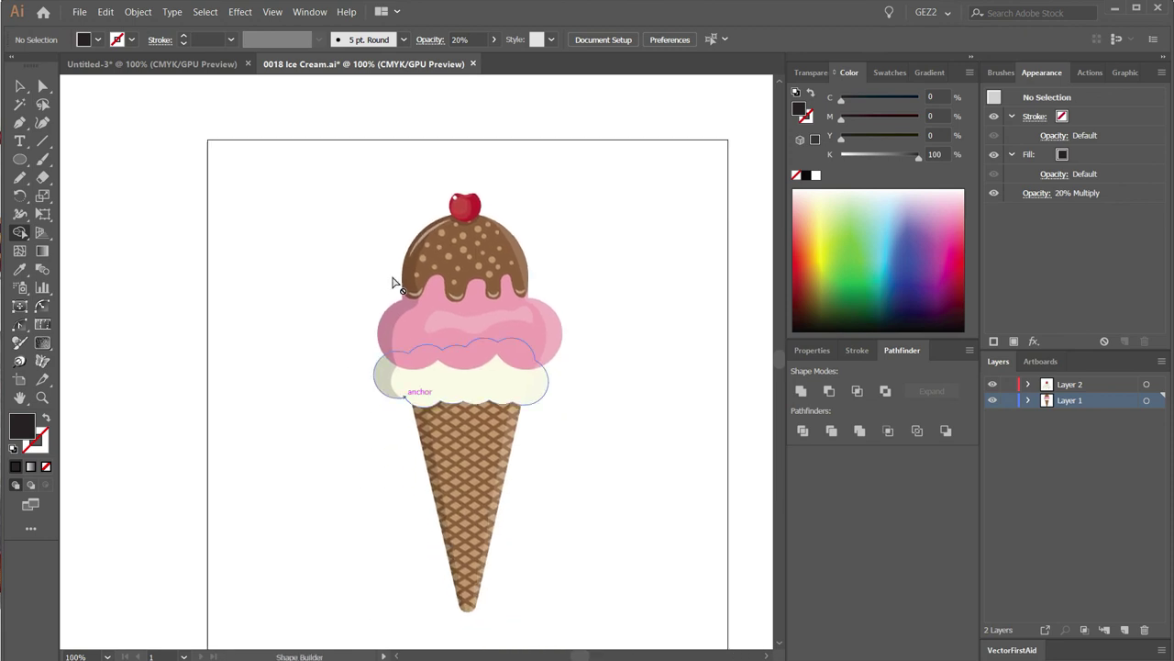
left_click_drag(301, 145, 563, 298)
key("v")
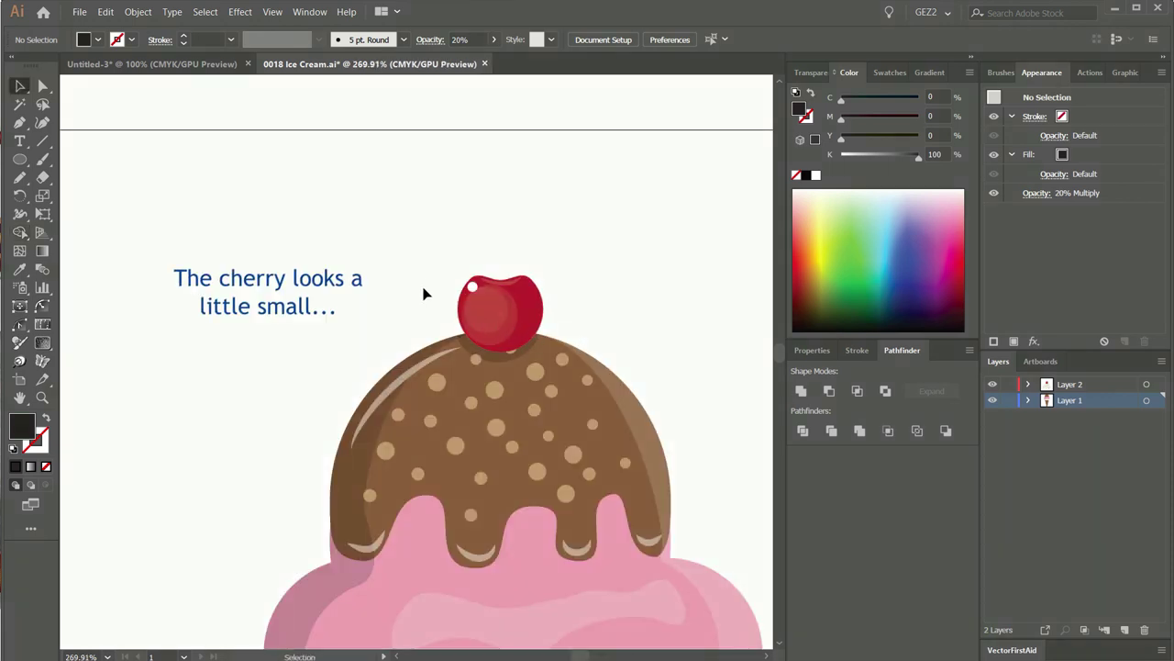
left_click(542, 344)
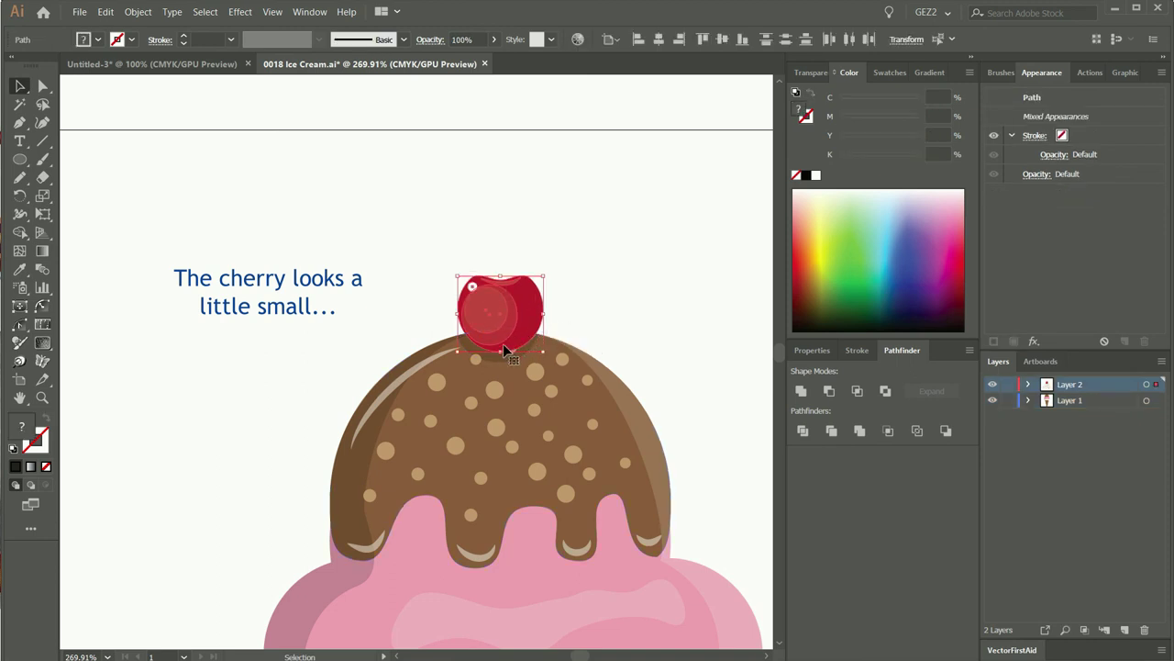
key("s")
left_click_drag(629, 263, 642, 241)
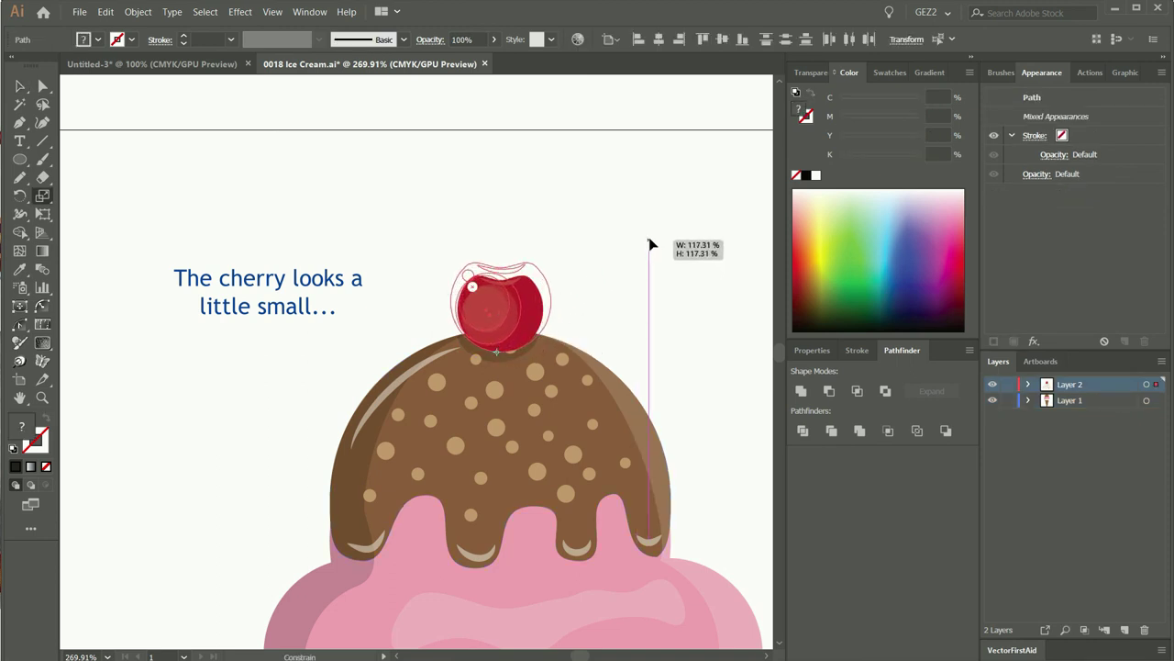
Deselect the cherry and reframe the view to review the finished ice cream cone.
key("ctrl+1")
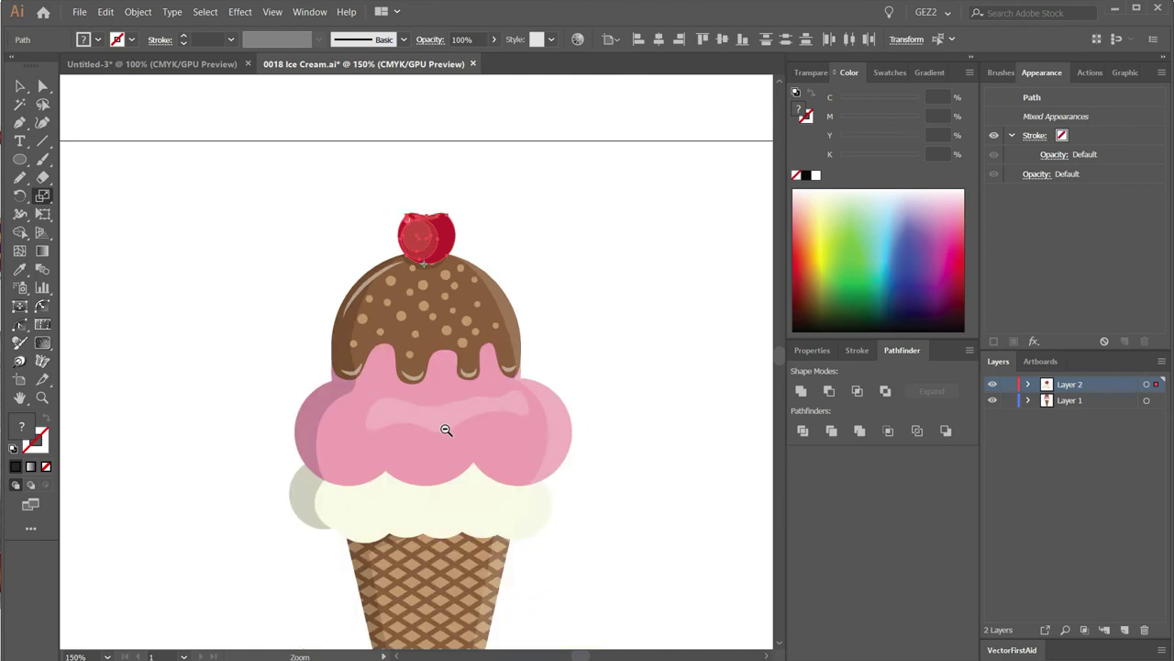
left_click_drag(555, 452, 580, 420)
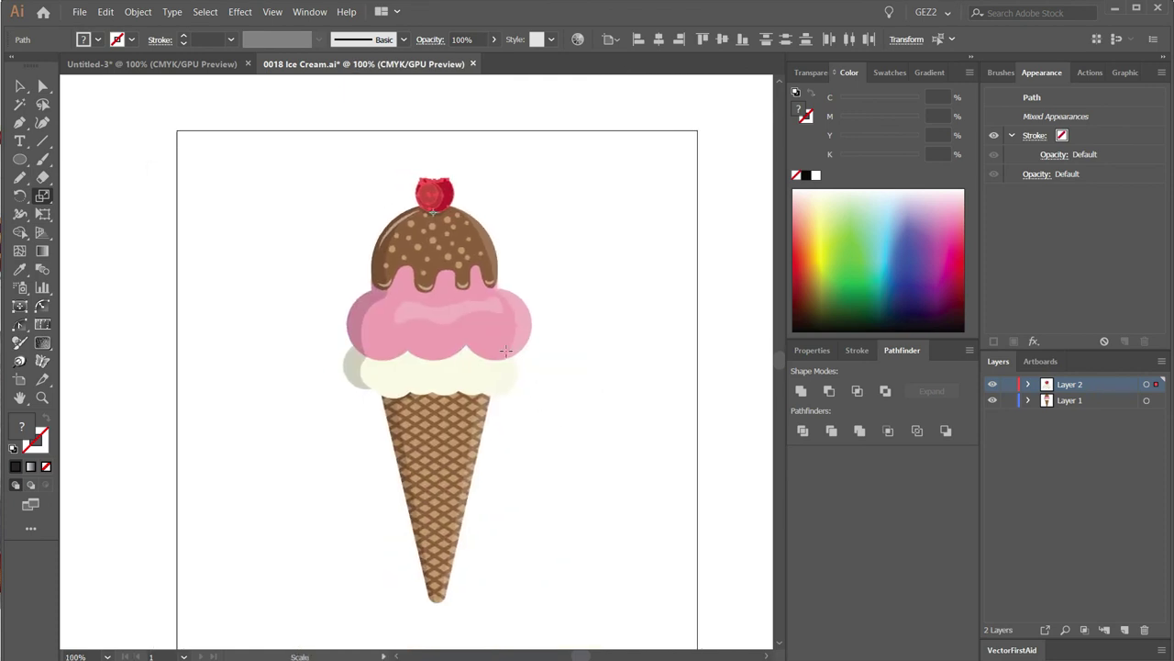
left_click(273, 313, "ctrl")
left_click_drag(262, 170, 602, 630)
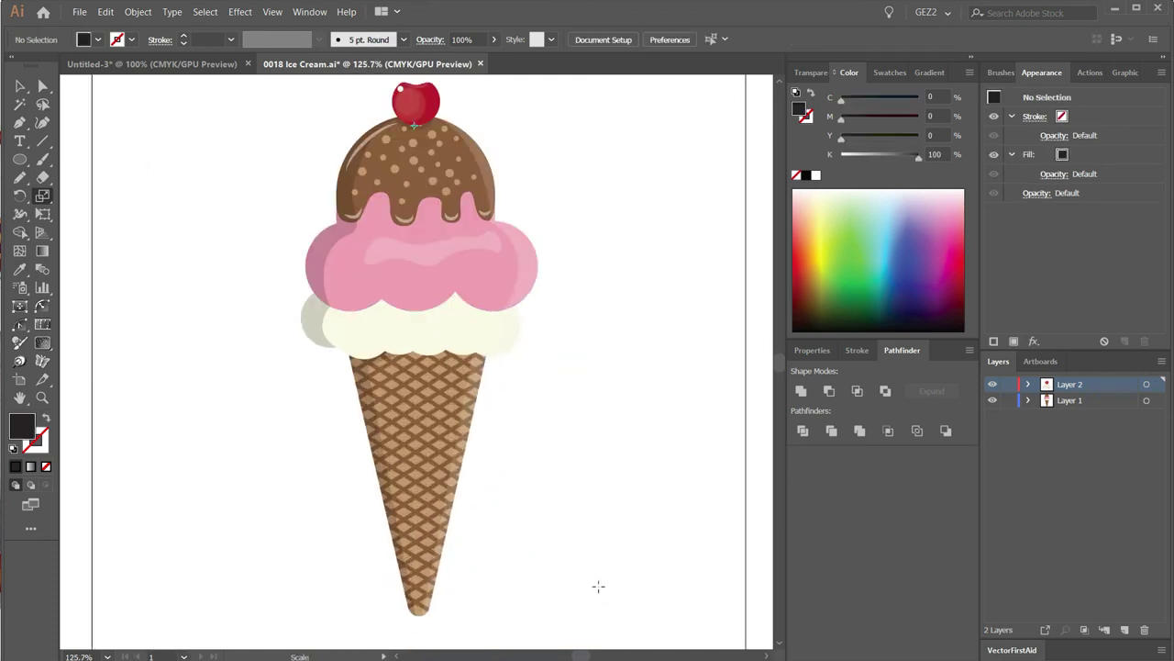
left_click_drag(592, 522, 609, 545)
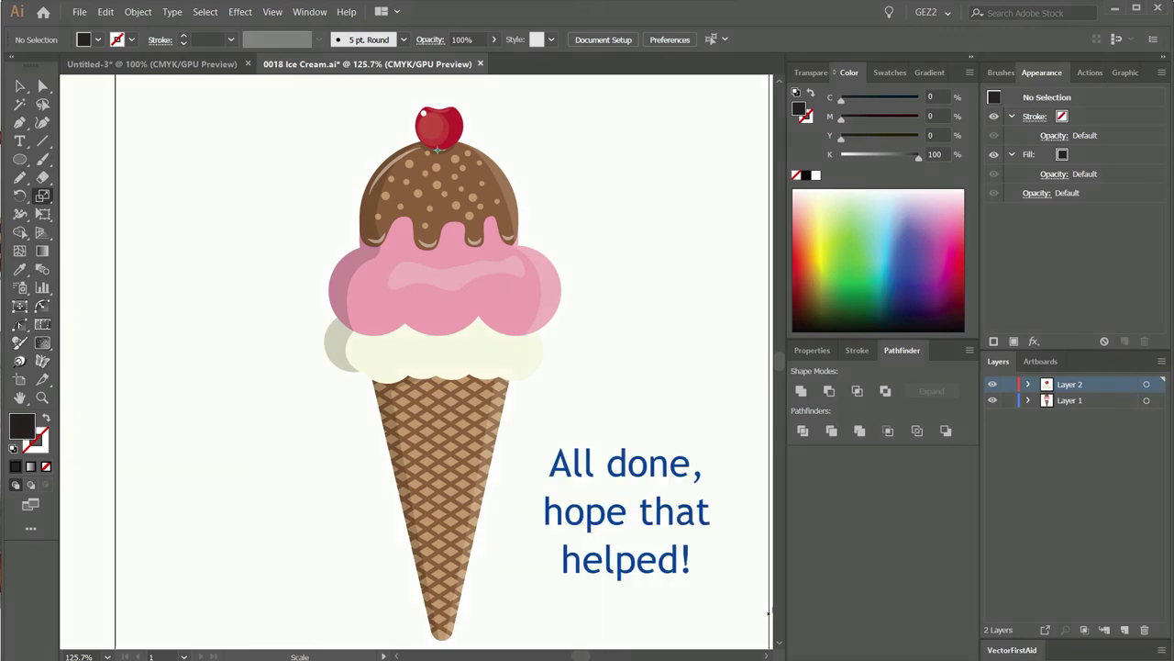